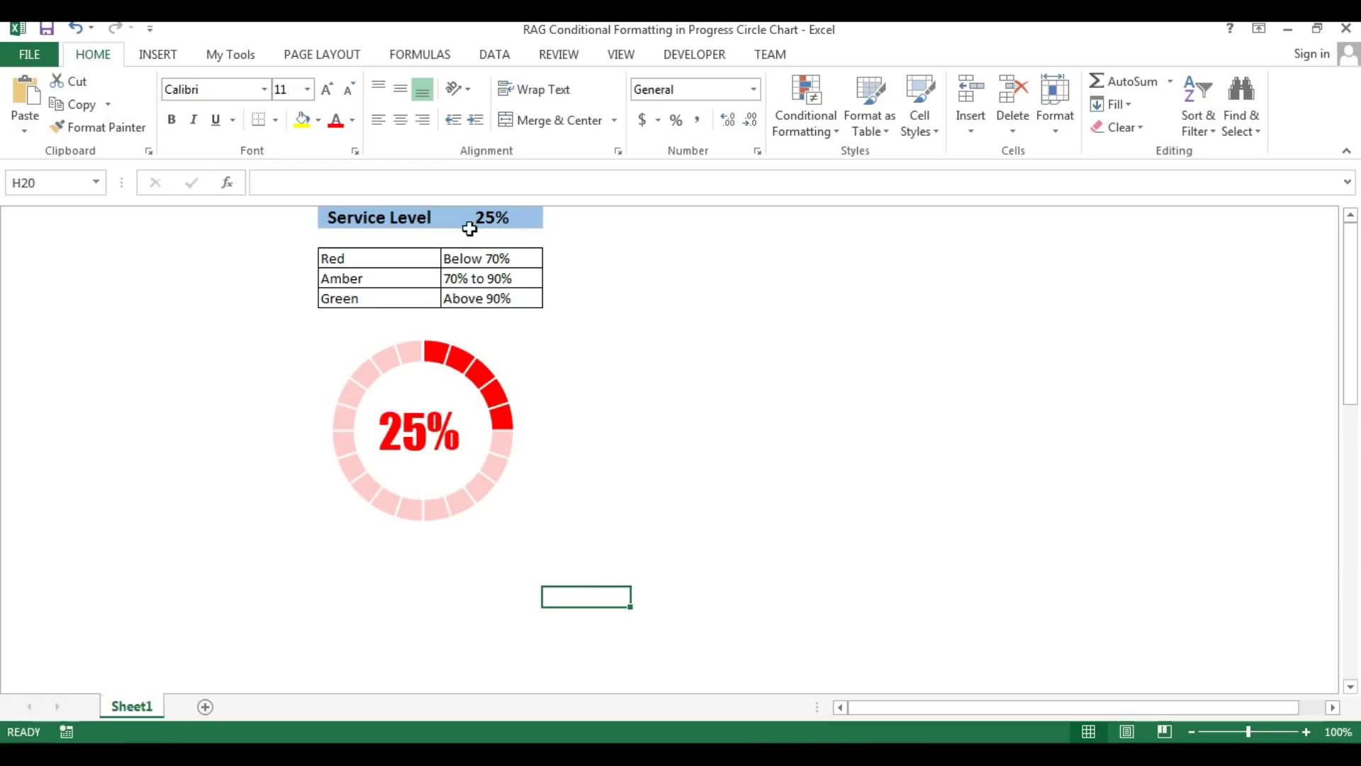
- Review the Service Level value and the threshold ranges defined for Red, Amber and Green
click(407, 218)
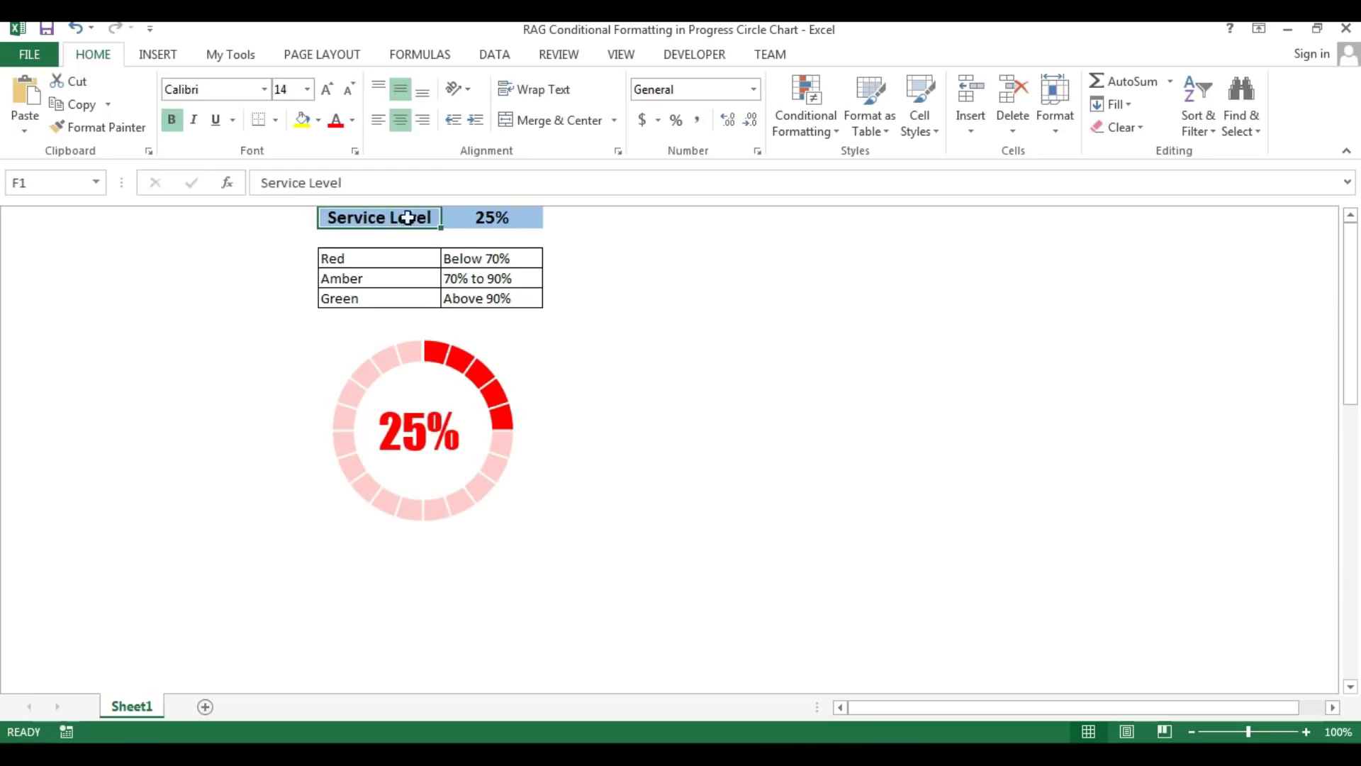
click(498, 217)
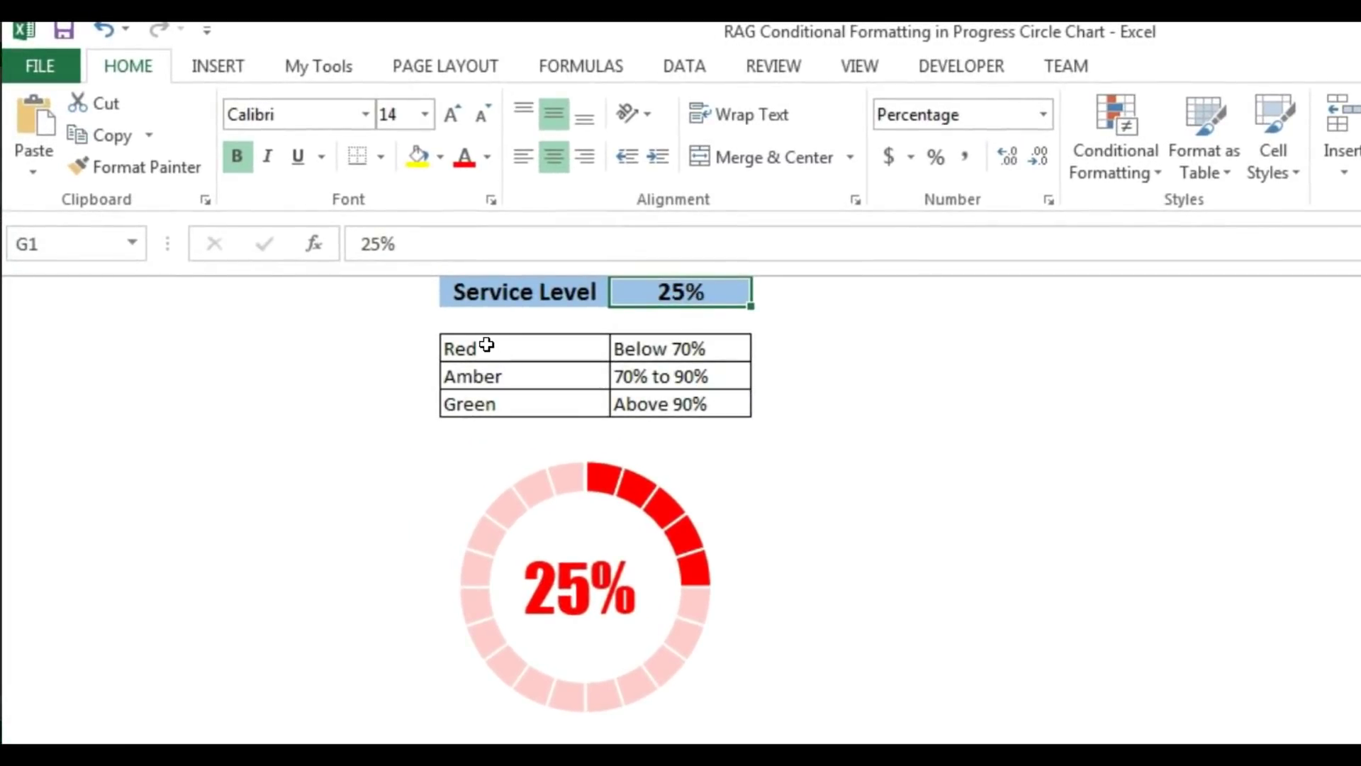
drag(489, 346, 502, 399)
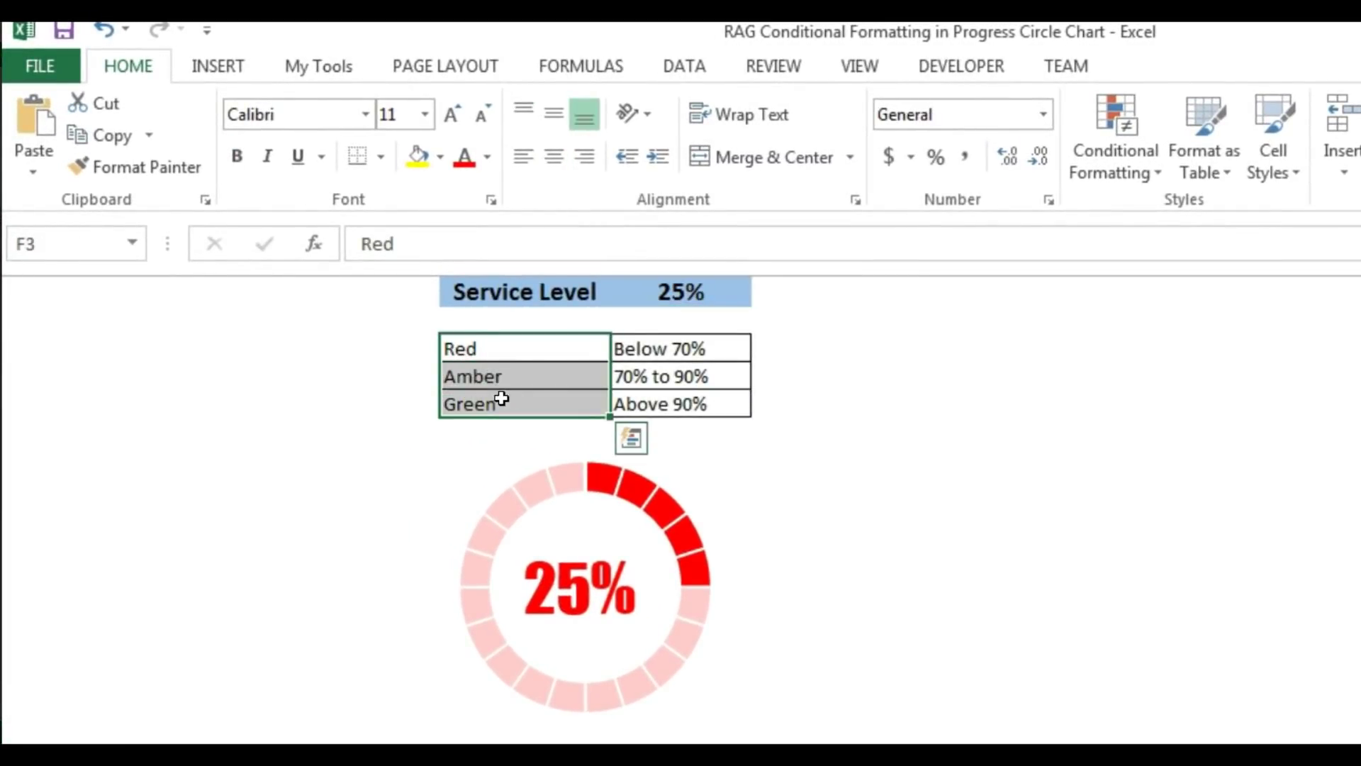
click(660, 357)
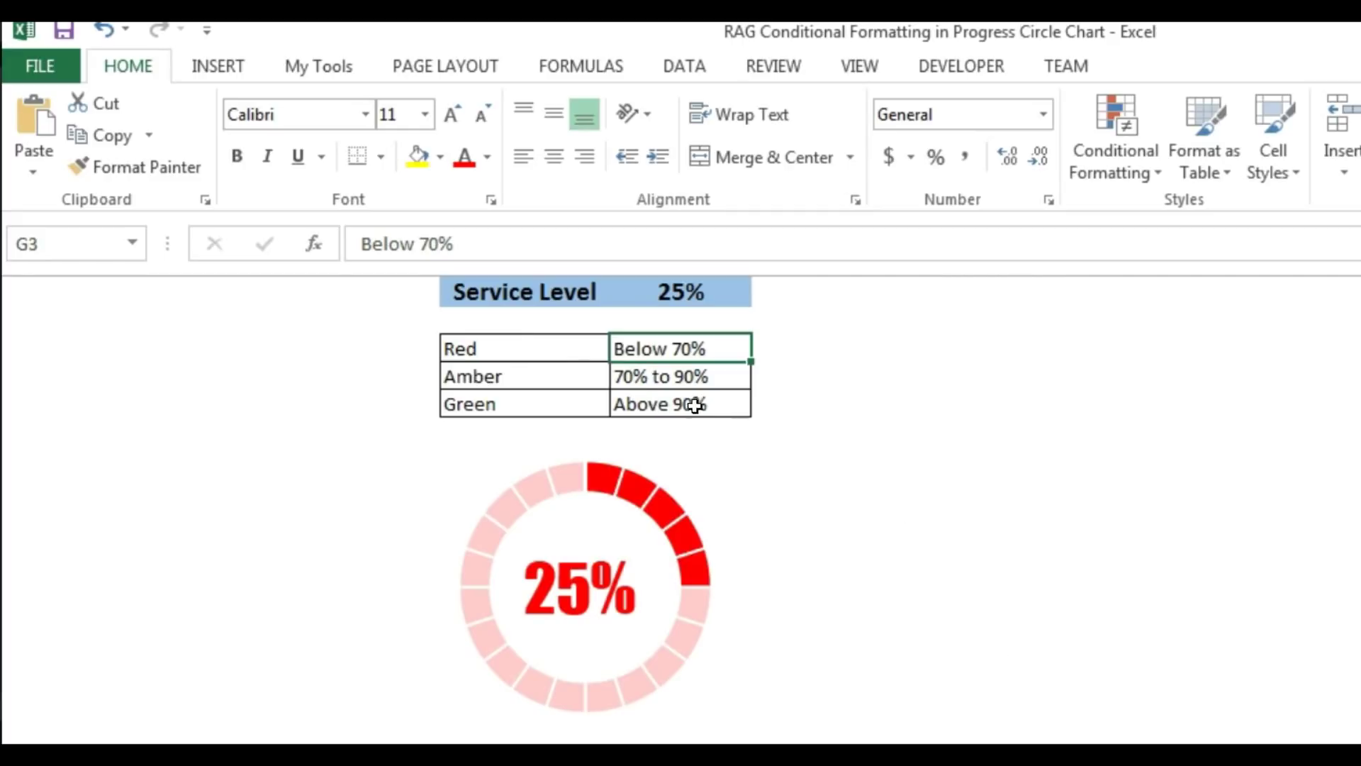
click(641, 381)
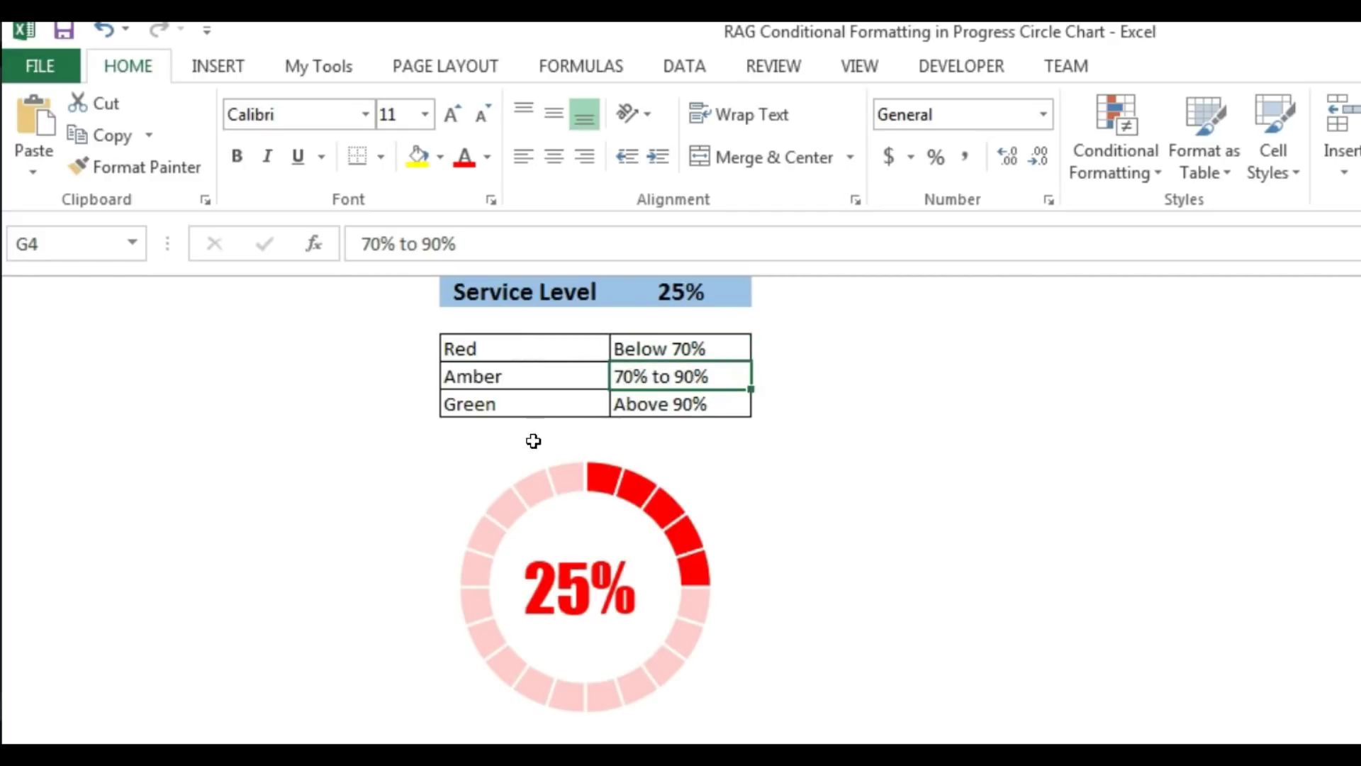
click(676, 409)
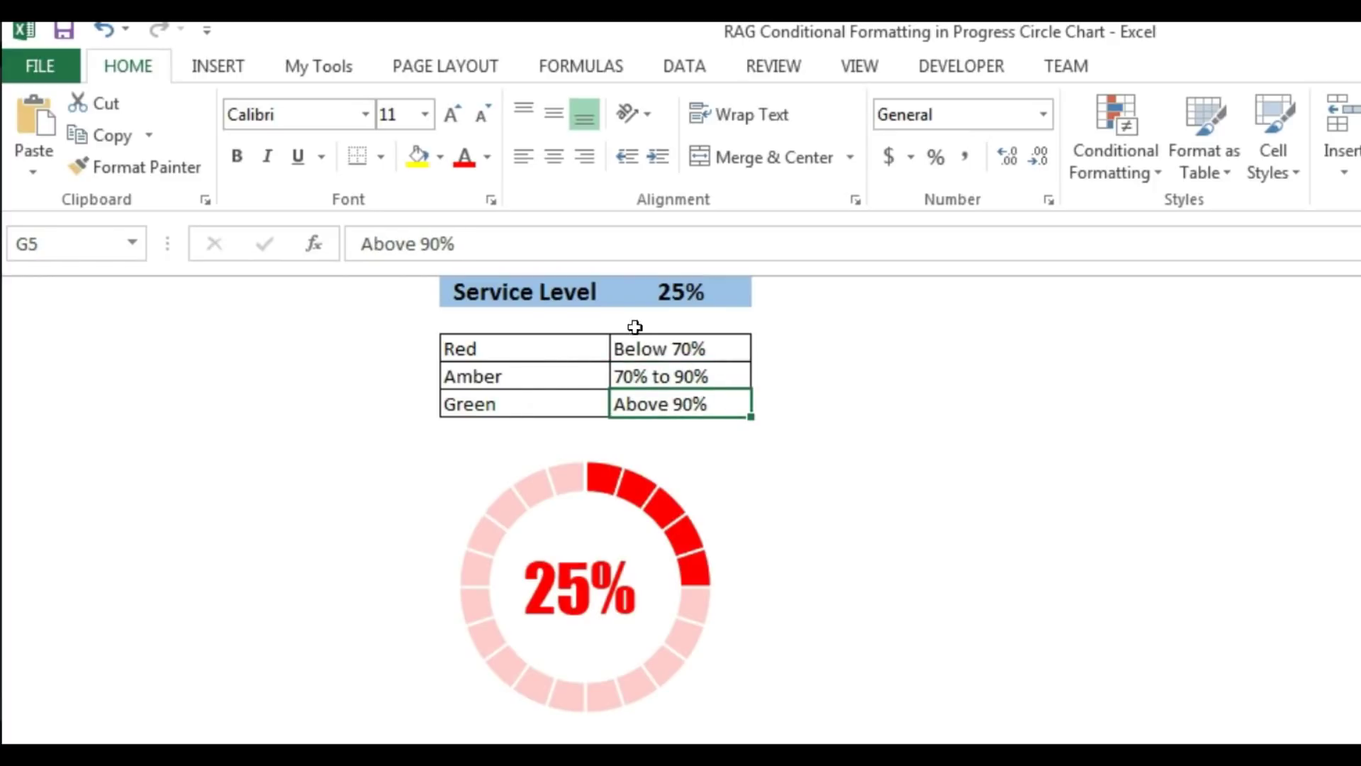
- Set the Service Level in G1 to 65% to test the chart's red range
click(667, 291)
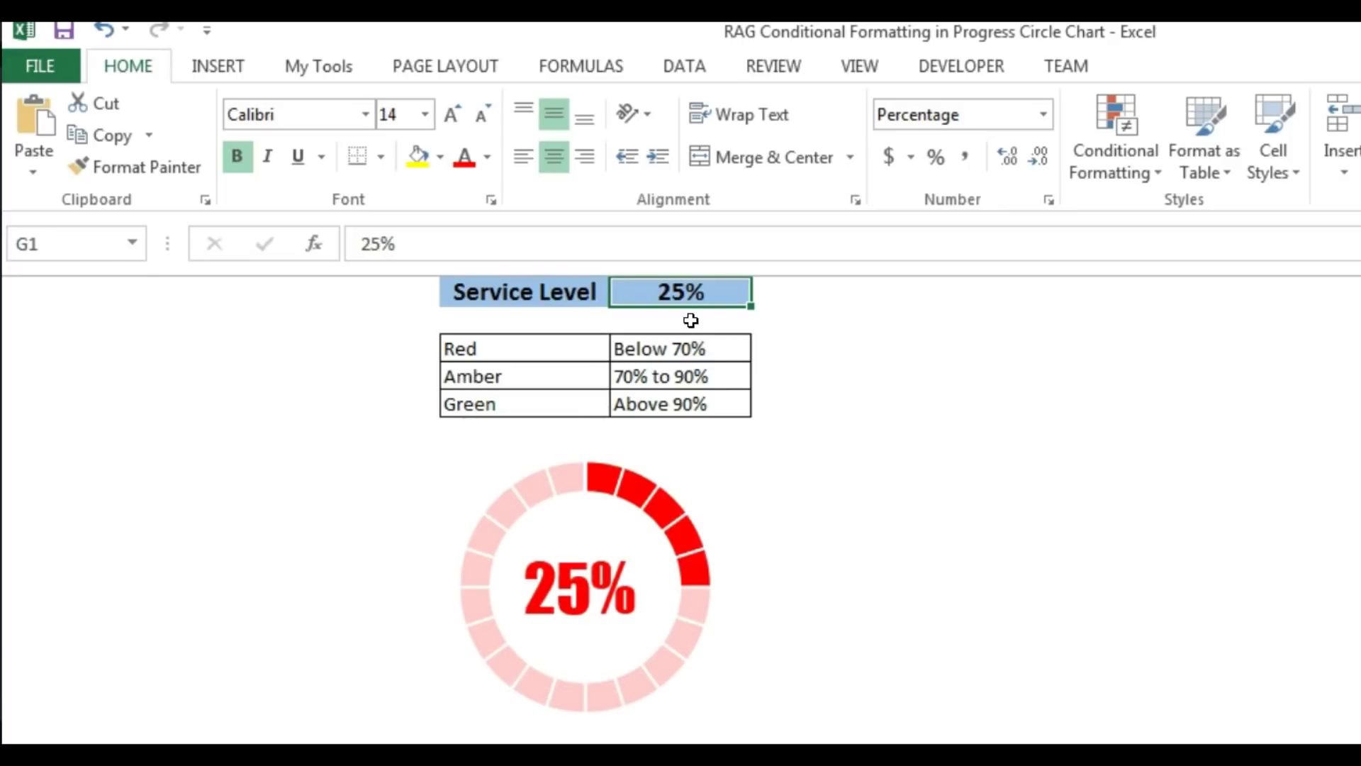
text(65)
key(Return)
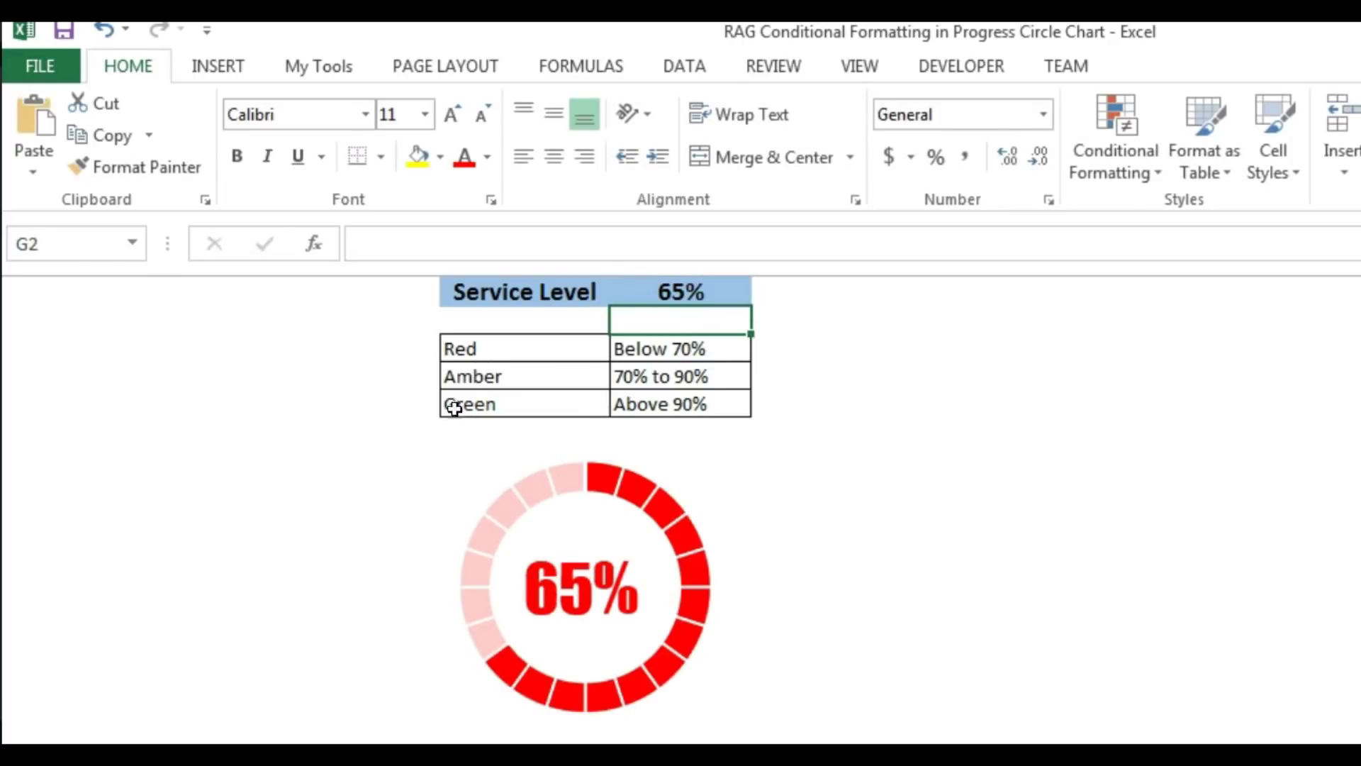
- Test the chart's amber range by setting the Service Level in G1 to 75%, followed by 85%
click(708, 291)
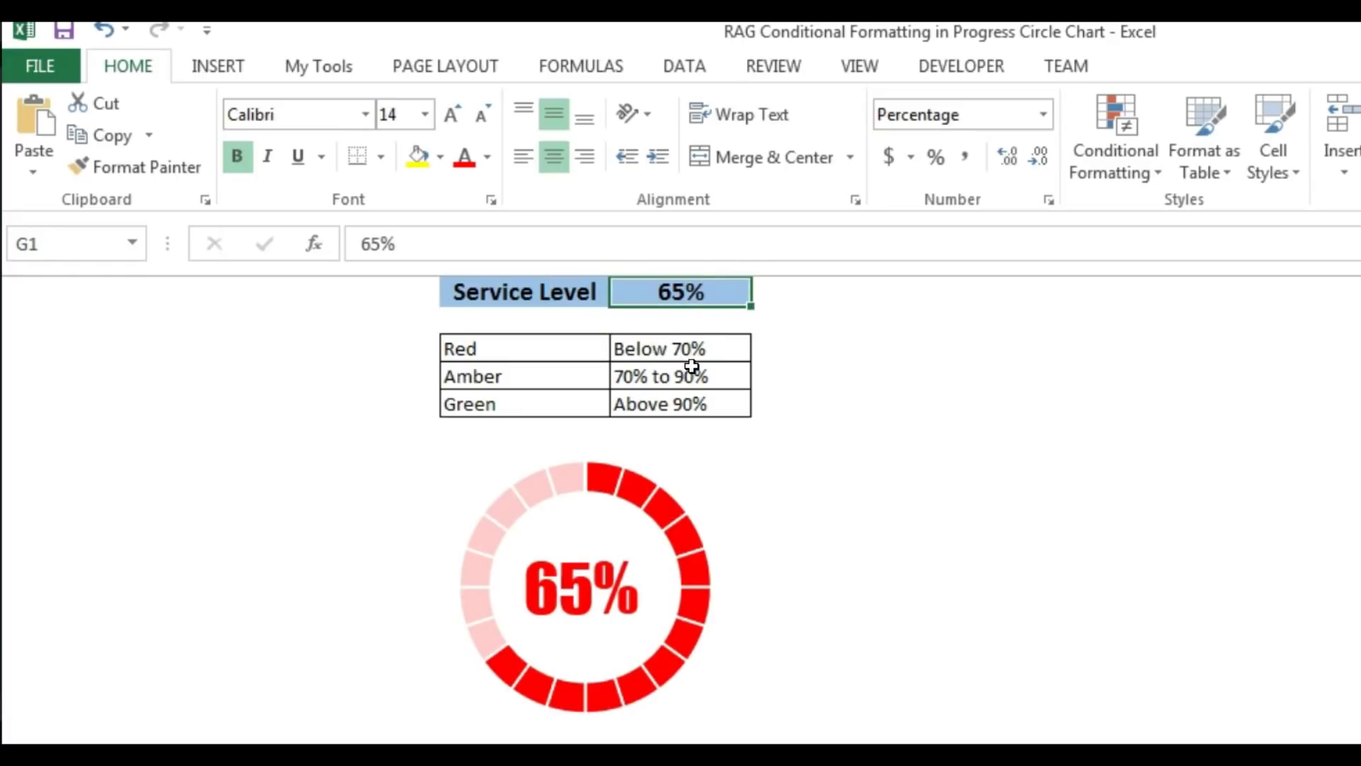
text(75)
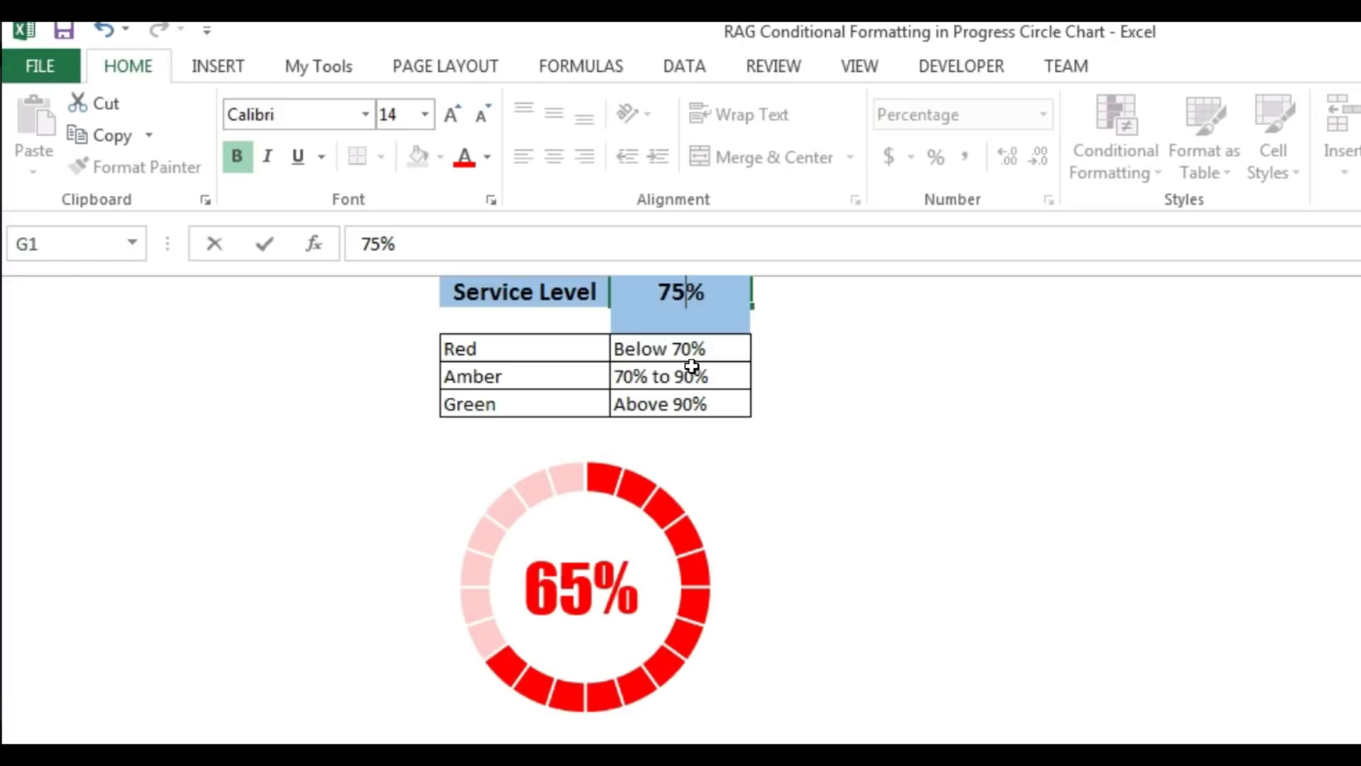
key(Return)
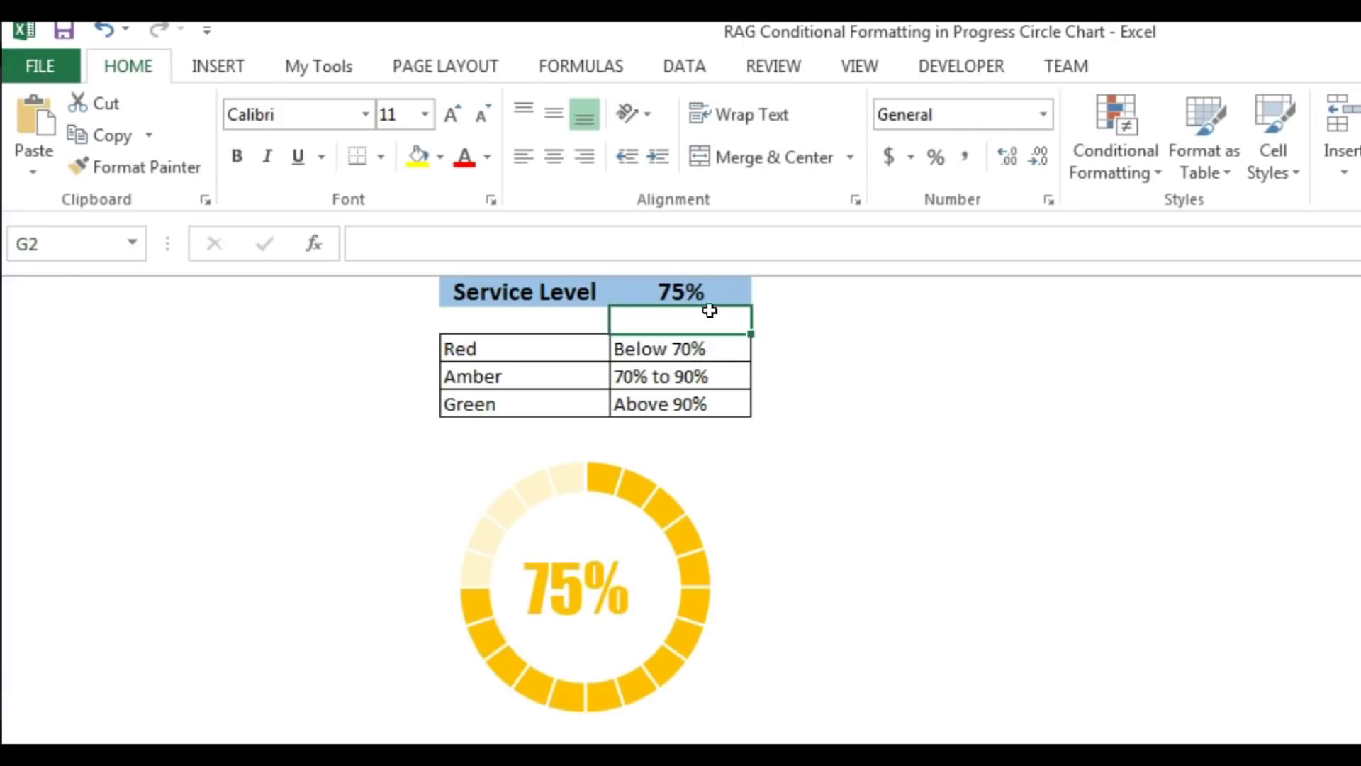
click(690, 291)
text(85)
key(Return)
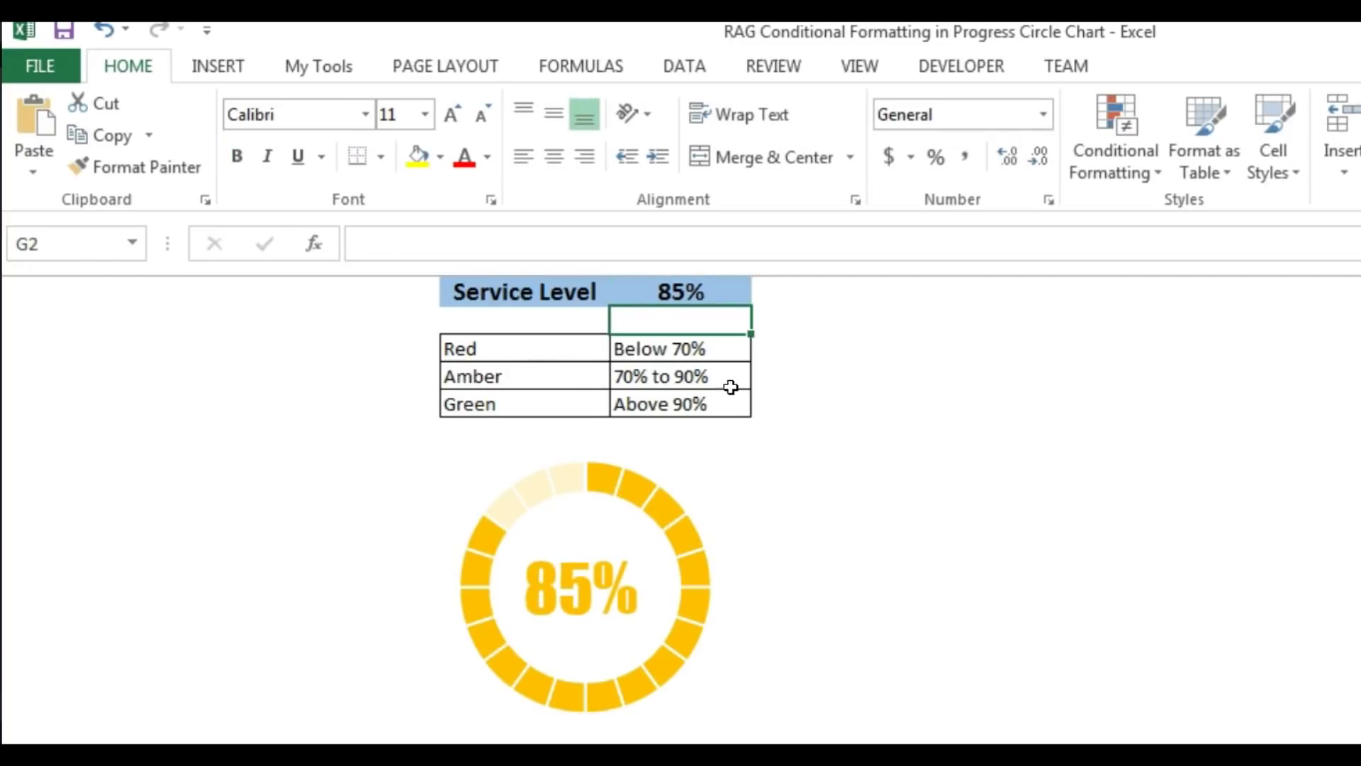
- Test the chart's green range by setting the Service Level in G1 to 92%, followed by 95%
click(696, 296)
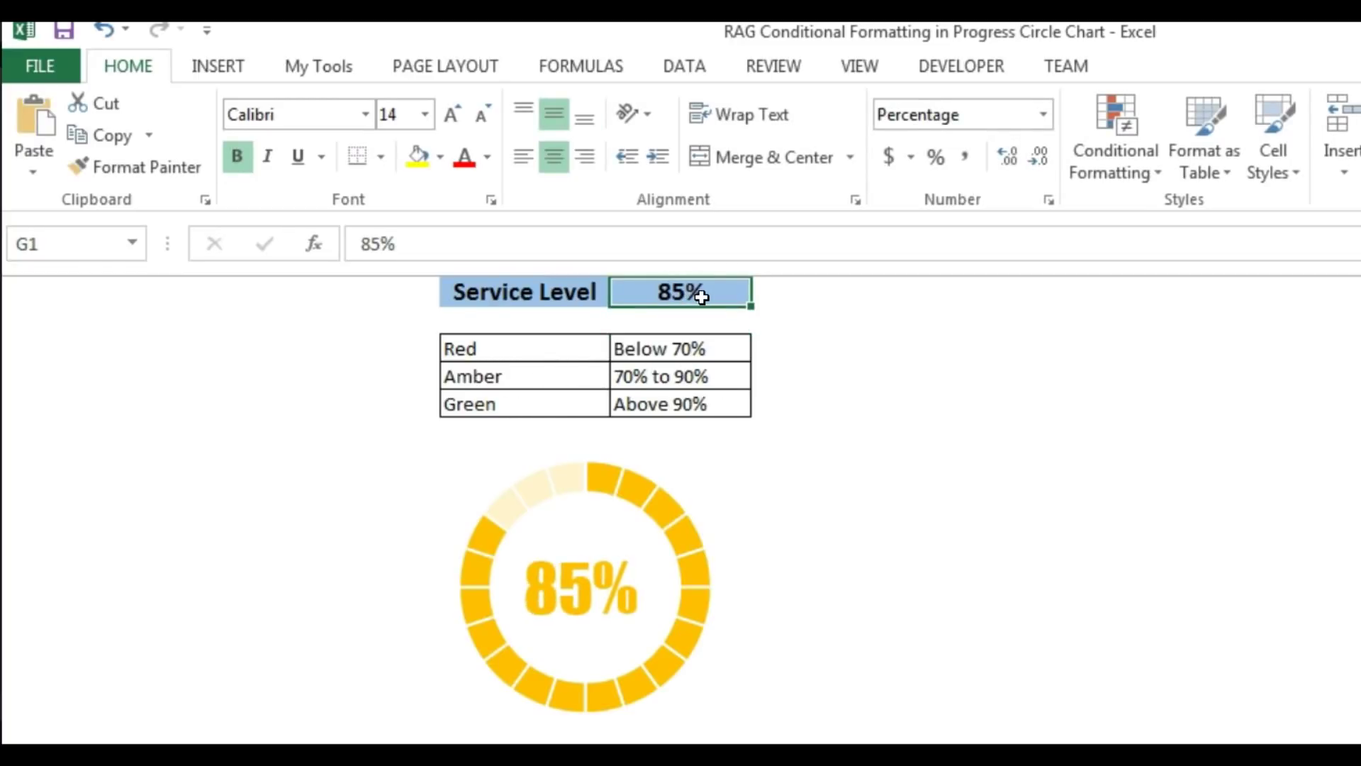
text(92)
key(Return)
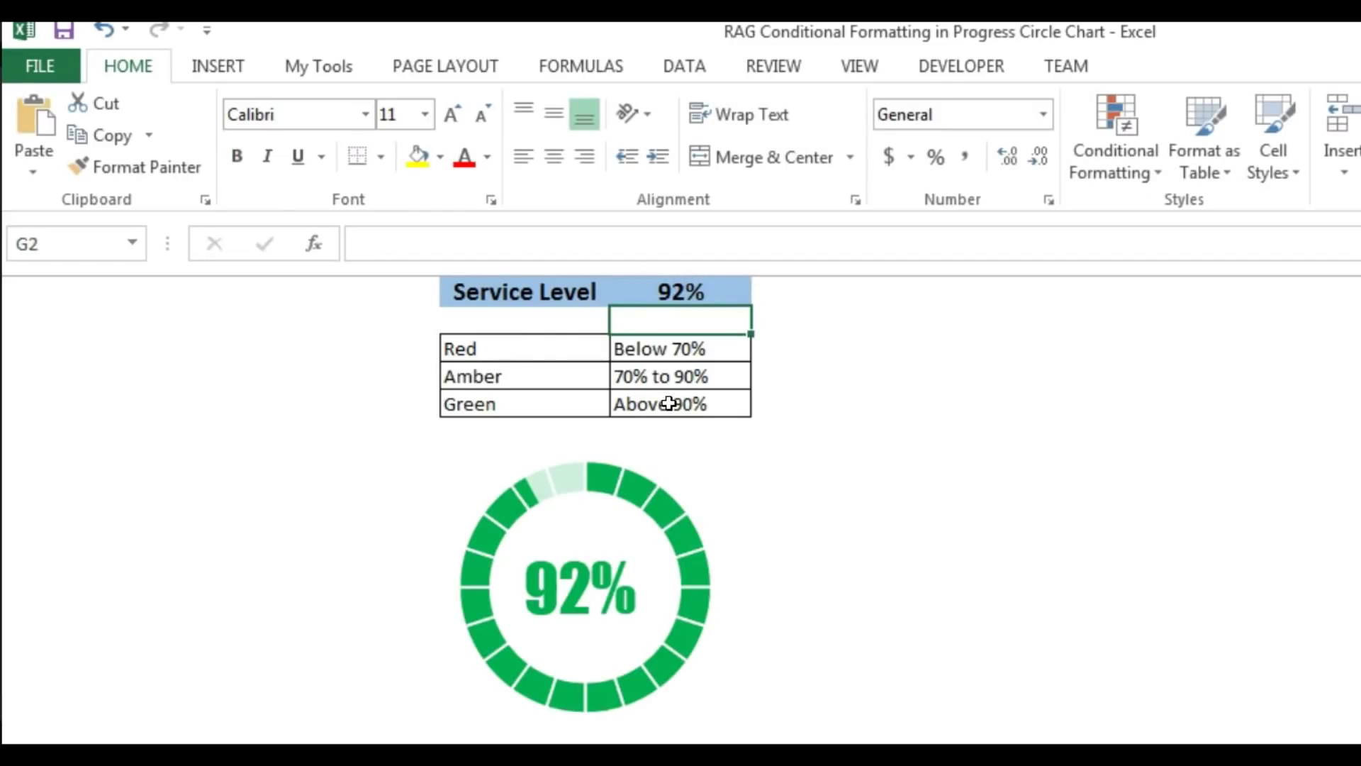
click(709, 304)
text(95)
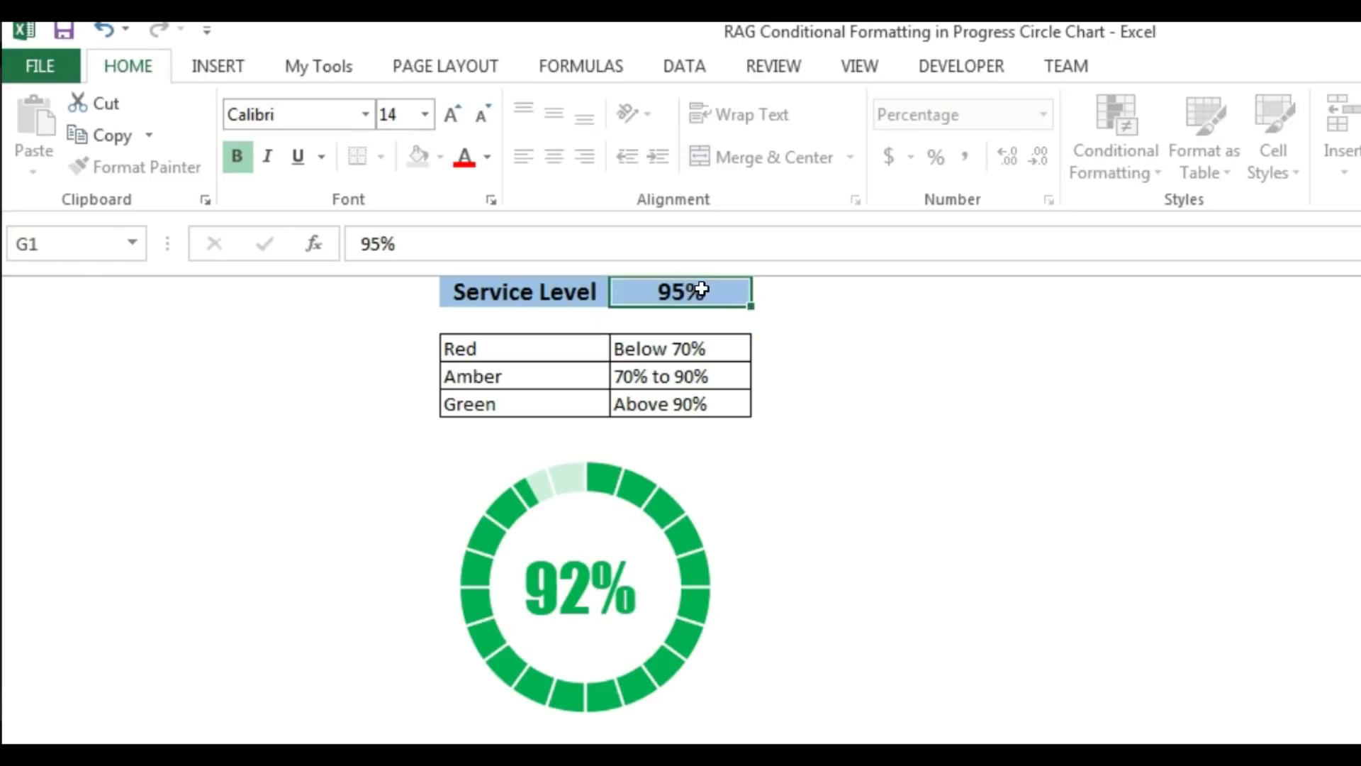
key(Return)
- Set the Service Level in G1 to 100%
click(702, 289)
text(100)
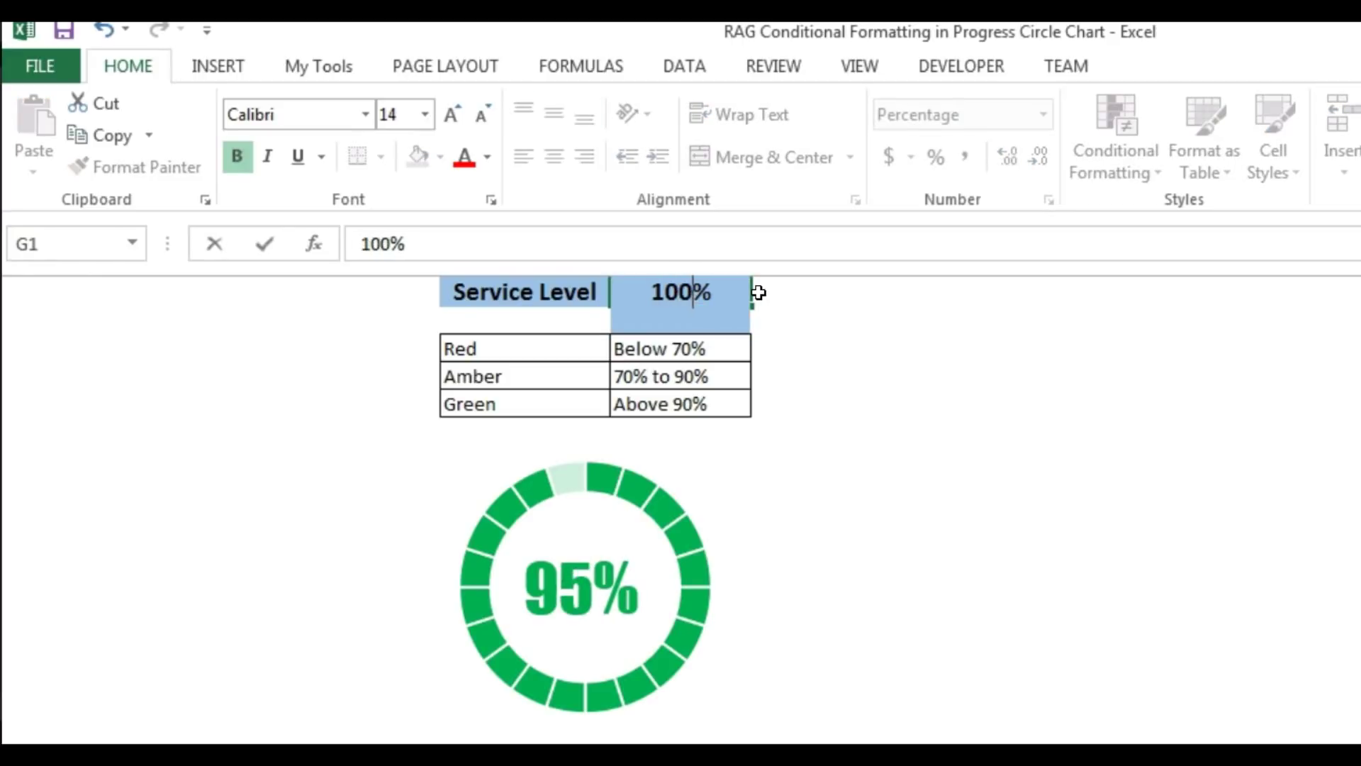
key(Return)
click(702, 292)
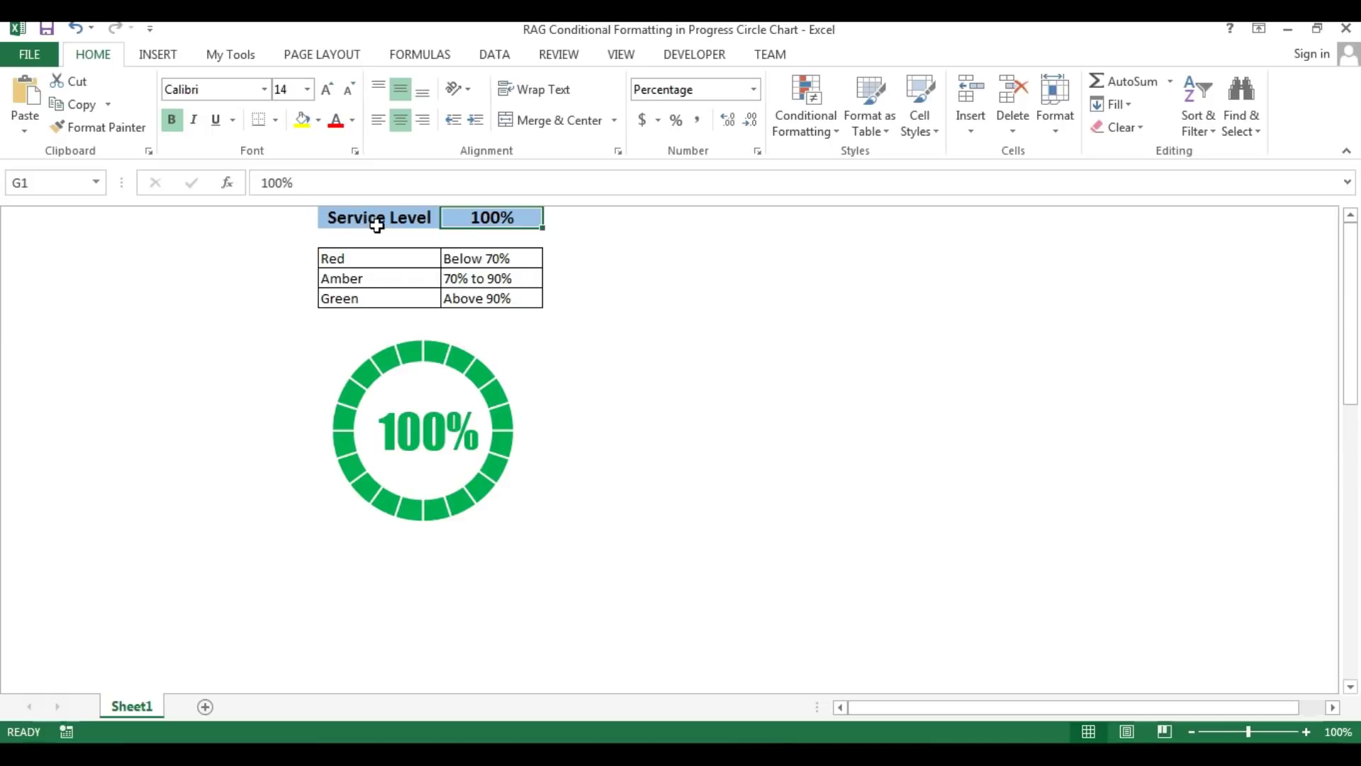
- Copy the Service Level and threshold cells F1:G5 into a new worksheet, starting at cell G1
drag(329, 217, 508, 298)
key(ctrl+c)
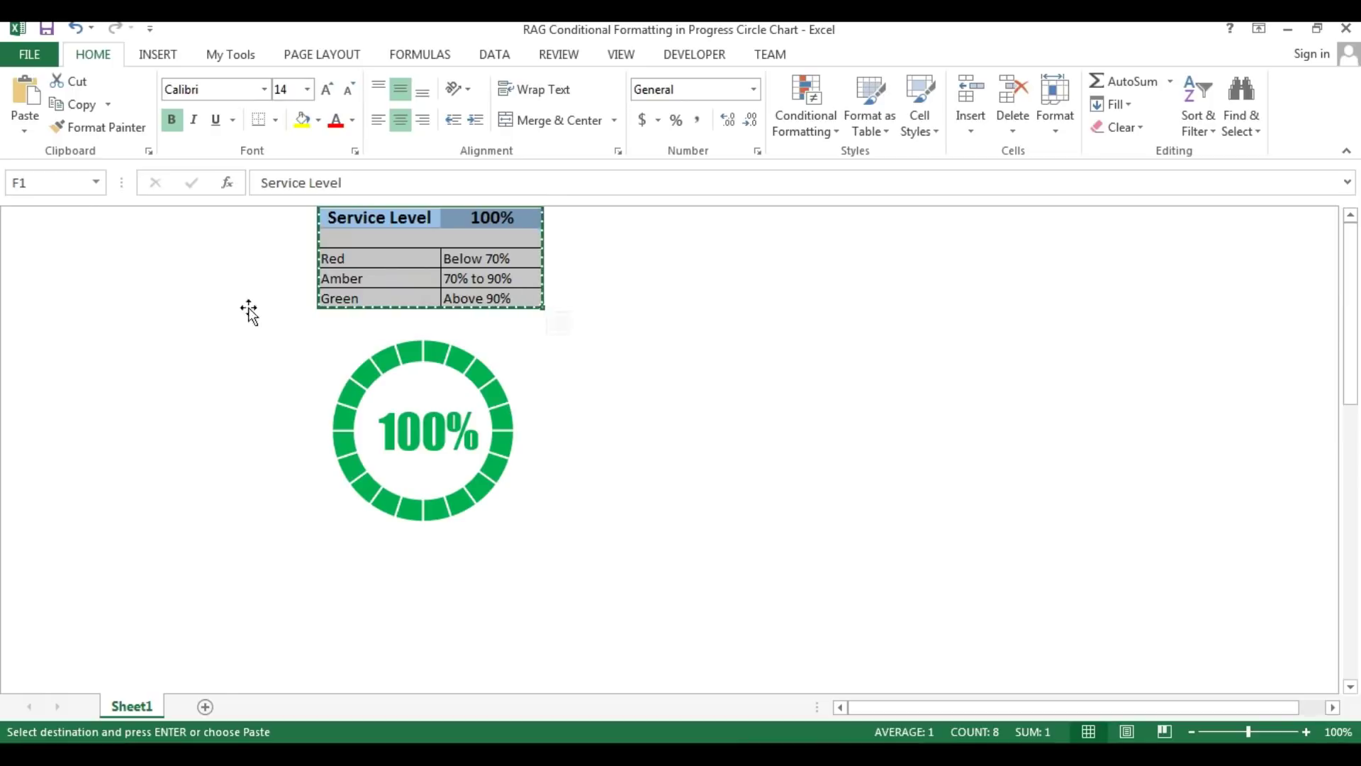
click(205, 707)
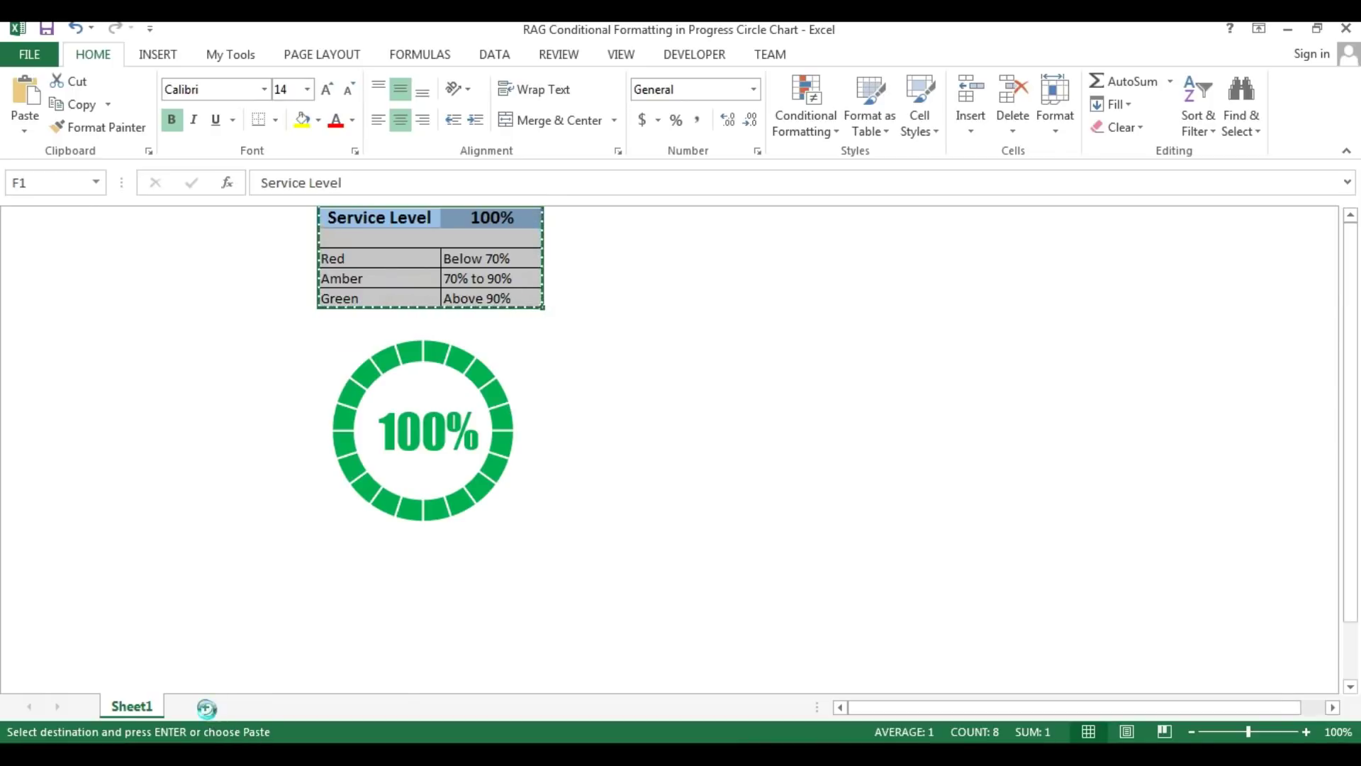
click(440, 239)
key(ctrl+v)
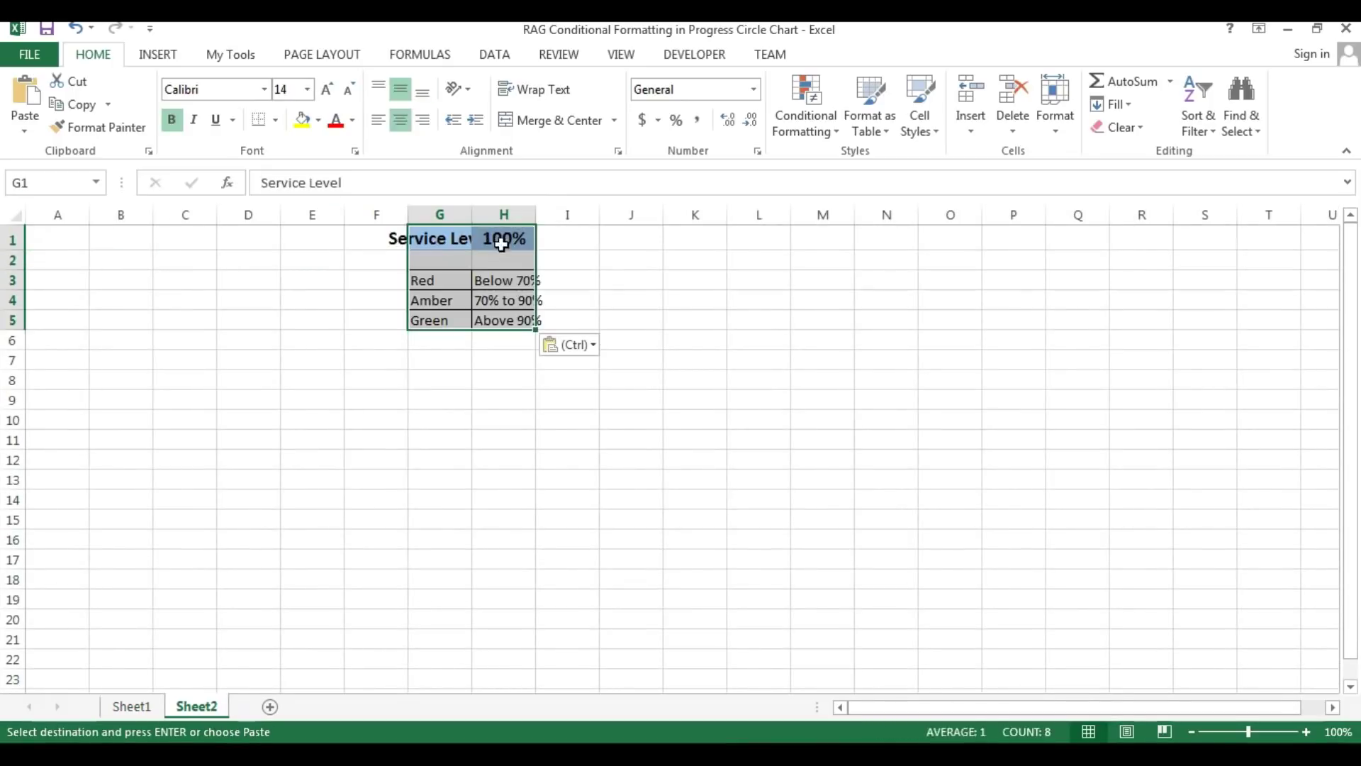
- Autofit the widths of columns G and H to the pasted contents
double_click(535, 214)
double_click(471, 214)
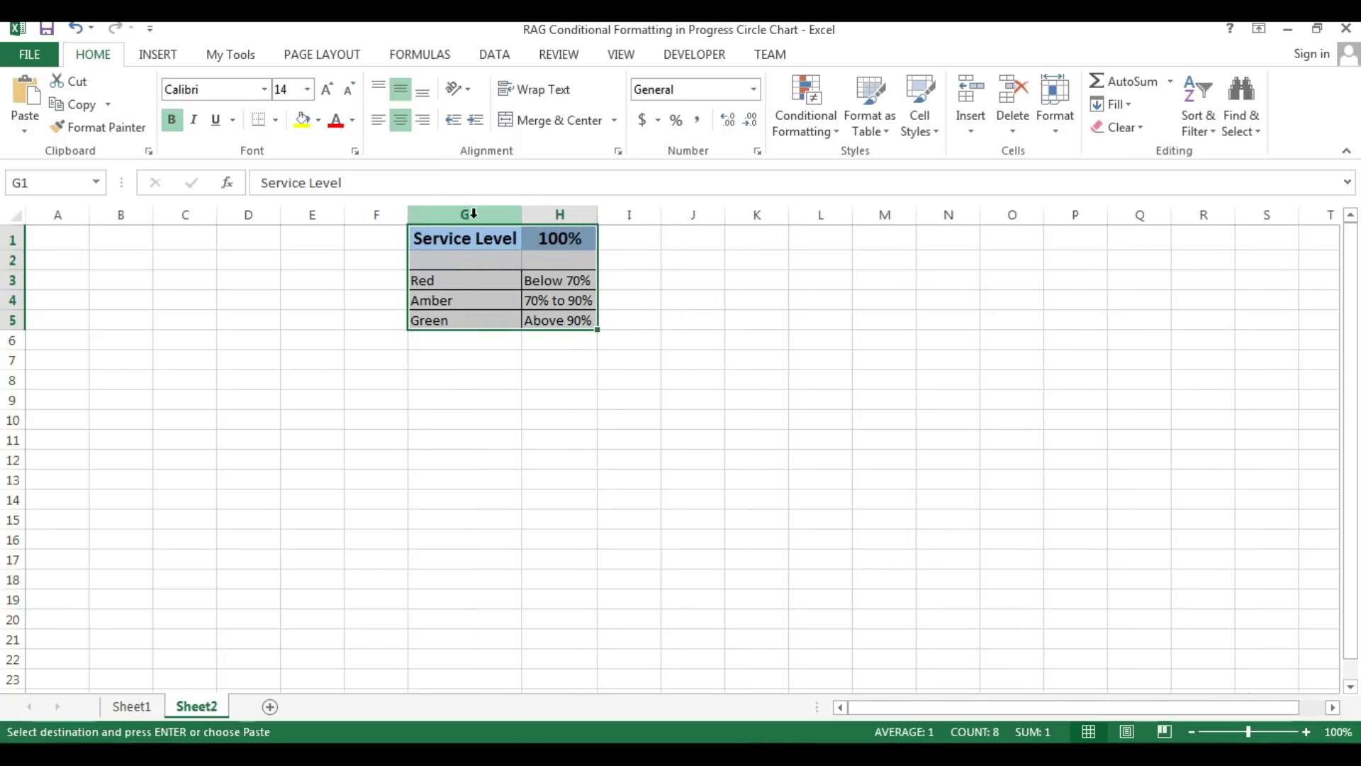
click(601, 294)
click(519, 277)
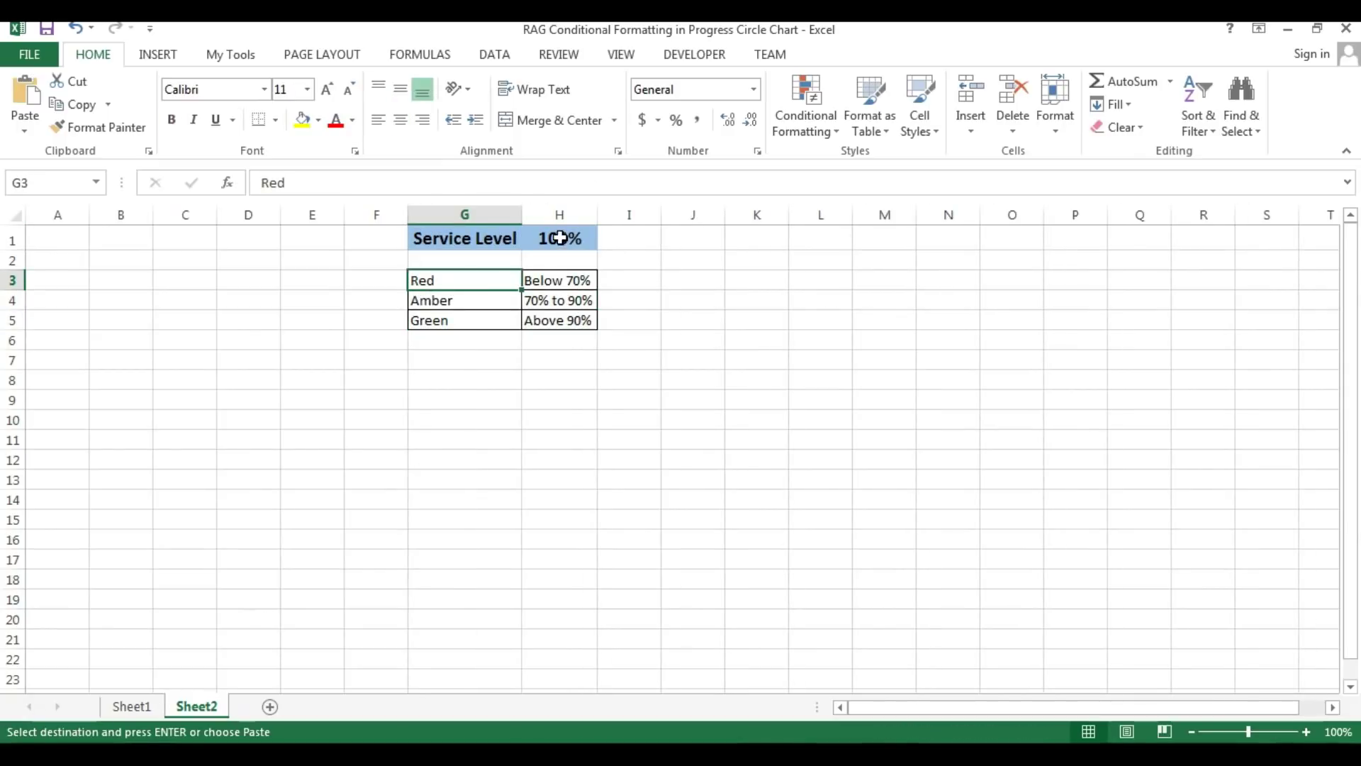
- Enter the formula =IF(H1<70%,1,0) in I3 to flag the Red range
click(637, 277)
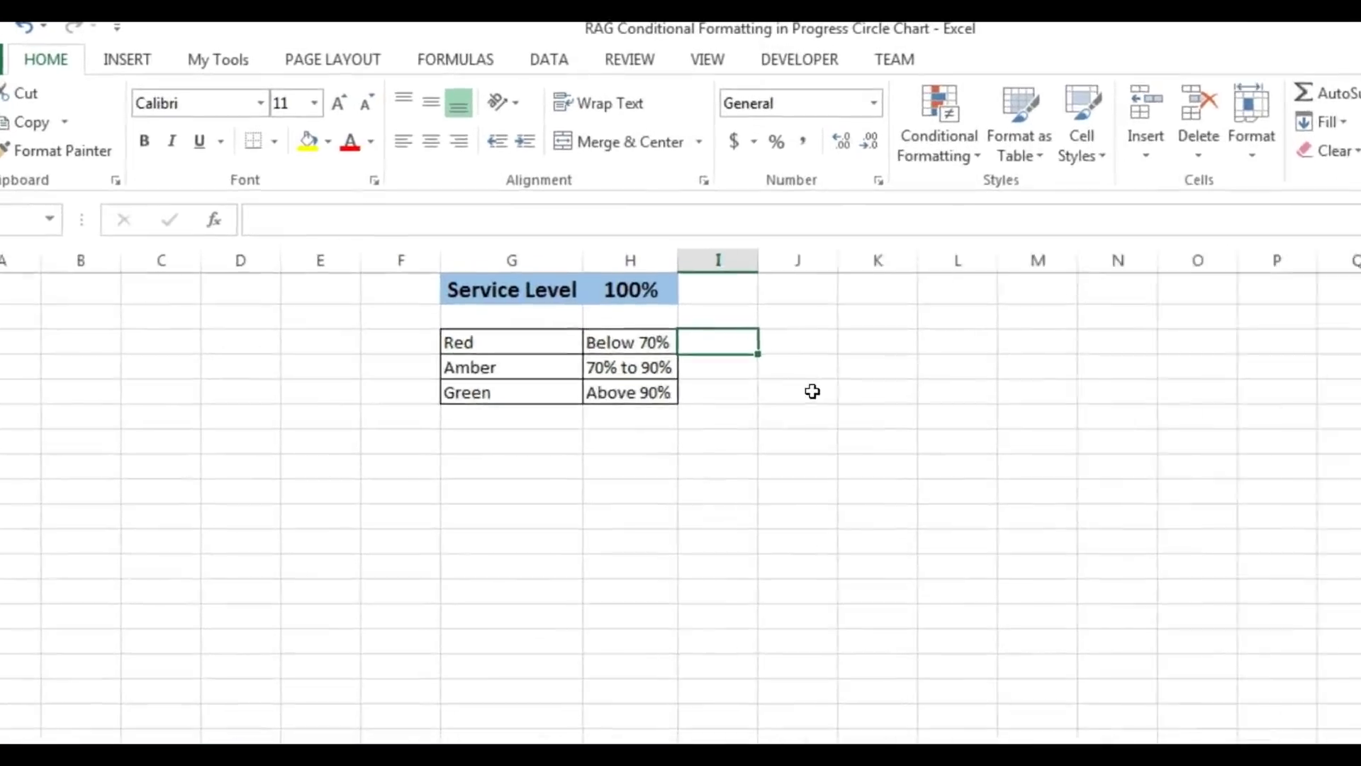
text(=IF()
key(Up)
key(Up)
key(Left)
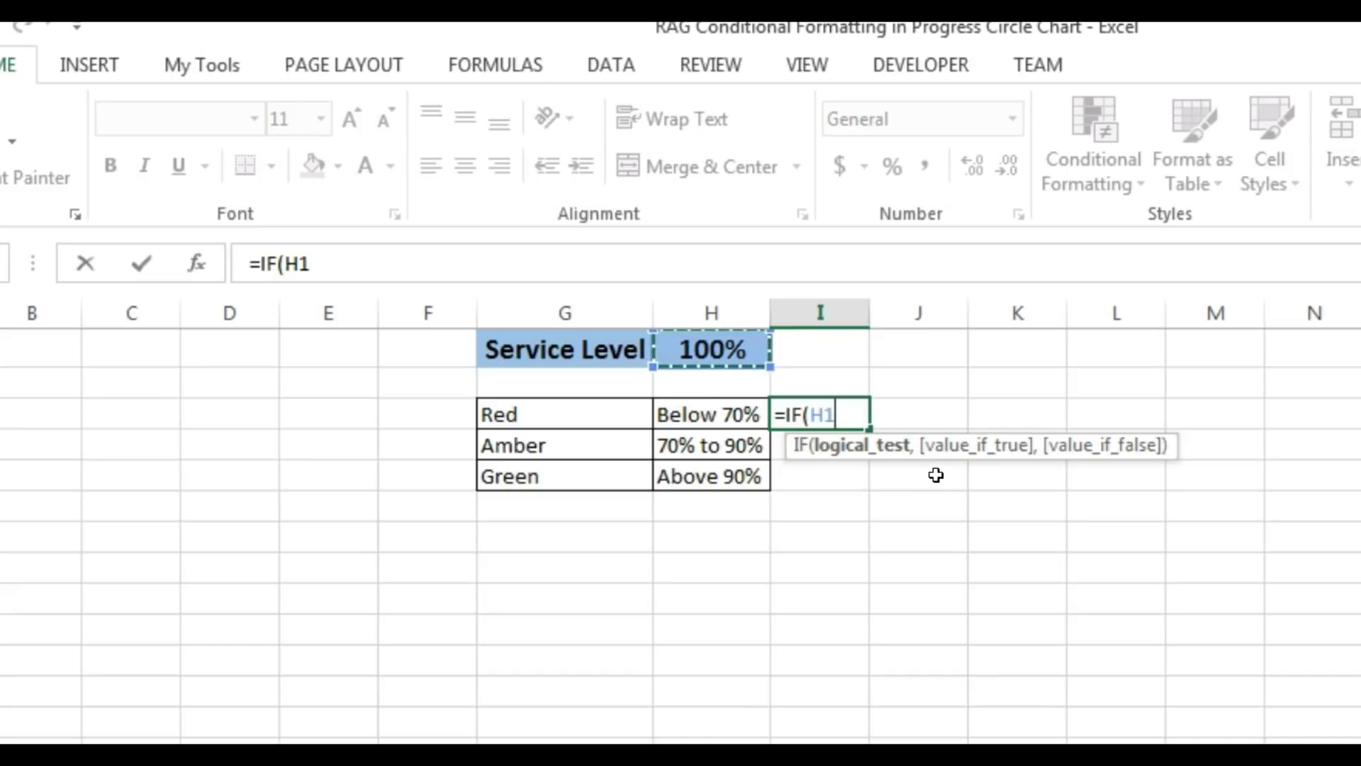
text(>)
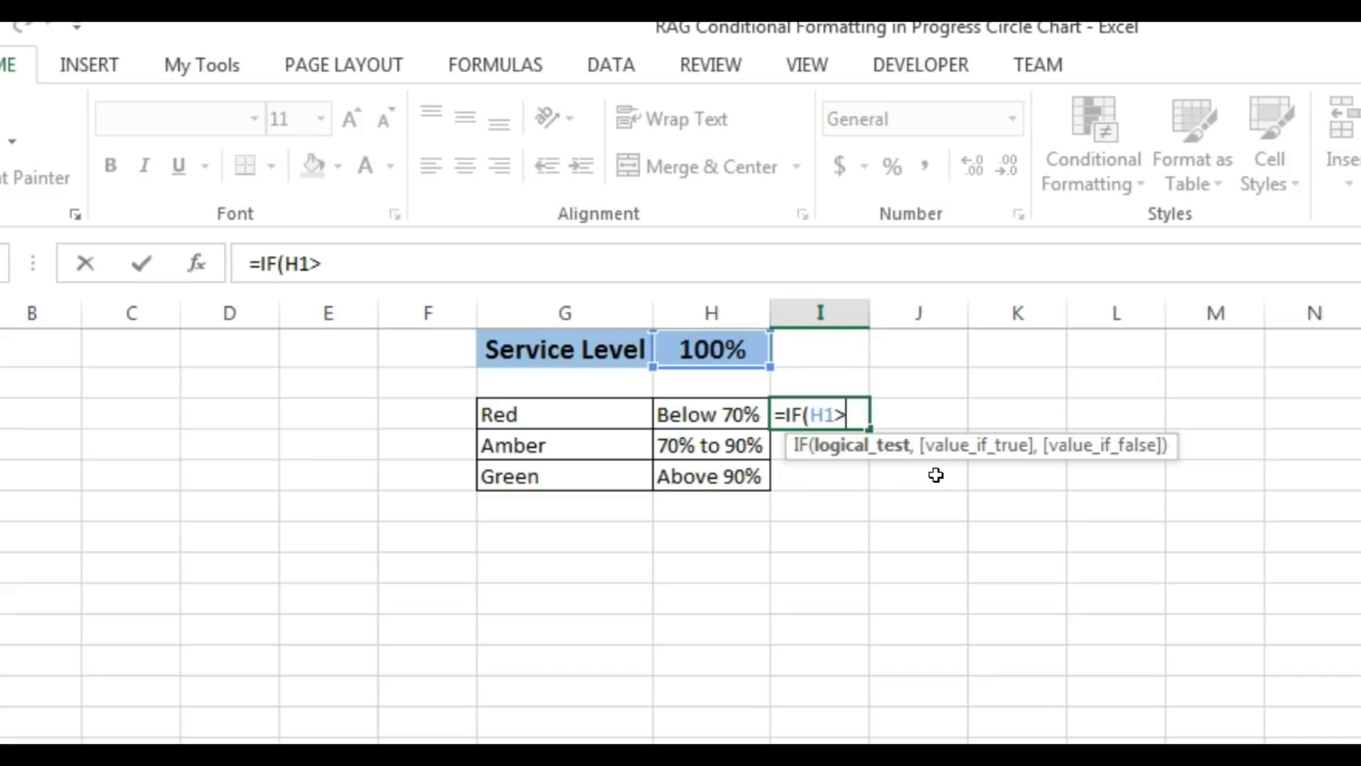
text(7)
key(BackSpace)
key(BackSpace)
text(<70%)
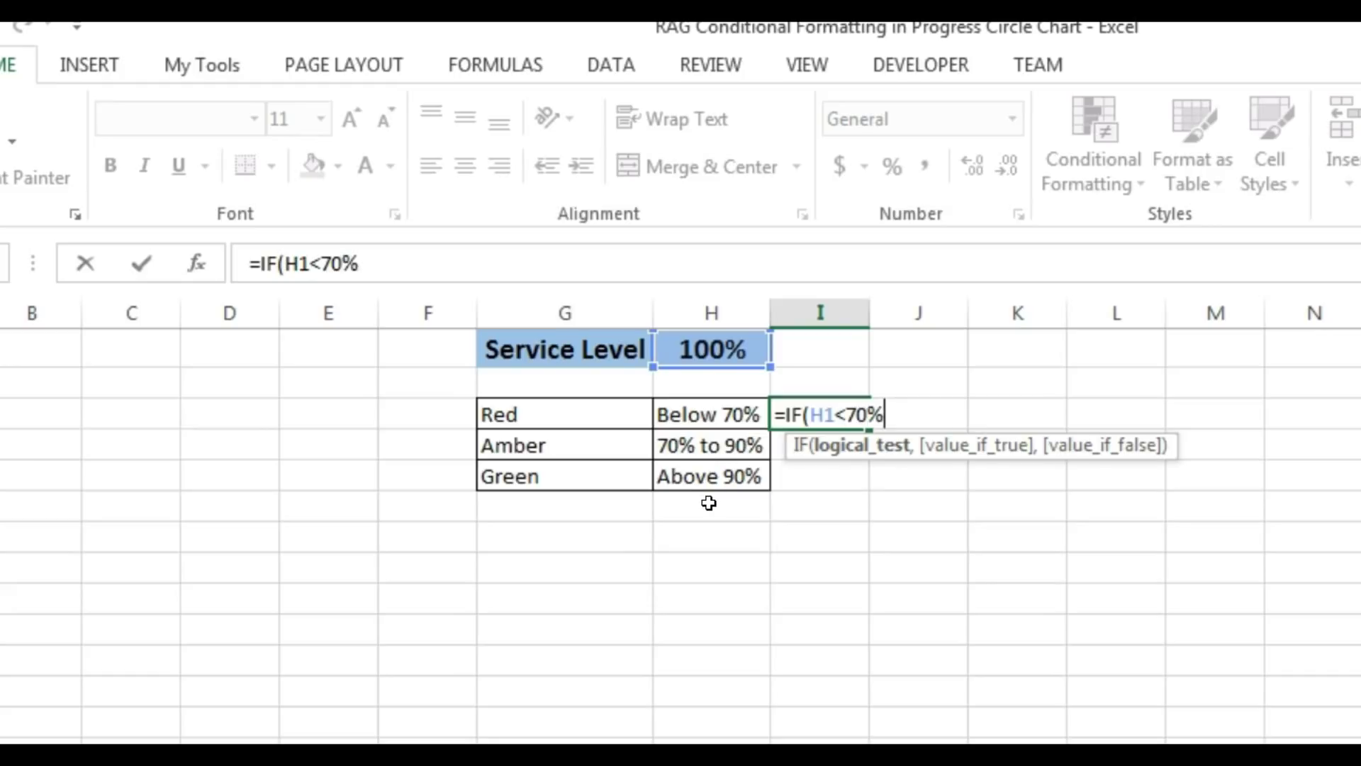
text(,1)
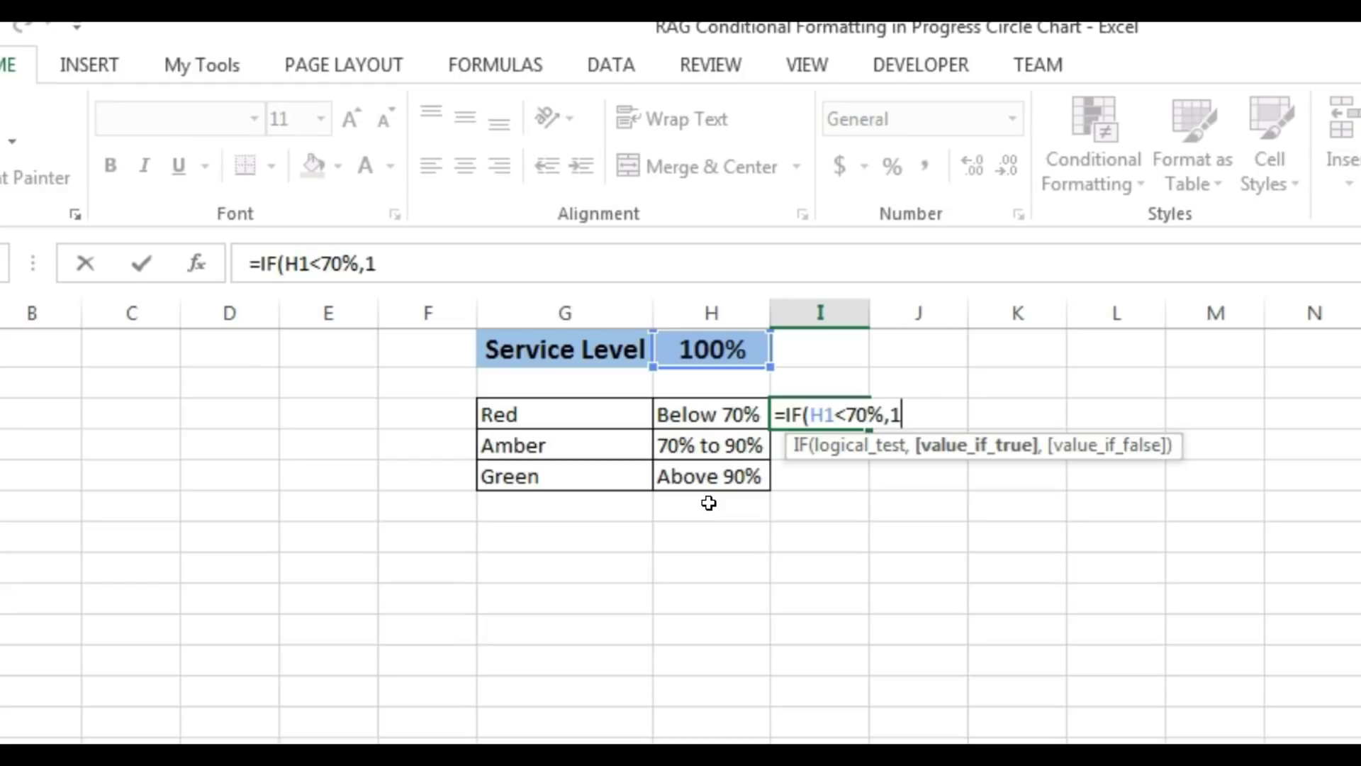
text(,0)
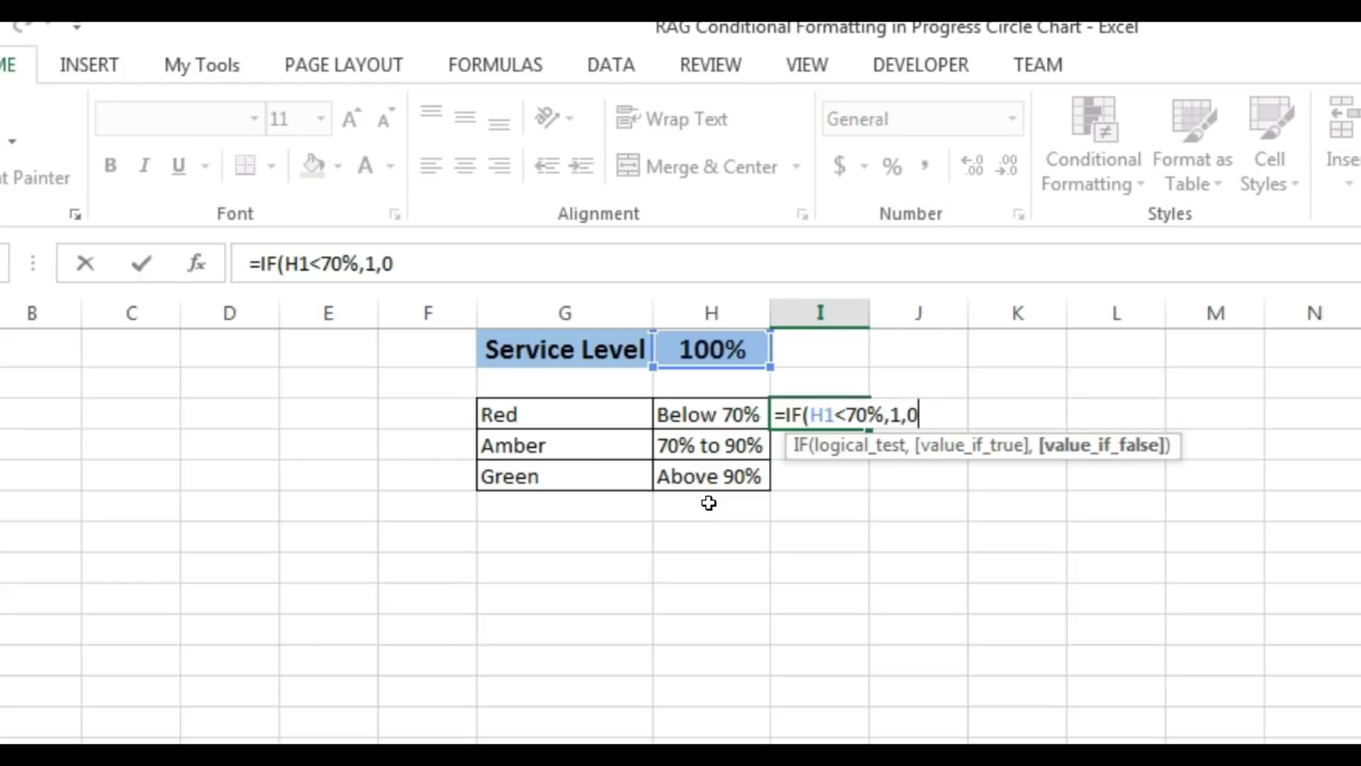
text())
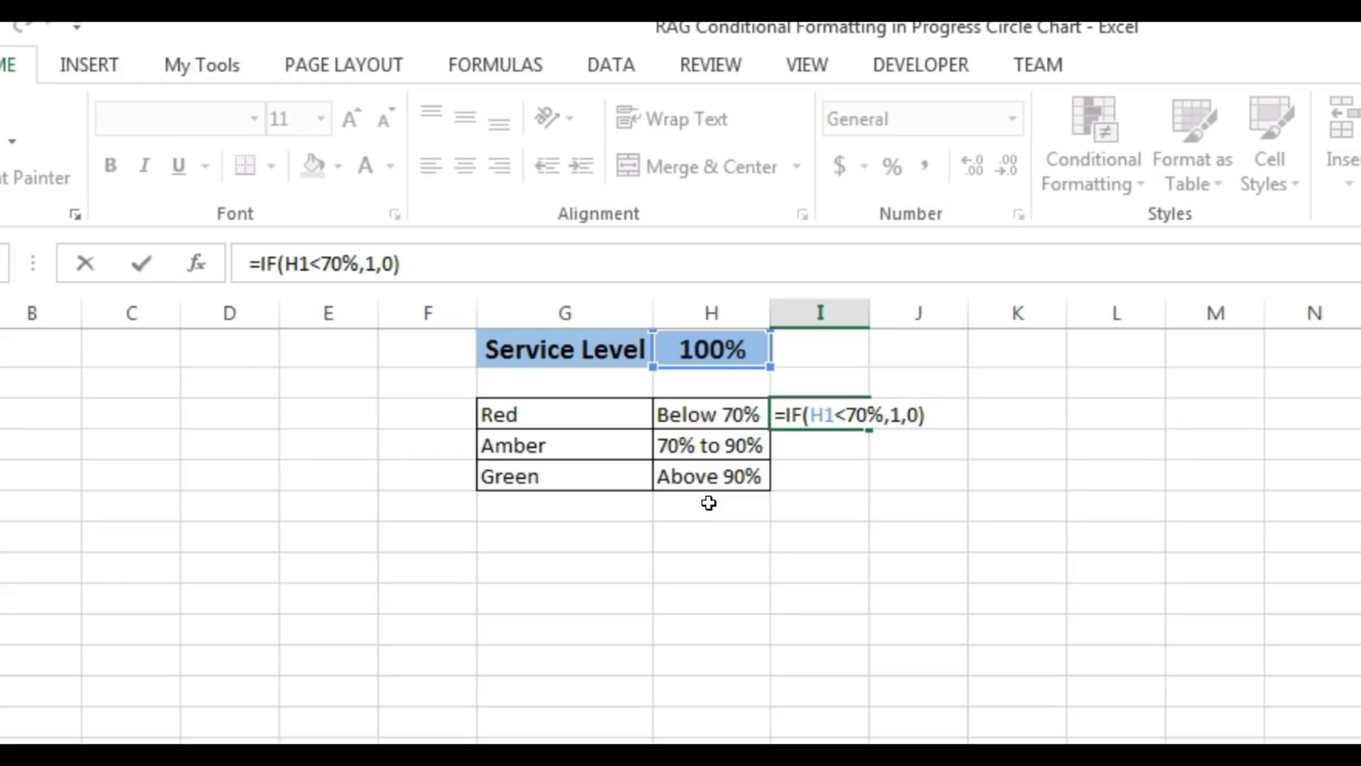
key(Return)
- Enter the formula =IF(AND(H1>=70%,H1<=90%),1,0) in I4 to flag the Amber range
text(=IF()
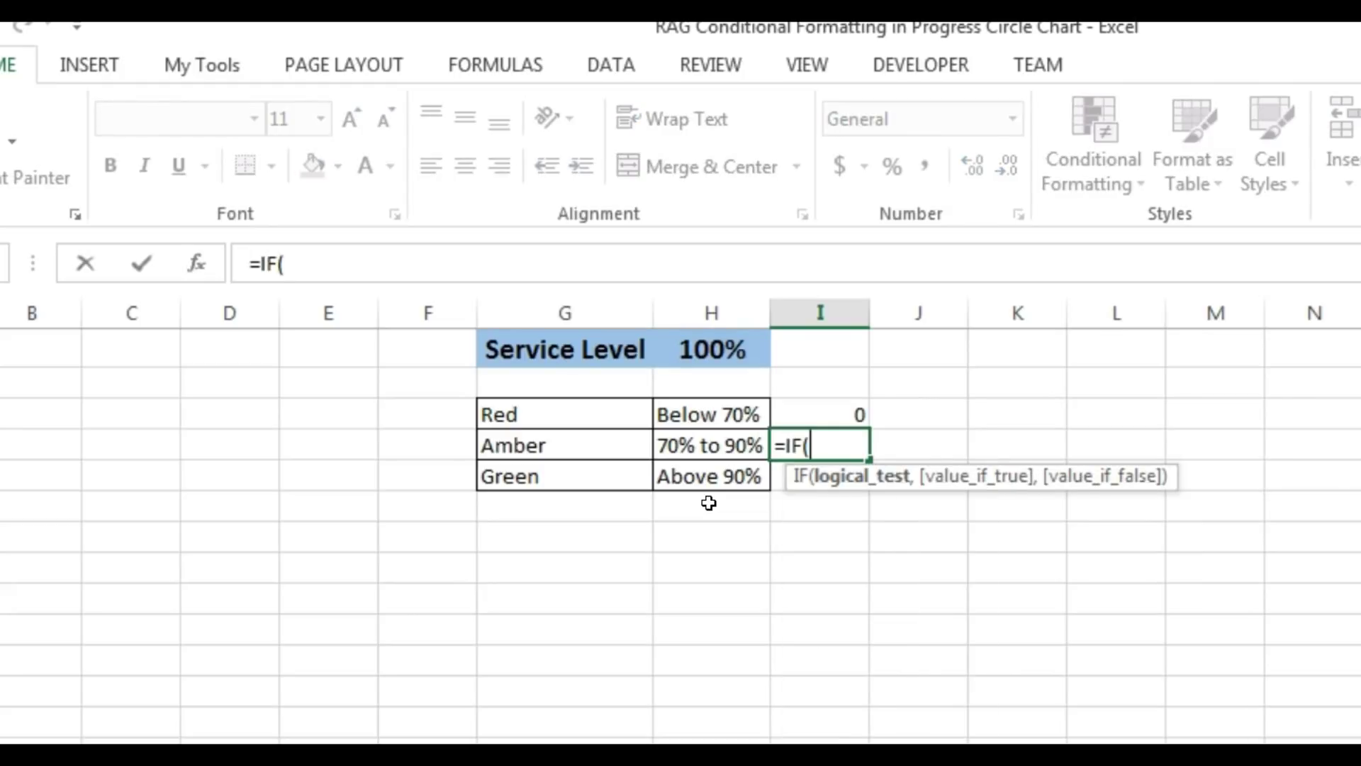
key(Up)
key(Up)
key(Up)
key(Left)
key(BackSpace)
key(BackSpace)
text(and)
key(Tab)
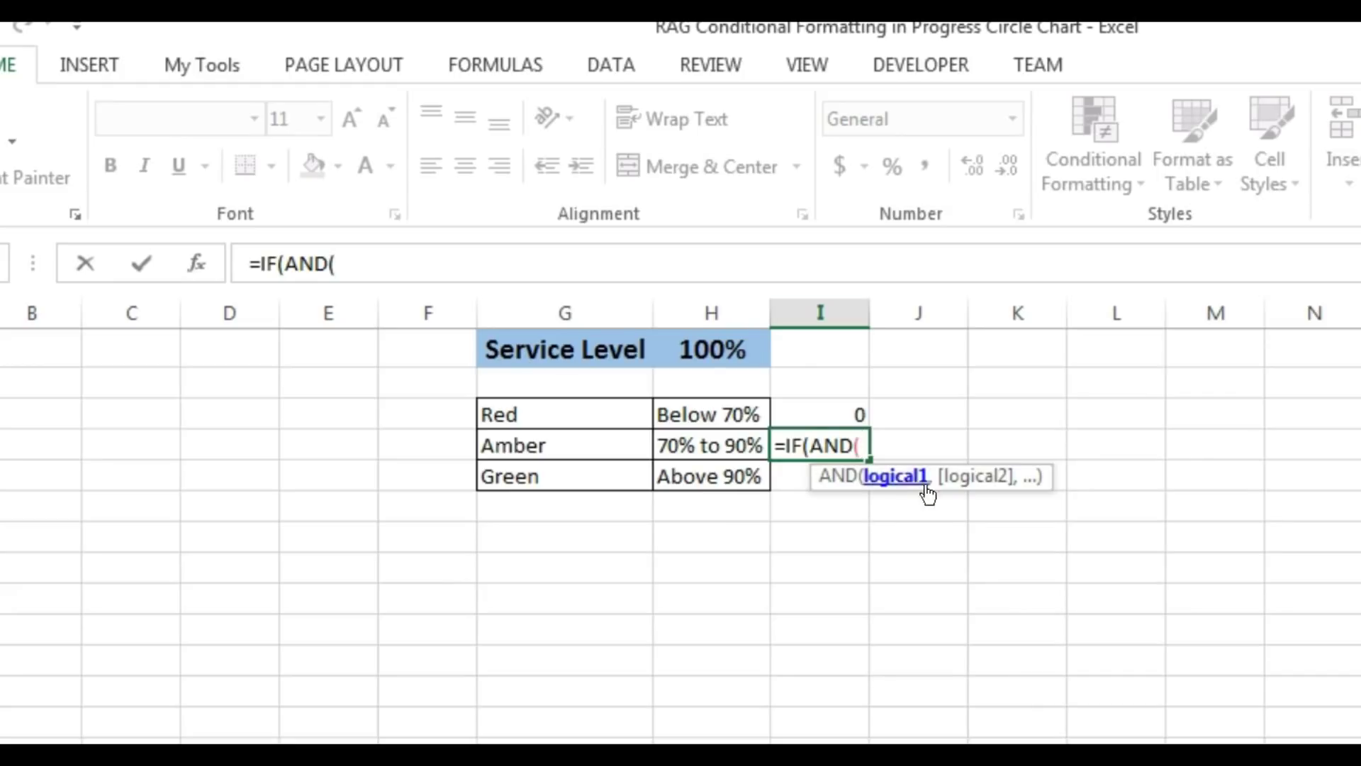
click(732, 347)
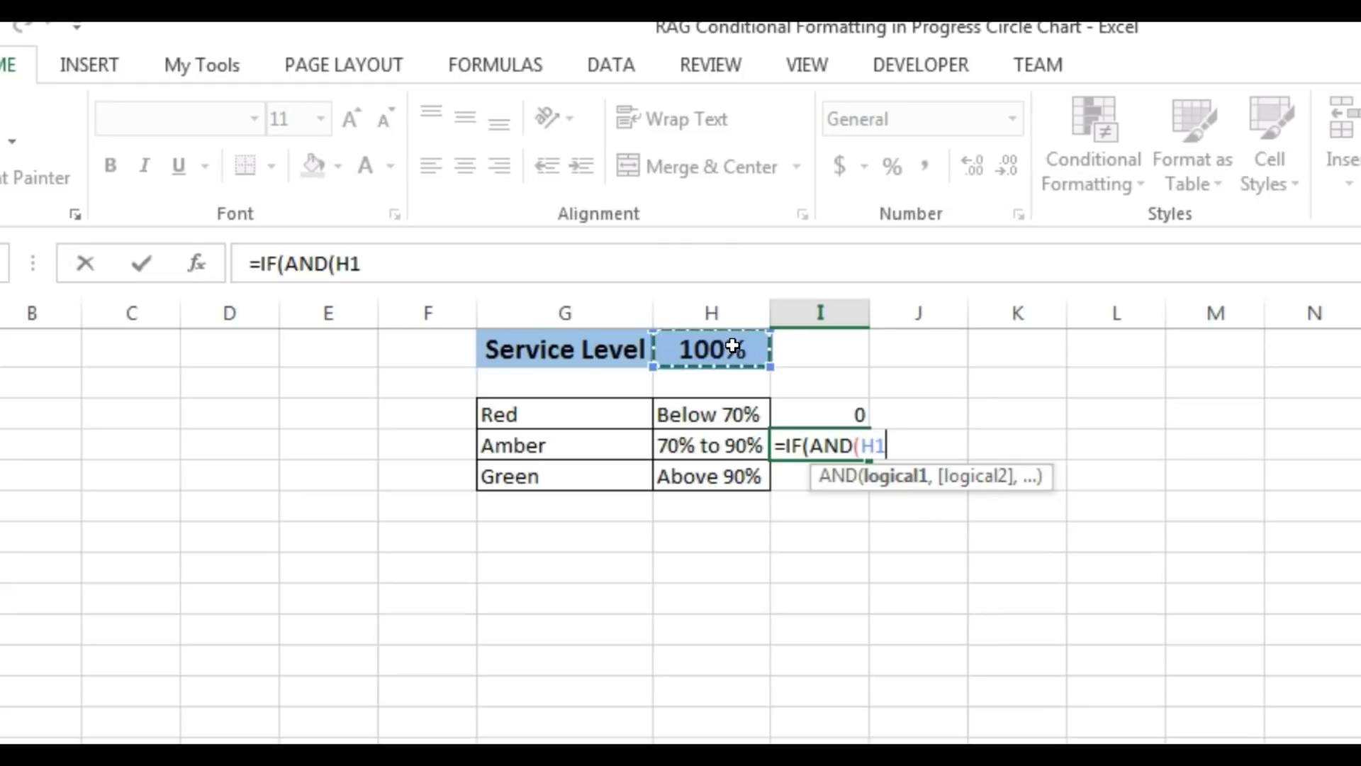
text(>=)
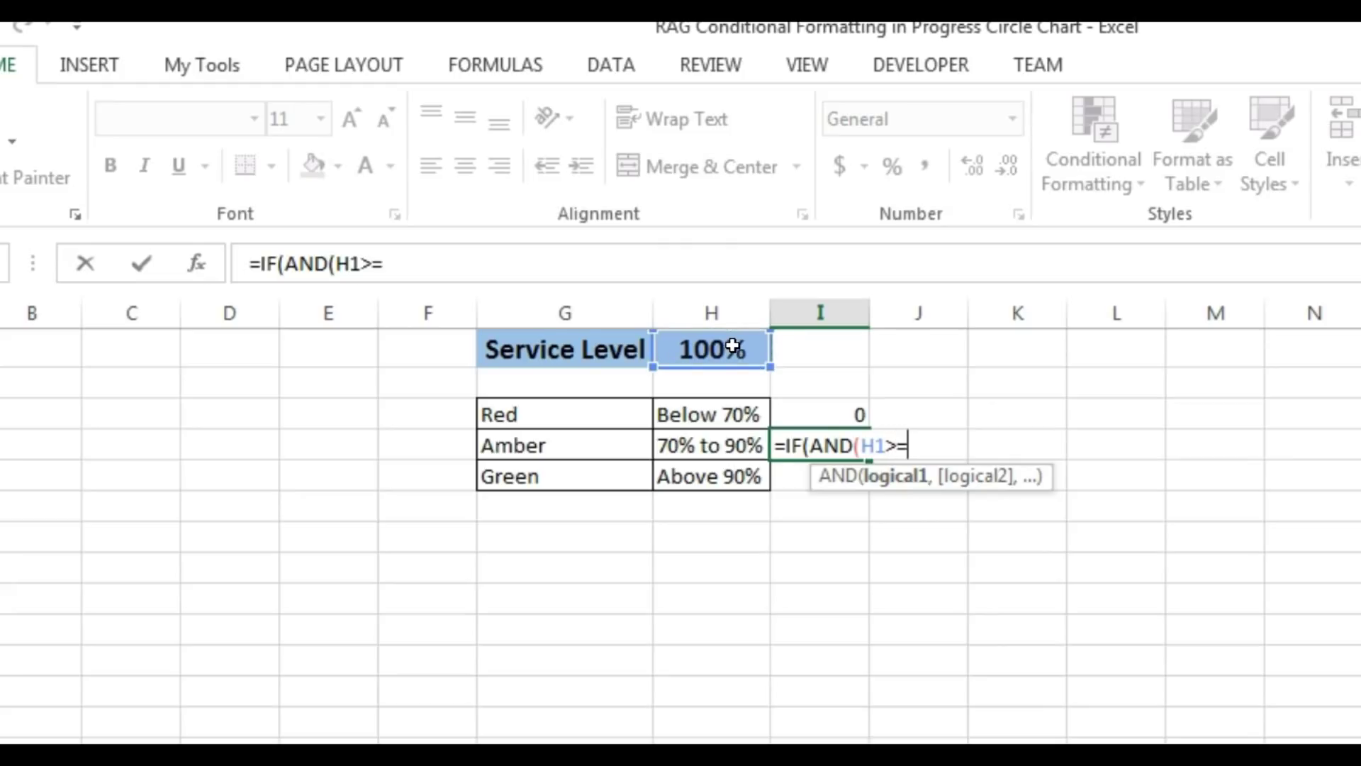
text(70%,)
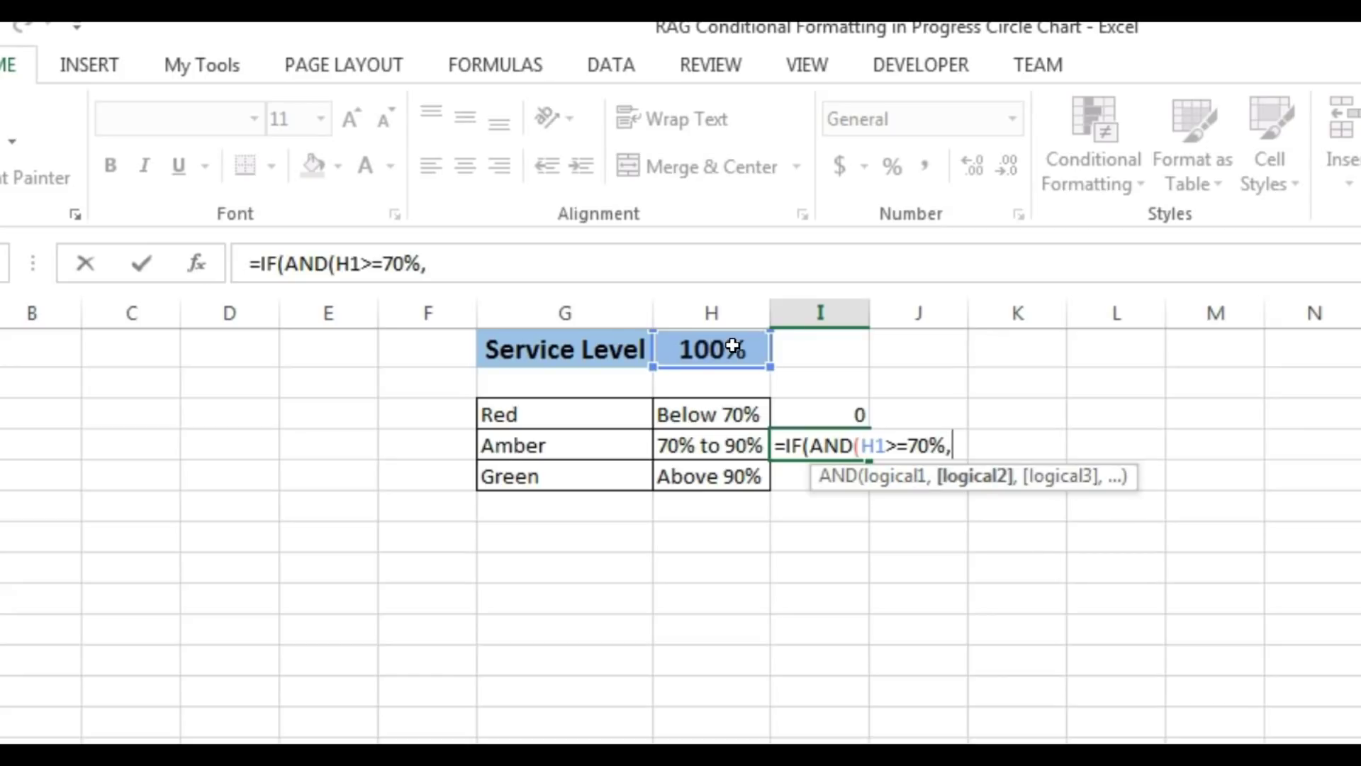
click(732, 346)
text(<=)
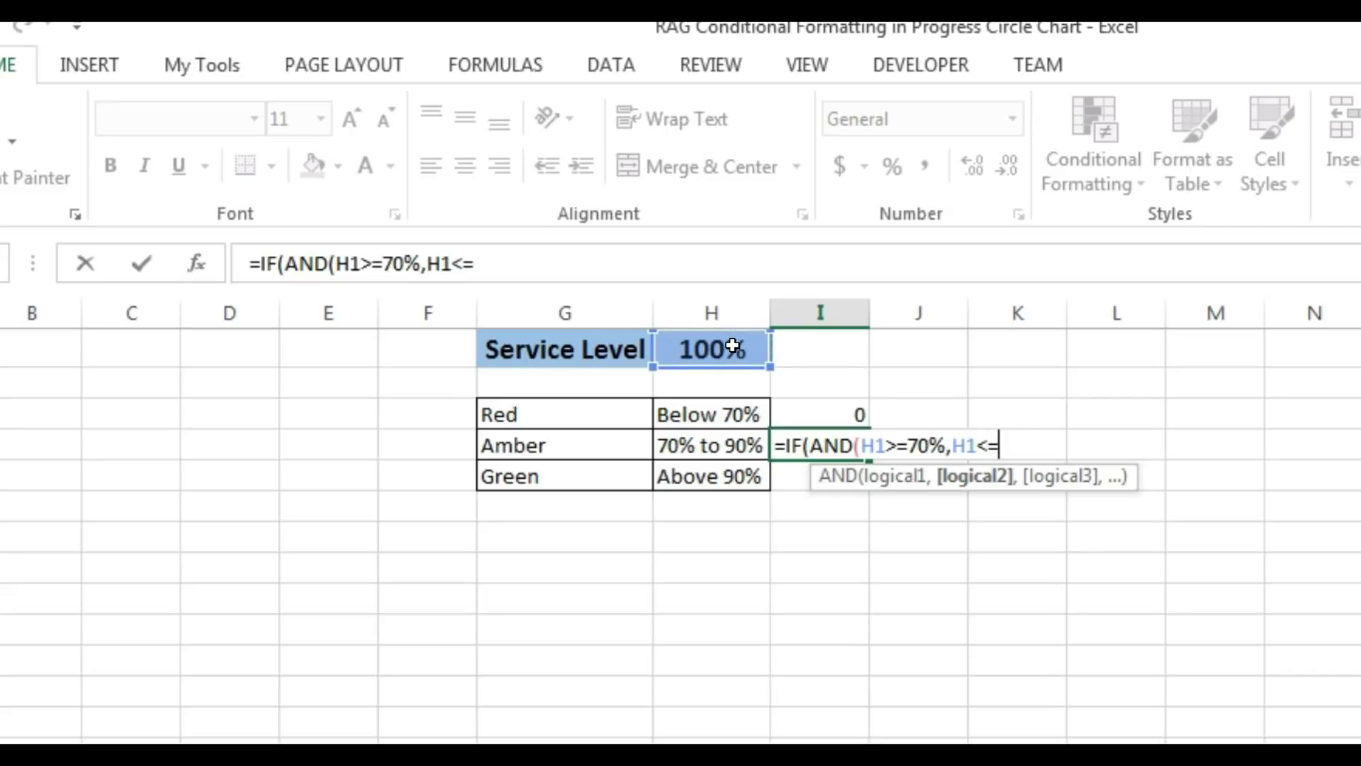
text(90%)
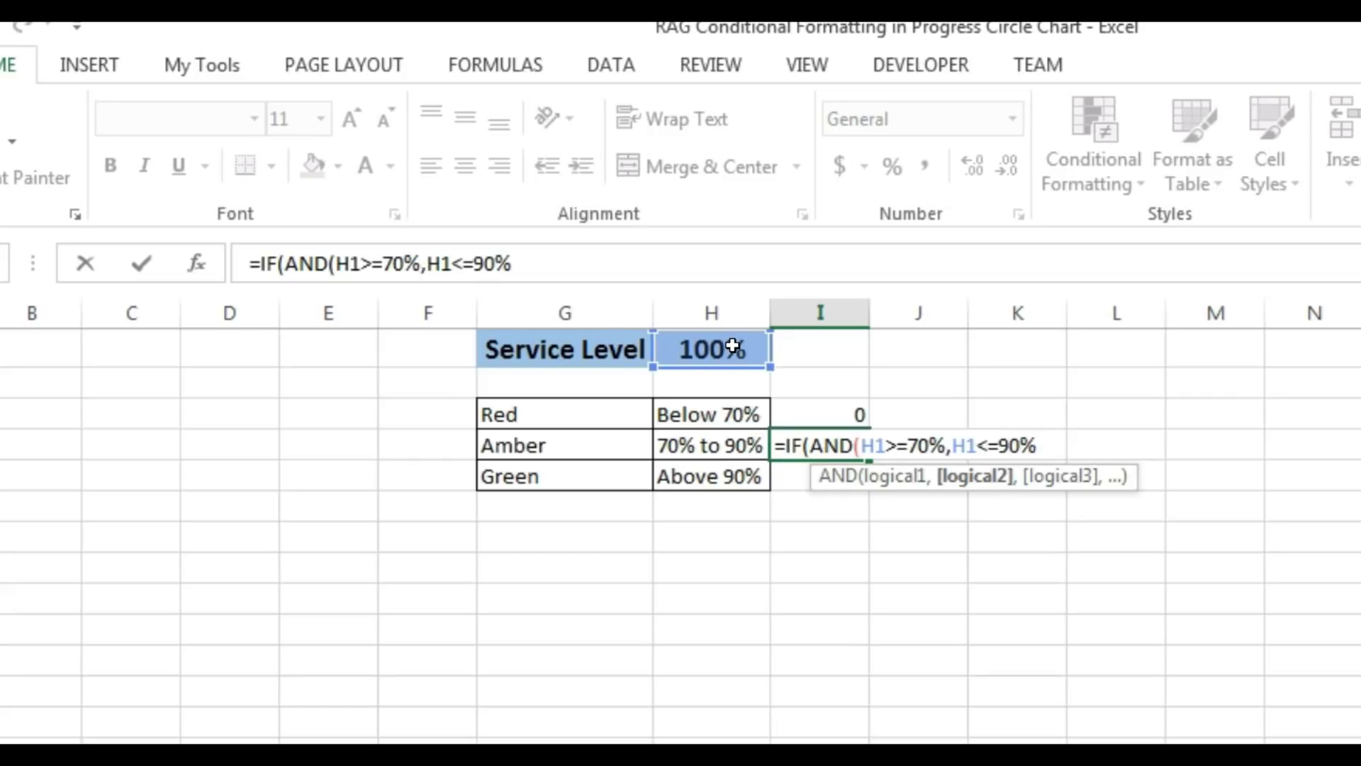
text(),)
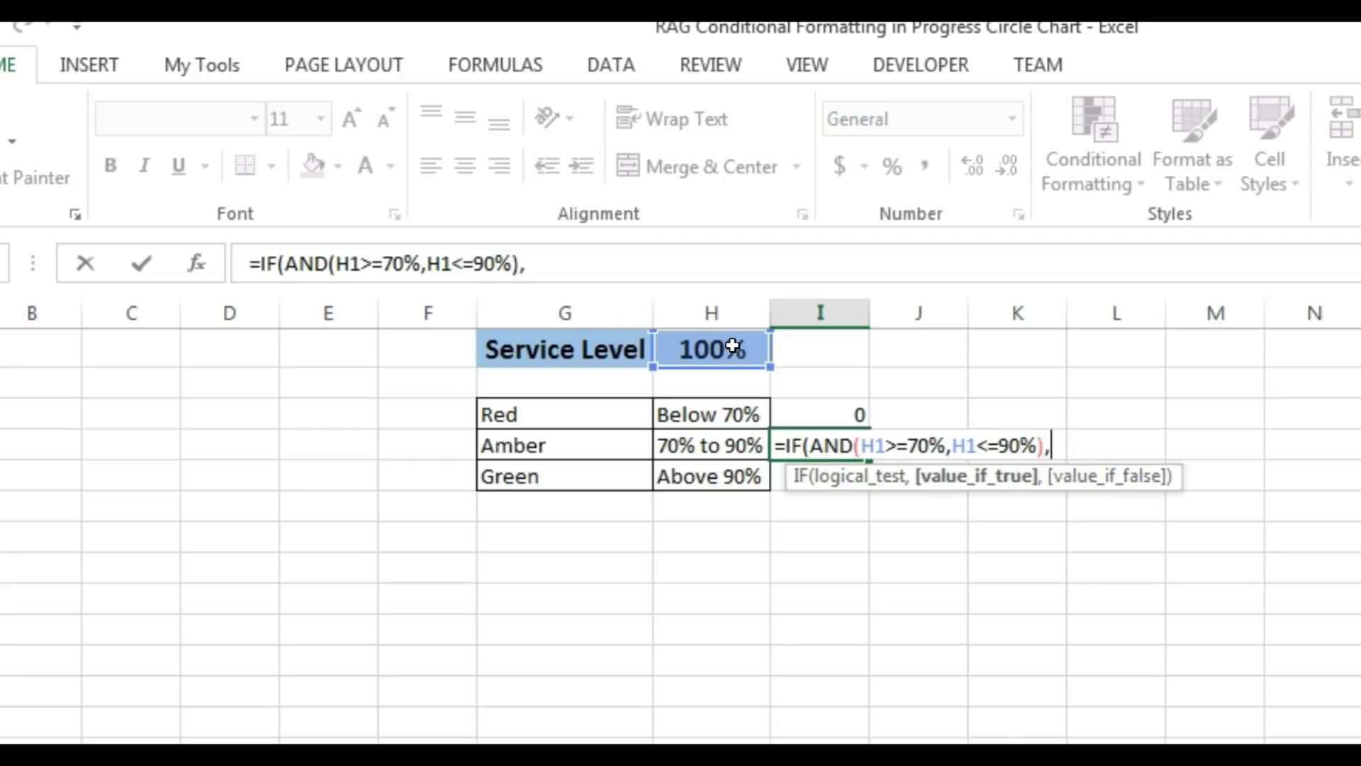
text(1,)
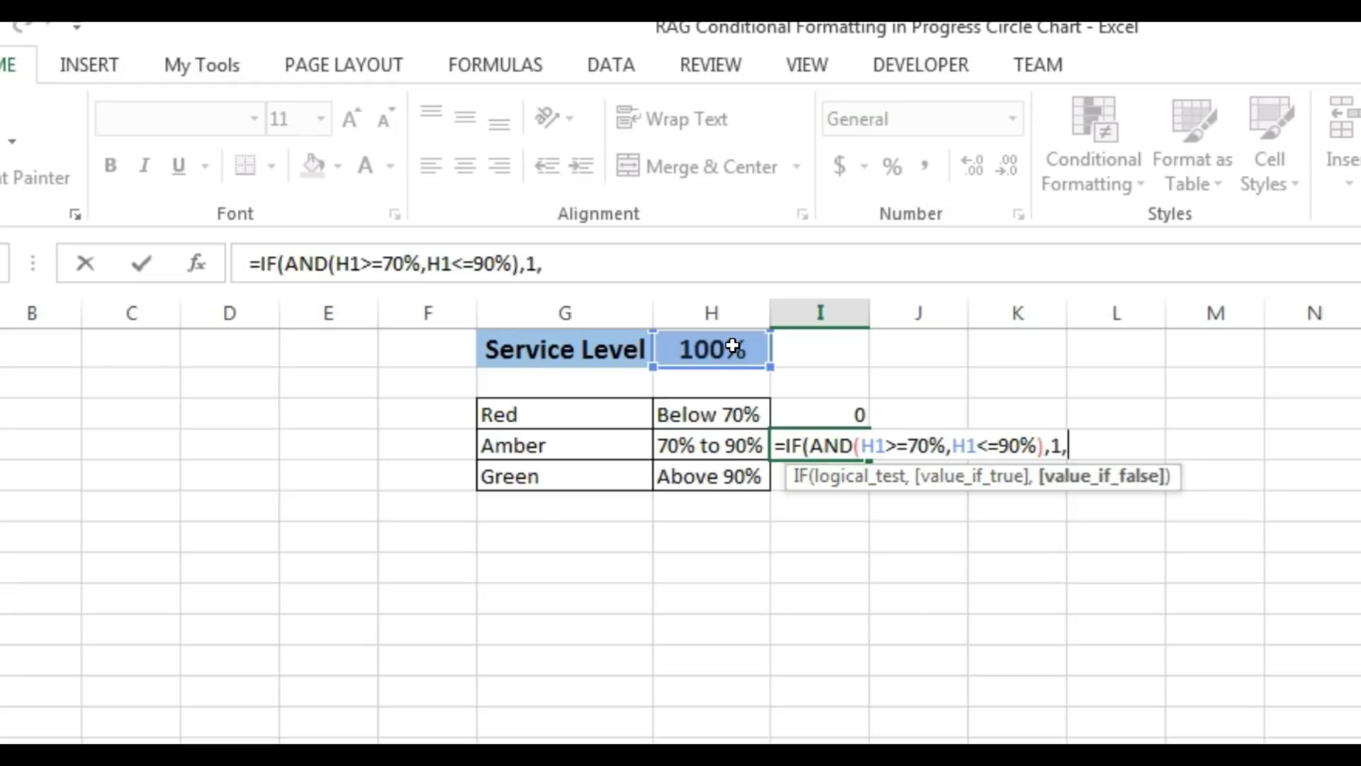
text(0))
key(Return)
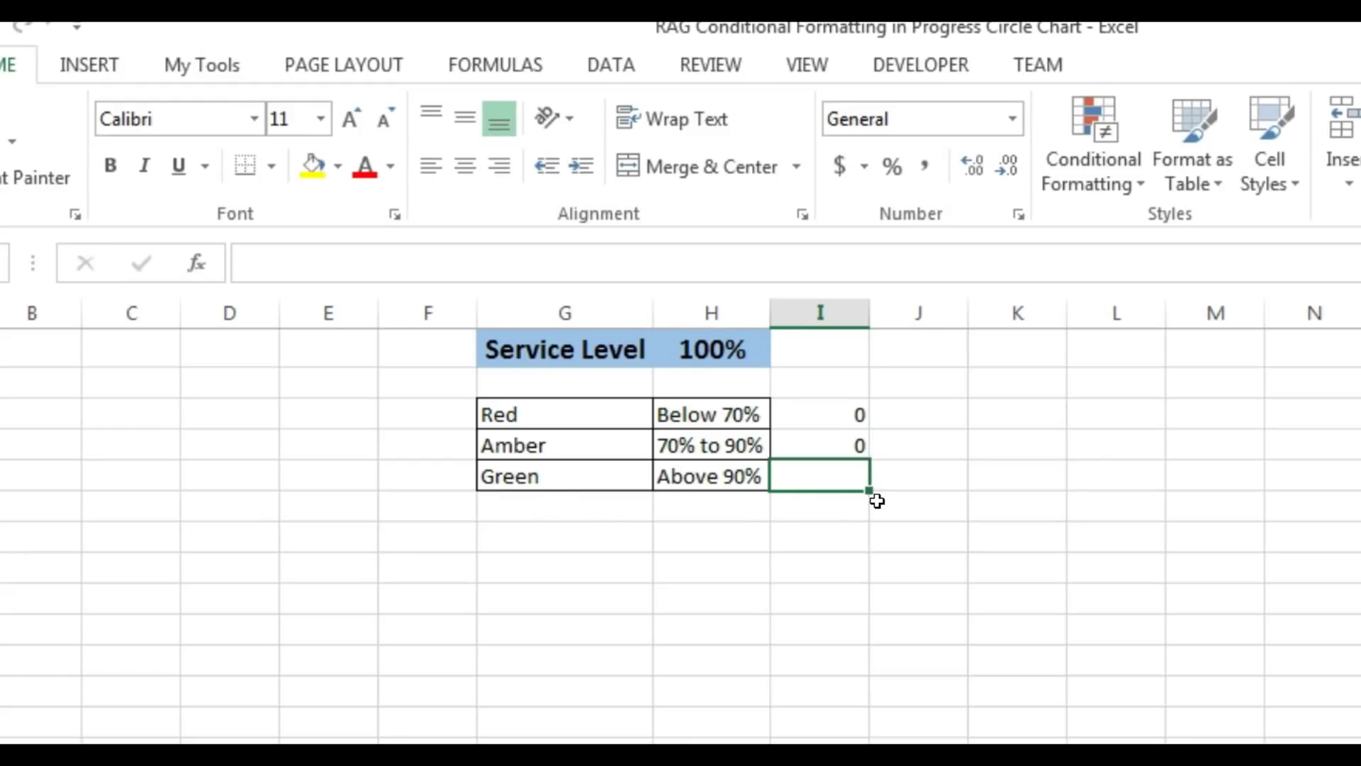
- Enter the formula =IF(H1>90%,1,0) in I5 to flag the Green range
text(=IF()
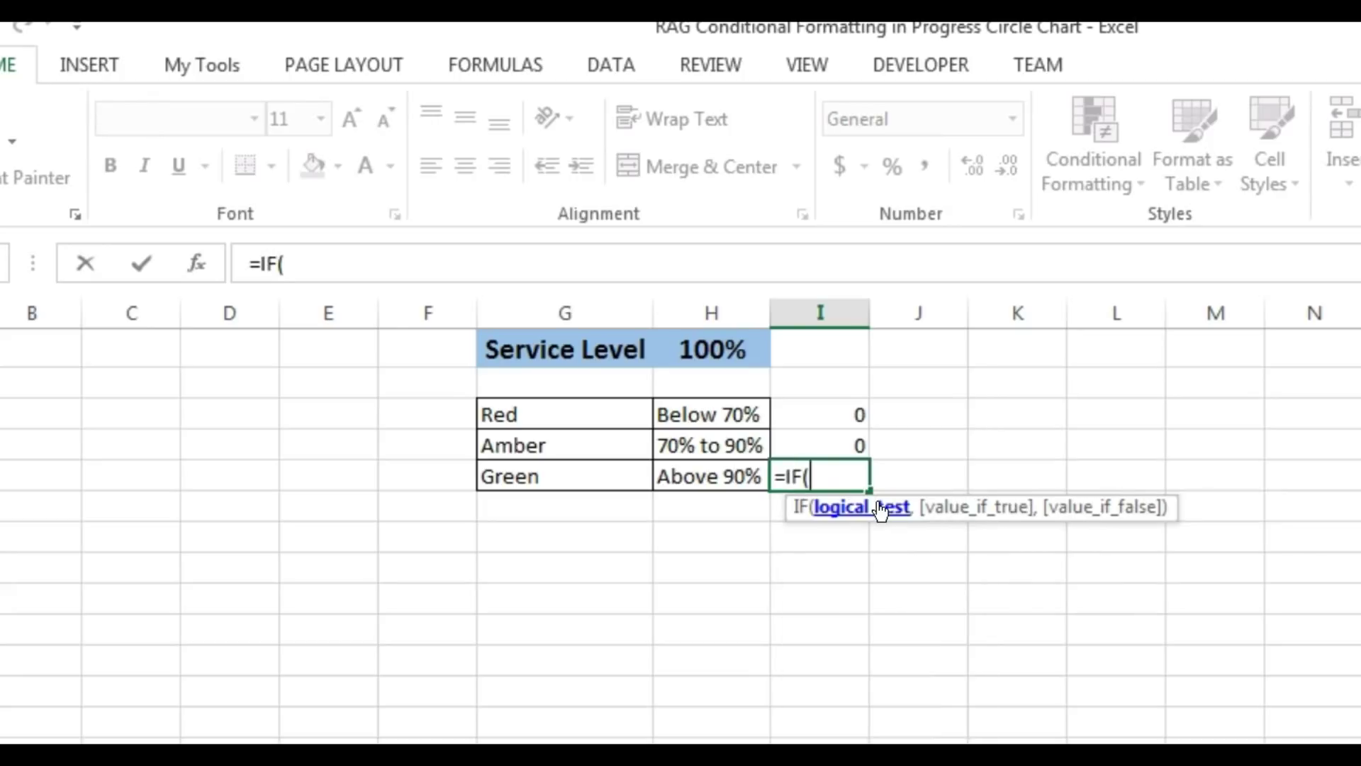
click(704, 348)
text(>90%,1,0))
key(Return)
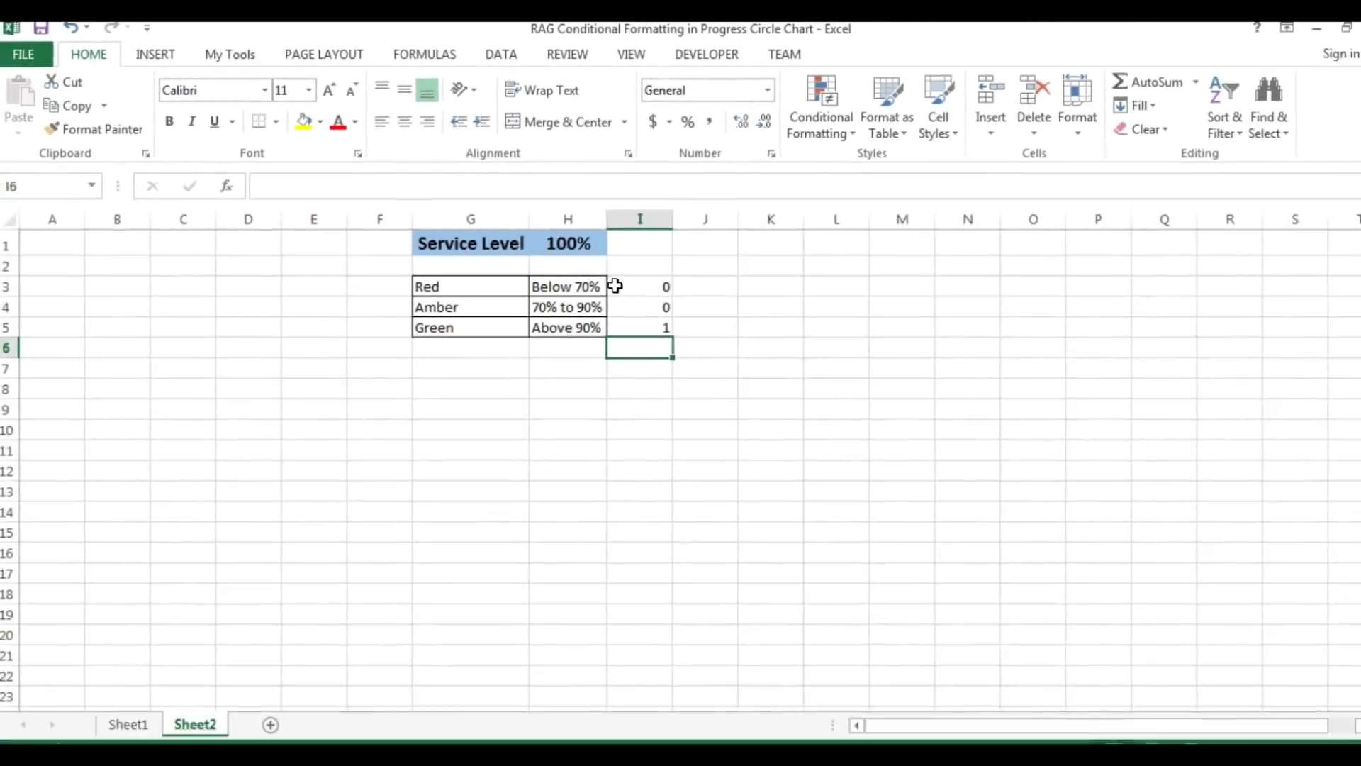
drag(615, 285, 649, 326)
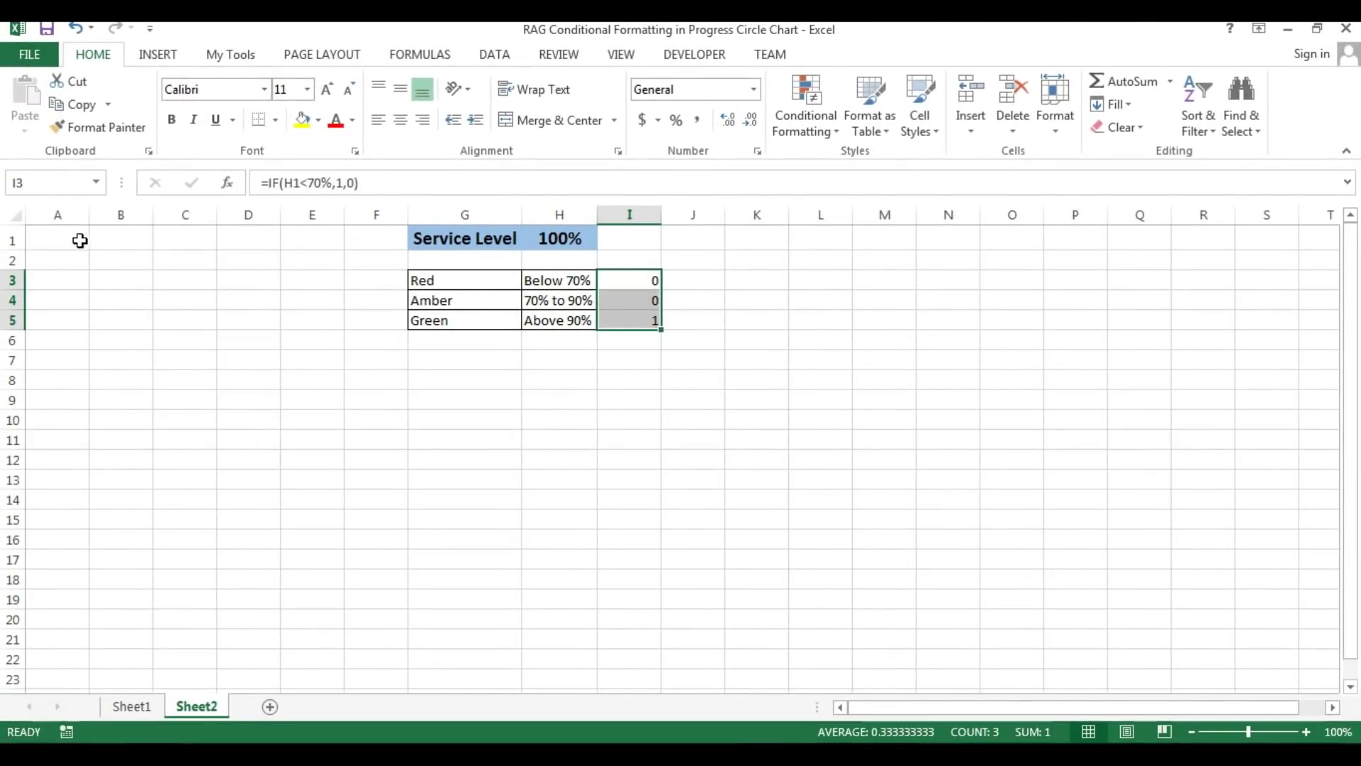
- Label A1 "Red" and fill B1:B20 with the absolute reference =$I$3 to the Red flag
click(80, 241)
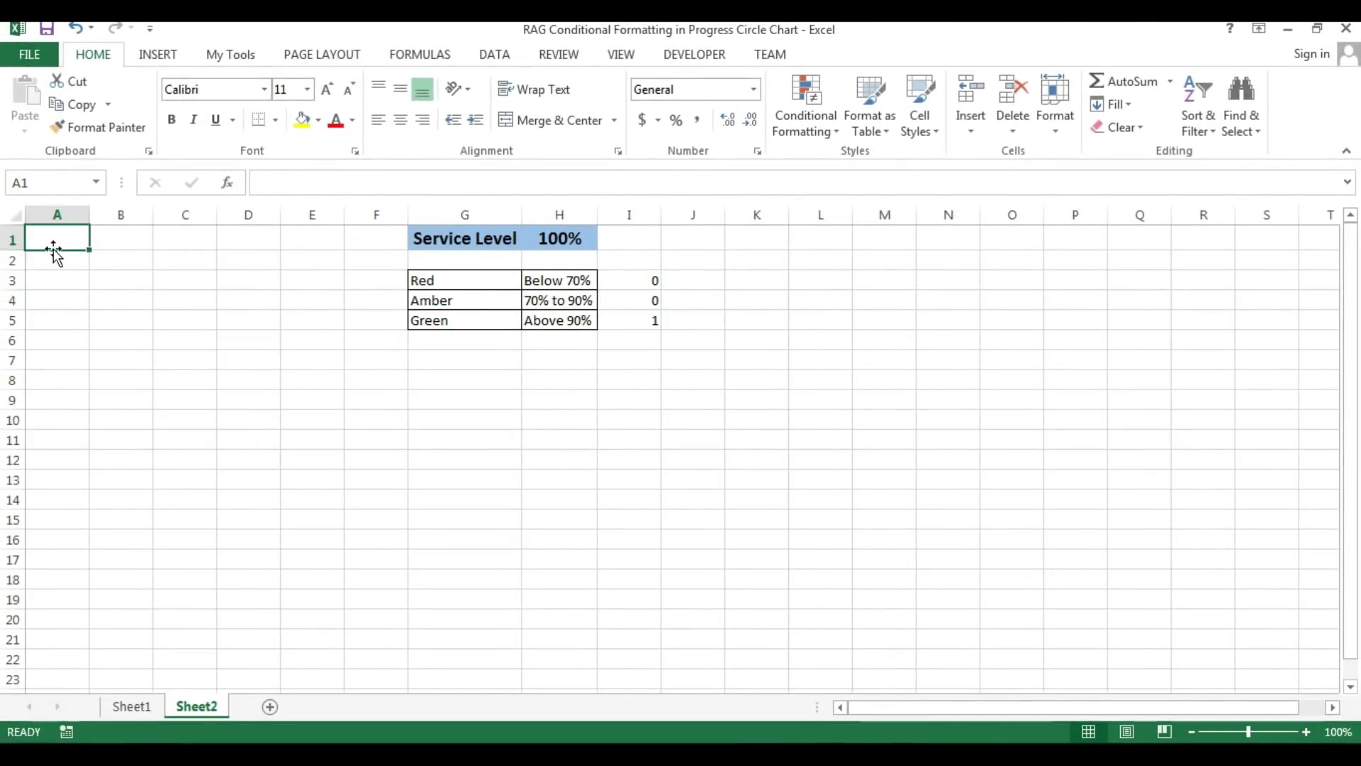
text(Red)
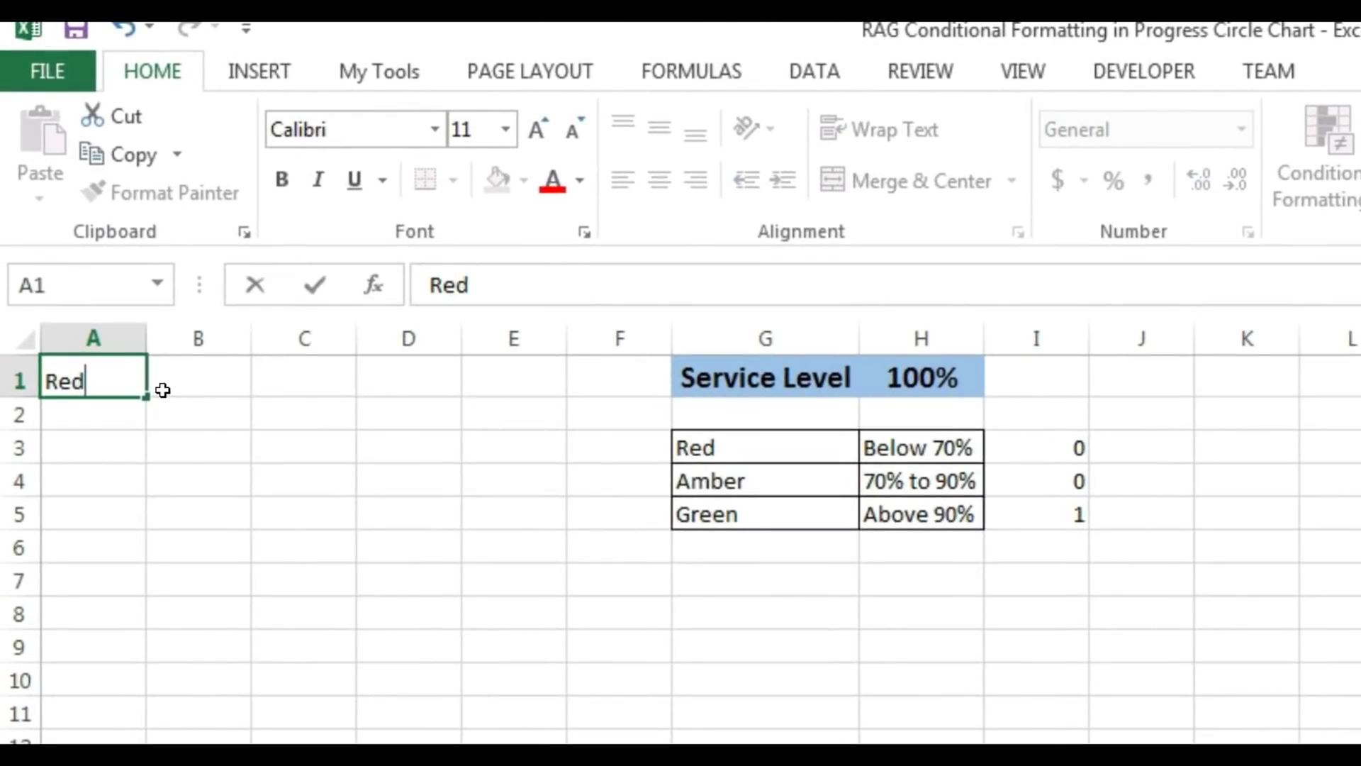
click(163, 390)
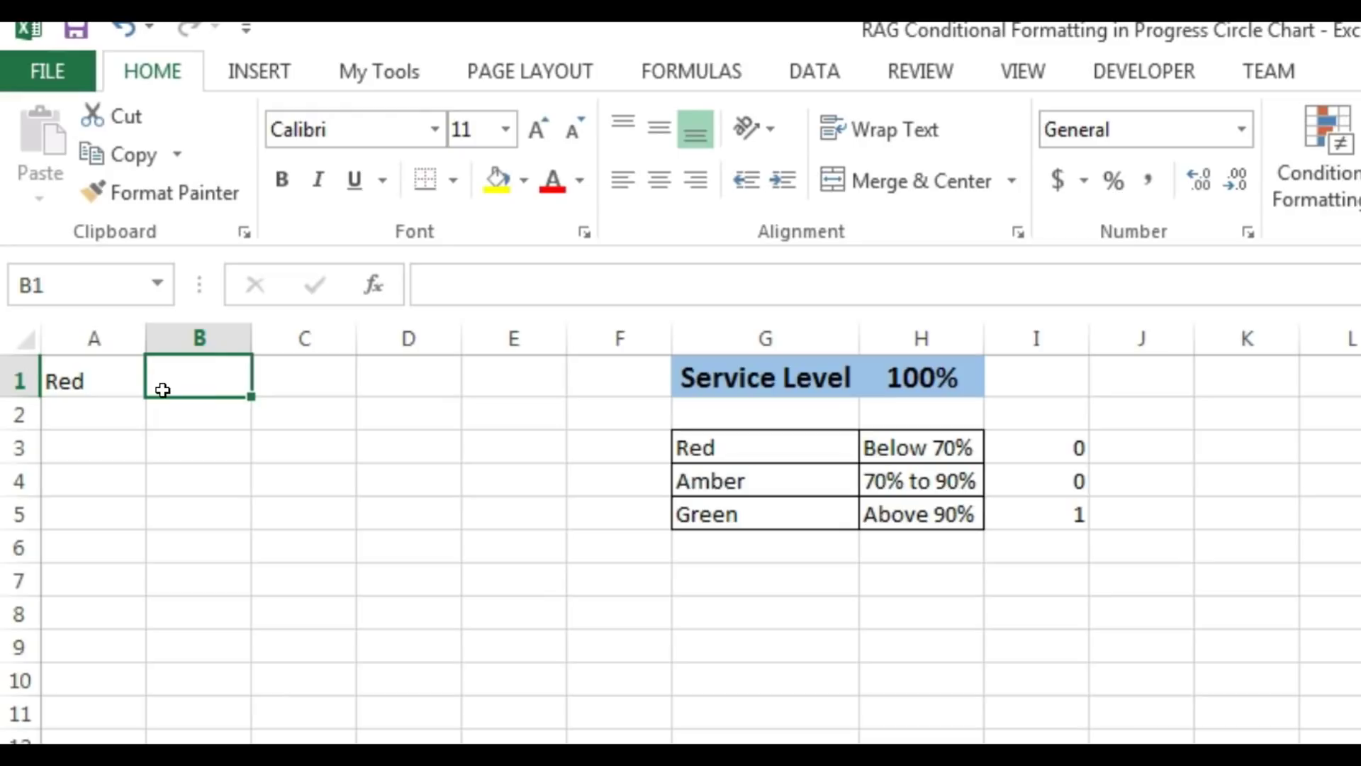
text(if)
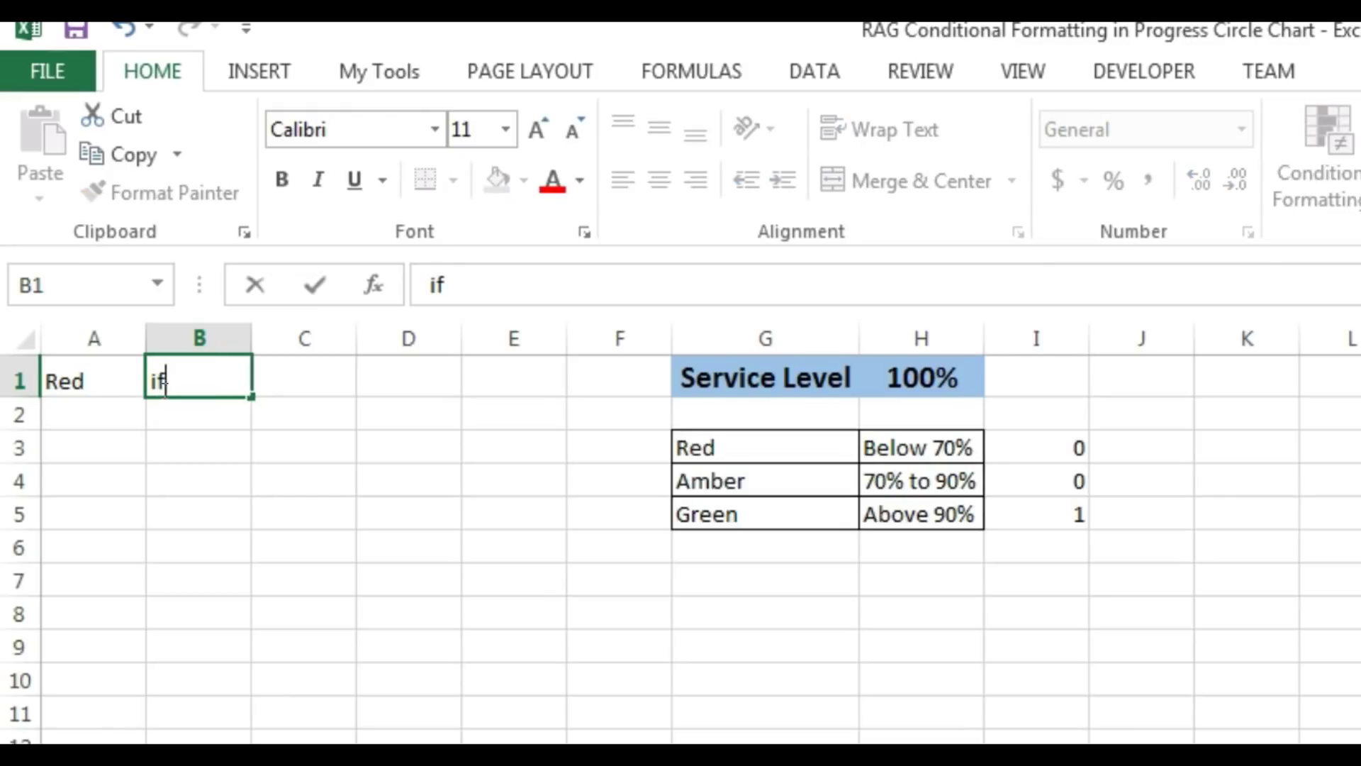
key(Escape)
text(=)
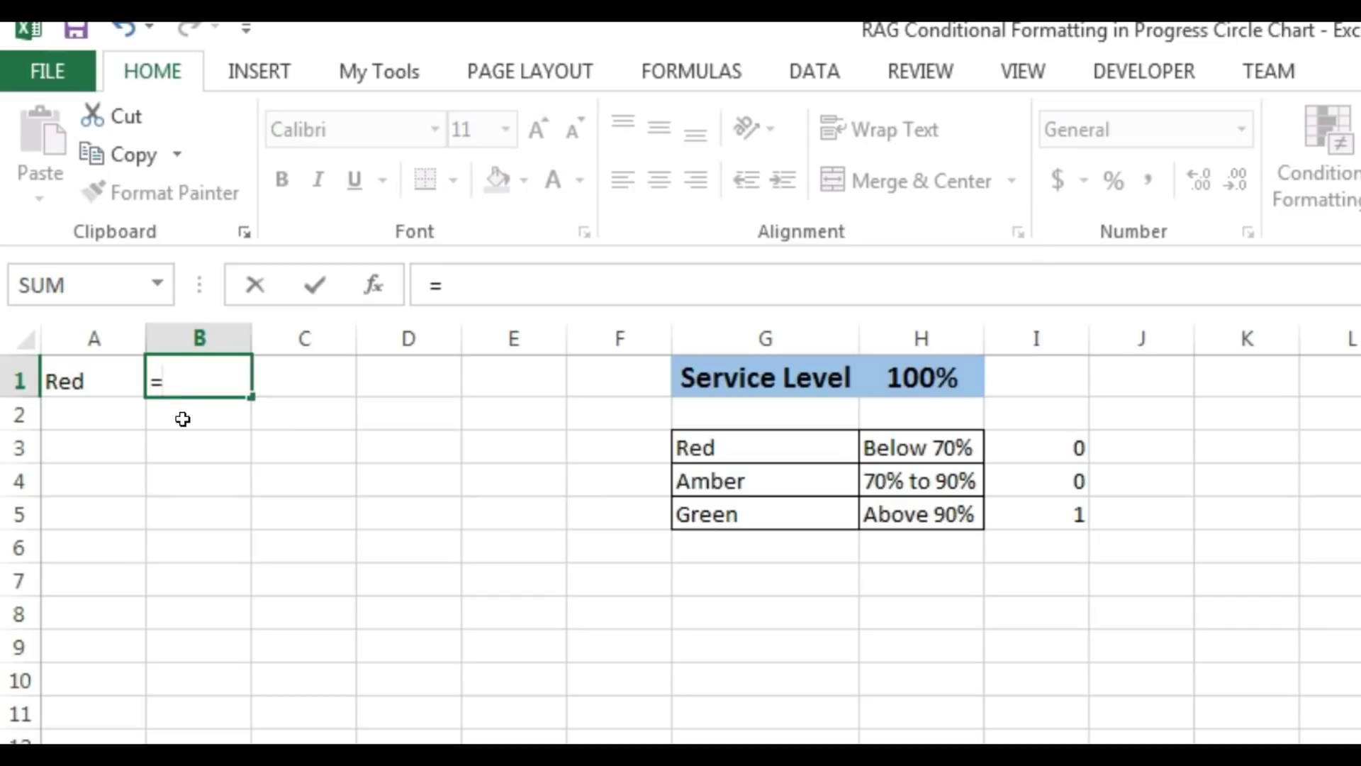
click(1071, 457)
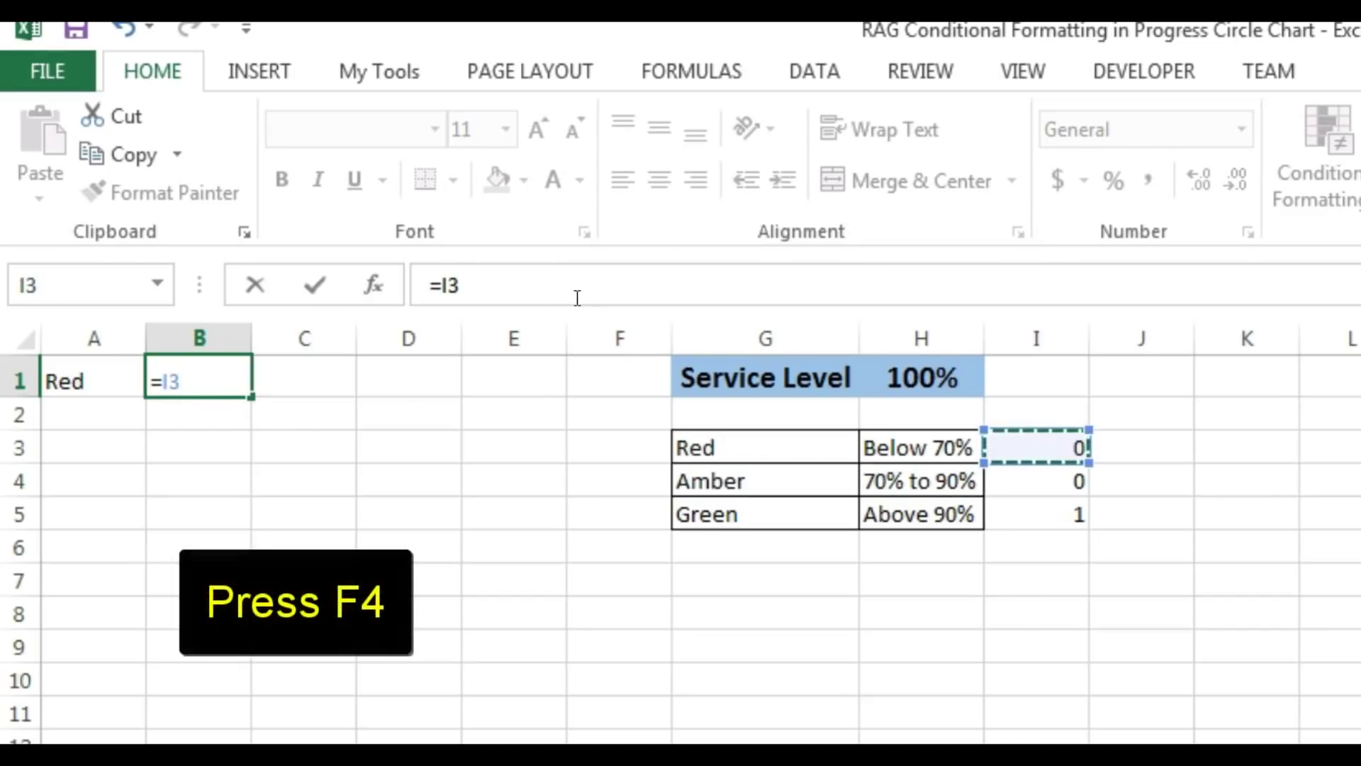
key(F4)
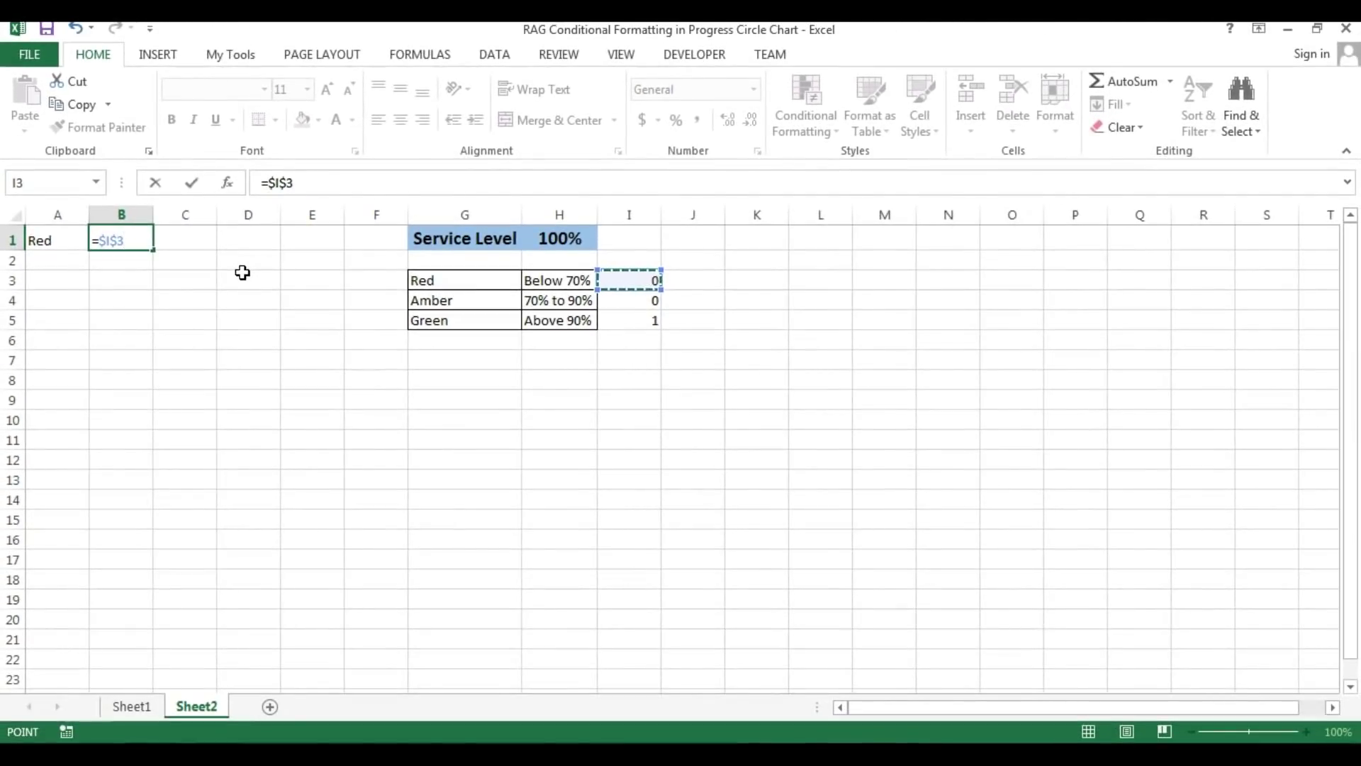
key(Return)
drag(137, 236, 109, 616)
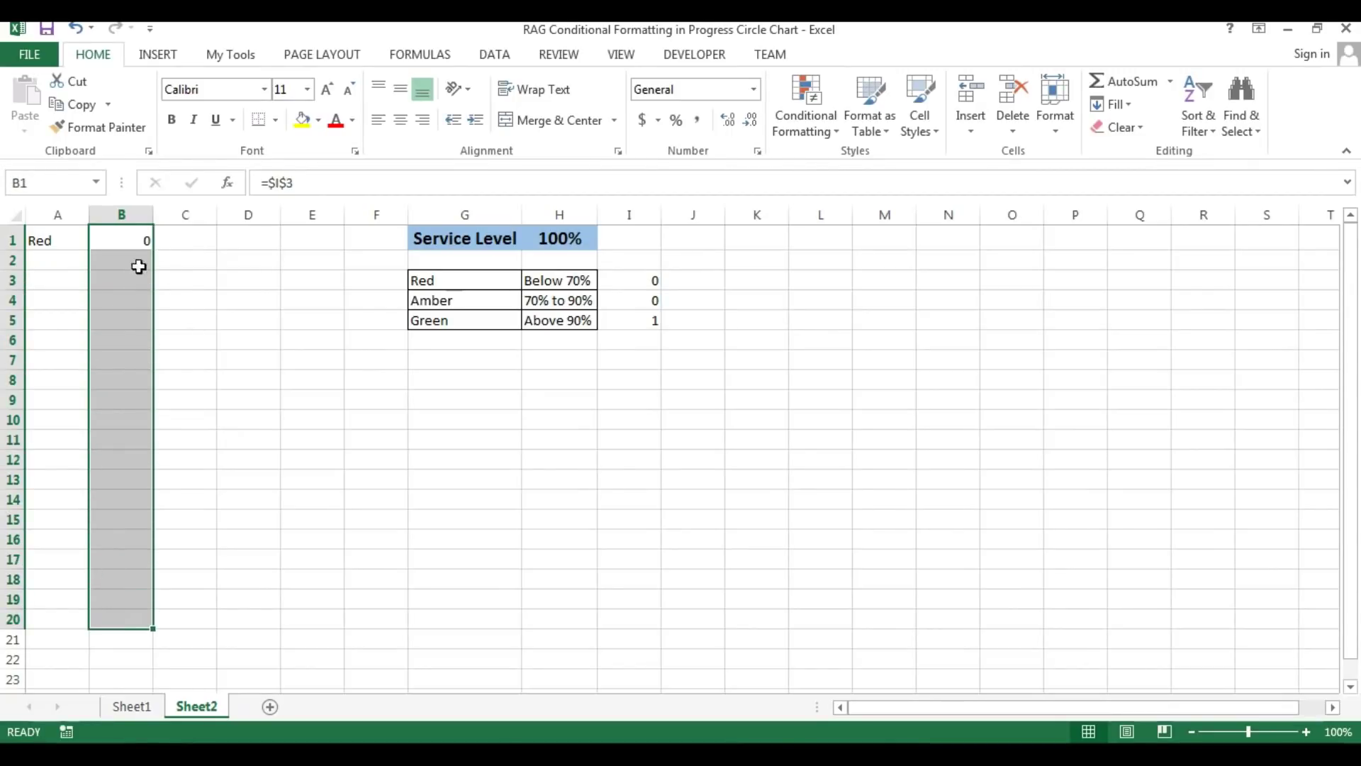
key(ctrl+d)
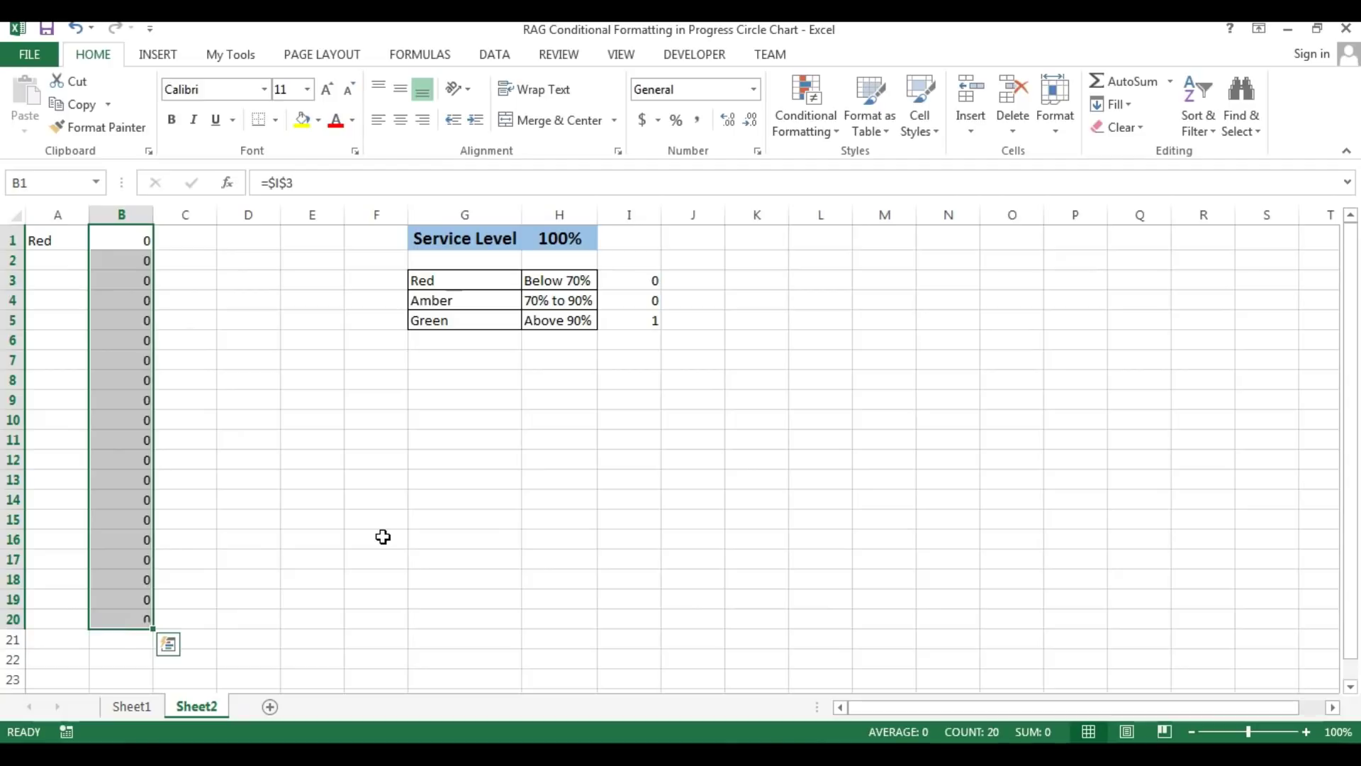
- Label A21 "Amber" and enter the absolute reference =$I$4 to the Amber flag in B21
click(81, 641)
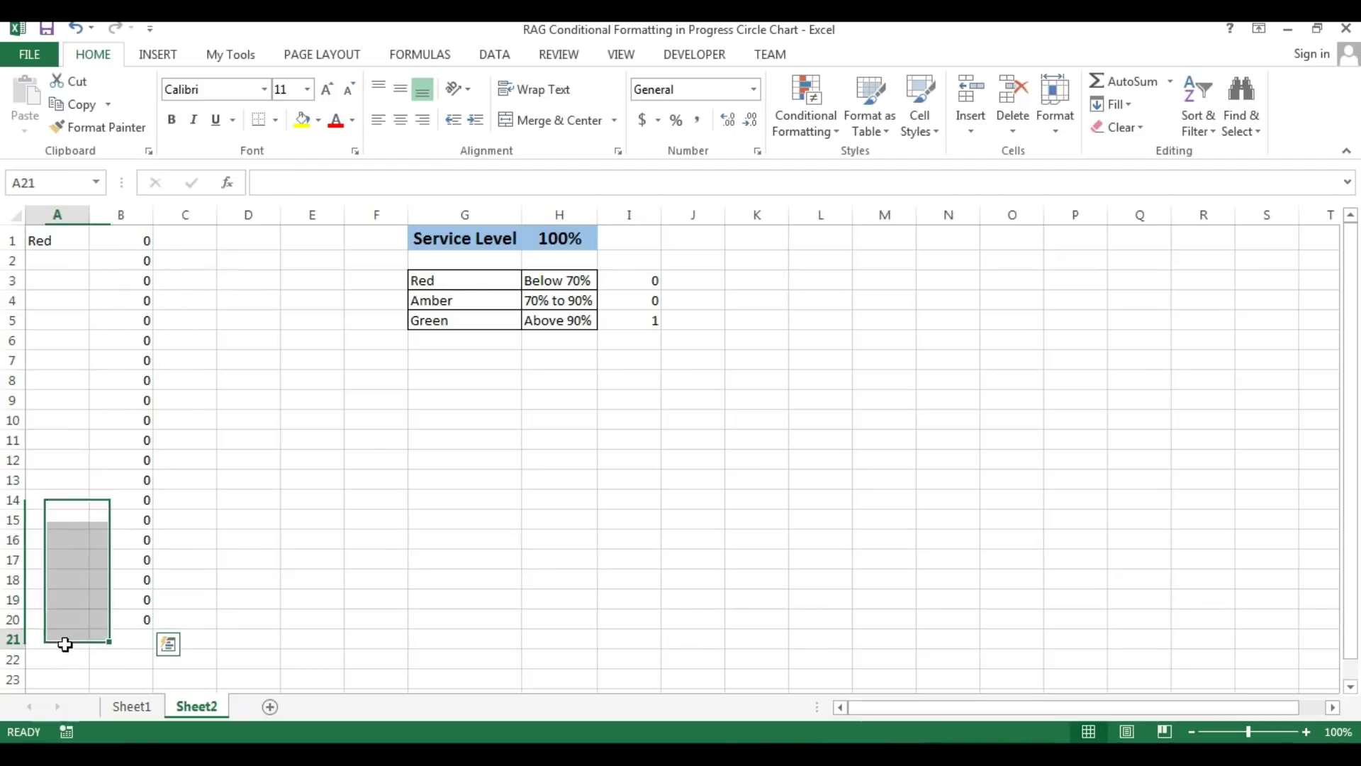
scroll(305, 558, down, 3)
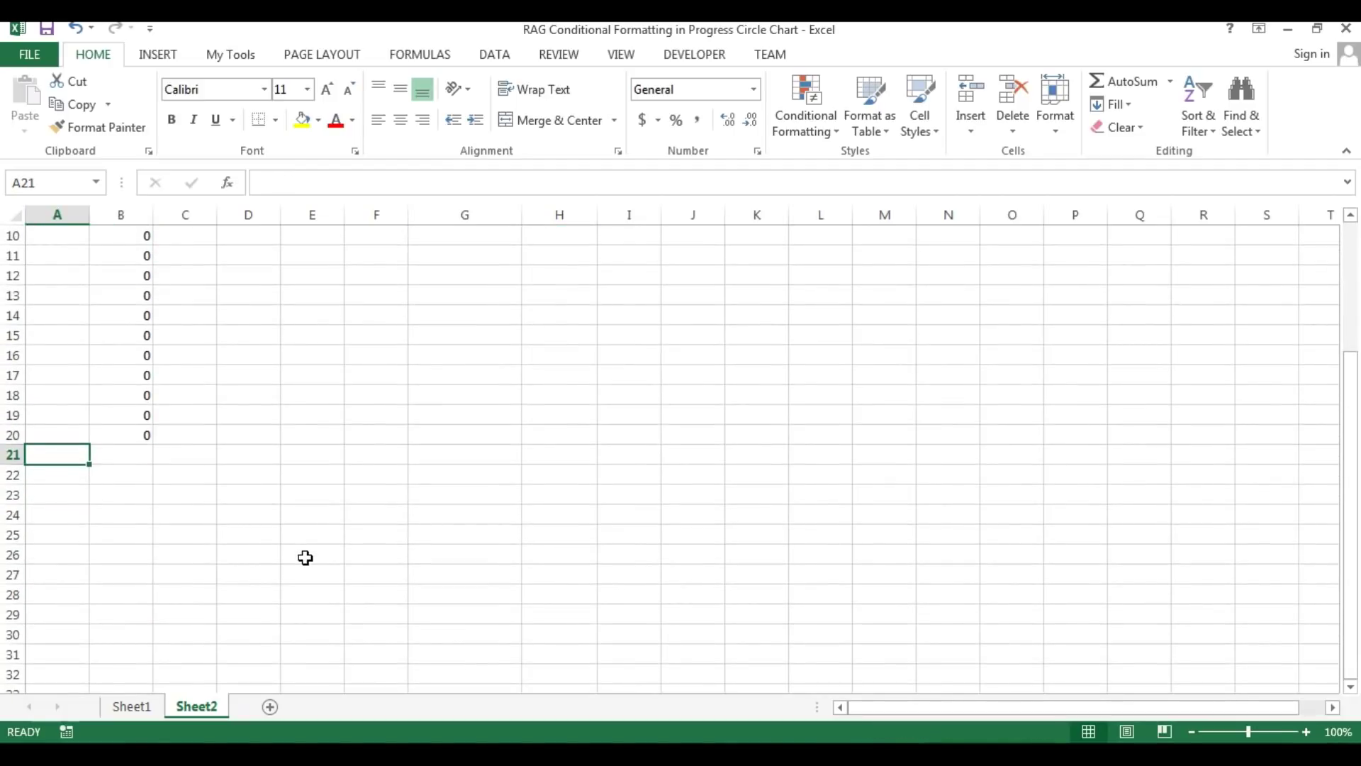
text(Amber)
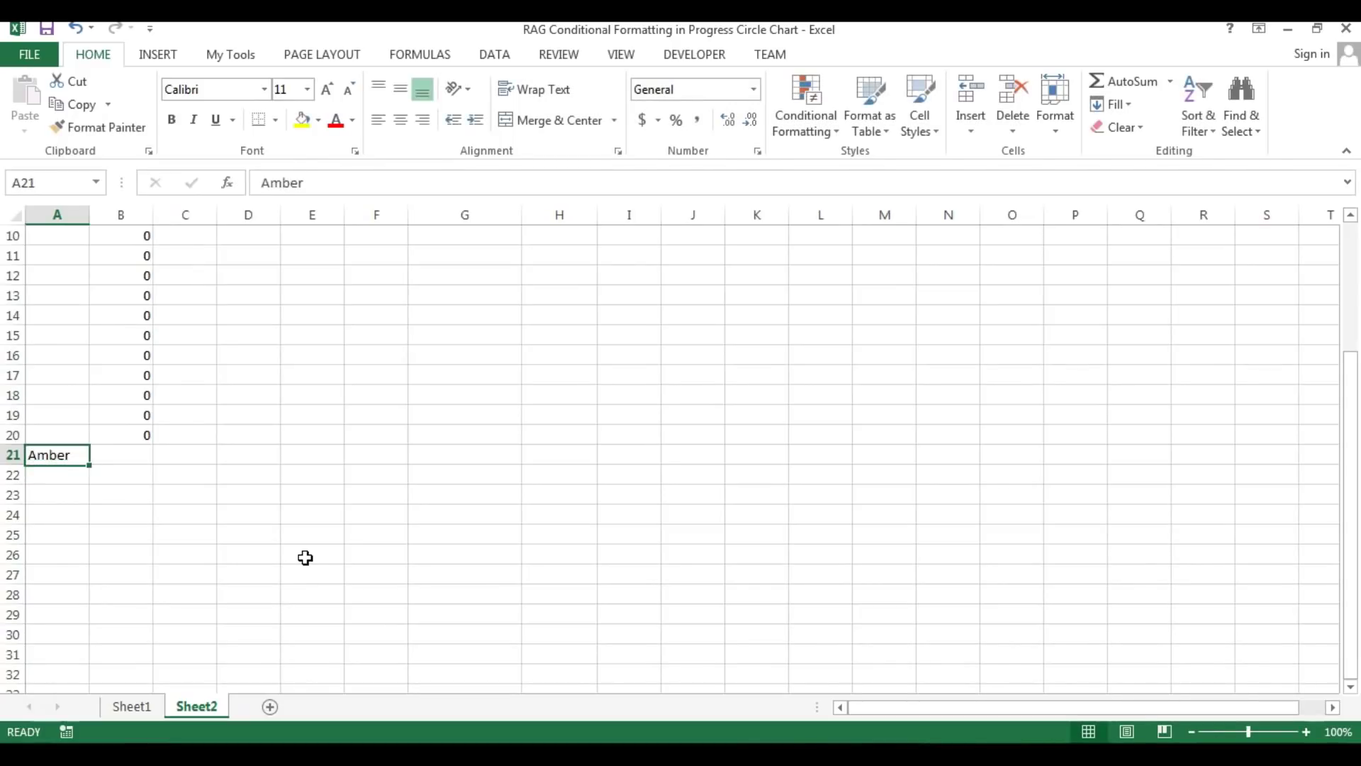
key(Tab)
text(=)
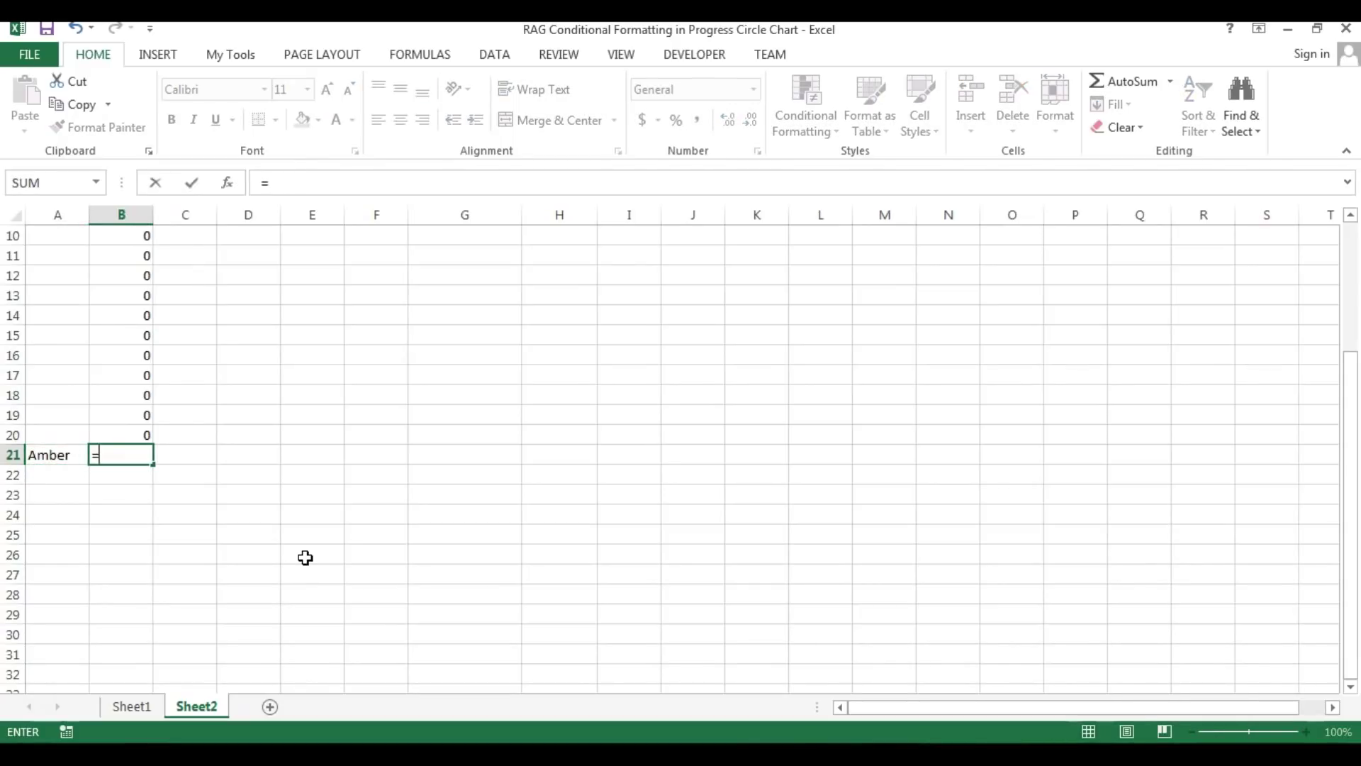
click(320, 410)
key(ctrl+Up)
key(Down)
key(Right)
key(Right)
key(Right)
key(Right)
key(Right)
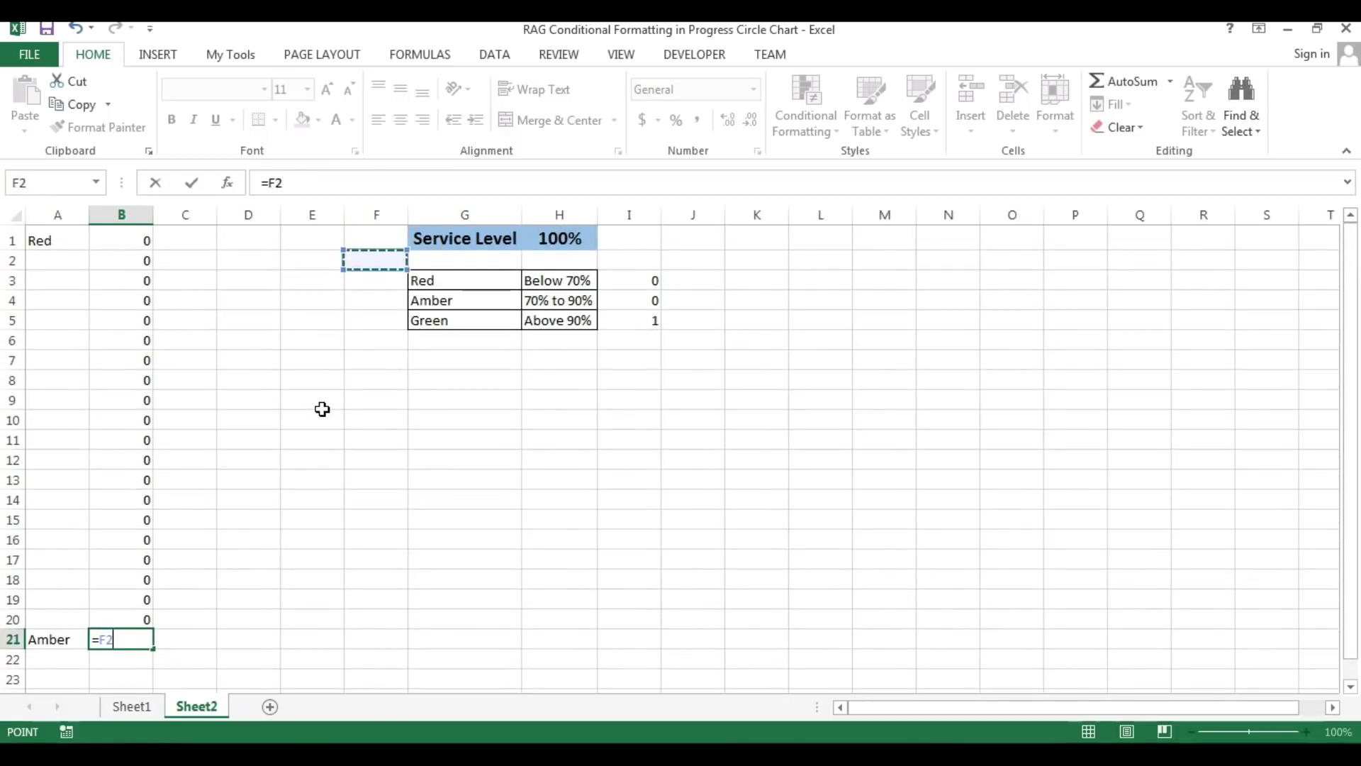
key(Down)
key(Left)
key(Down)
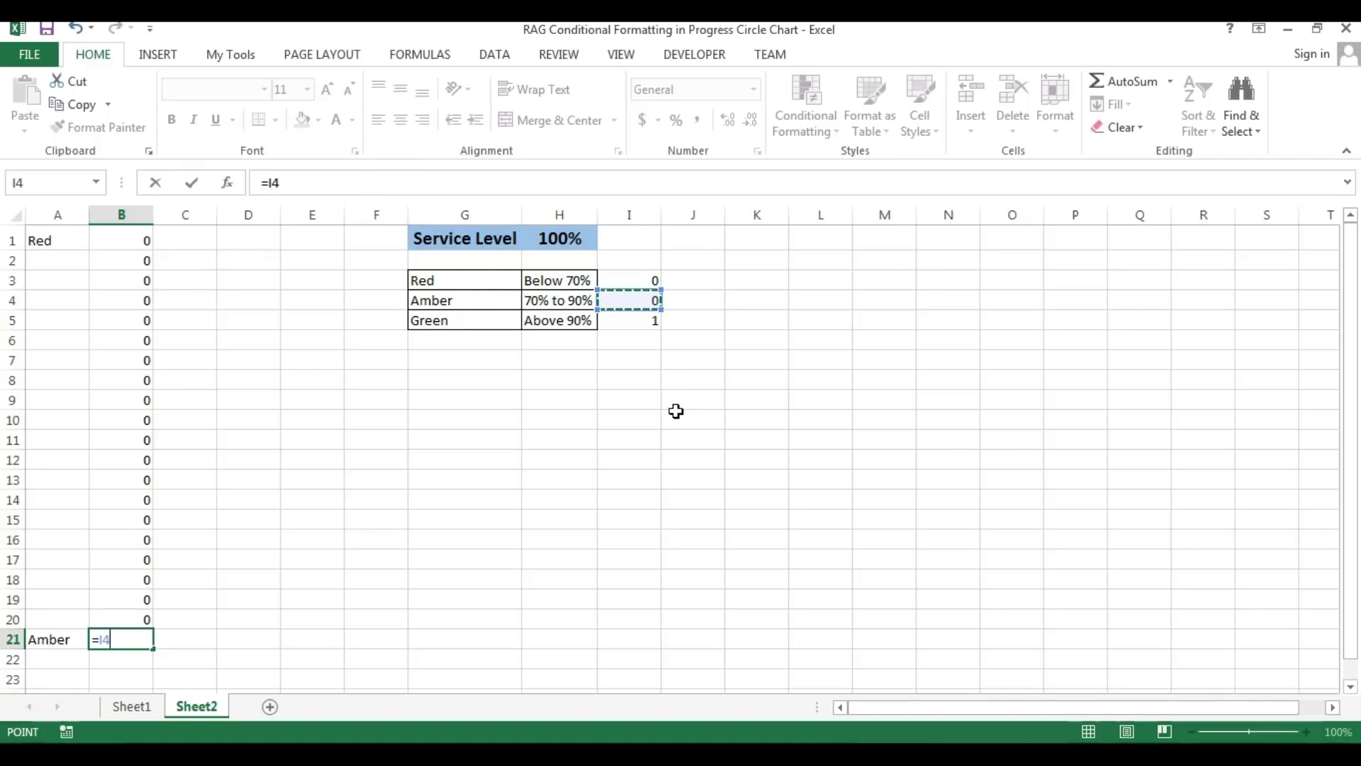
key(F4)
key(Return)
- Fill the Amber reference in B21 down through B40
scroll(412, 387, down, 6)
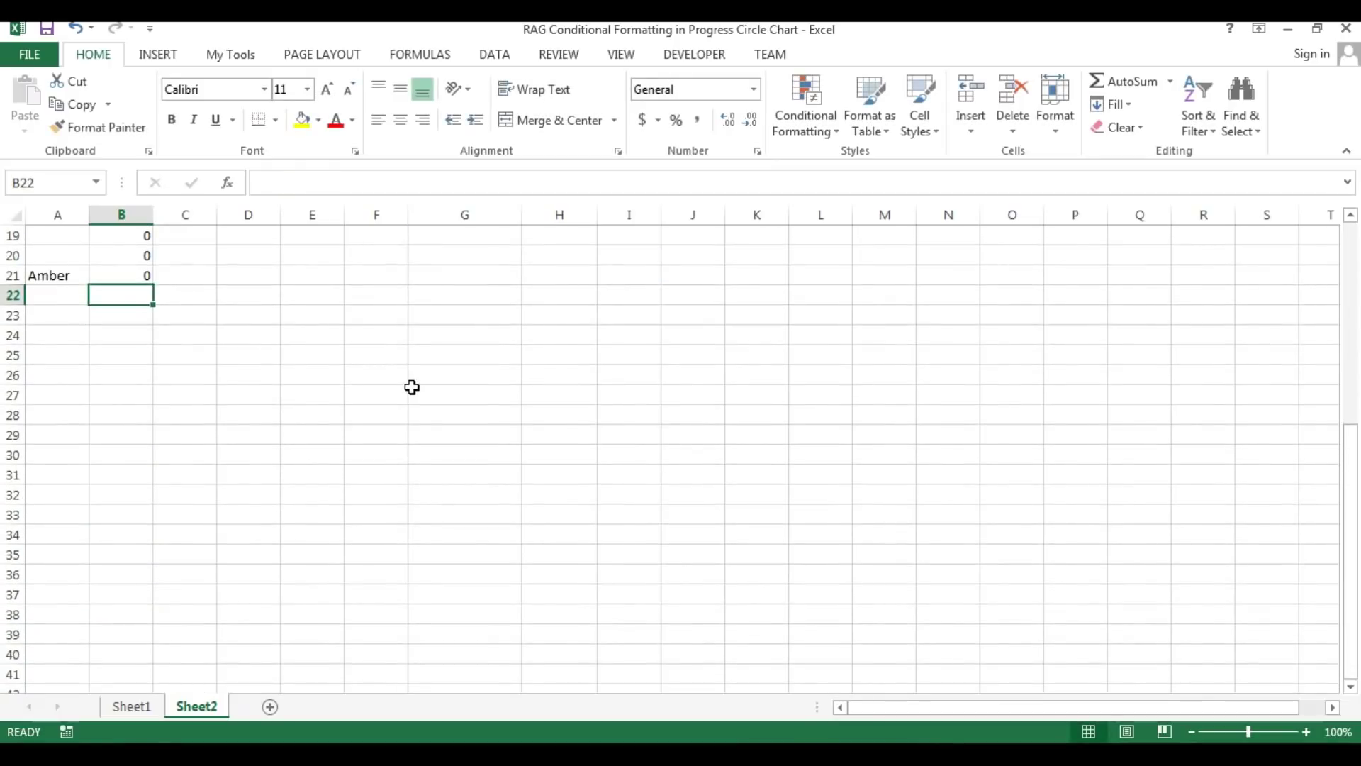
click(137, 276)
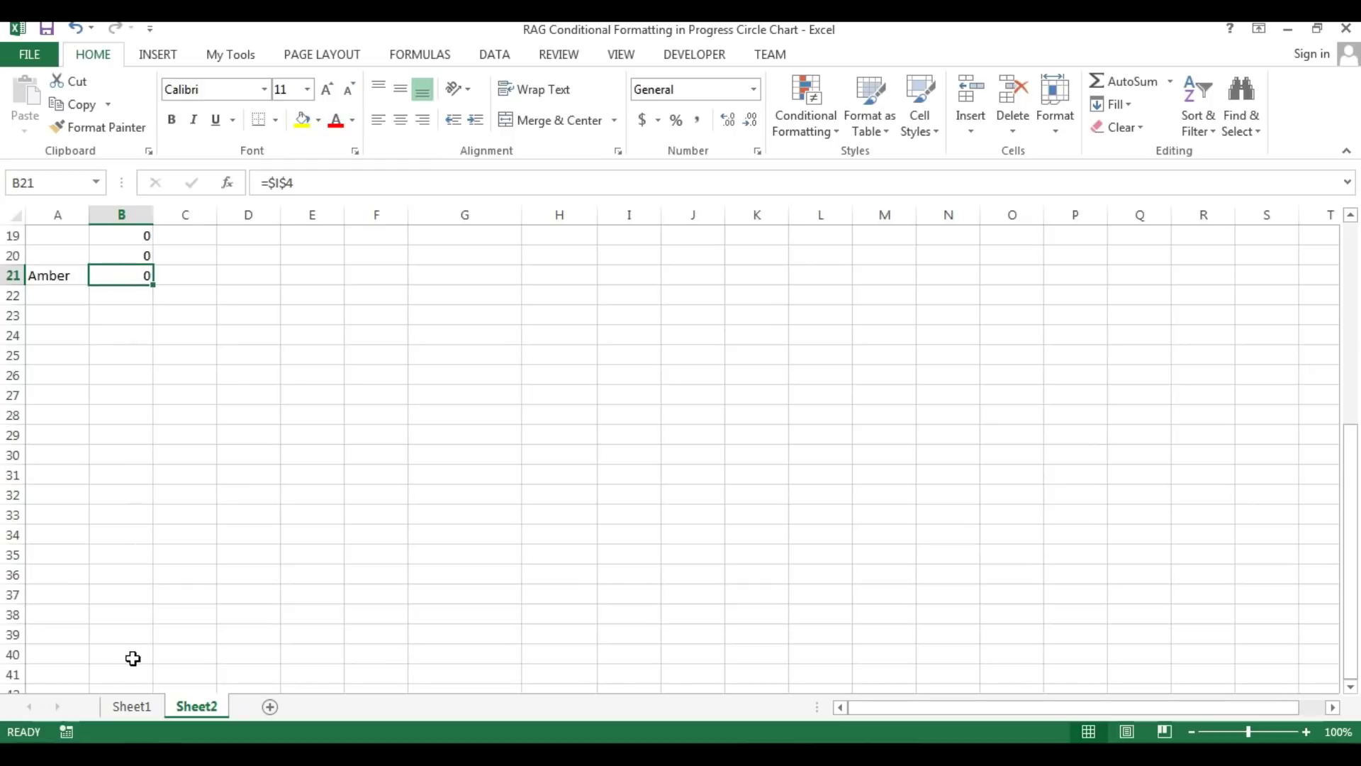
drag(135, 278, 128, 653)
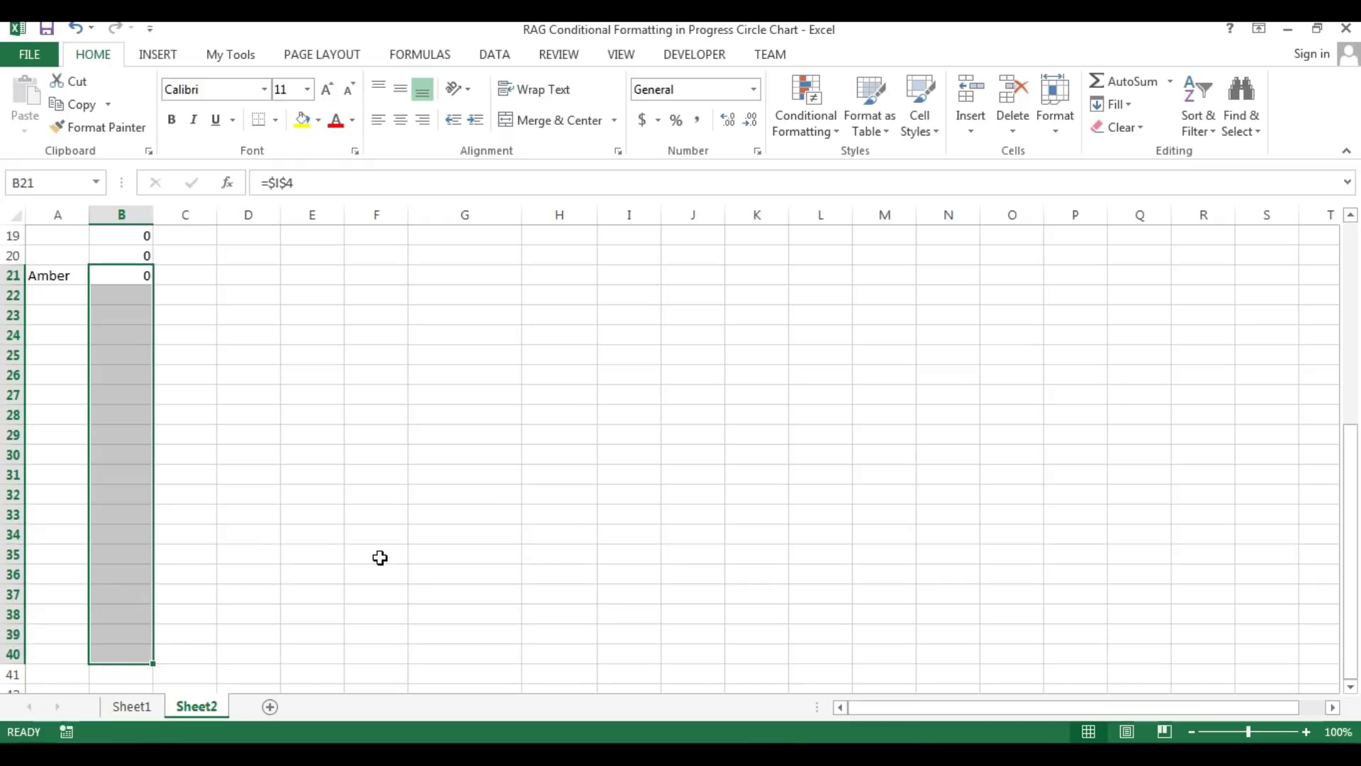
key(ctrl+d)
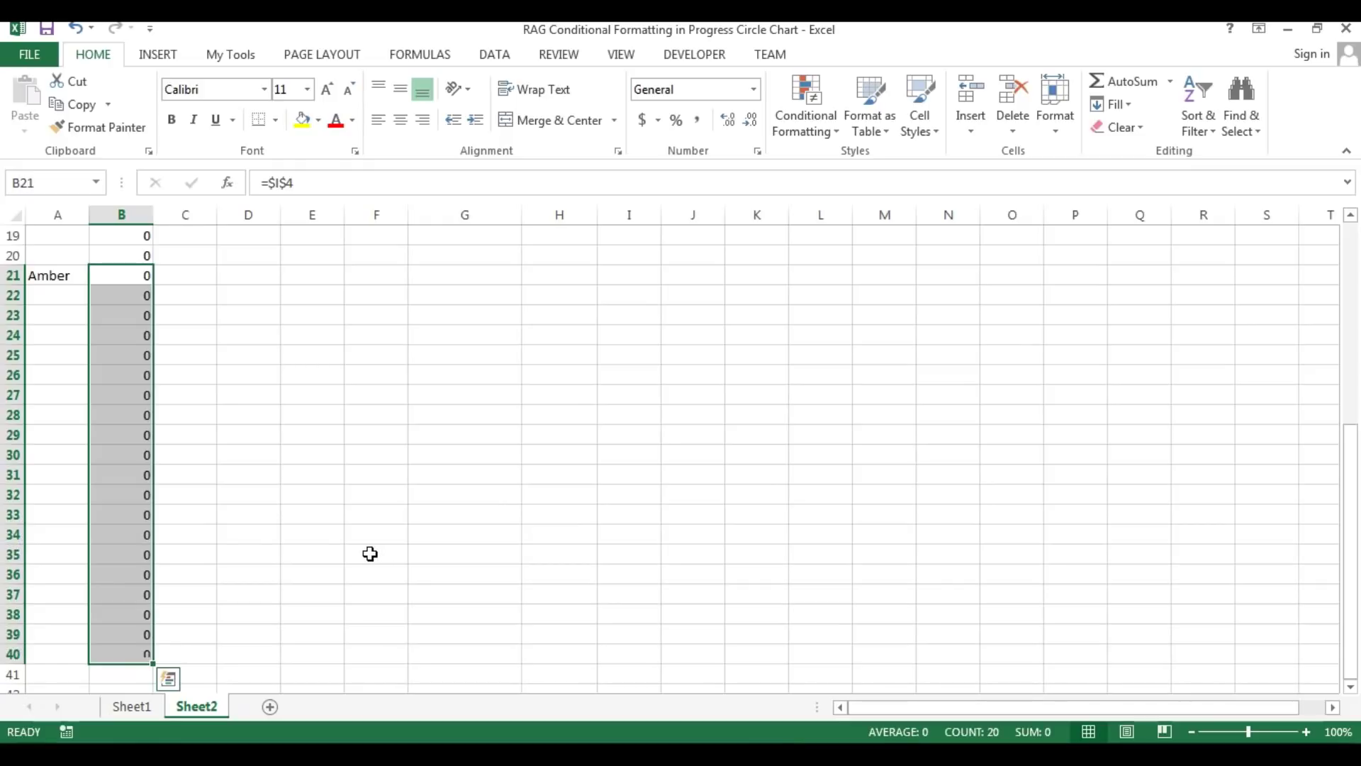
- Label A41 "Green" below the Amber block and select the adjacent cell B41
scroll(264, 409, down, 3)
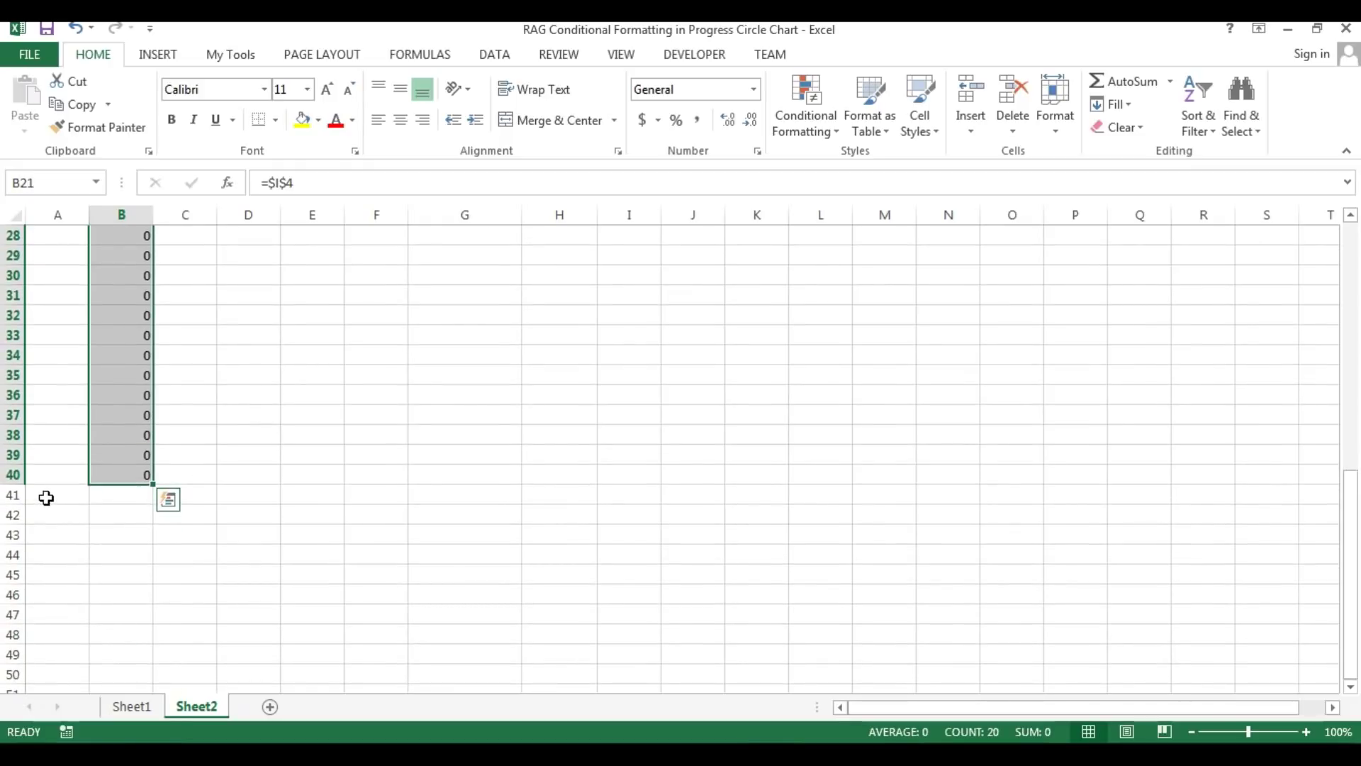
click(45, 494)
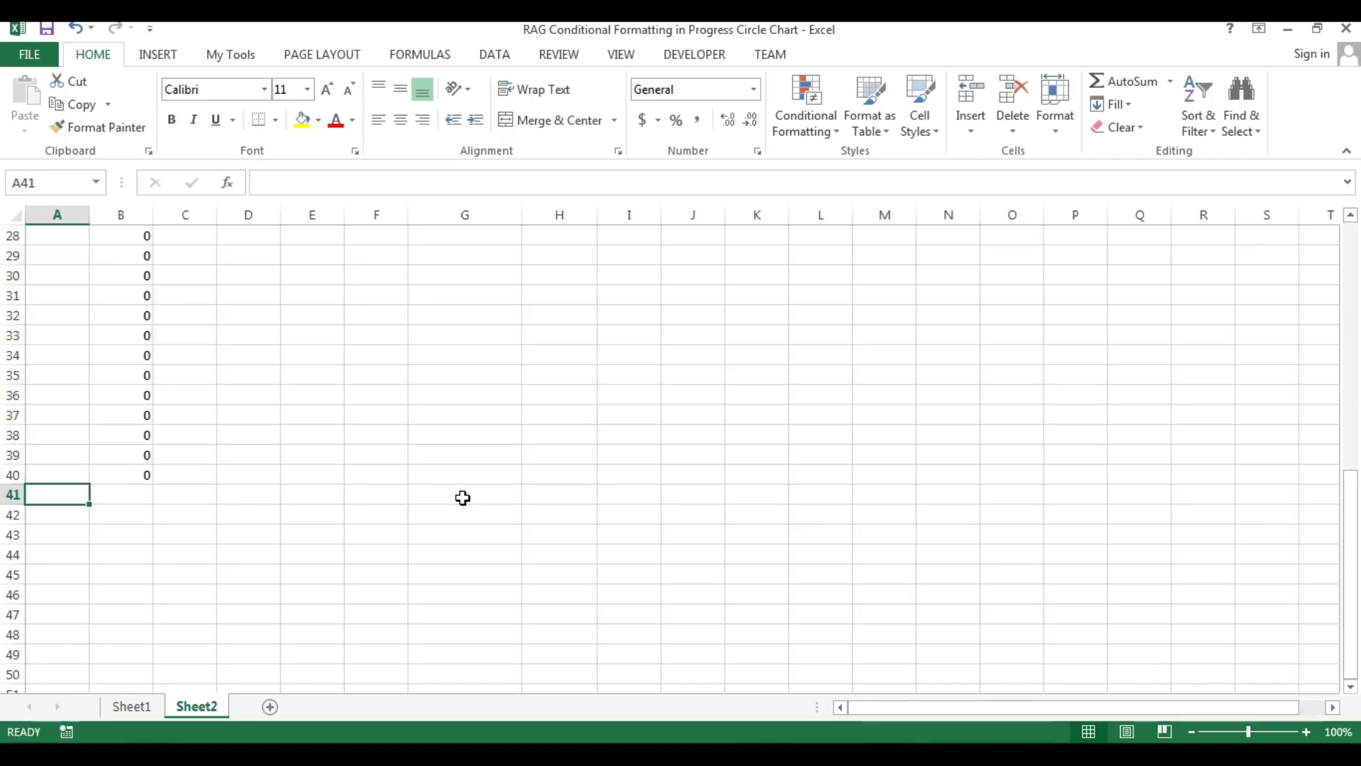
text(Green)
key(Return)
key(Up)
key(Right)
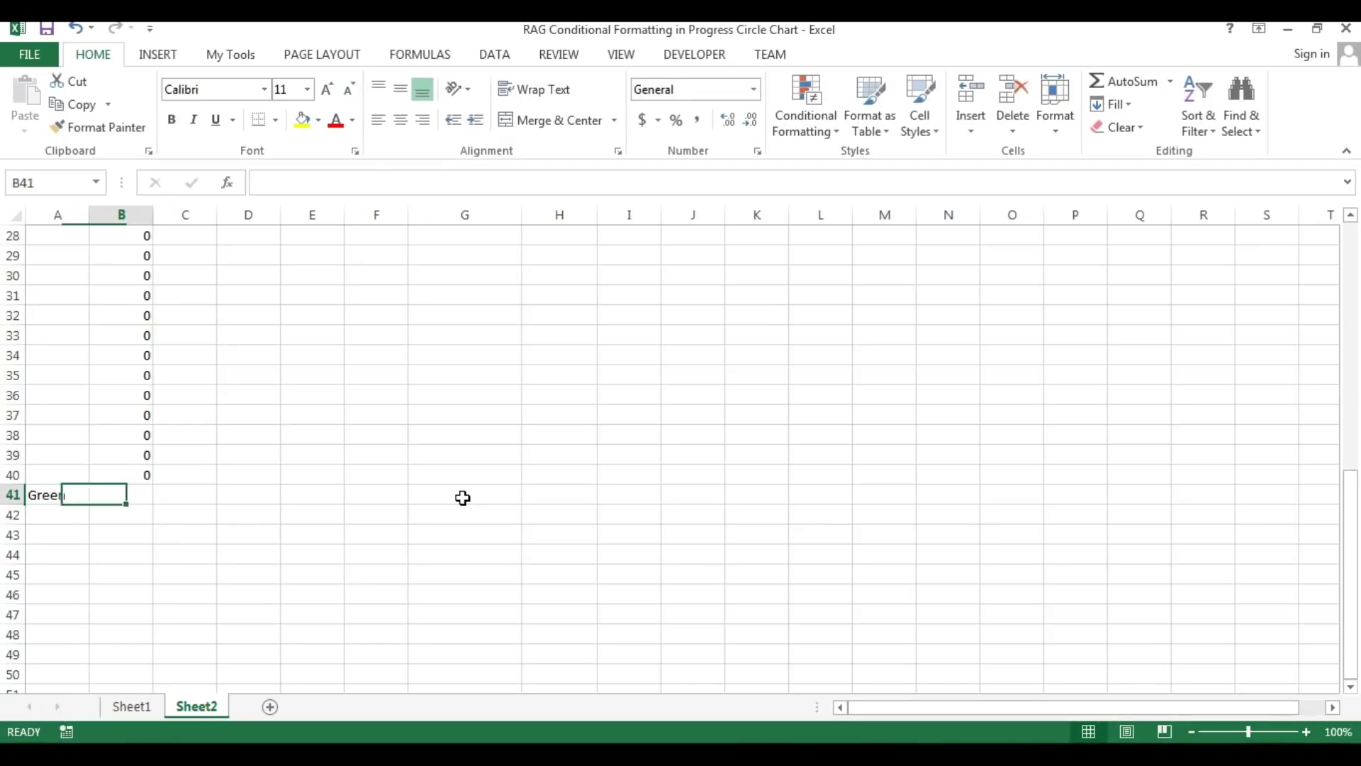
- Enter the absolute reference =$I$5 to the Green flag in B41
text(=)
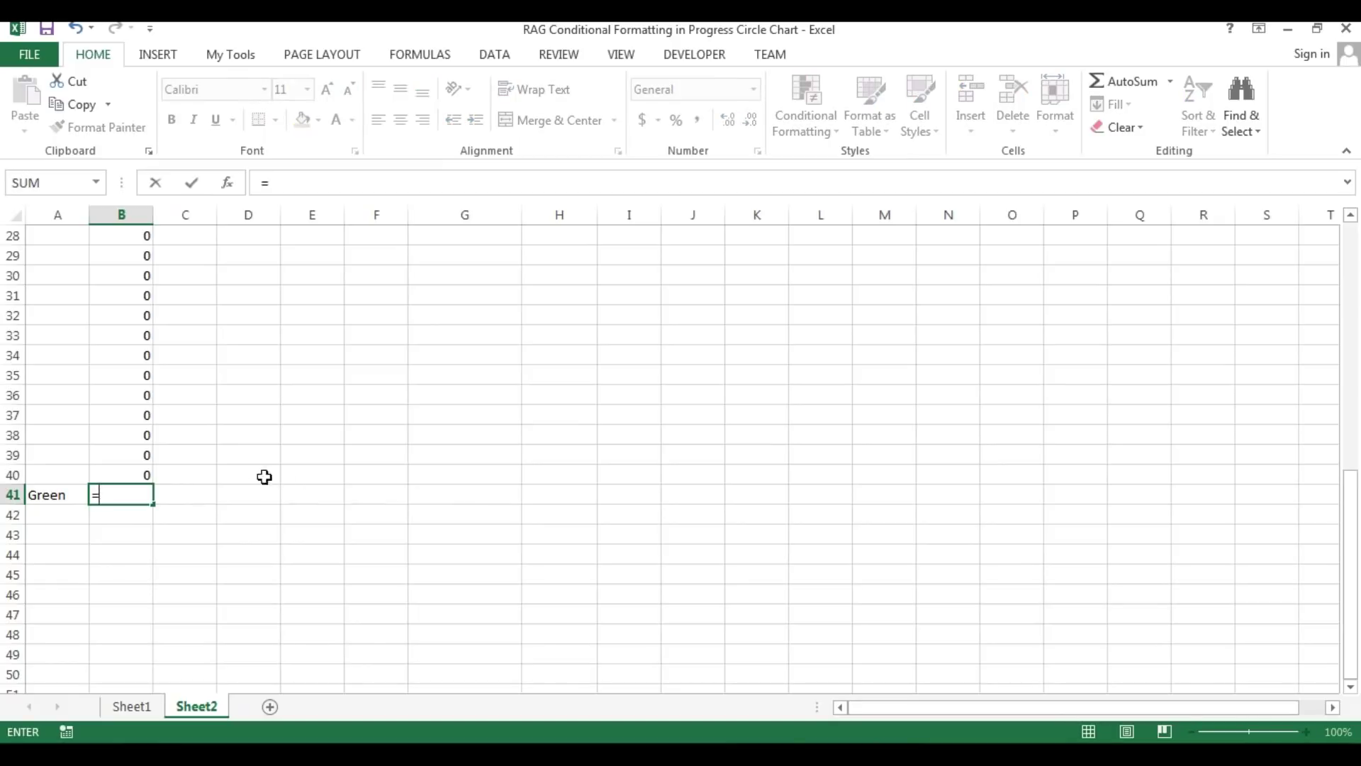
click(374, 461)
key(ctrl+Up)
key(Right)
key(Right)
key(Down)
key(Down)
key(Down)
key(Down)
key(Right)
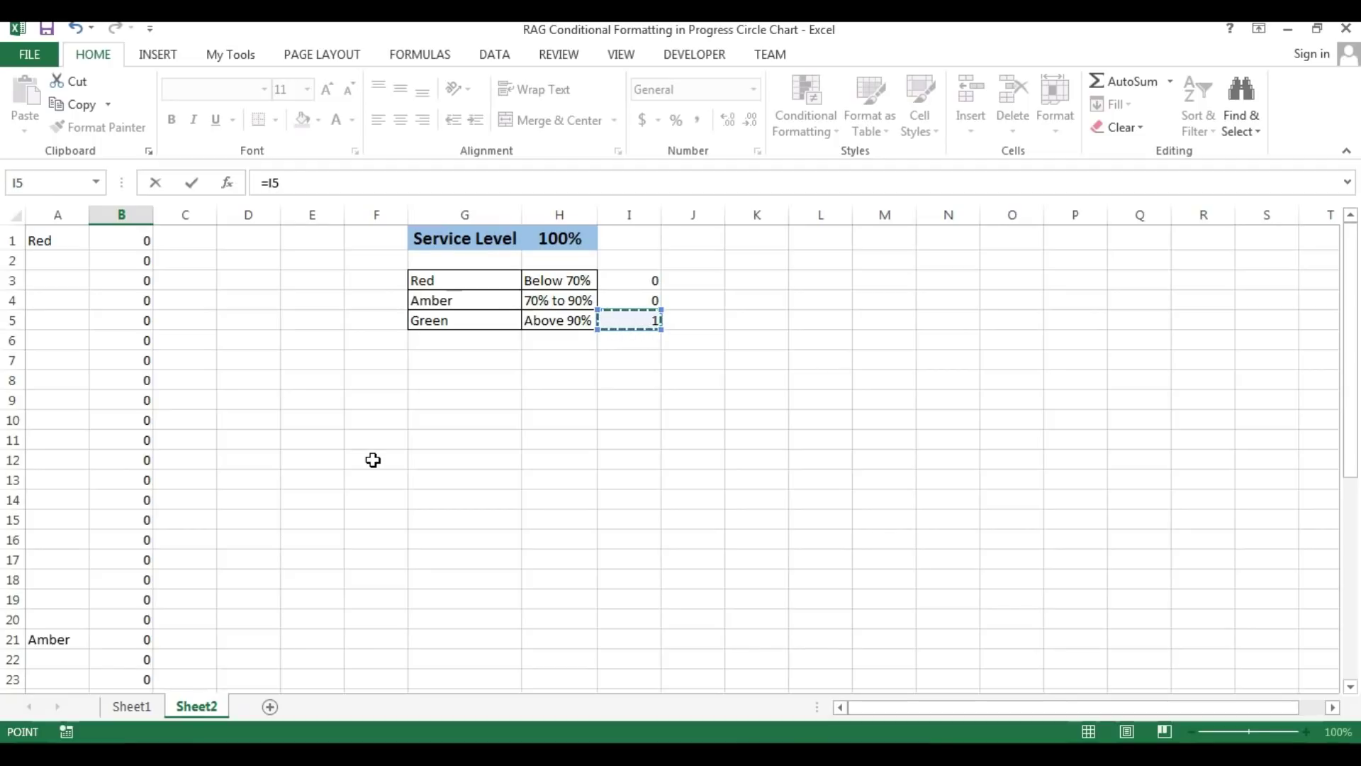
key(F4)
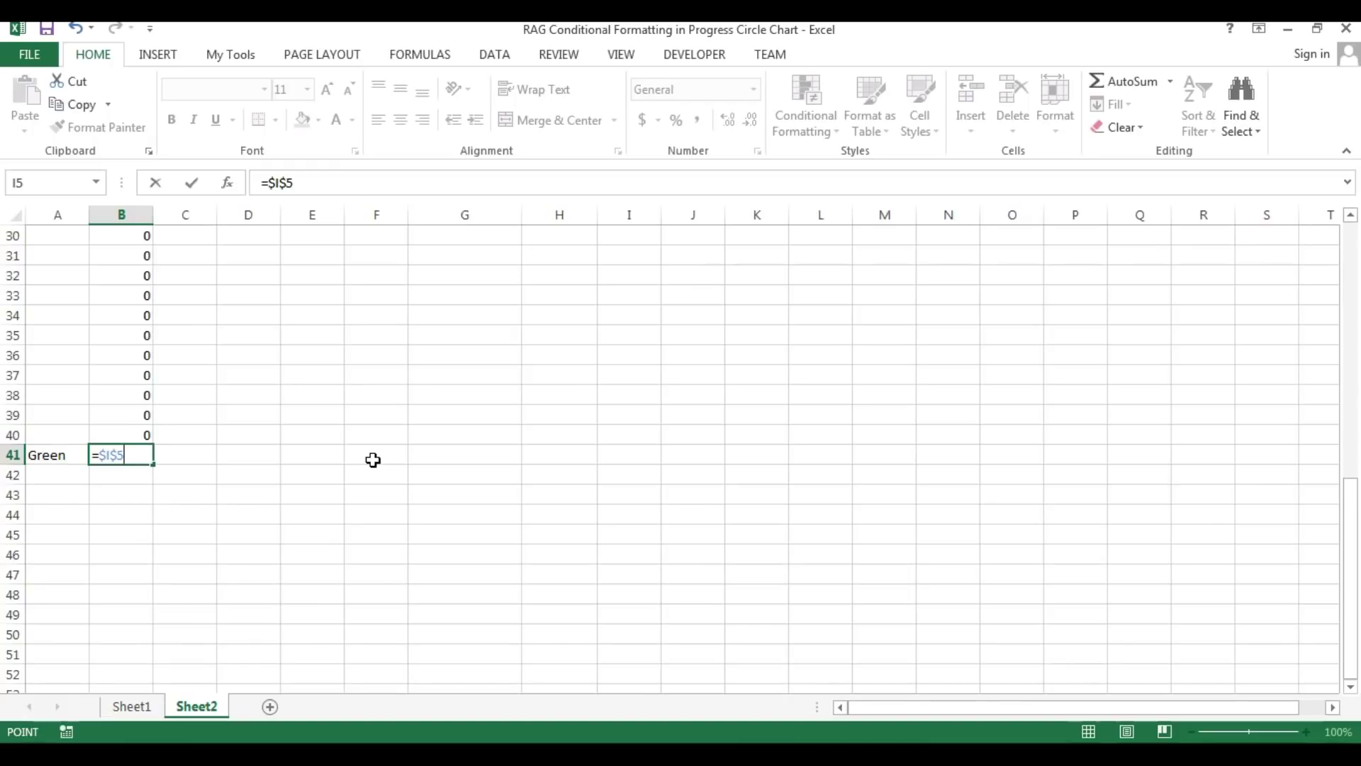
key(Return)
key(Up)
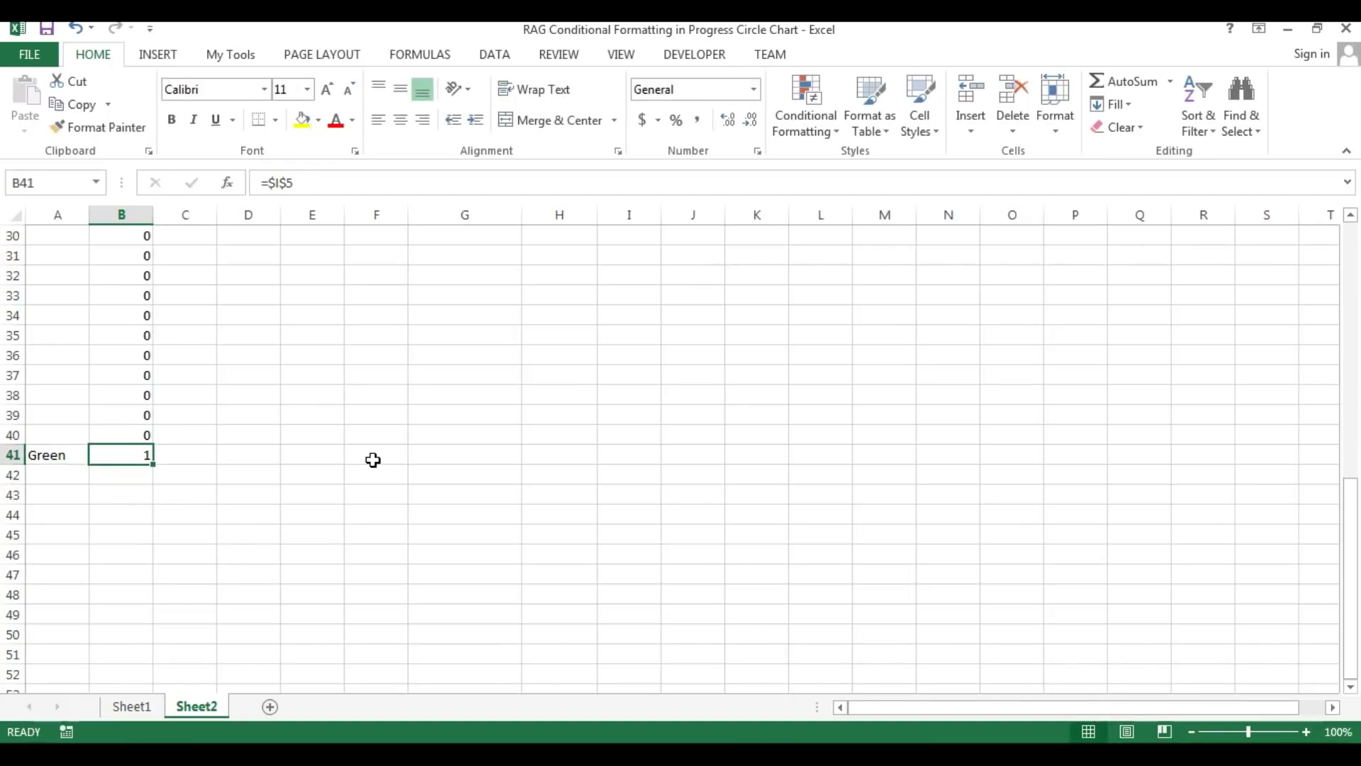
- Fill the Green reference in B41 down through B60
scroll(343, 470, down, 2)
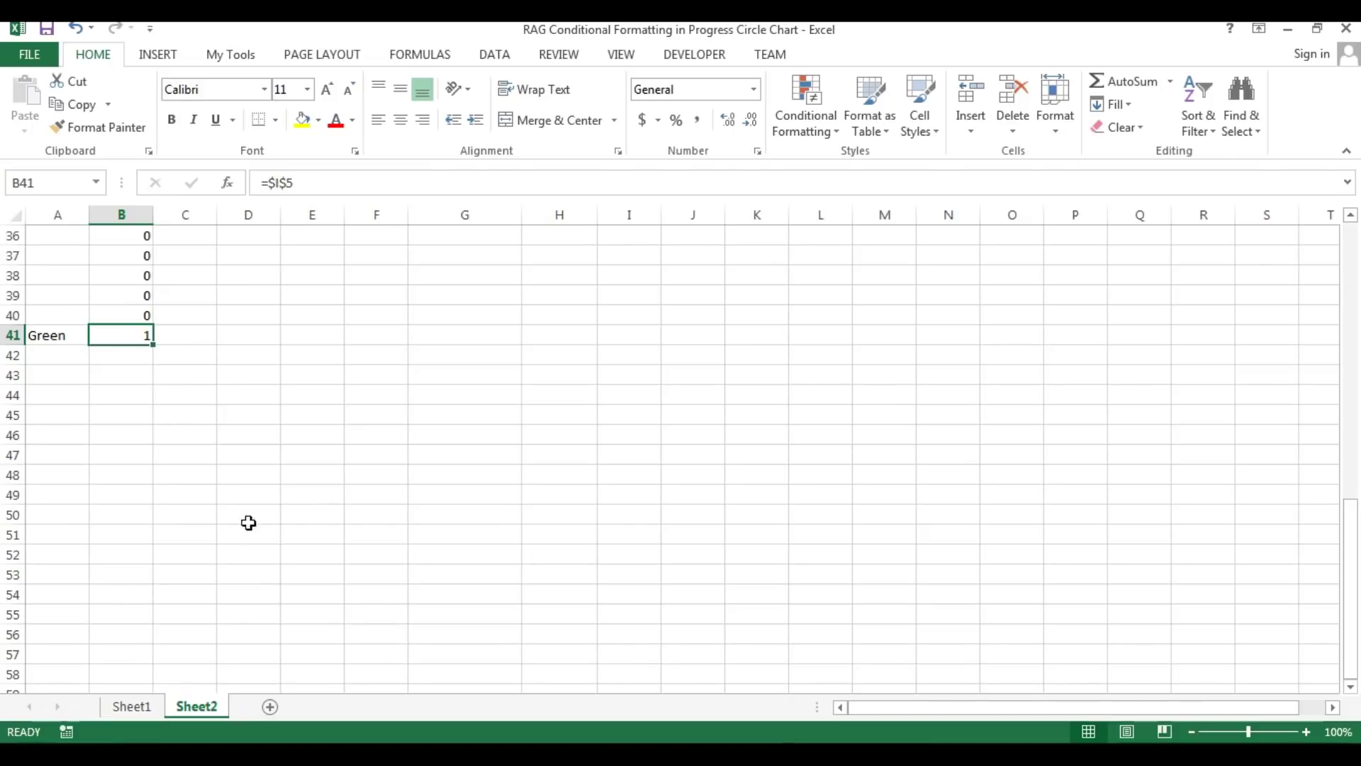
key(shift+Down)
key(shift+Down)
key(shift+Down)
key(shift+Down)
key(shift+Down)
key(shift+Down)
key(shift+Down)
key(shift+Down)
key(shift+Down)
key(shift+Down)
key(shift+Down)
key(shift+Down)
key(shift+Down)
key(shift+Down)
key(shift+Down)
key(shift+Down)
key(shift+Down)
key(shift+Down)
key(shift+Down)
key(shift+Down)
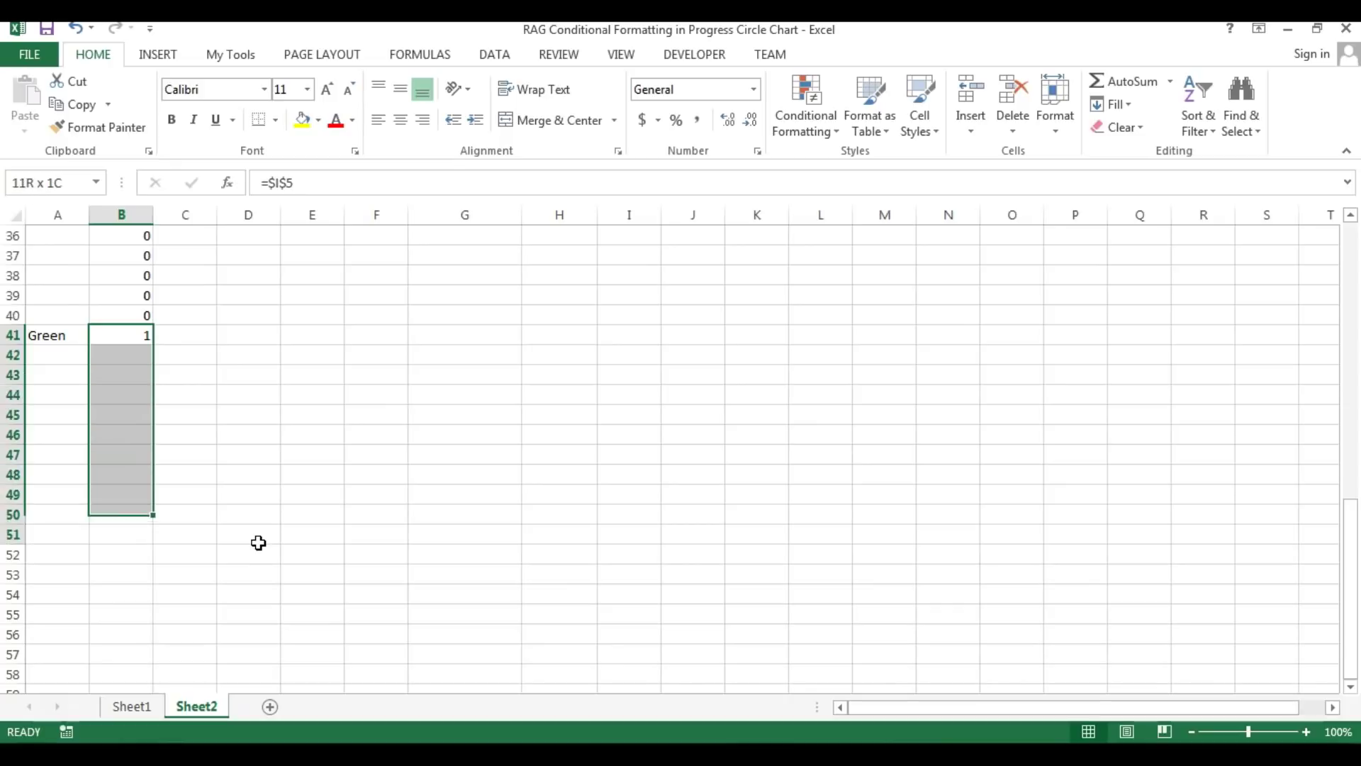
key(shift+Up)
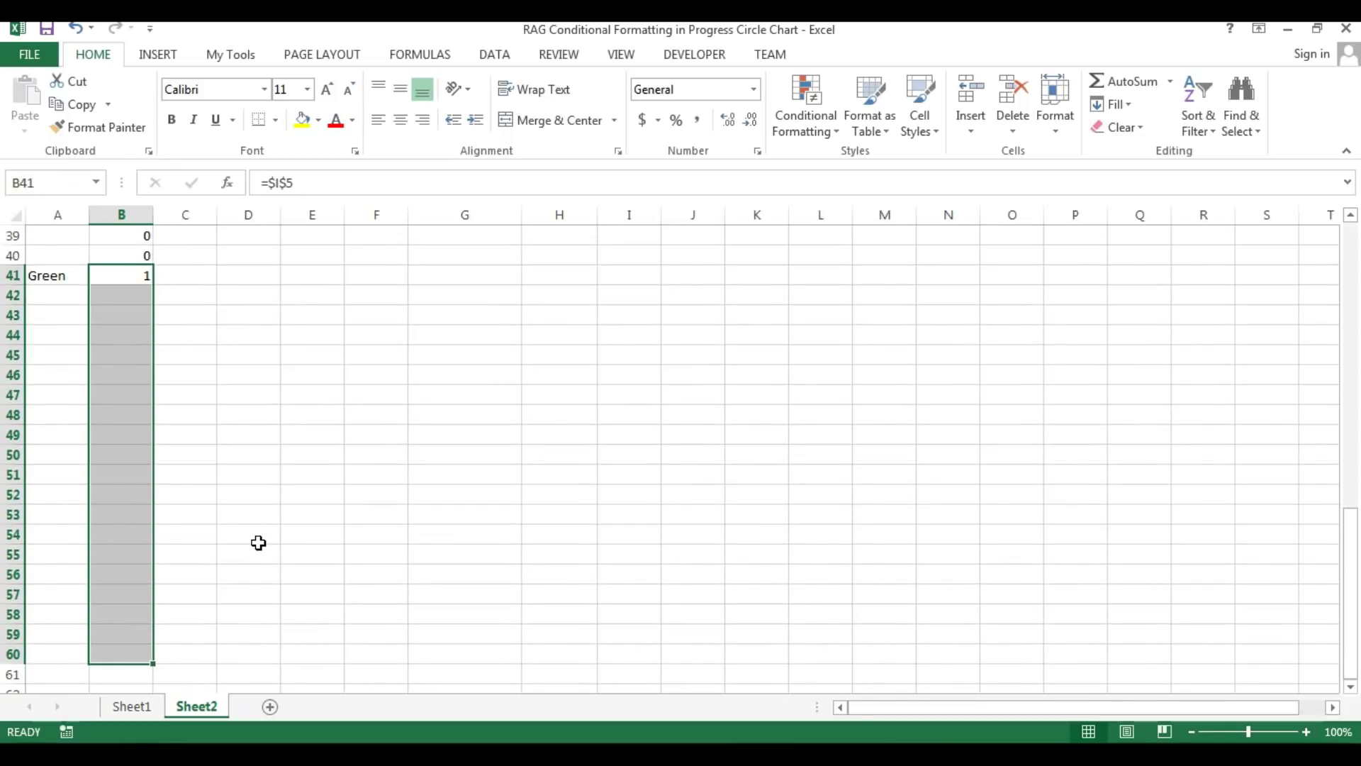
key(ctrl+d)
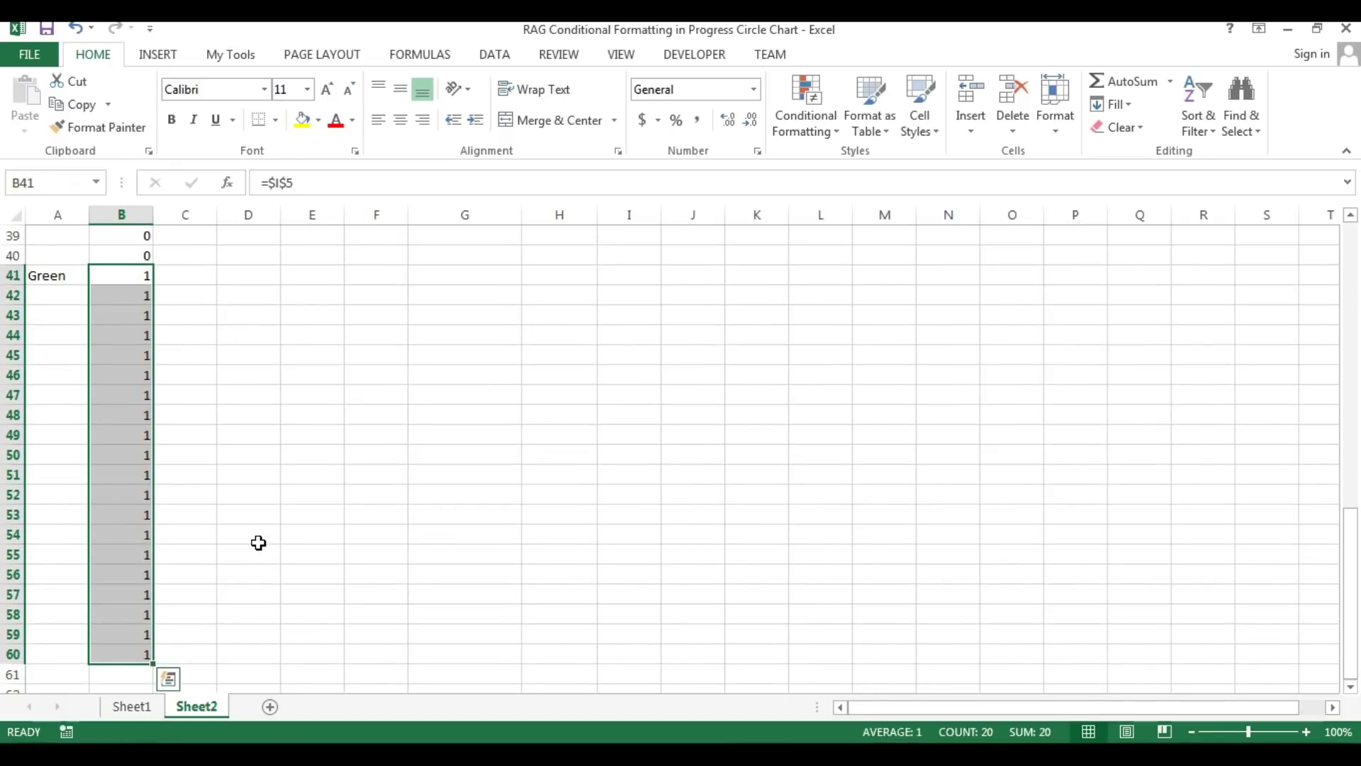
- Insert a doughnut chart from B1:B60 and move it below the Red, Amber and Green threshold table
key(Up)
key(ctrl+Up)
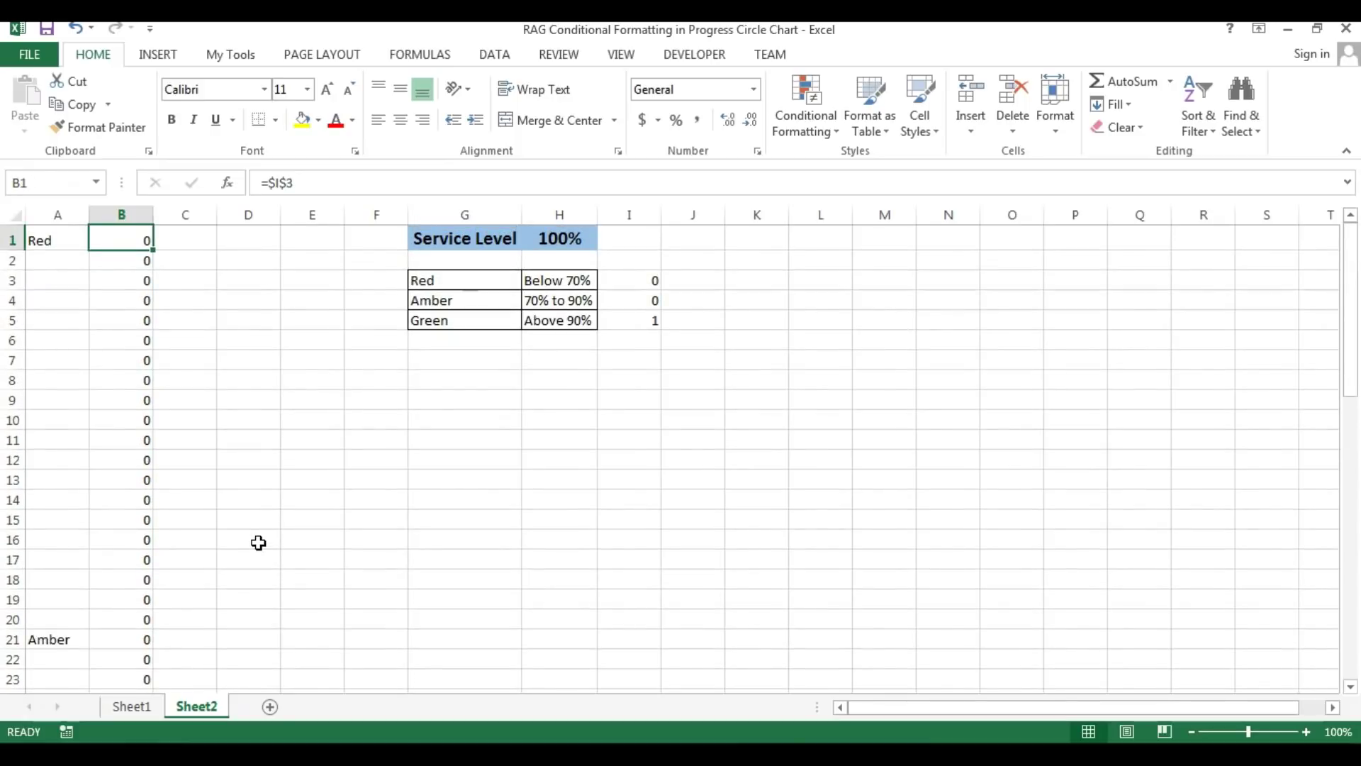
key(ctrl+shift+Down)
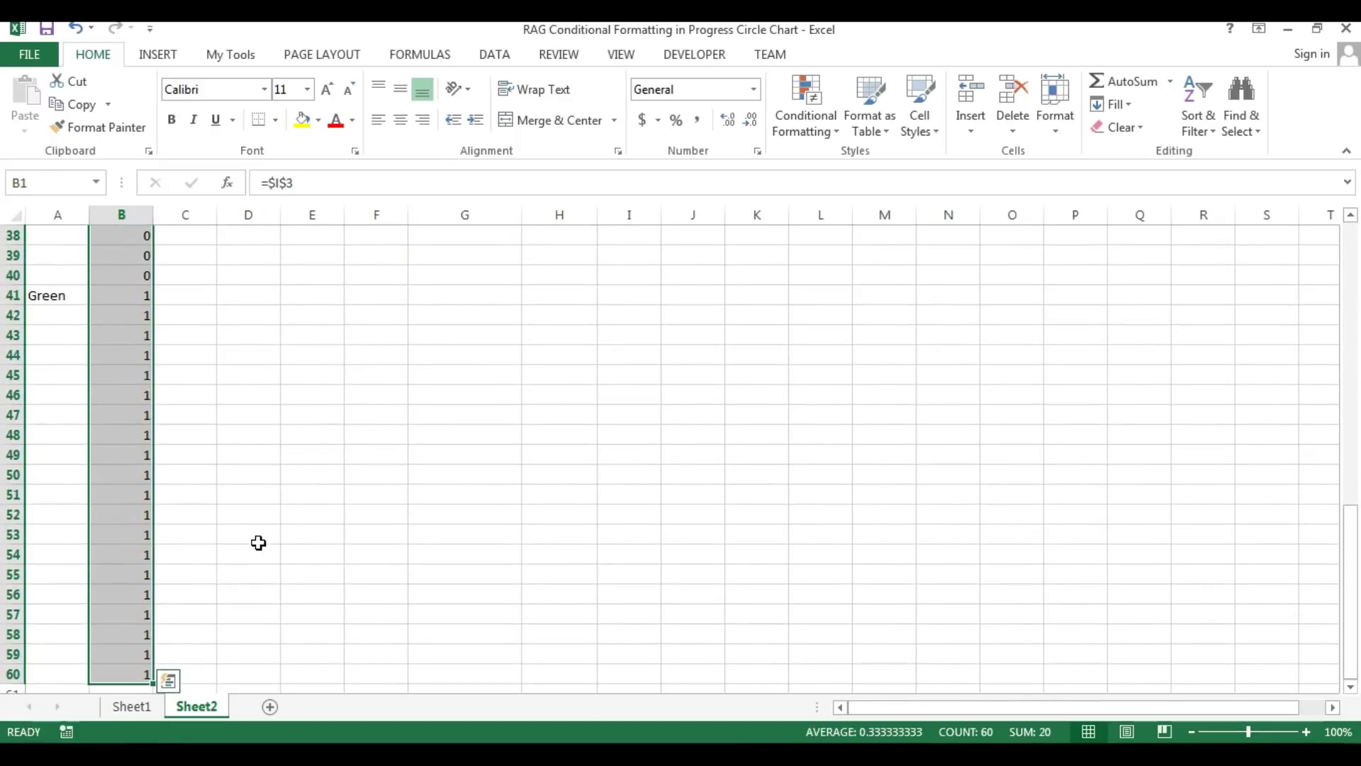
key(ctrl+shift+Up)
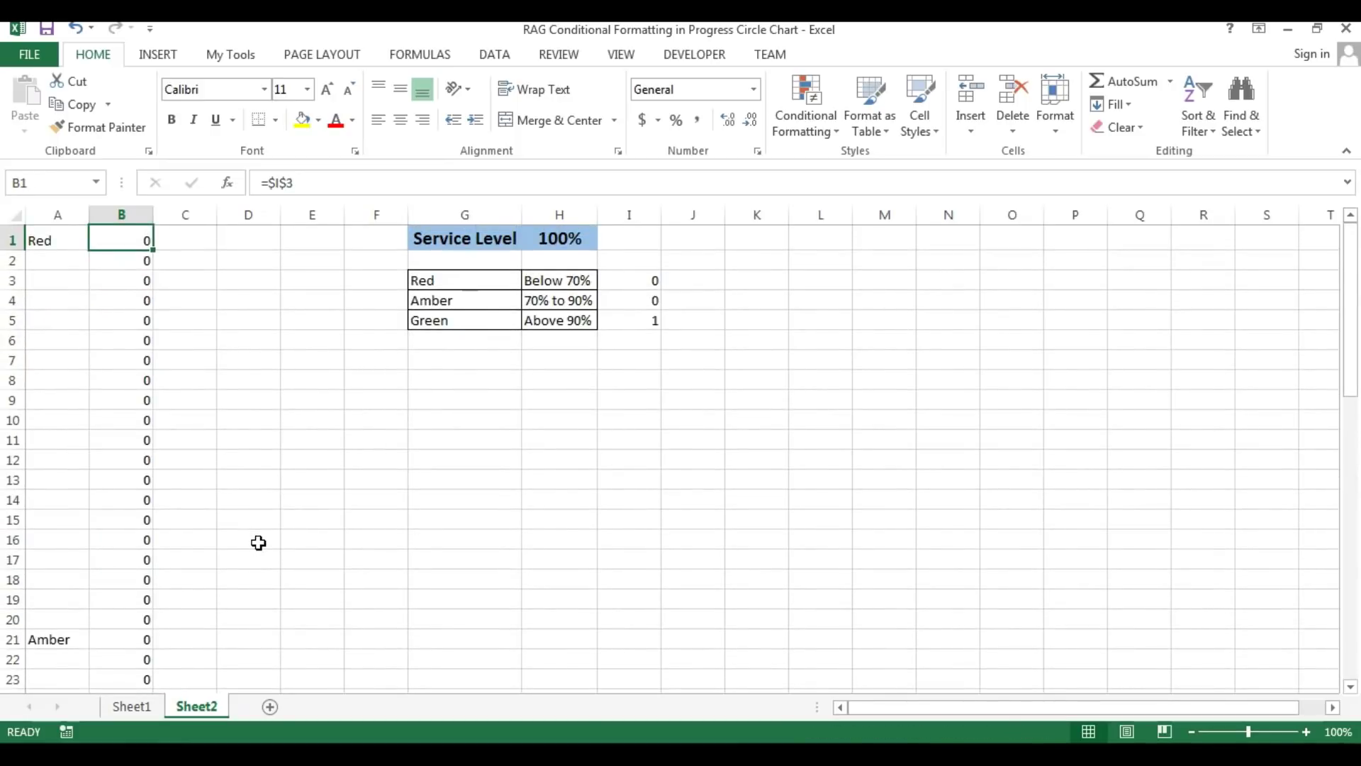
key(ctrl+shift+Down)
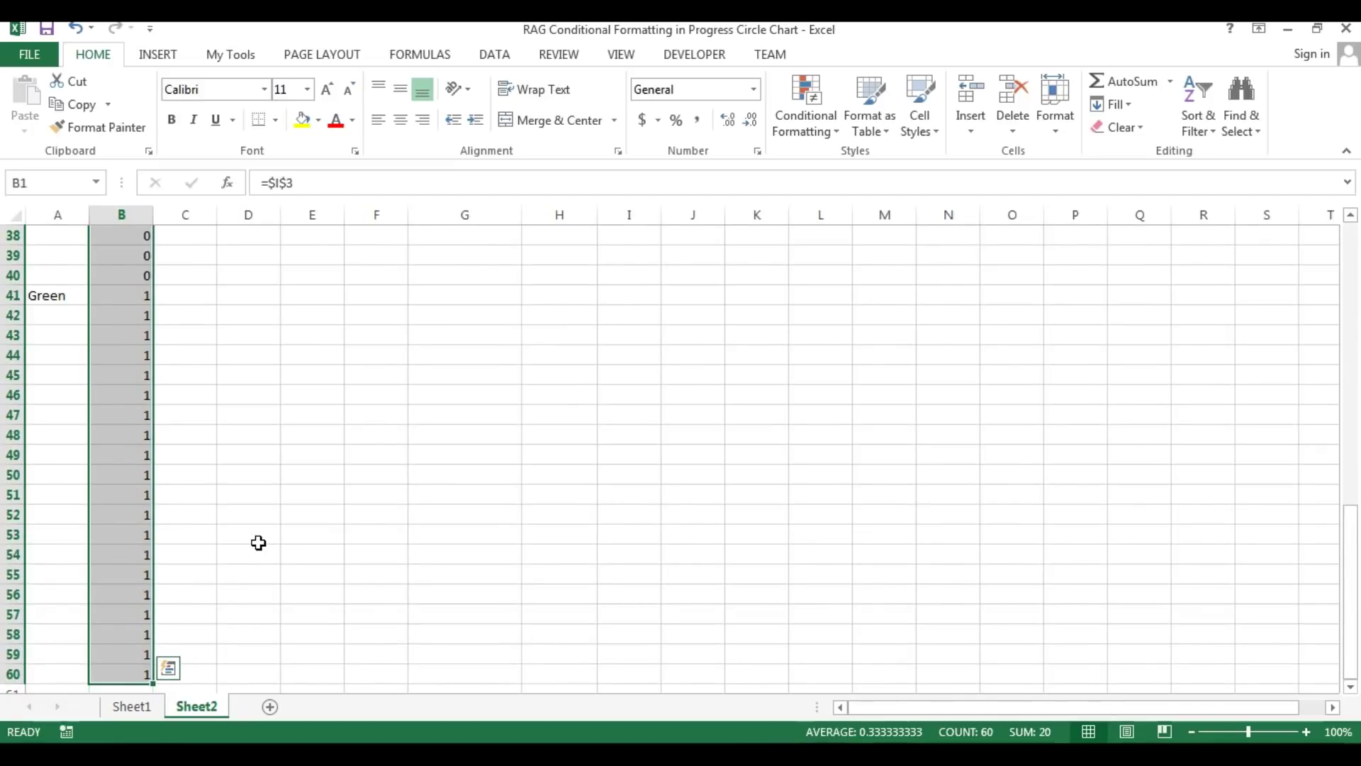
scroll(691, 454, up, 12)
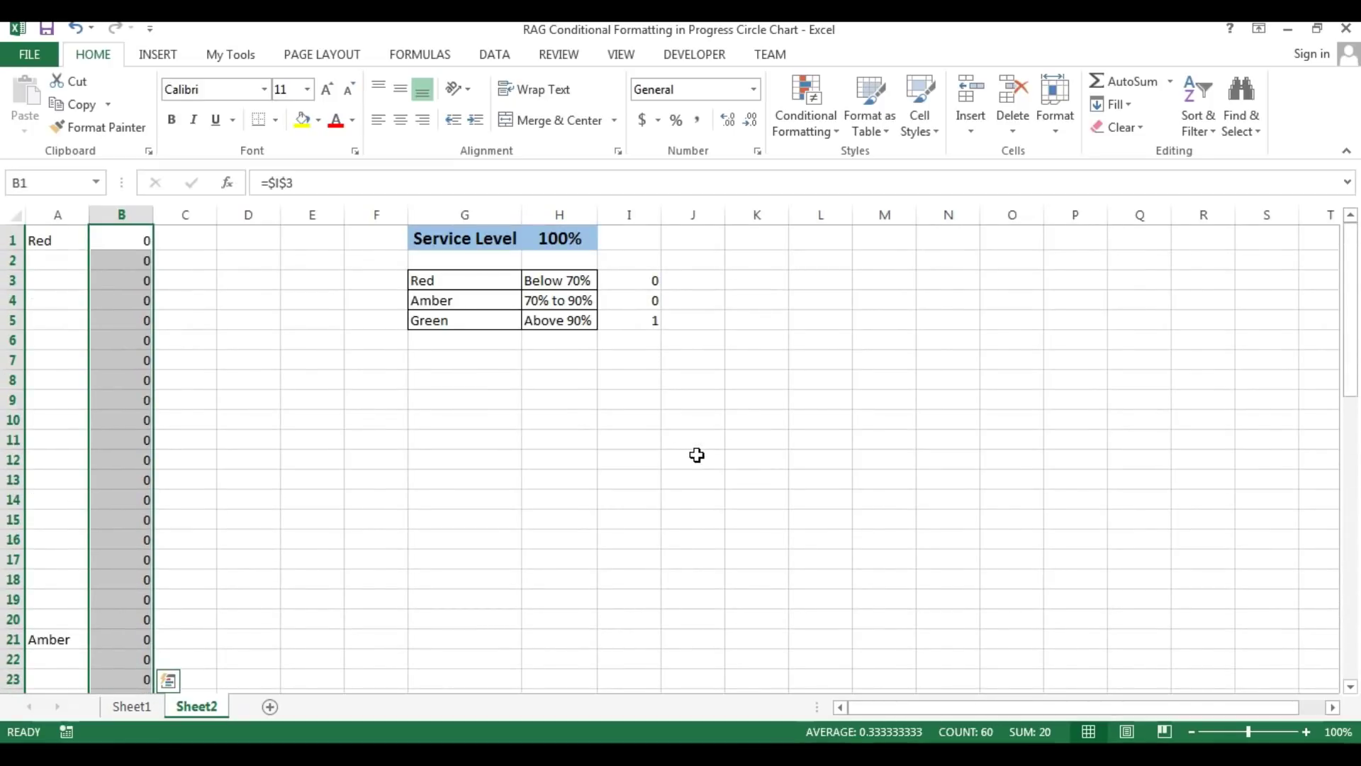
click(160, 55)
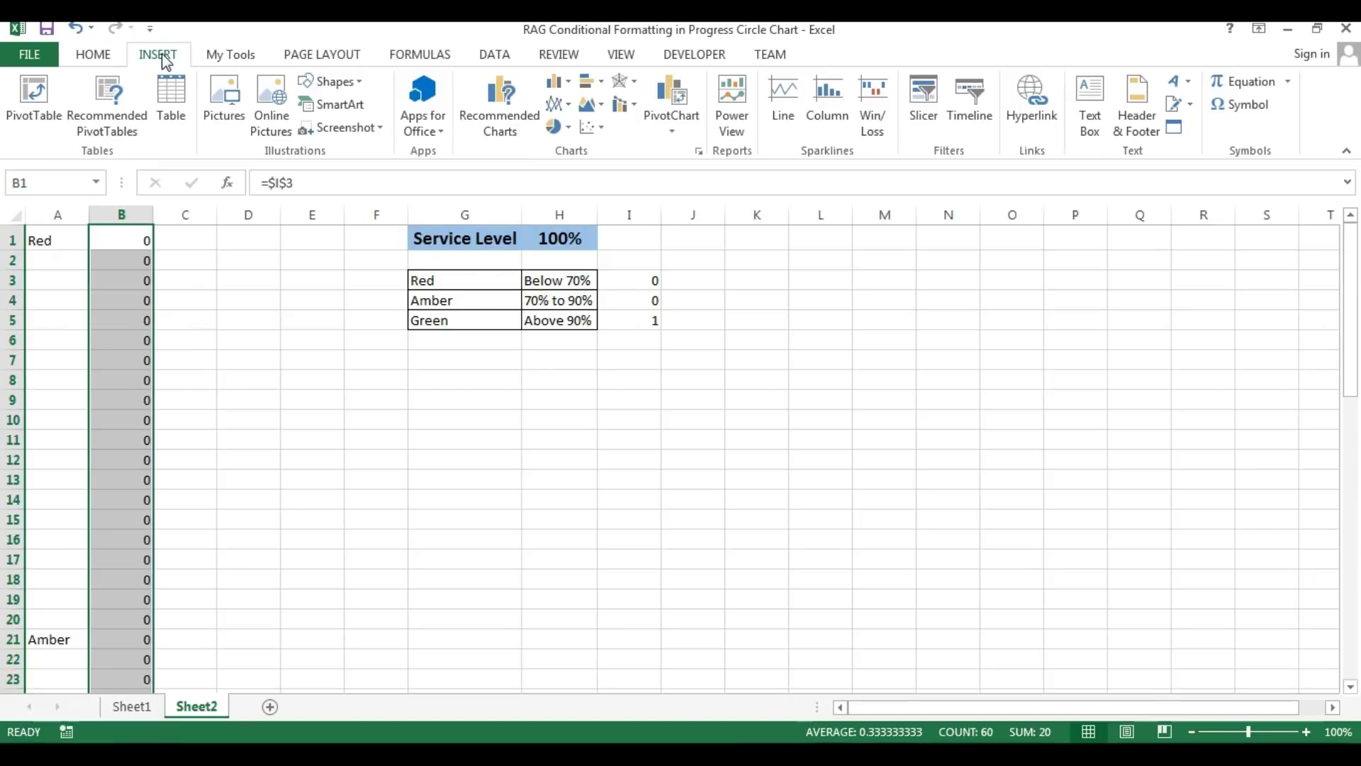
click(570, 128)
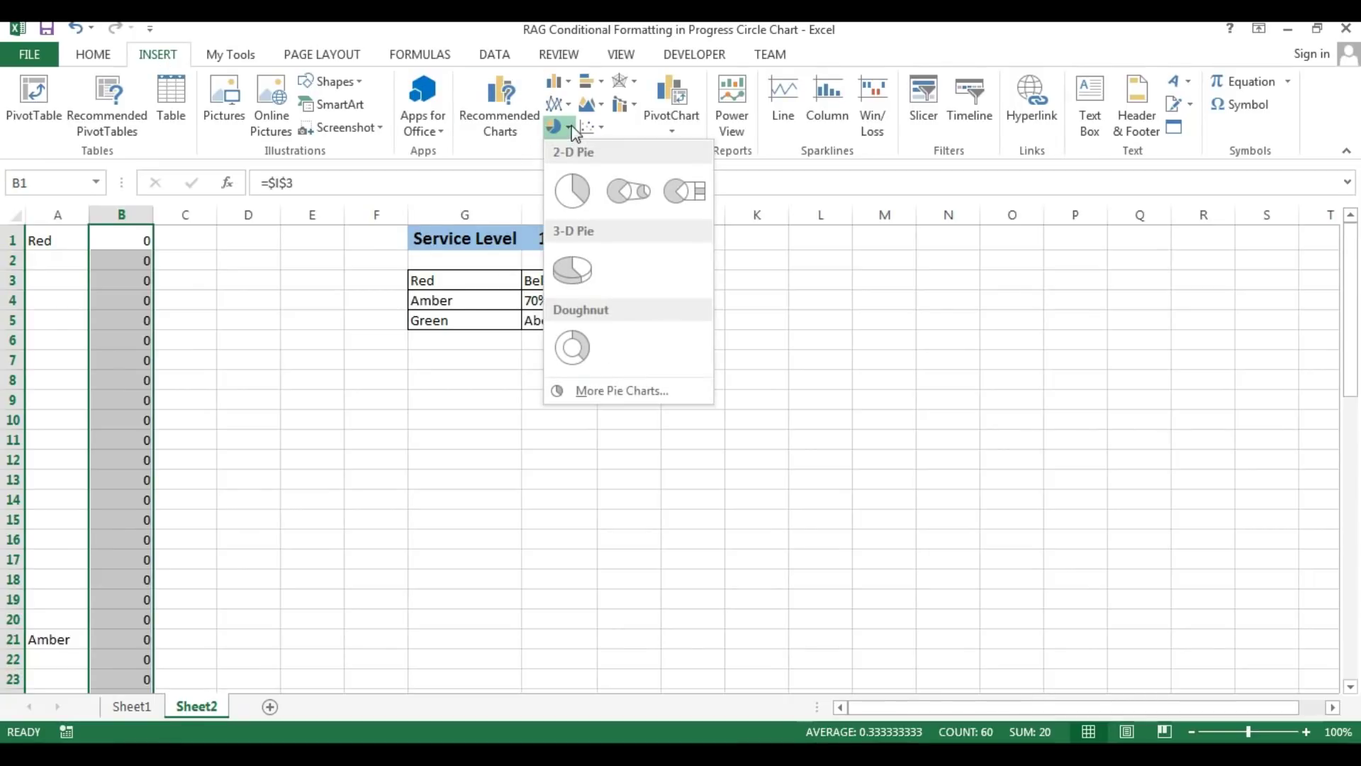
click(575, 347)
drag(587, 328, 440, 331)
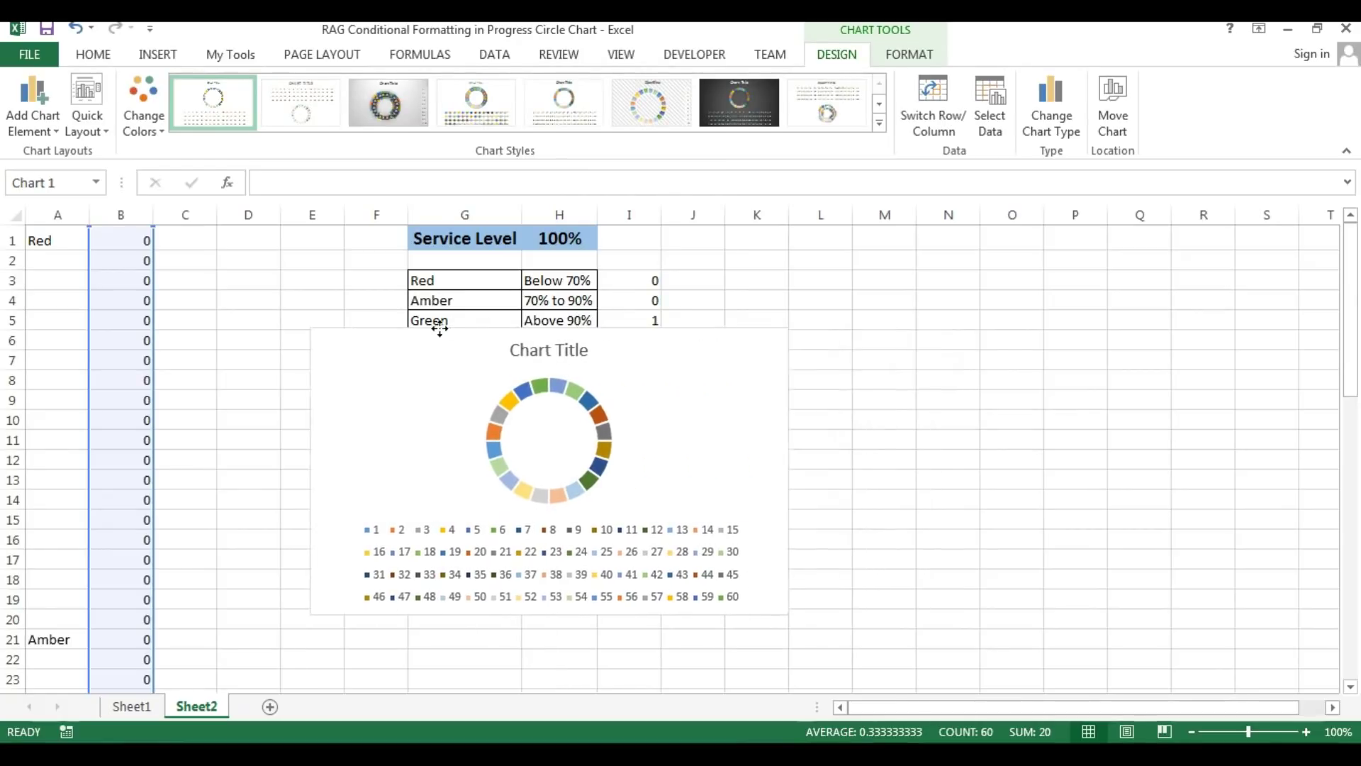
- Remove the chart title and the legend from the doughnut chart
click(815, 343)
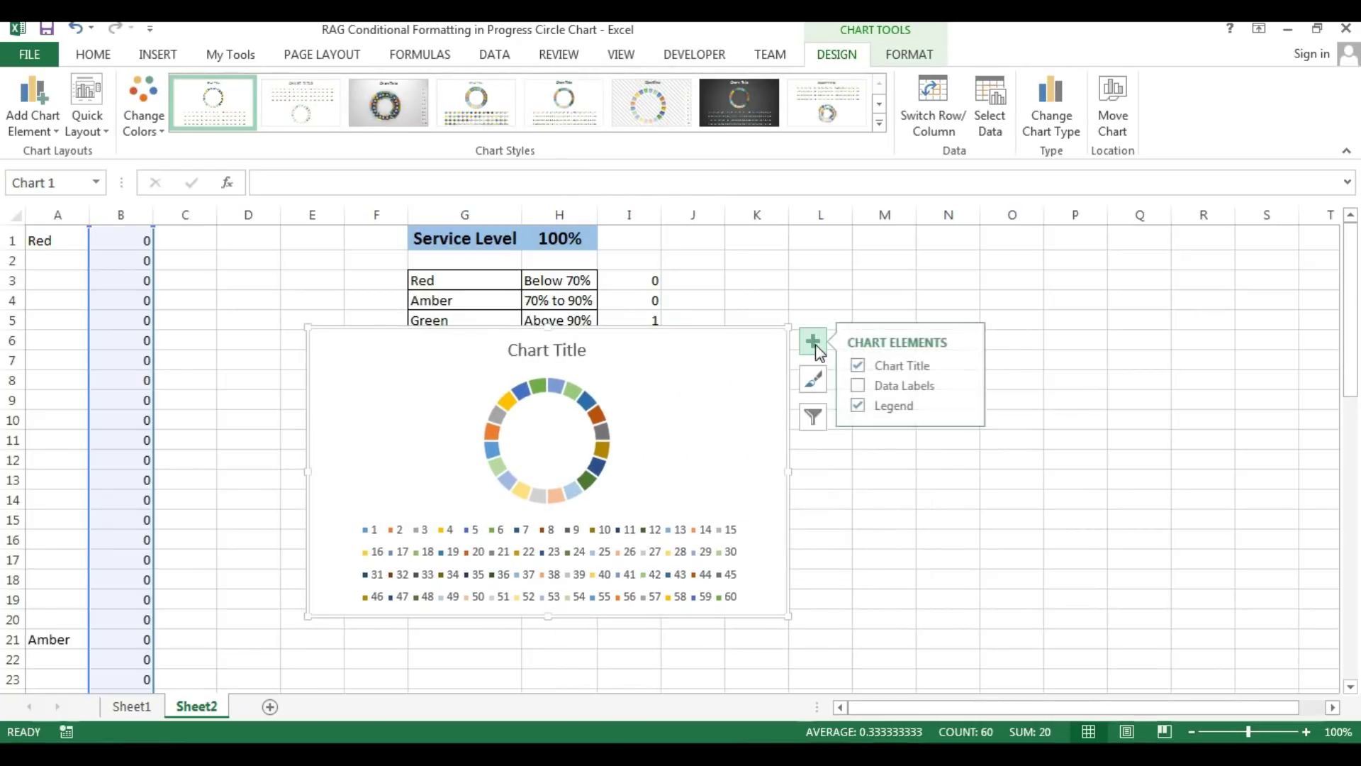
click(861, 365)
click(860, 404)
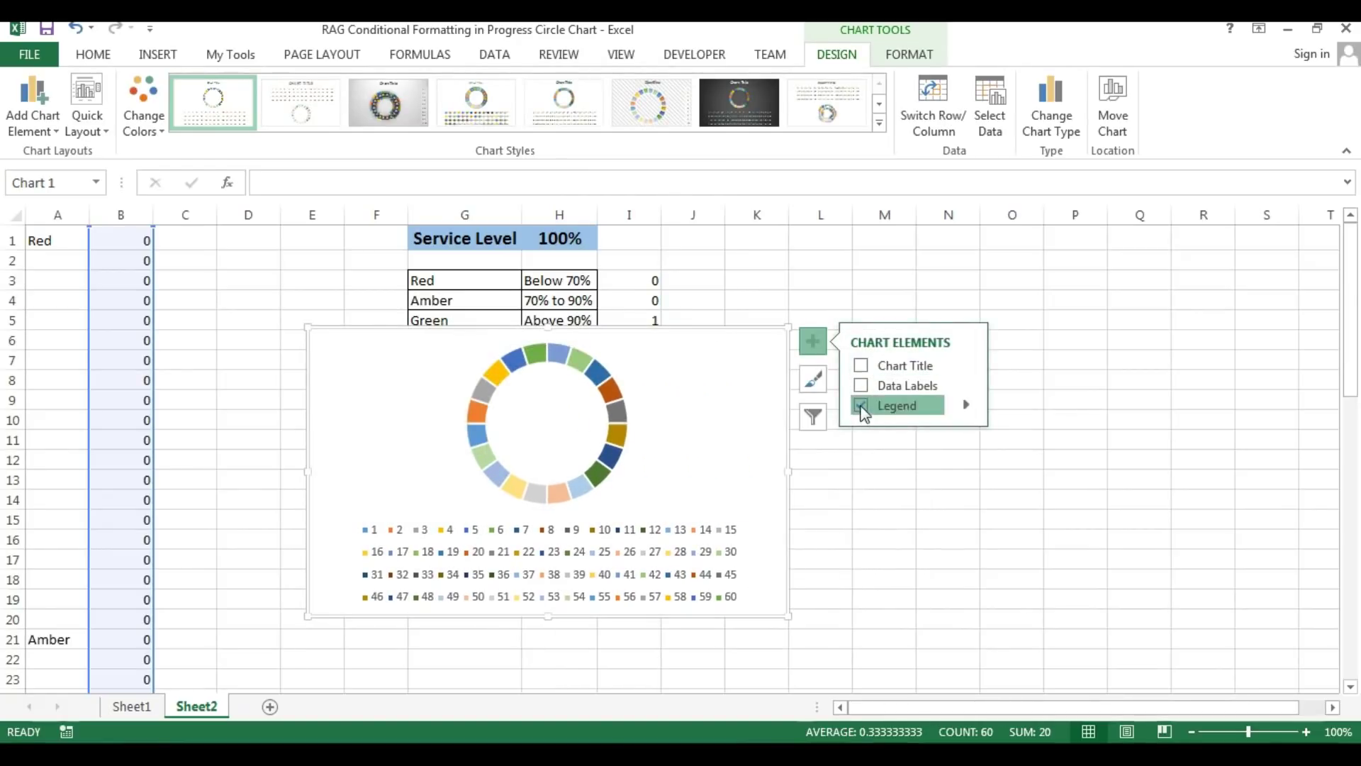
- Shrink the doughnut chart to about 3.93 by 2.85 inches and position it just clear of the threshold table
drag(789, 470, 724, 470)
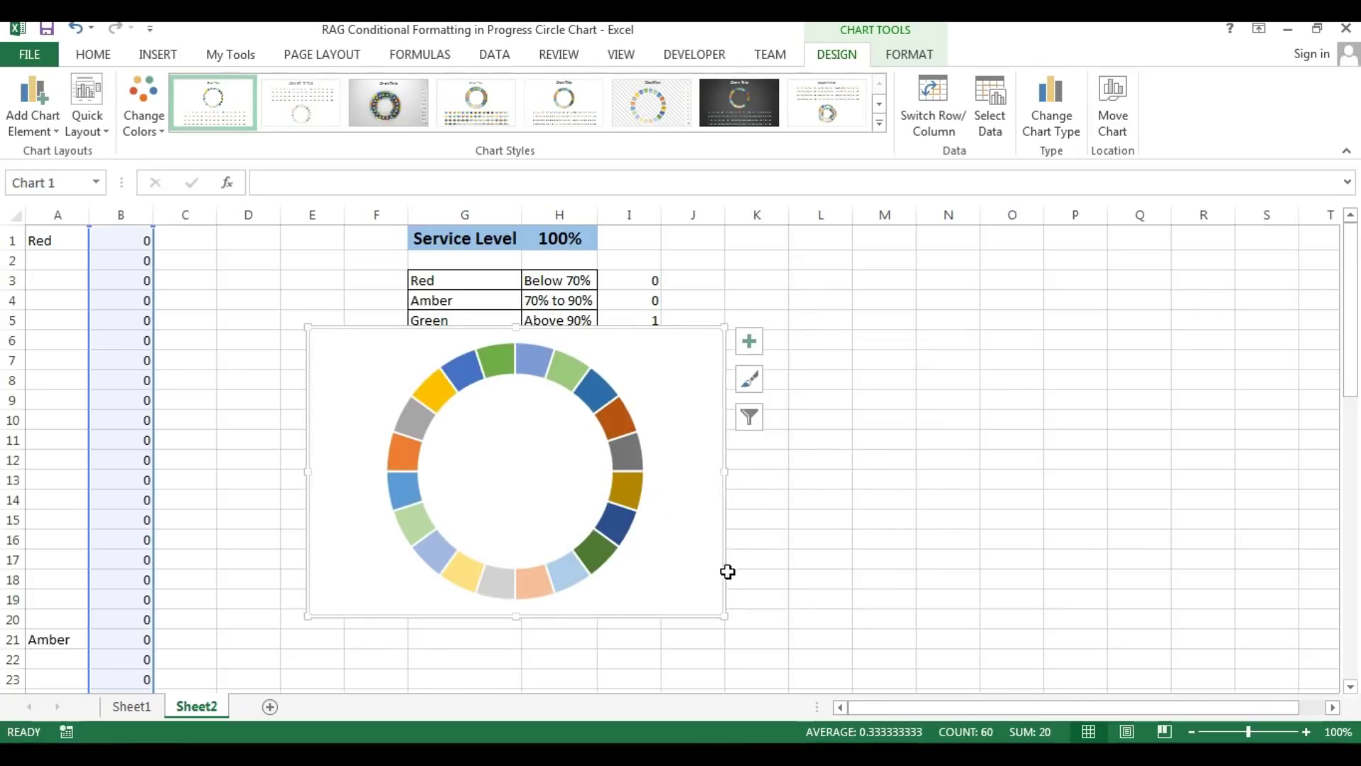
drag(724, 614, 691, 601)
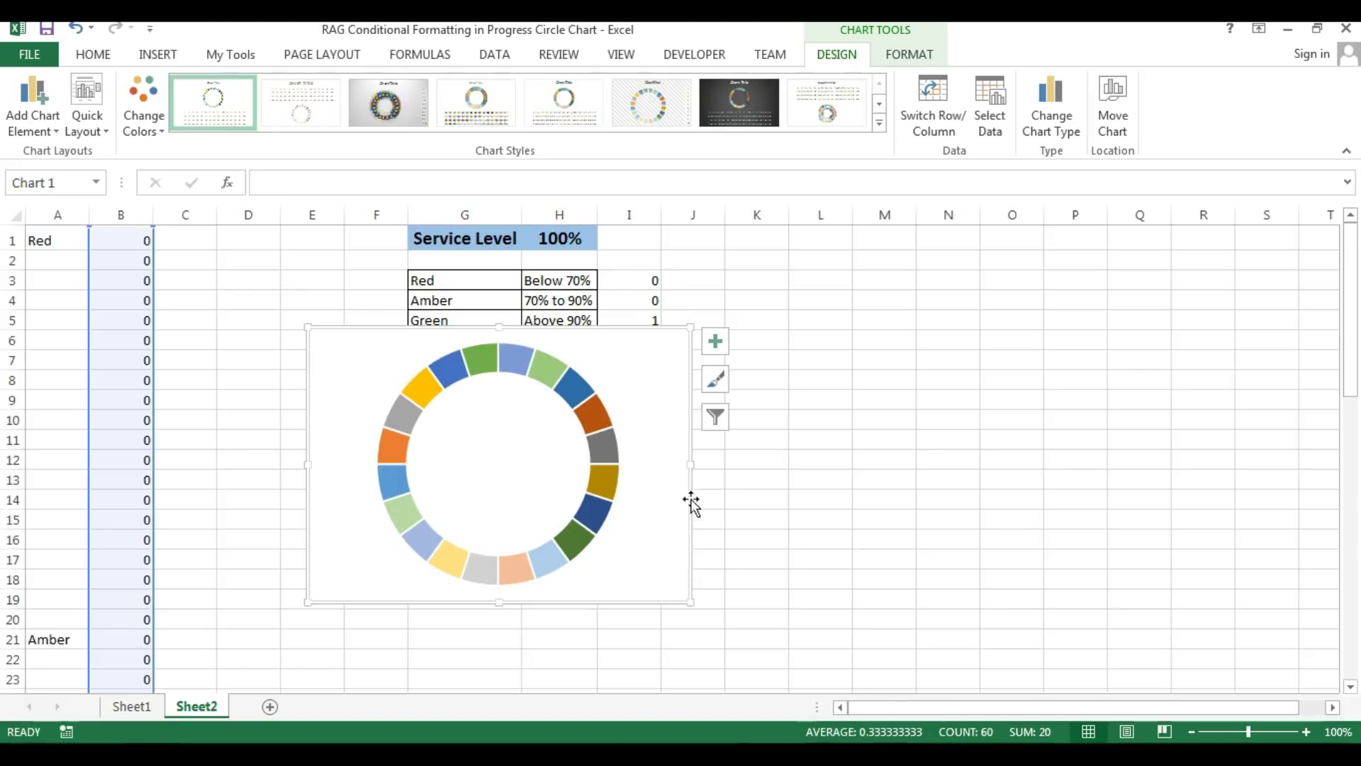
drag(689, 466, 686, 465)
drag(686, 518, 720, 540)
click(882, 483)
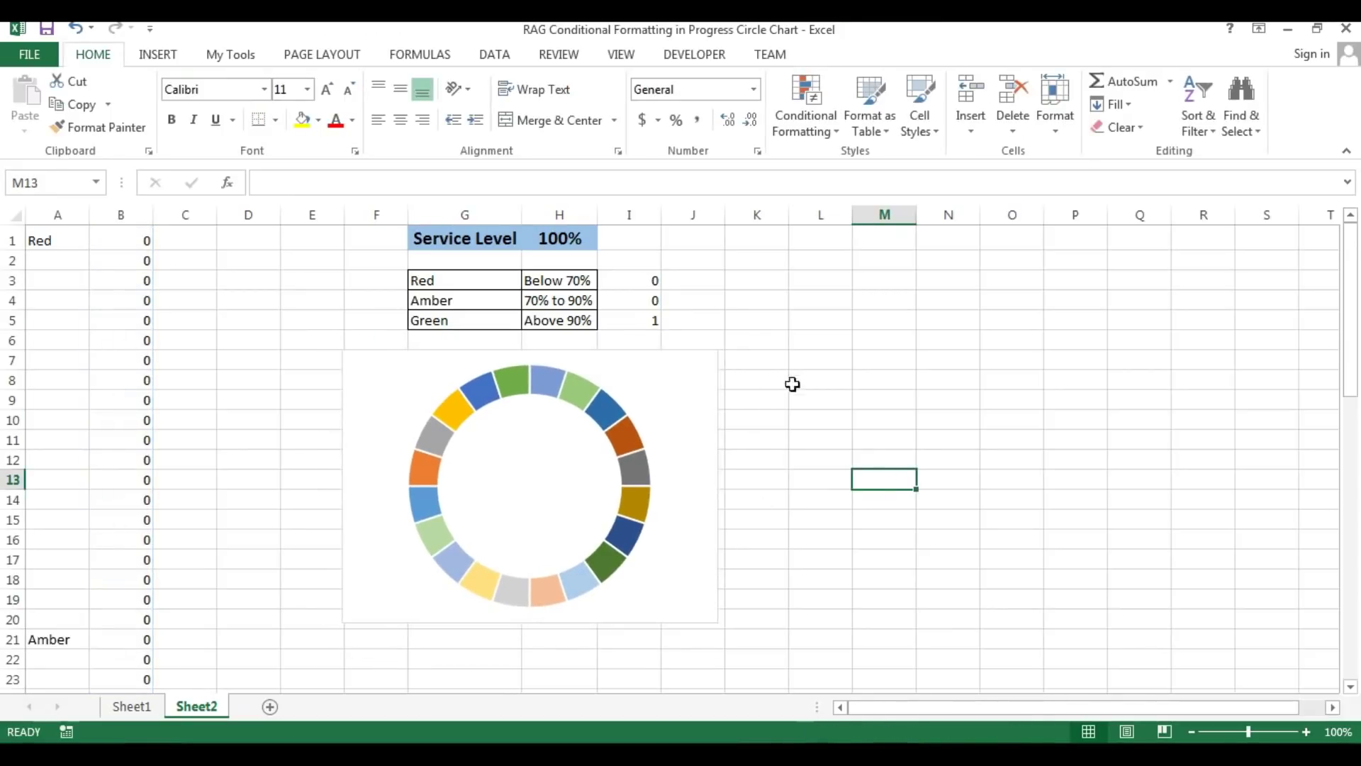
- Hide the worksheet gridlines on Sheet2
click(886, 340)
click(624, 57)
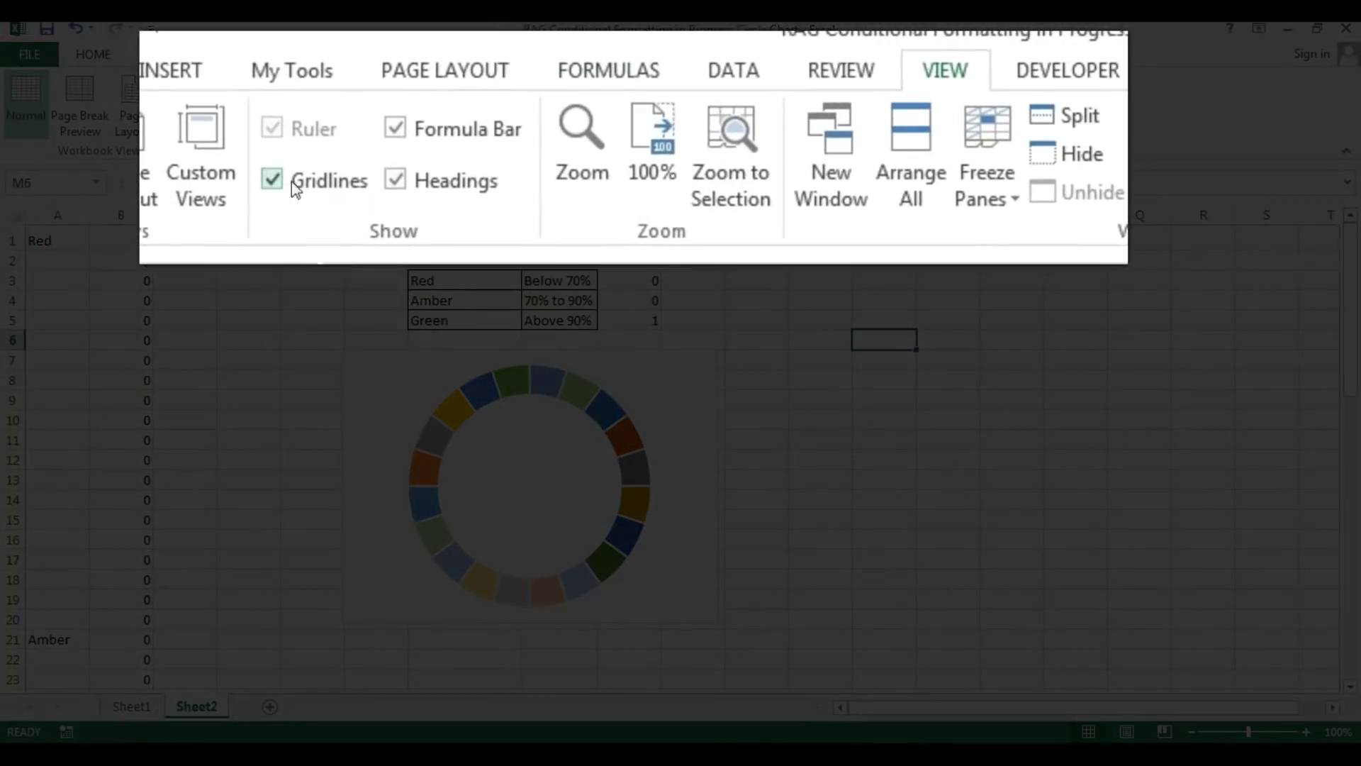
click(219, 121)
- Set the doughnut chart area to No Outline and No Fill
click(368, 355)
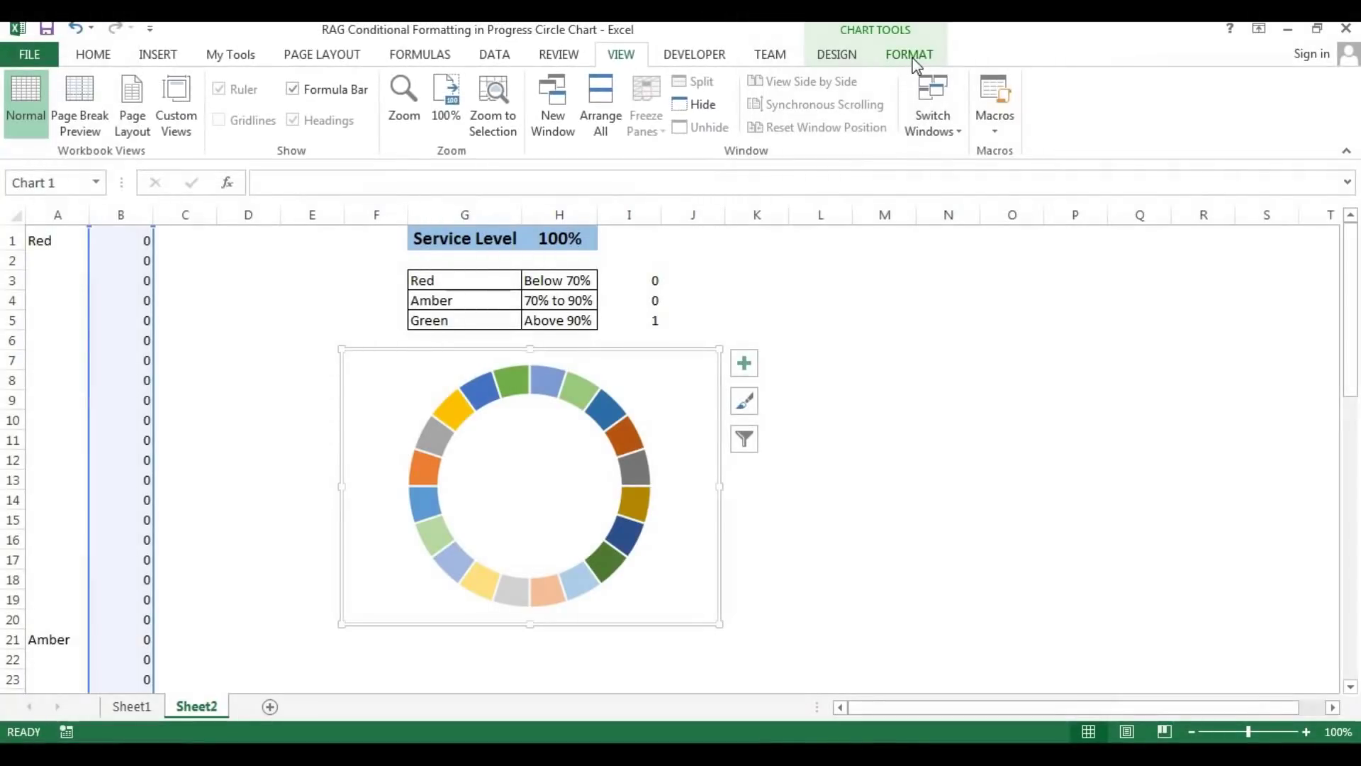
click(909, 55)
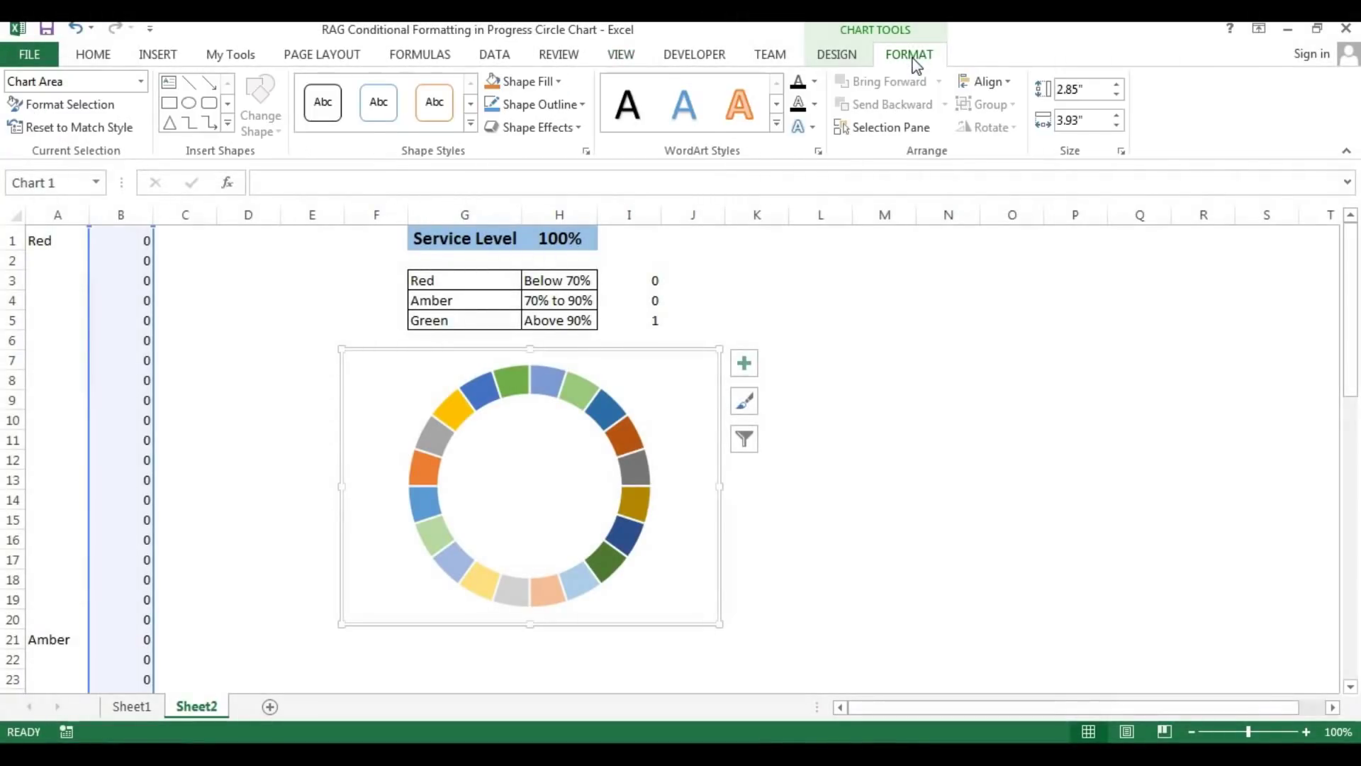
click(517, 114)
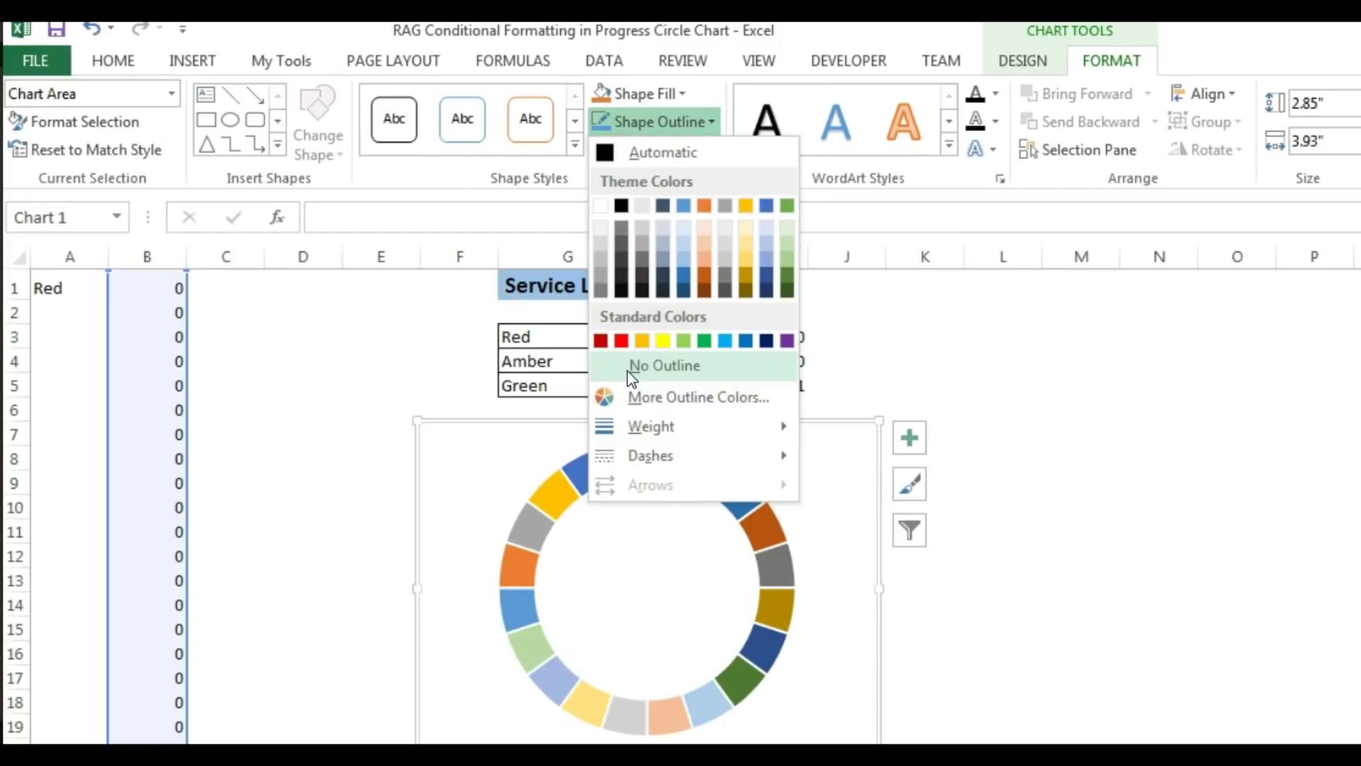
click(631, 373)
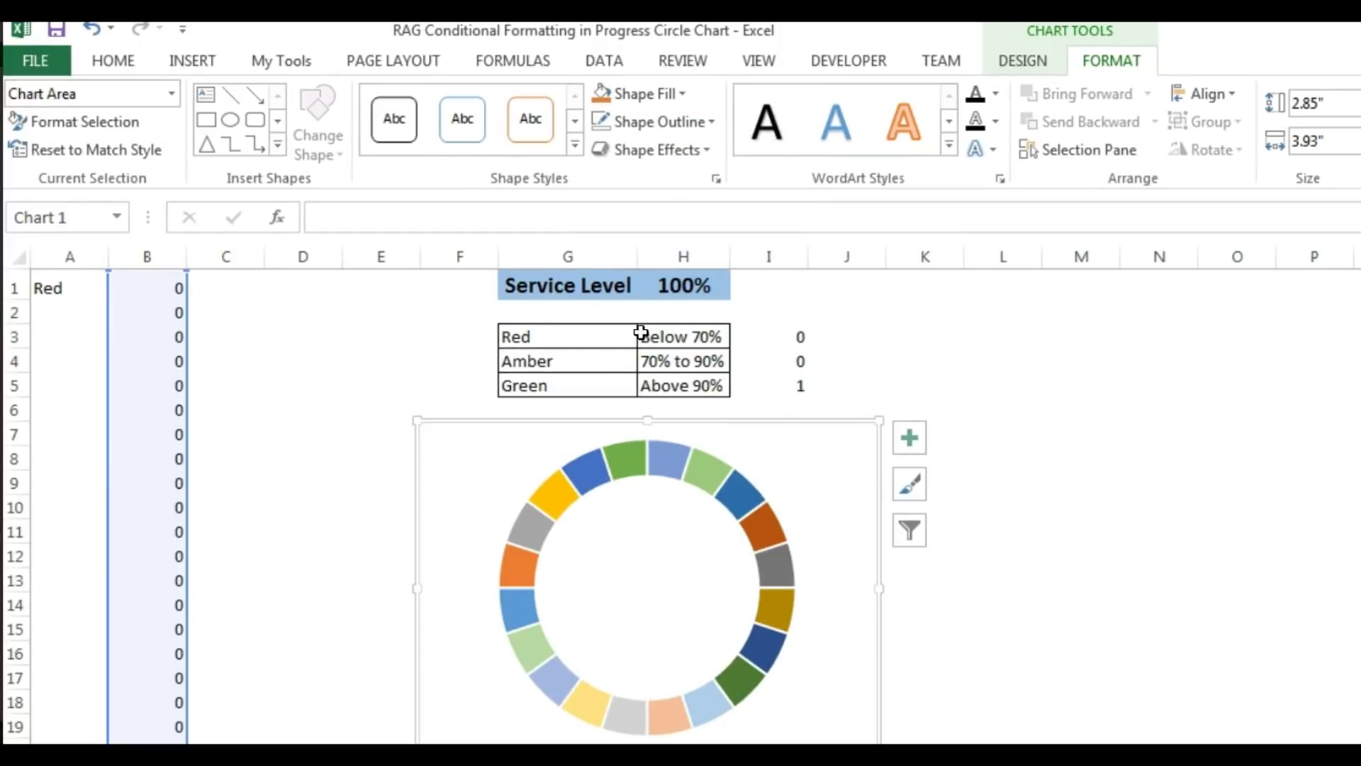
click(682, 96)
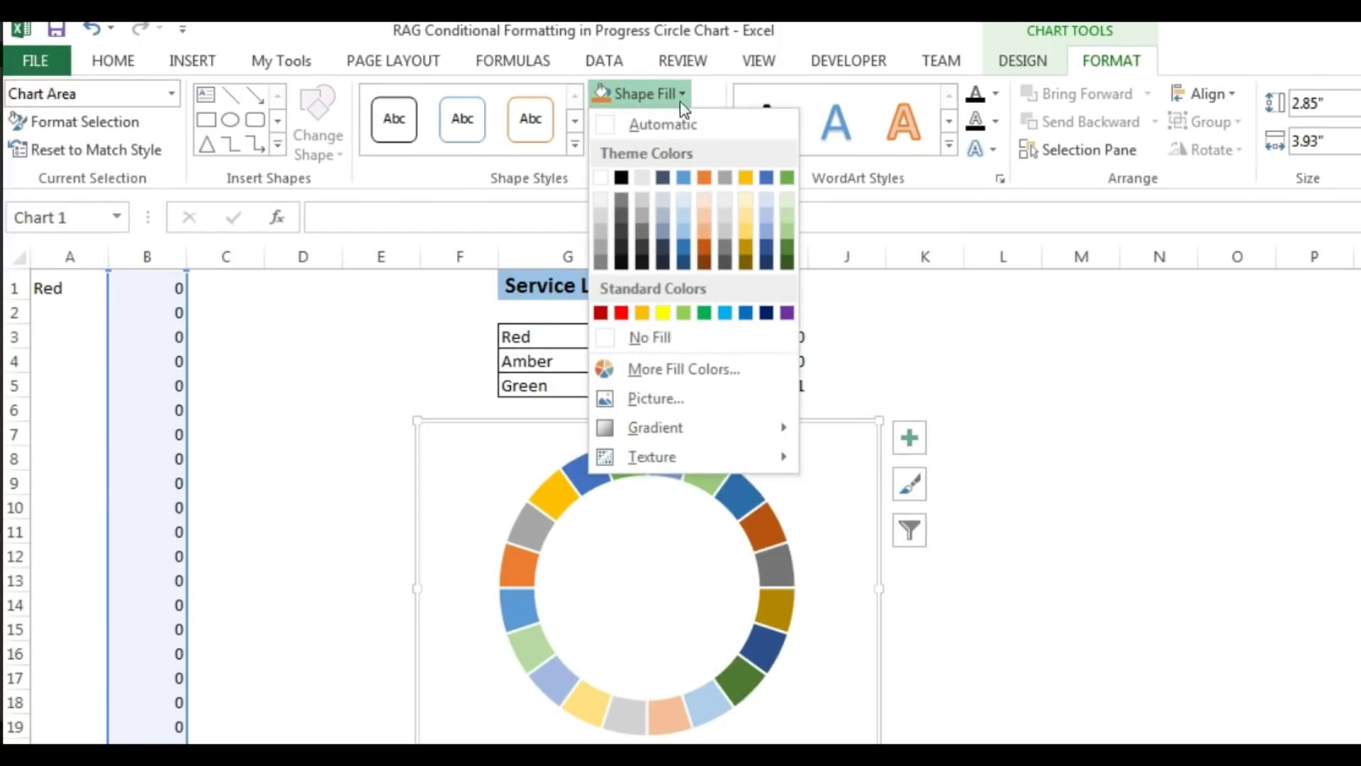
click(639, 344)
click(1093, 456)
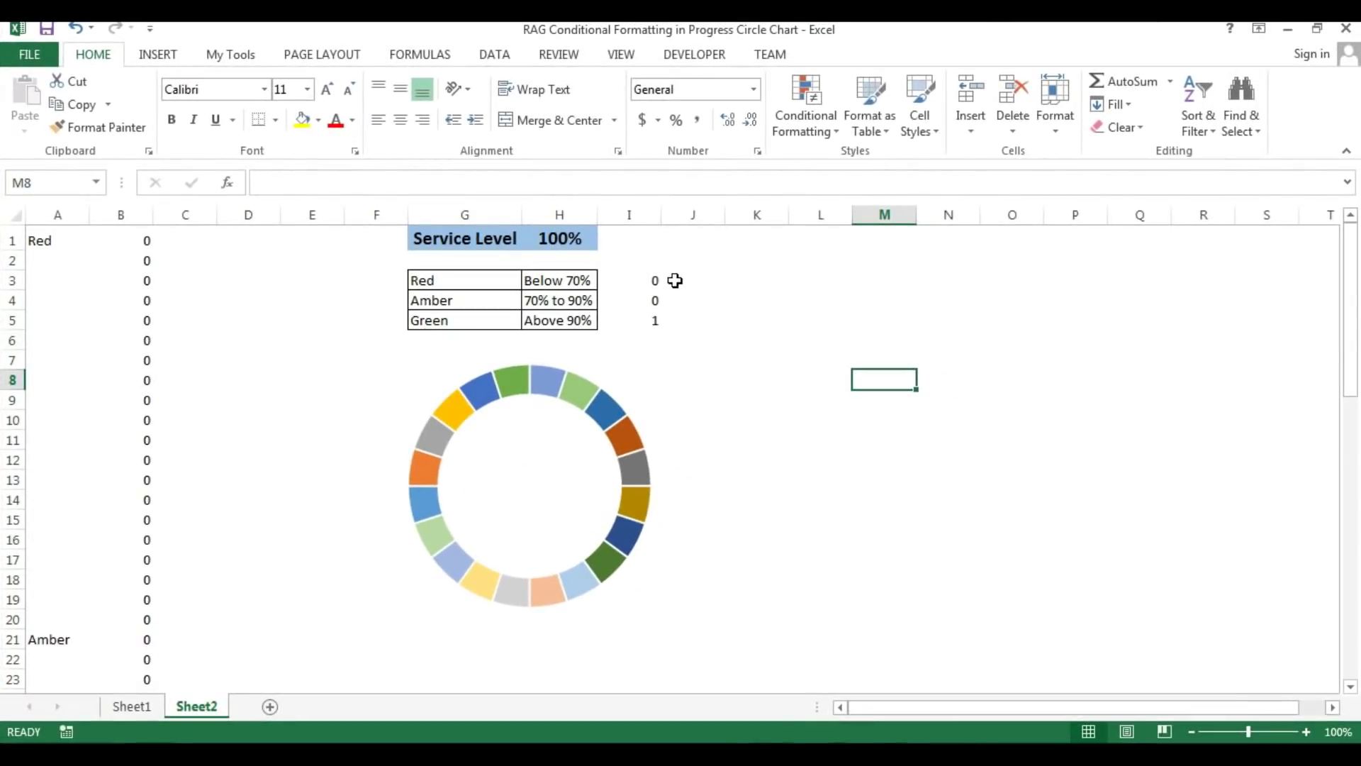
- Give the first slice clockwise from the ring's top a solid standard green fill and select the next slice clockwise
click(557, 237)
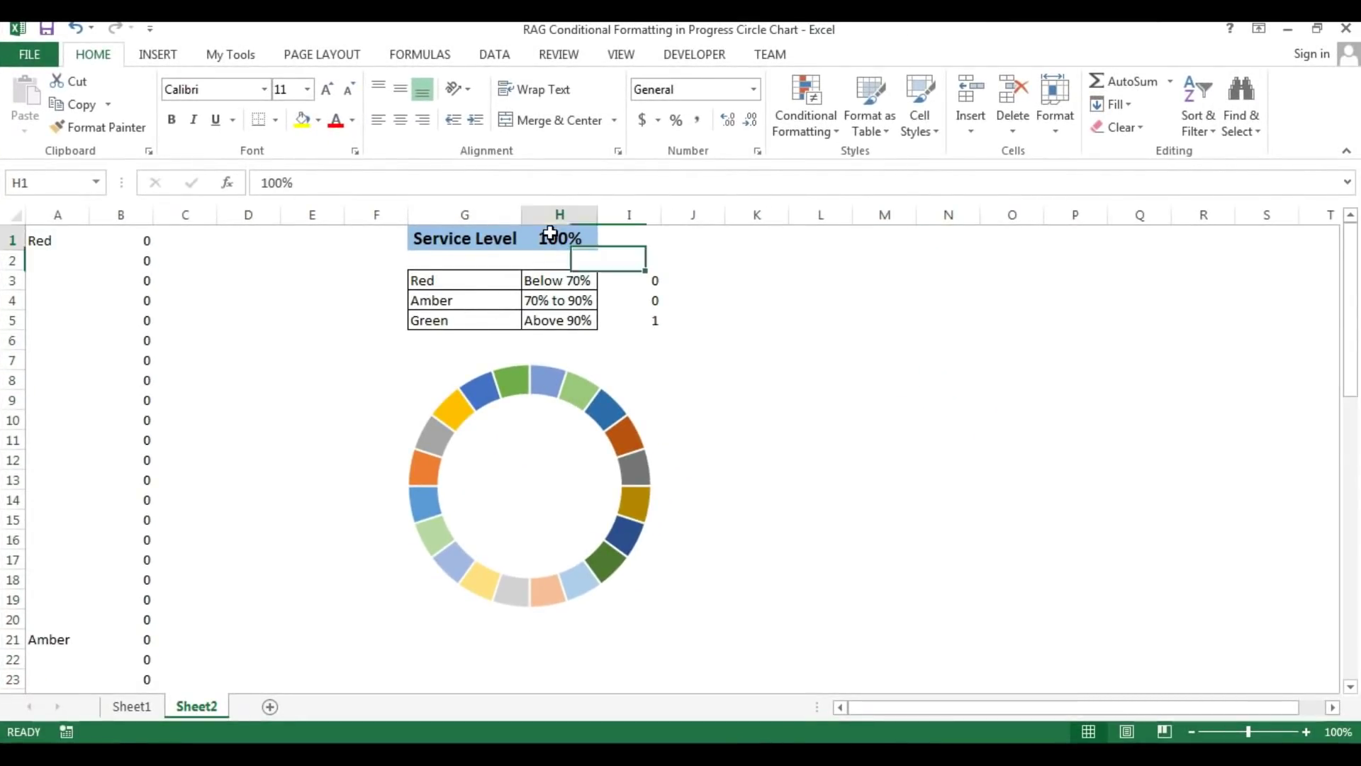
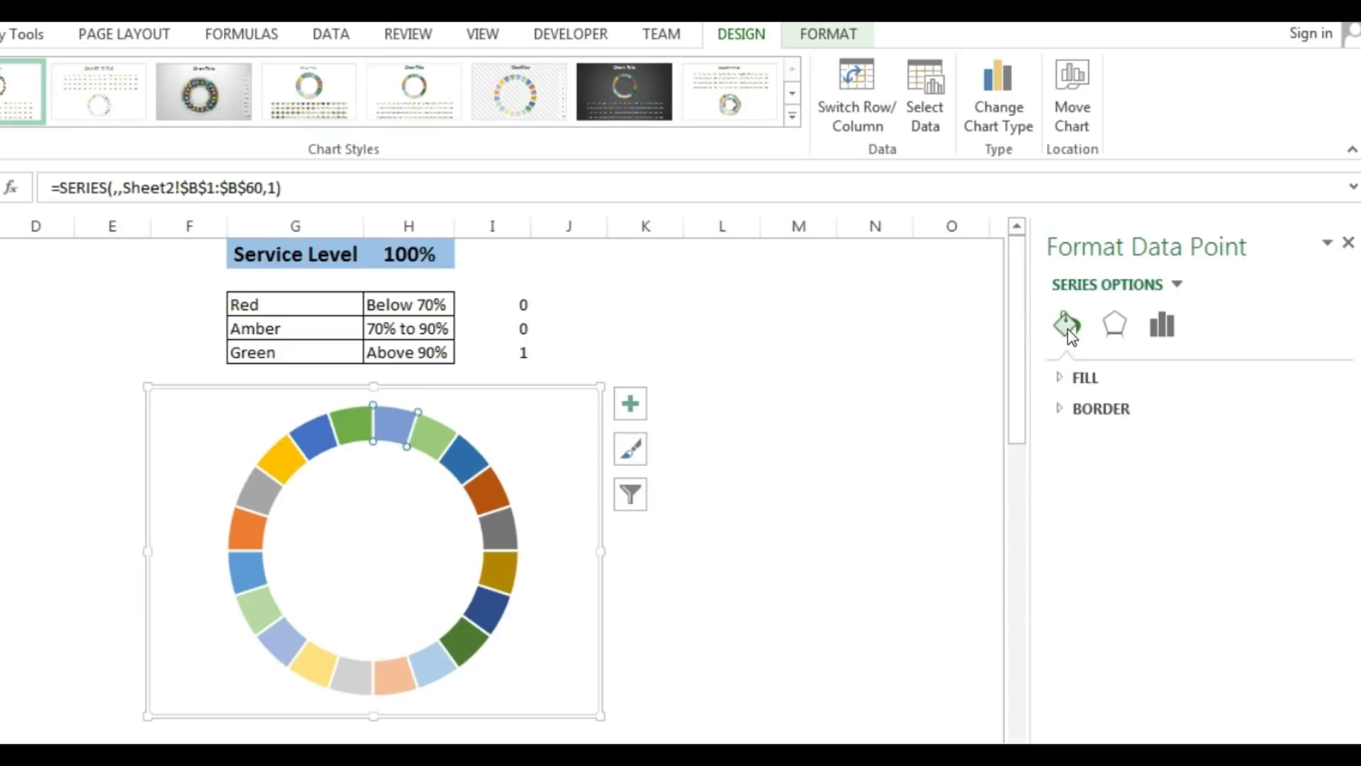
click(1075, 378)
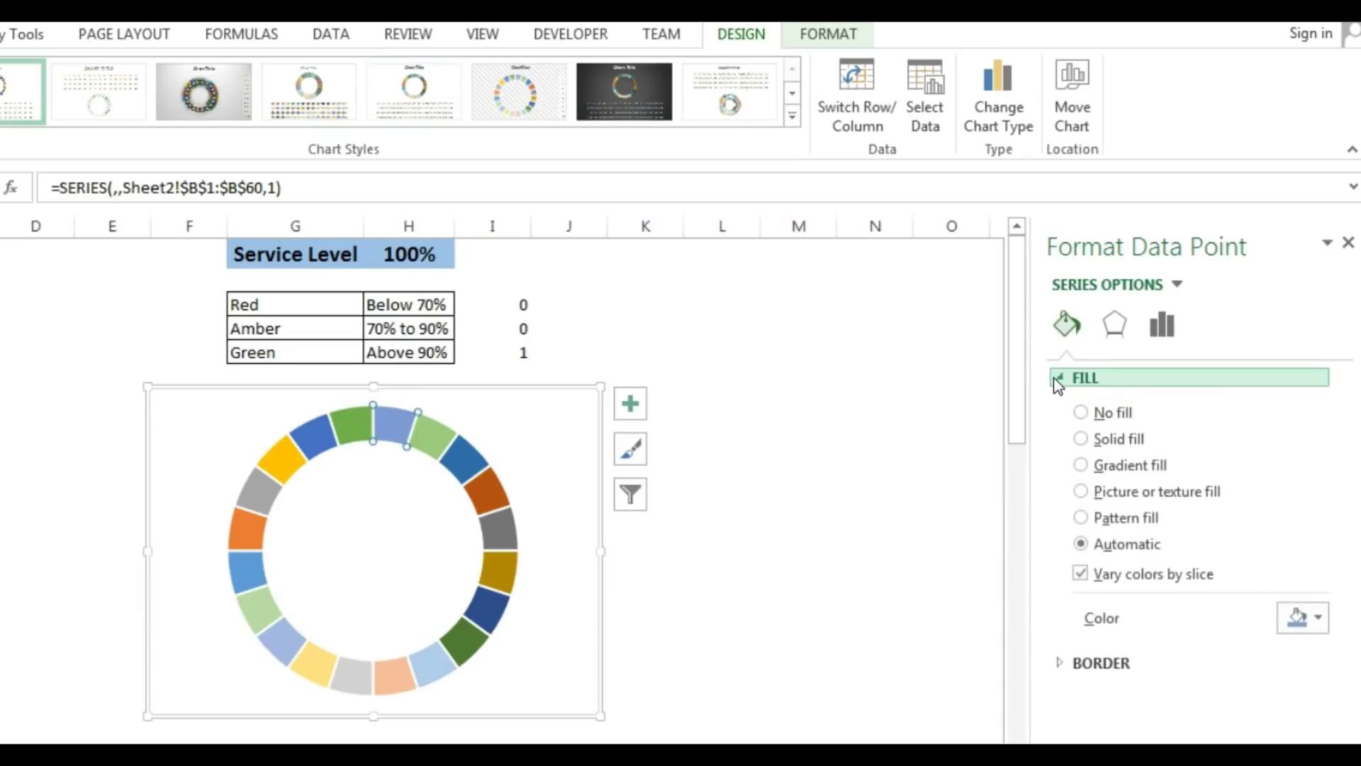
click(1083, 440)
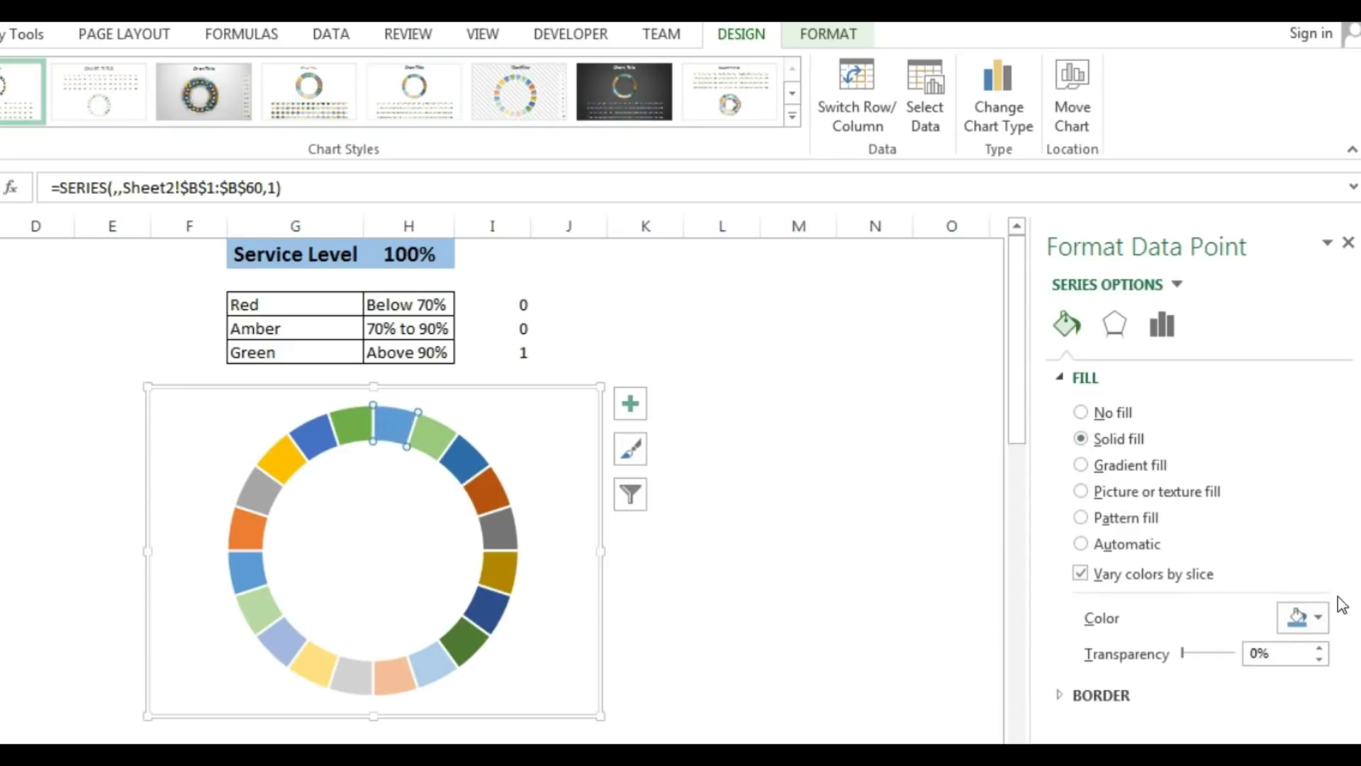
click(1320, 624)
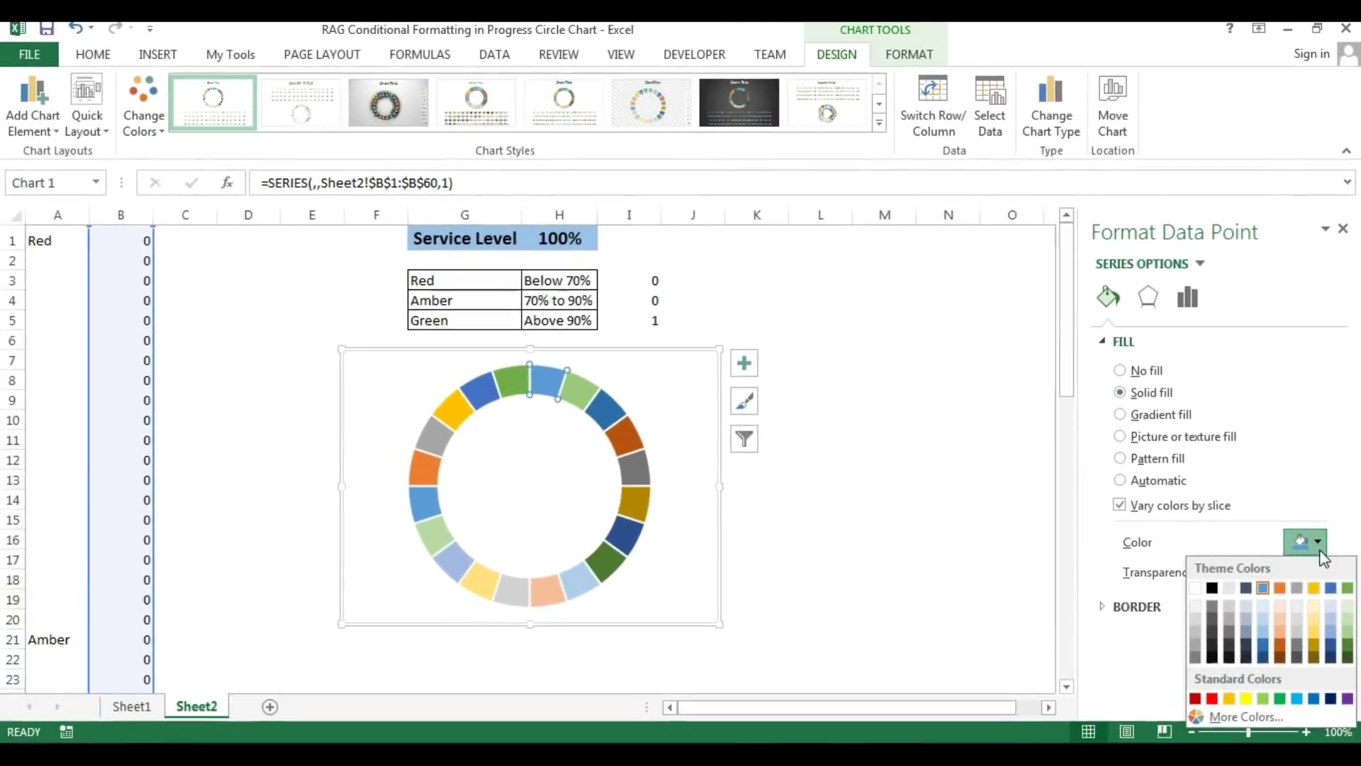
click(1280, 699)
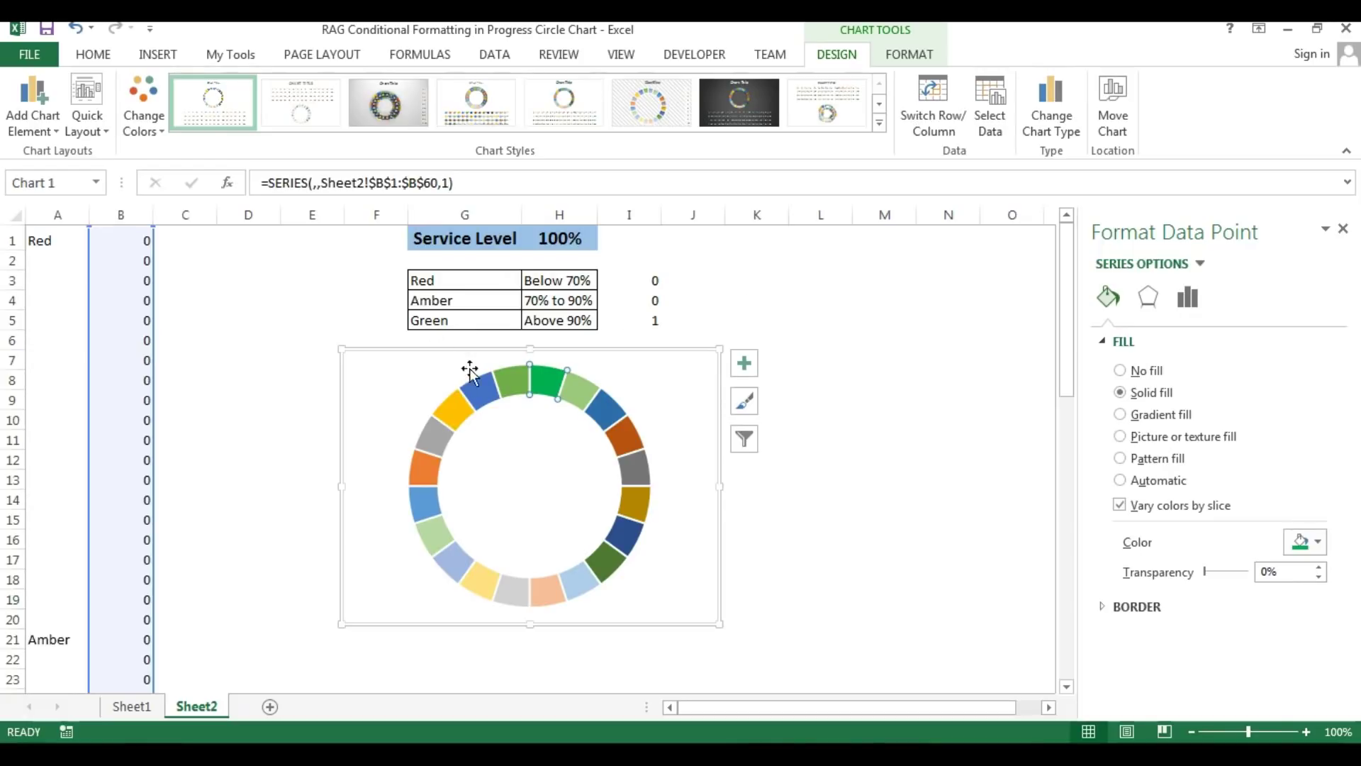
click(582, 397)
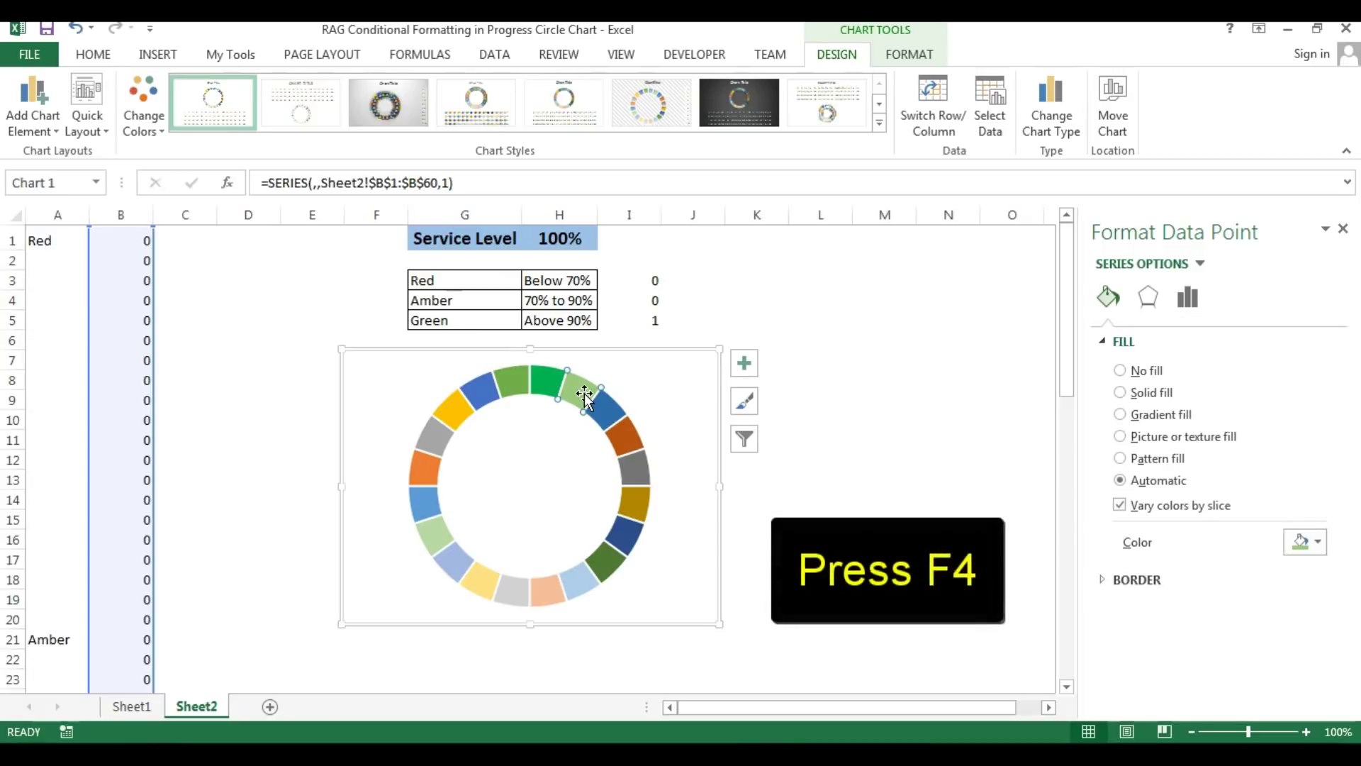
- Repeat the solid green fill on every remaining slice clockwise around the ring, starting from the second slice, and deselect the chart
key(F4)
click(608, 414)
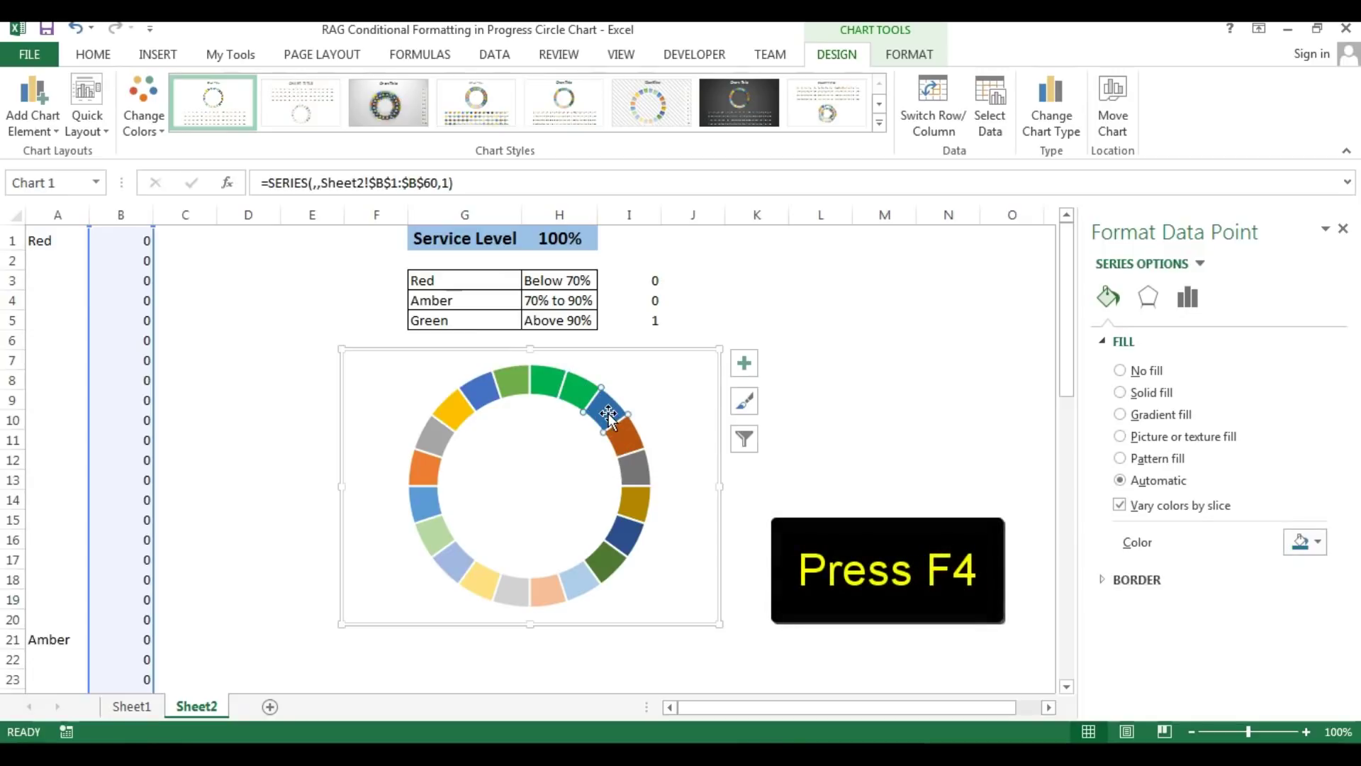
key(F4)
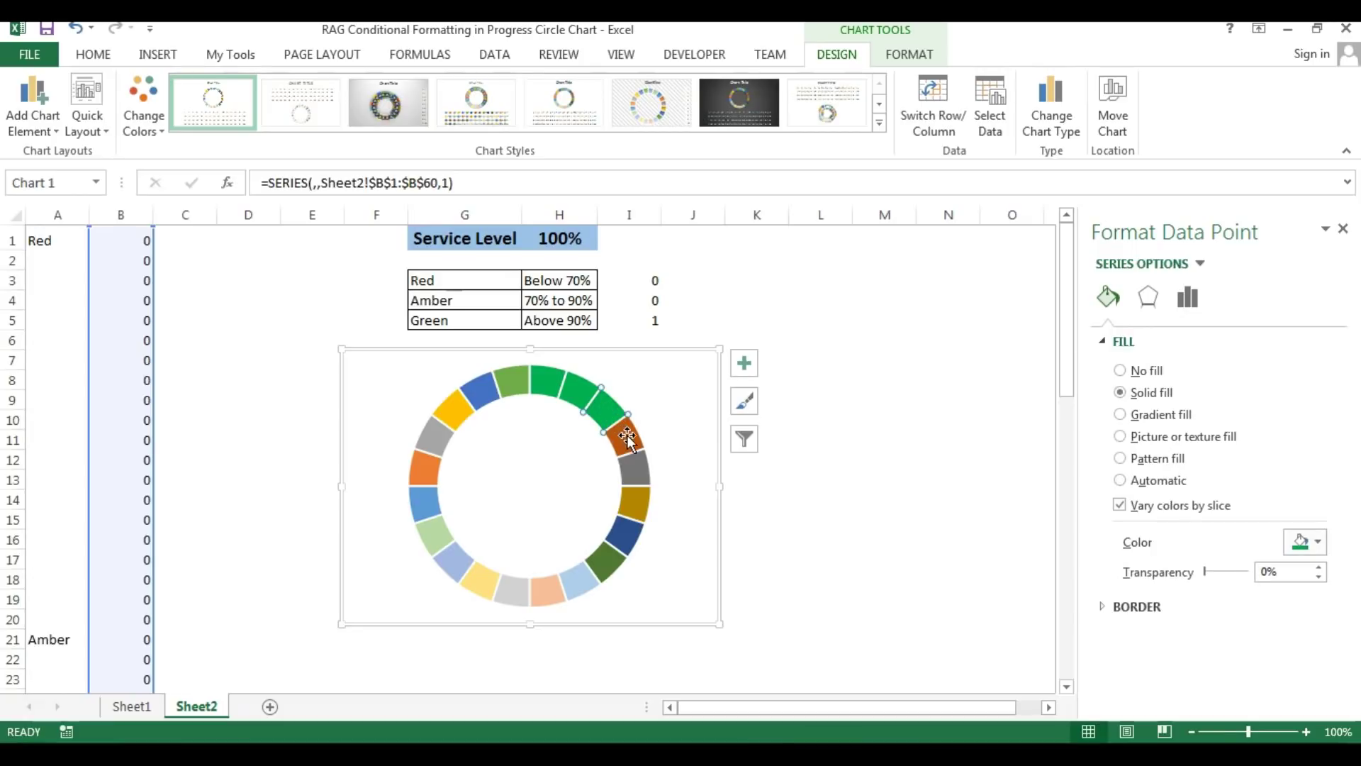
click(627, 435)
key(F4)
click(638, 470)
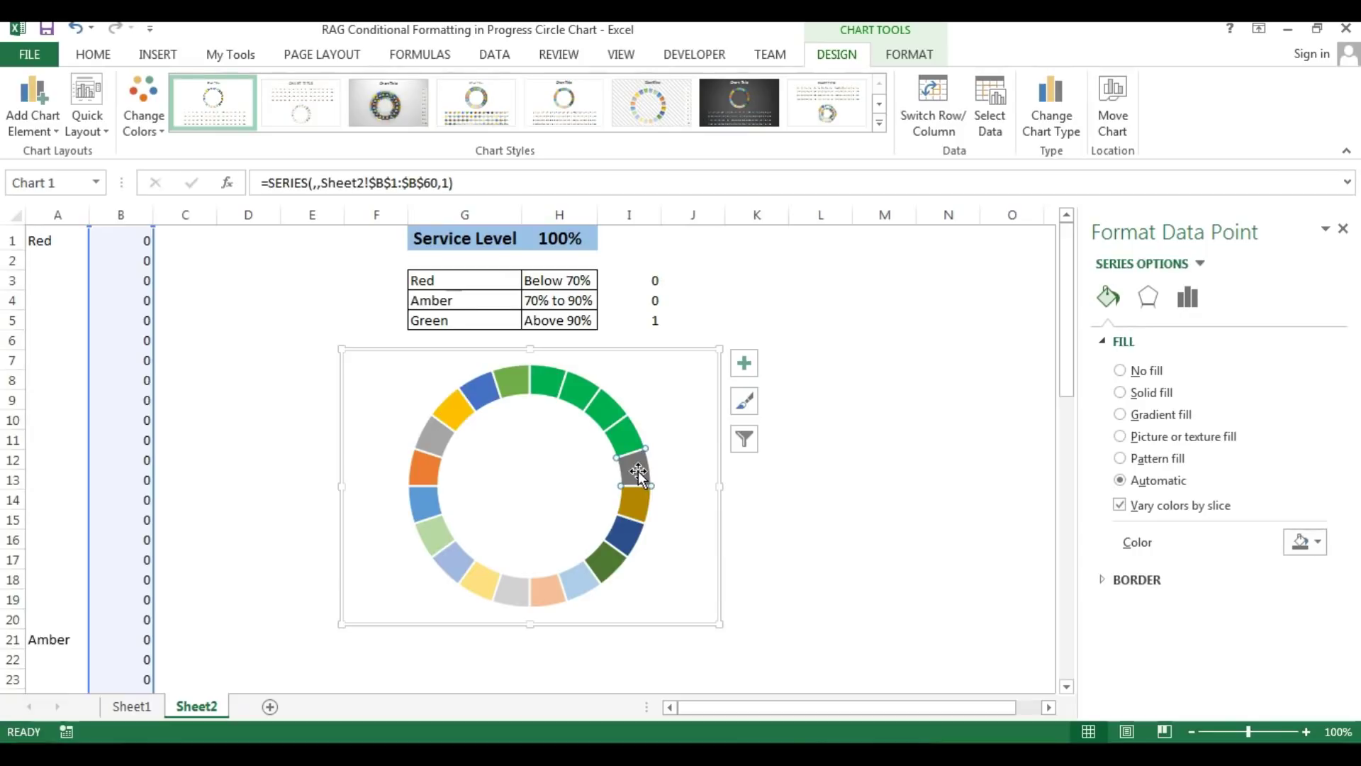
key(F4)
click(641, 495)
key(F4)
click(607, 555)
key(F4)
click(477, 577)
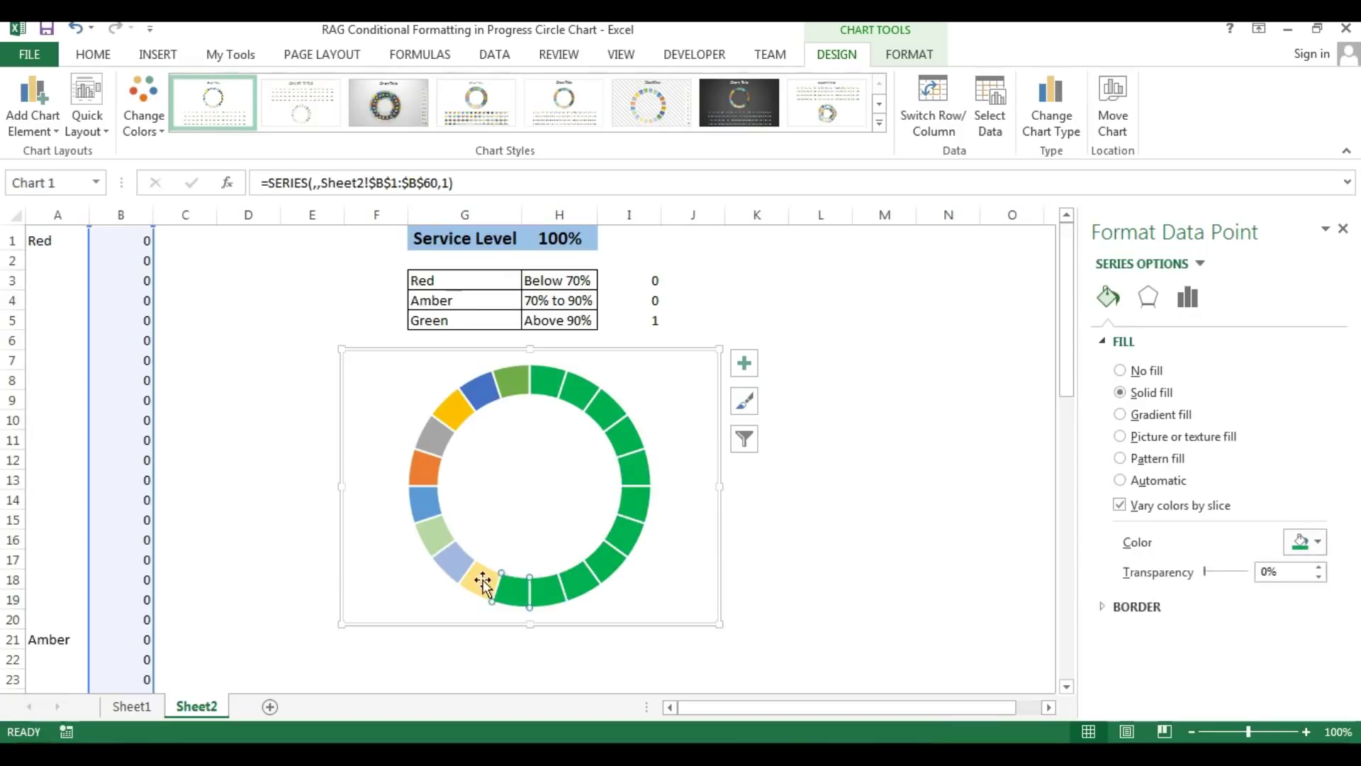
key(F4)
click(425, 500)
key(F4)
click(424, 466)
key(F4)
click(433, 435)
key(F4)
click(452, 409)
key(F4)
click(479, 393)
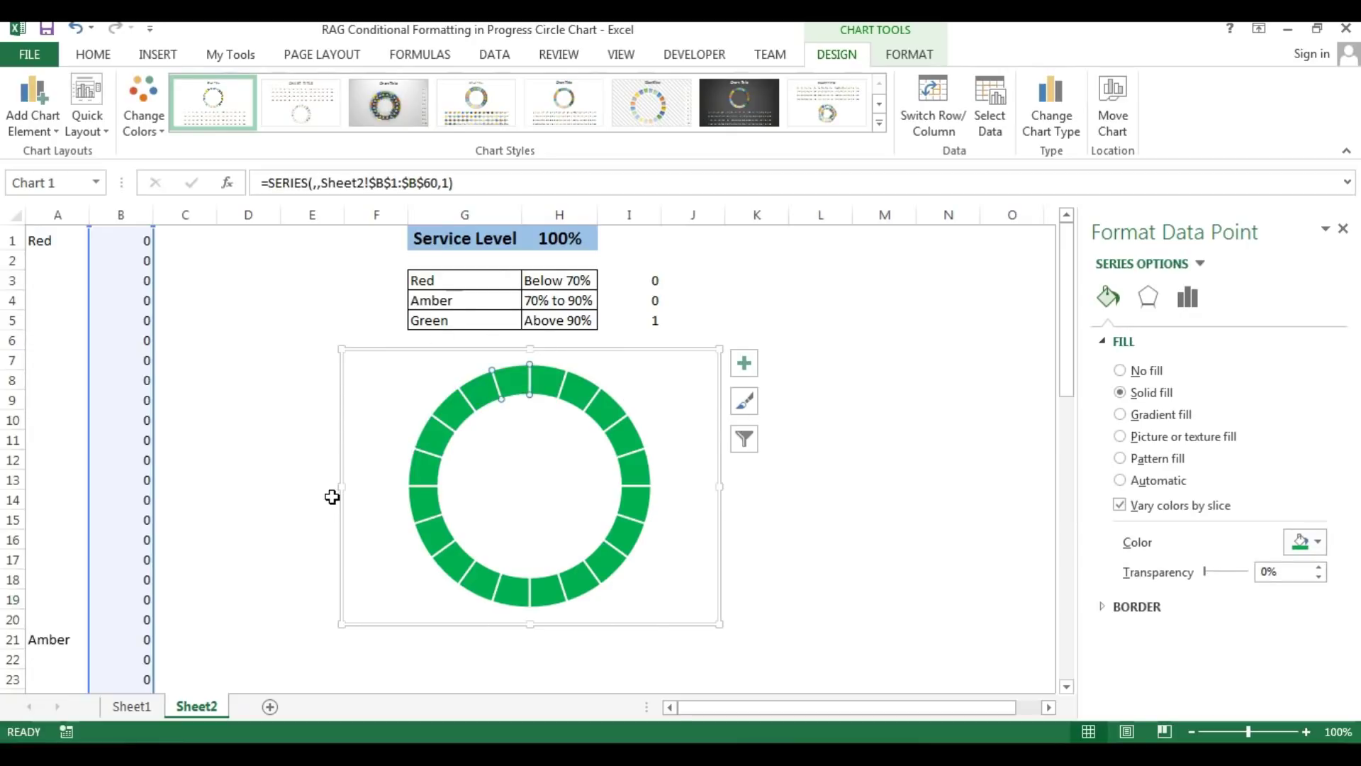
mouse_move(498, 573)
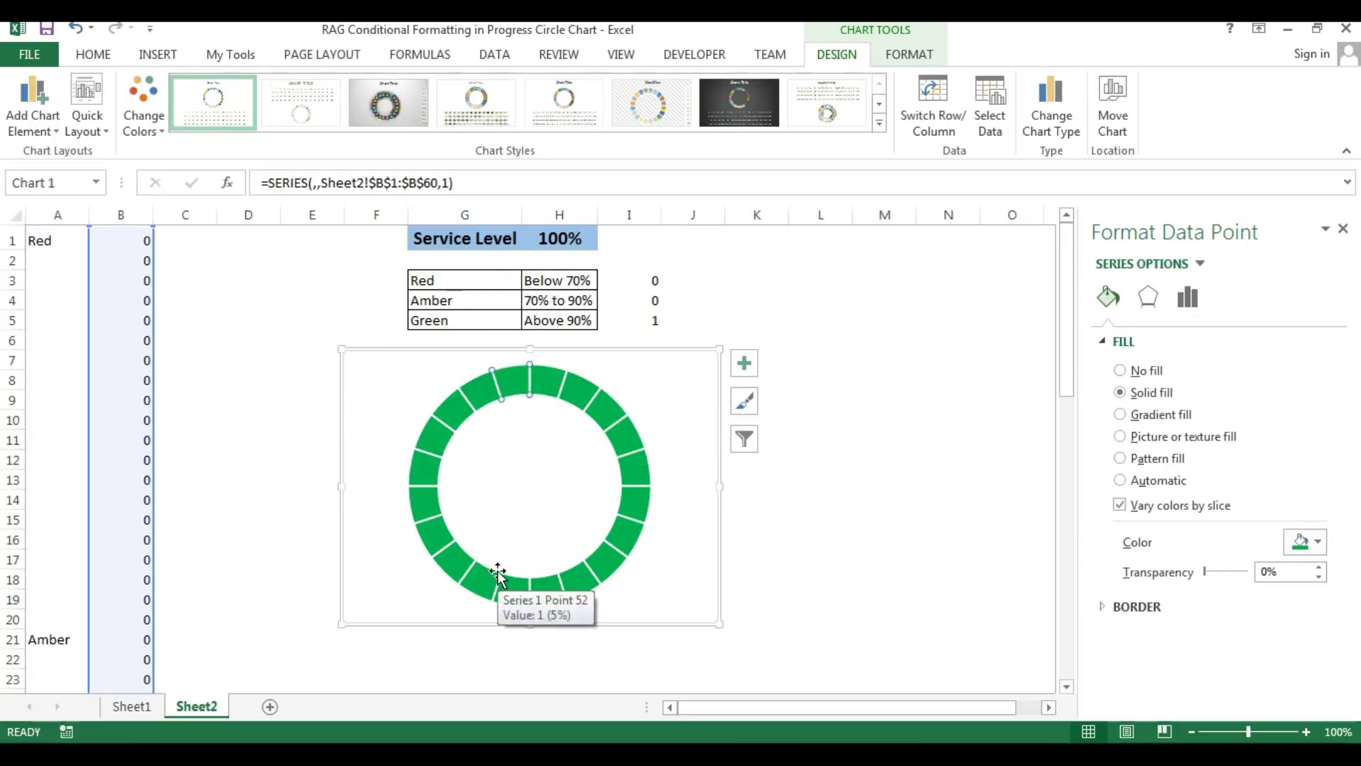
click(881, 517)
click(841, 397)
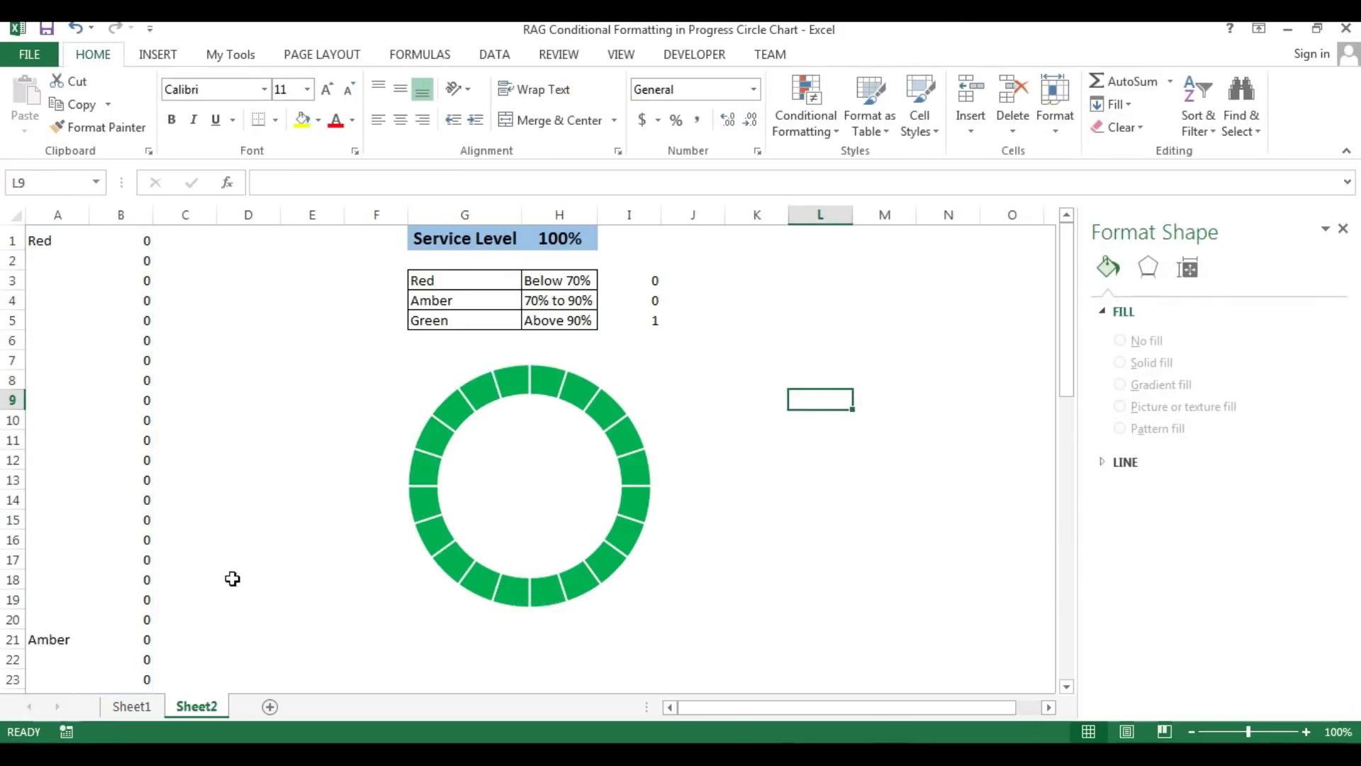
- Examine the Green helper values in B41:B60 and compare them with the green flag beside the threshold table
scroll(232, 579, down, 13)
drag(146, 264, 140, 638)
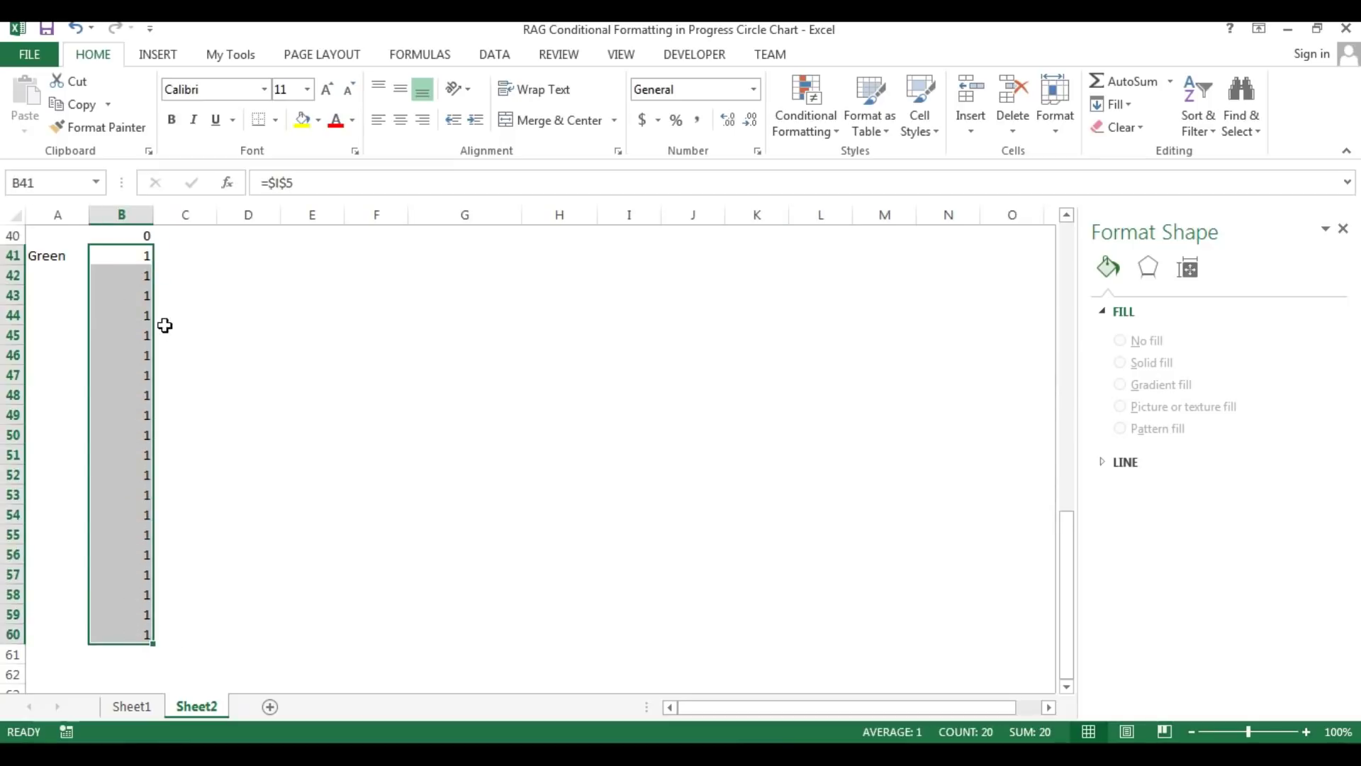
scroll(380, 414, up, 13)
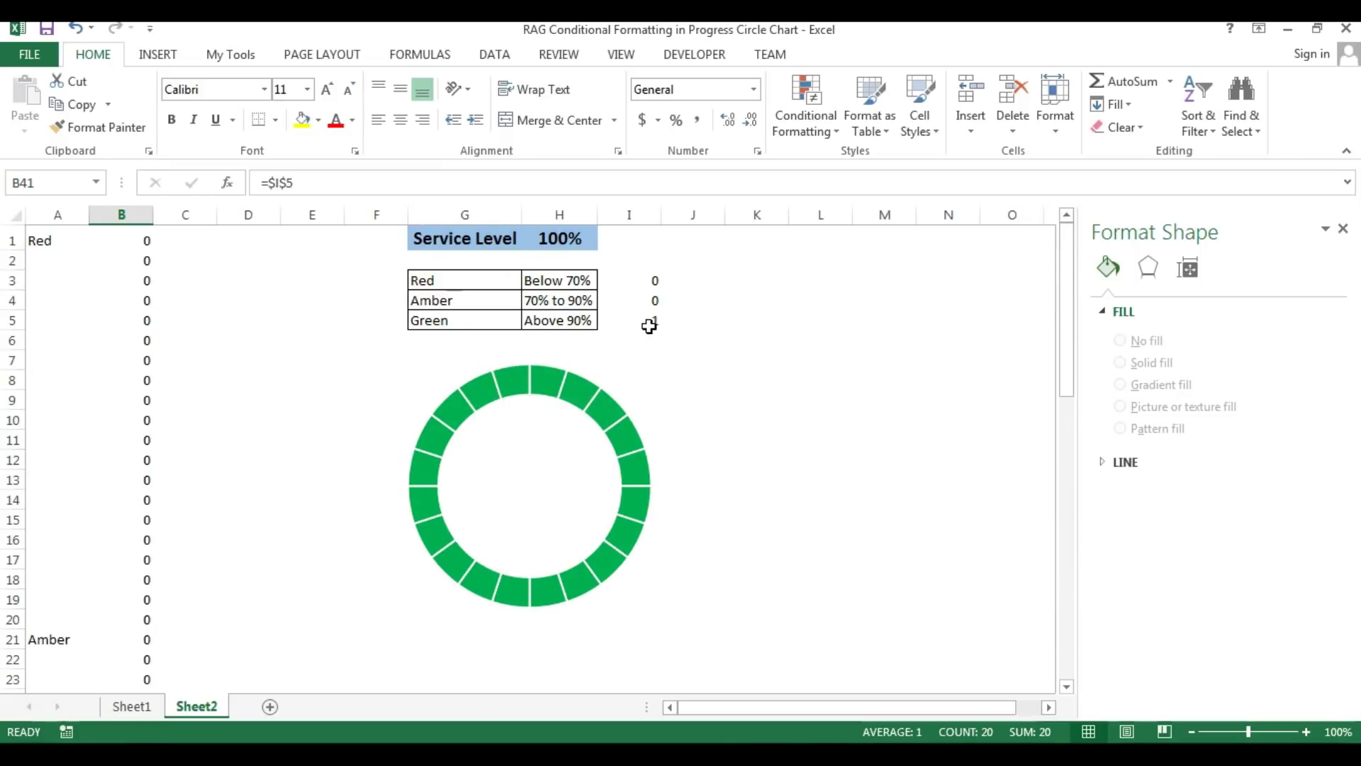
click(857, 426)
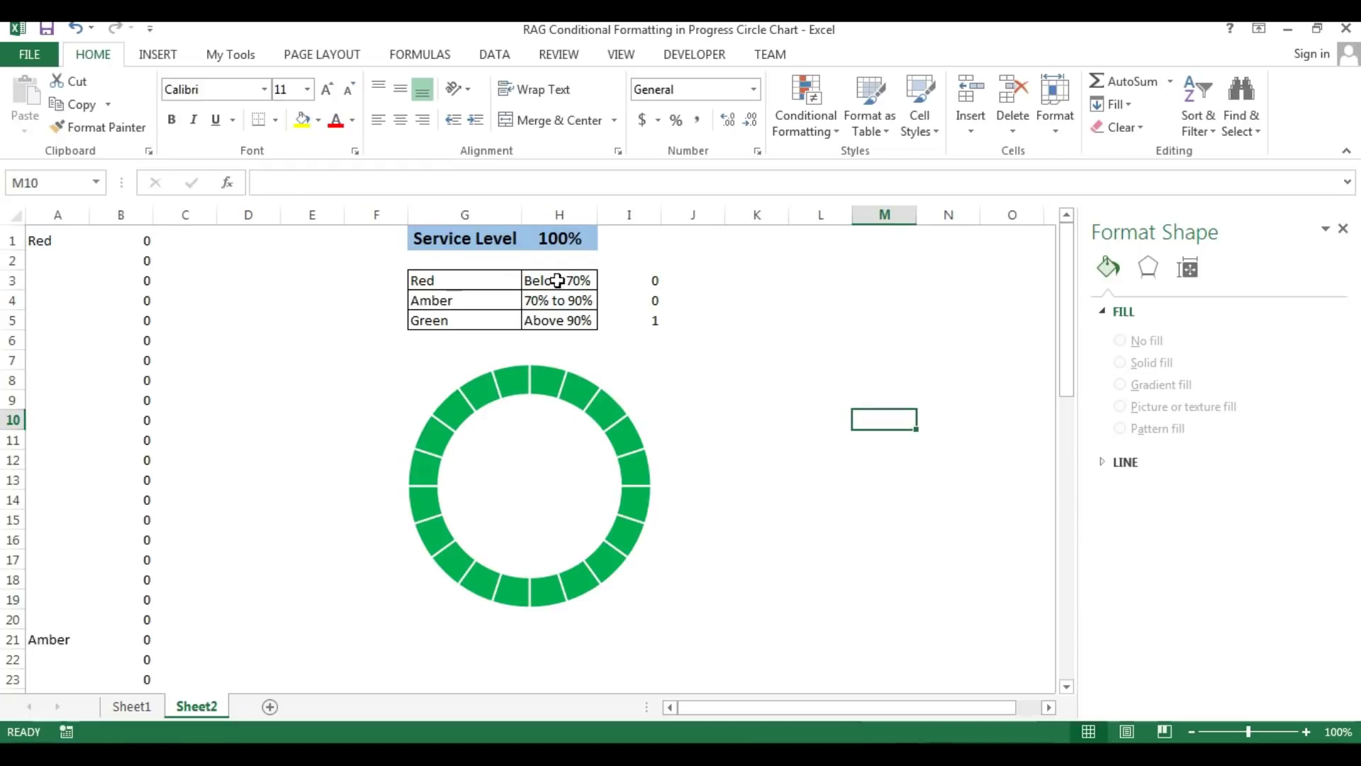
- Set the Service Level in H1 to 75% so the chart shows the Amber slices
click(584, 241)
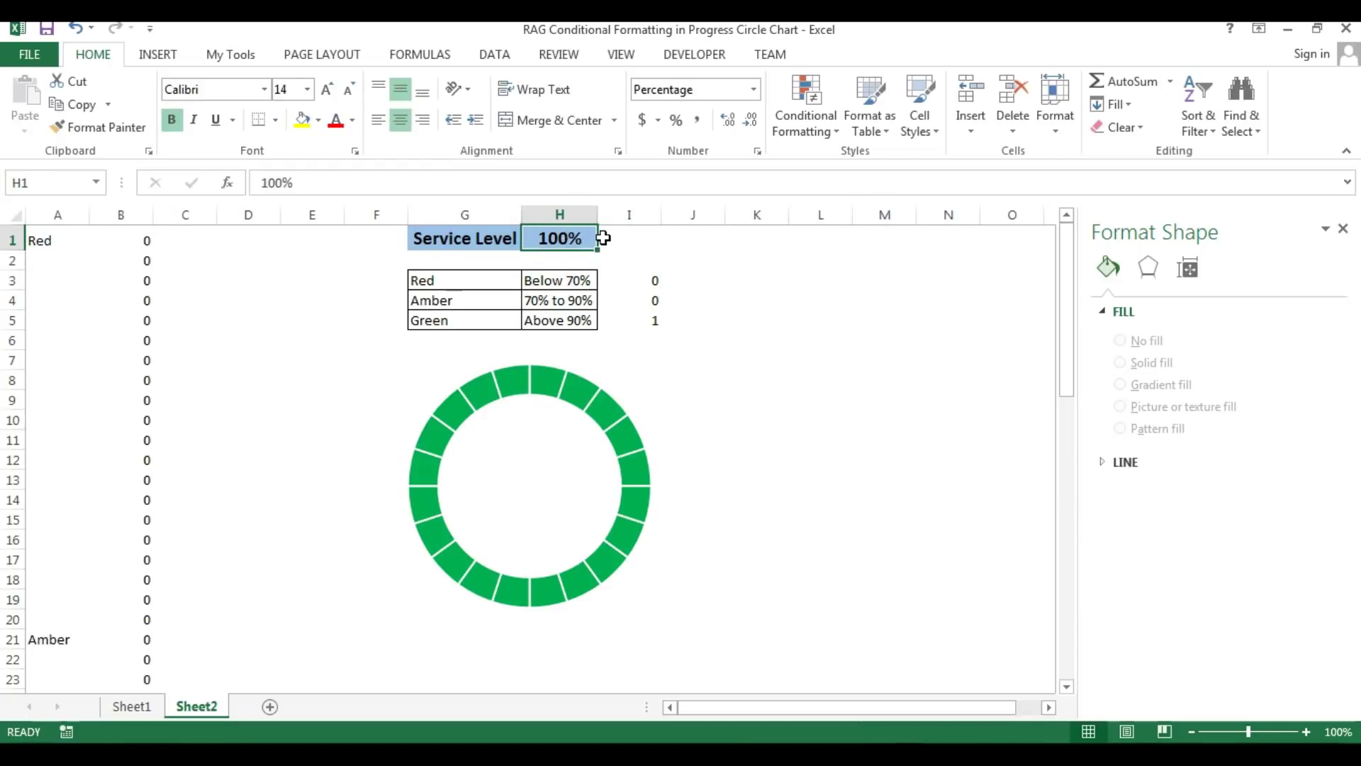
text(75)
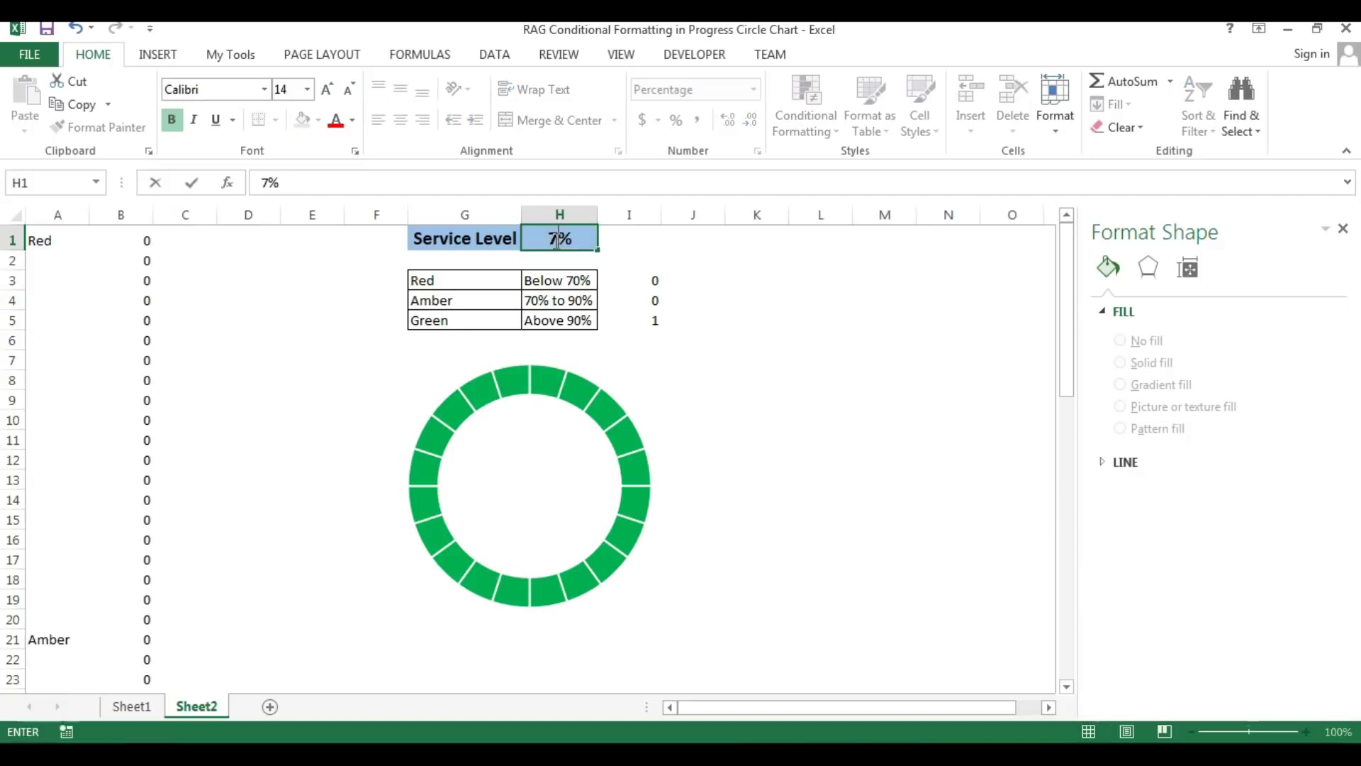
key(Return)
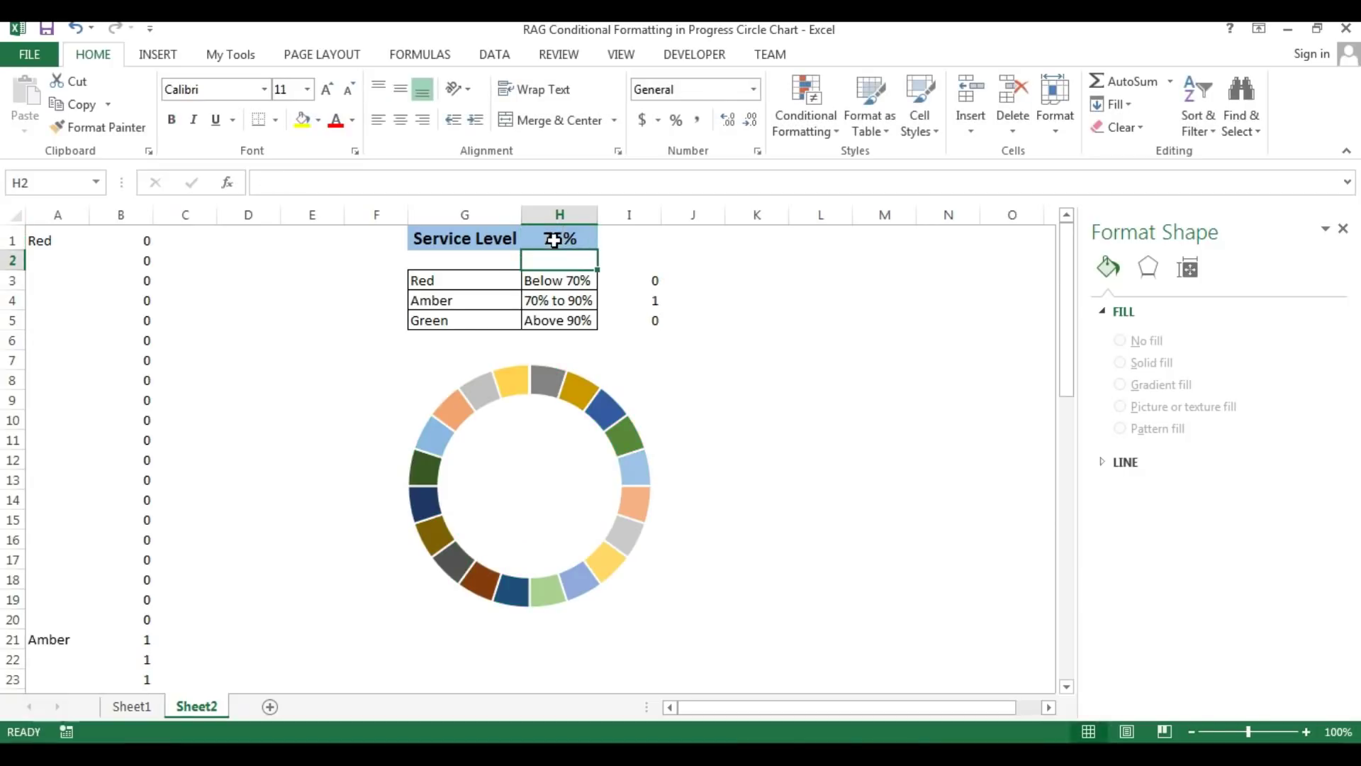
click(452, 302)
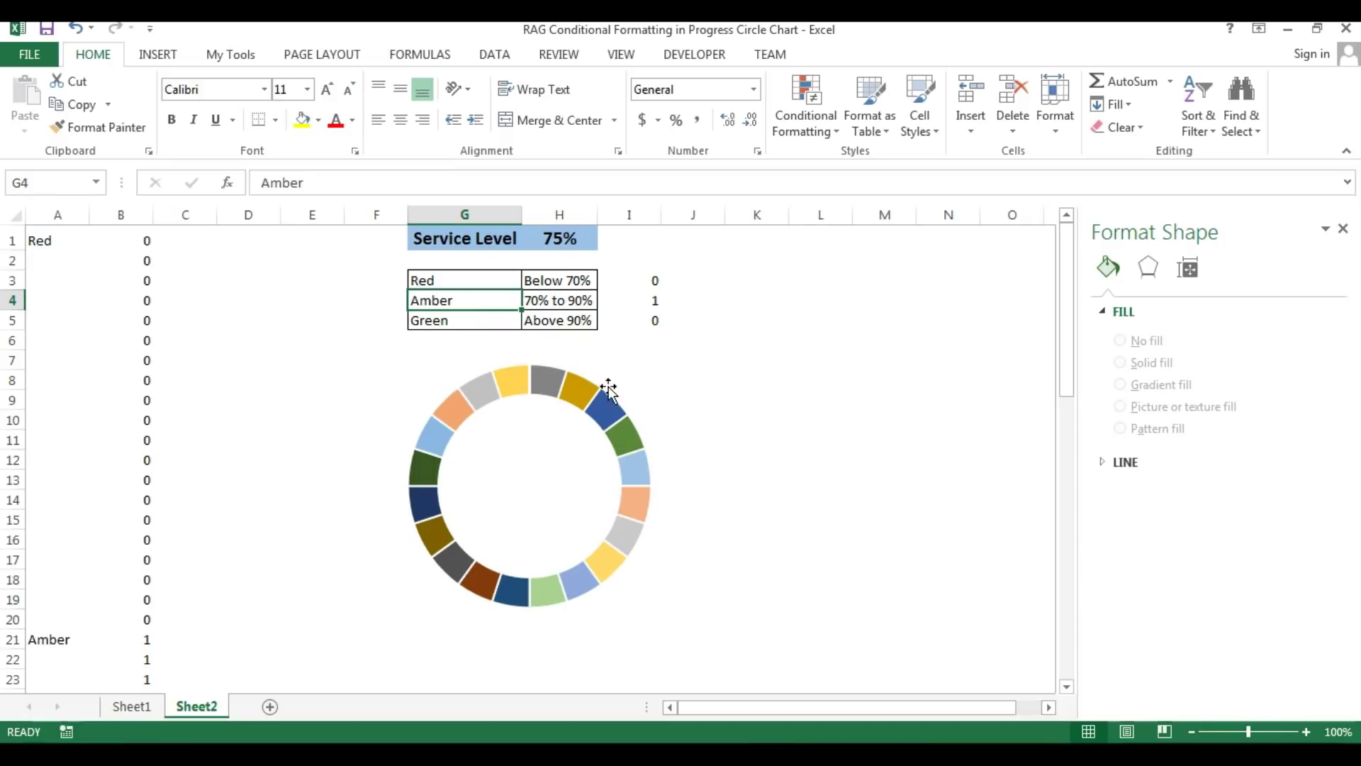
- Give the first Amber slice clockwise from the ring's top a solid standard orange fill
click(550, 381)
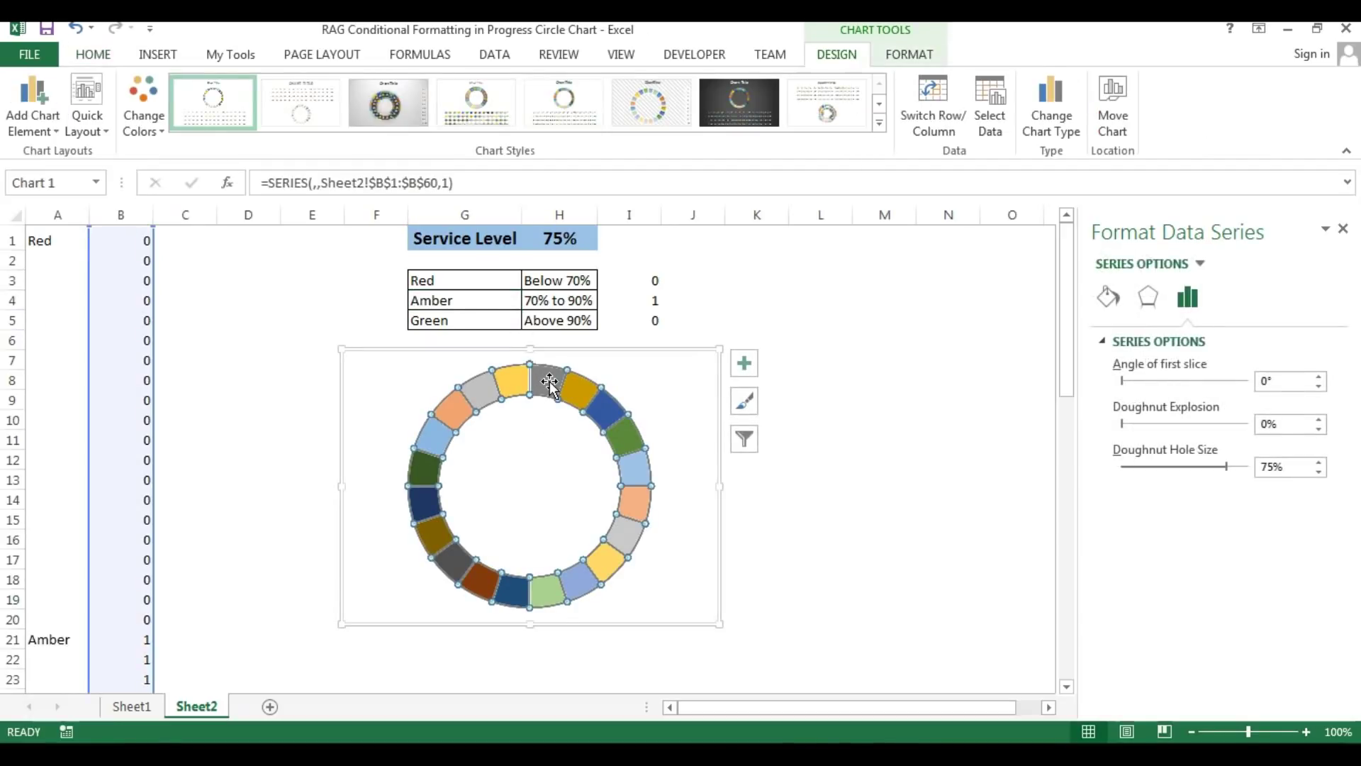
click(549, 381)
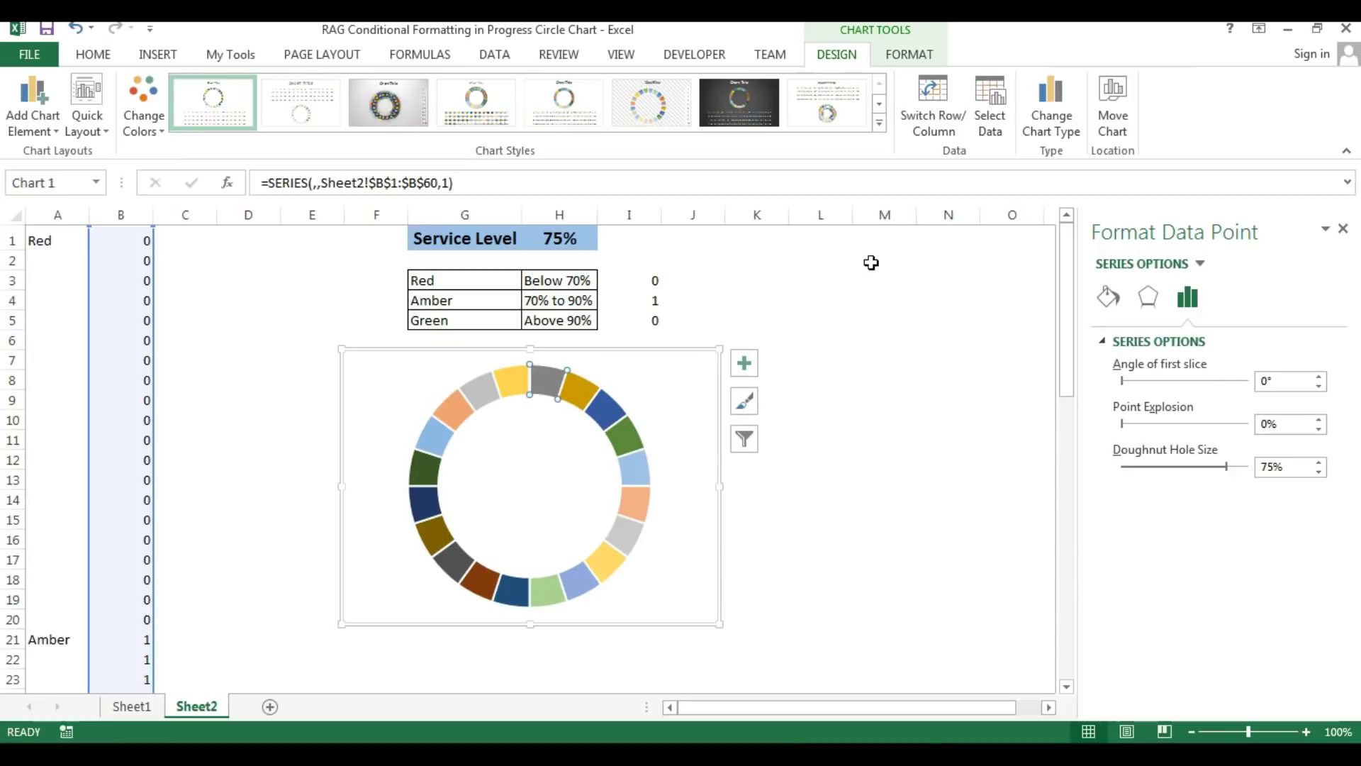
click(1108, 298)
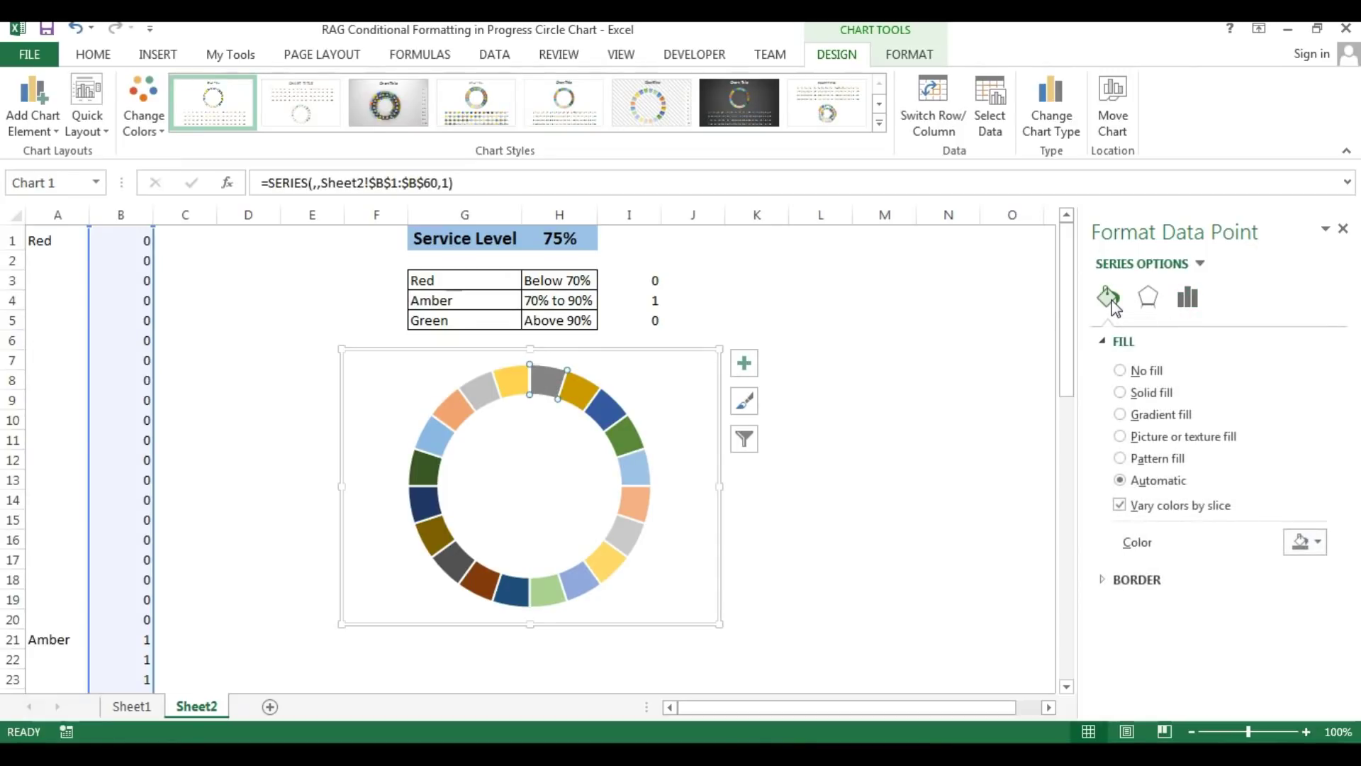
click(1144, 394)
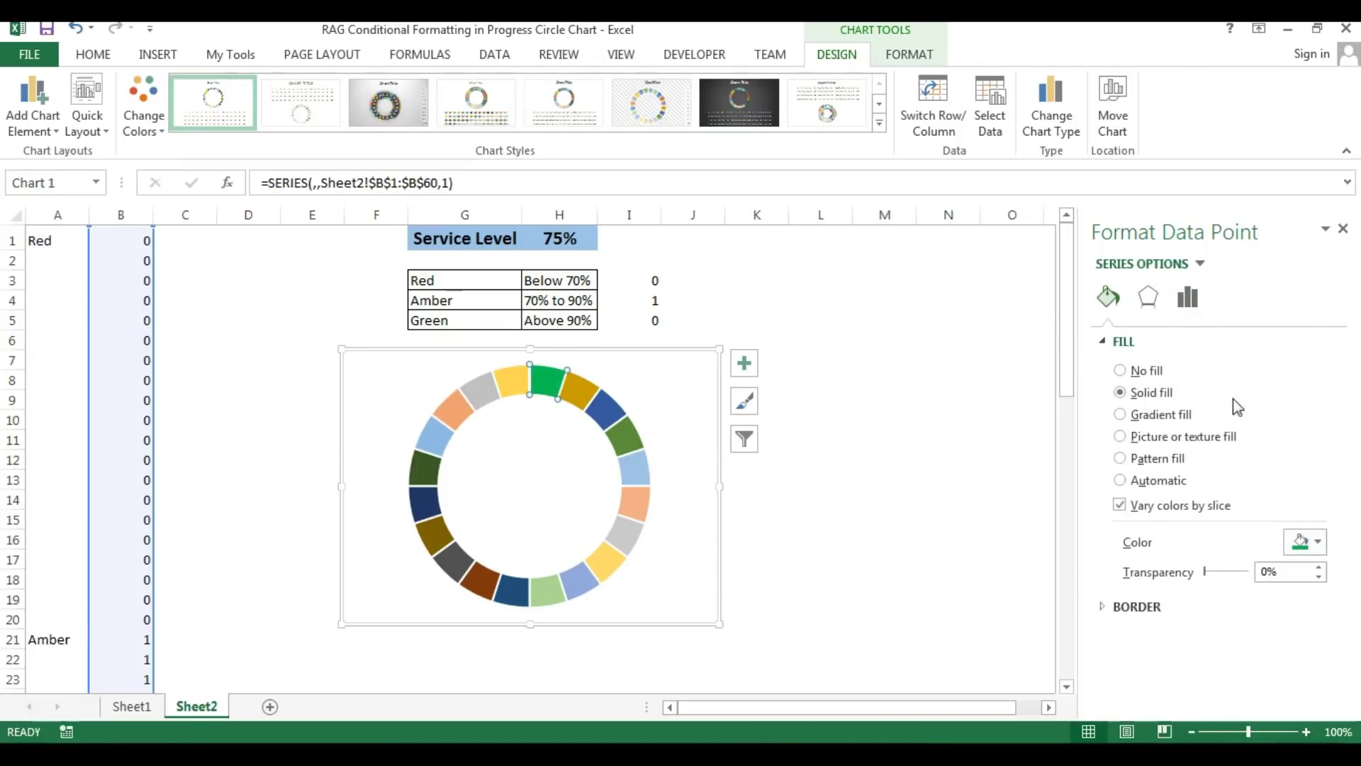
click(1319, 542)
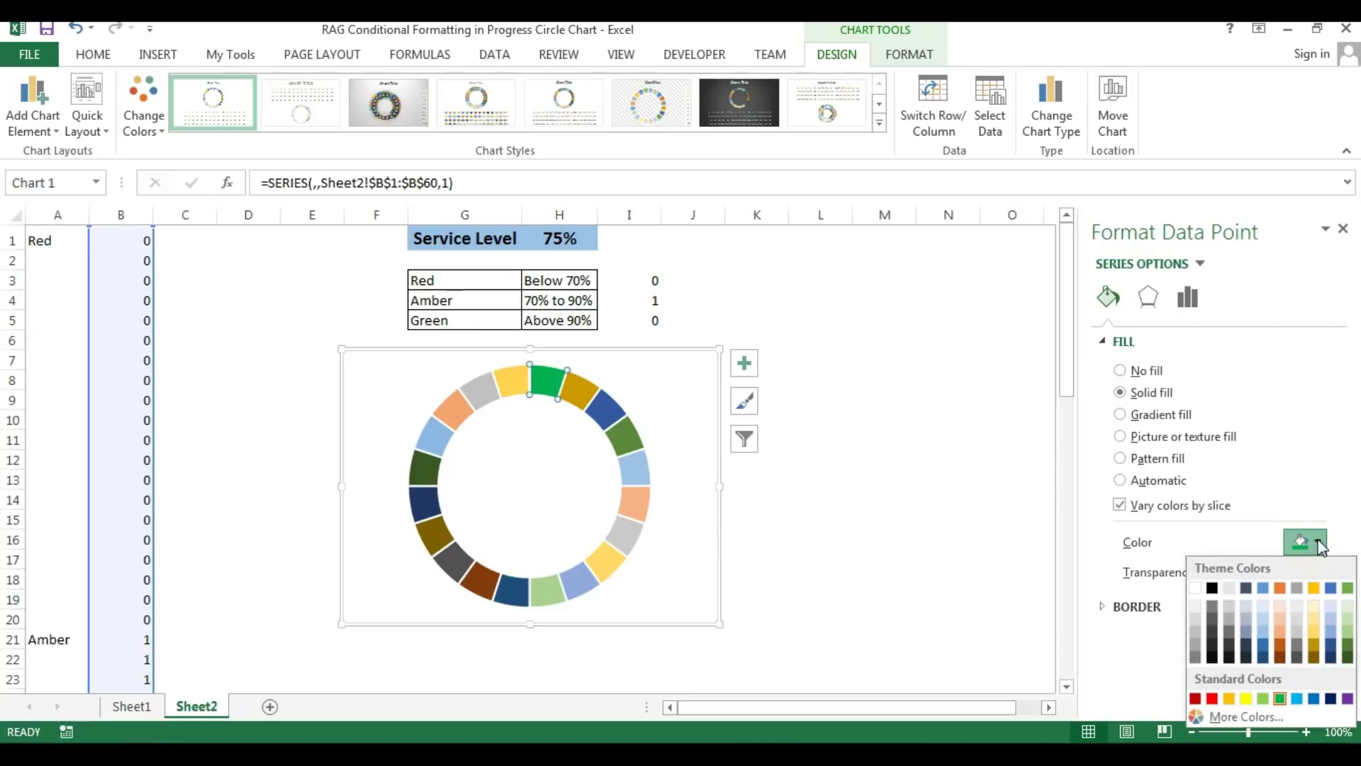
click(1230, 699)
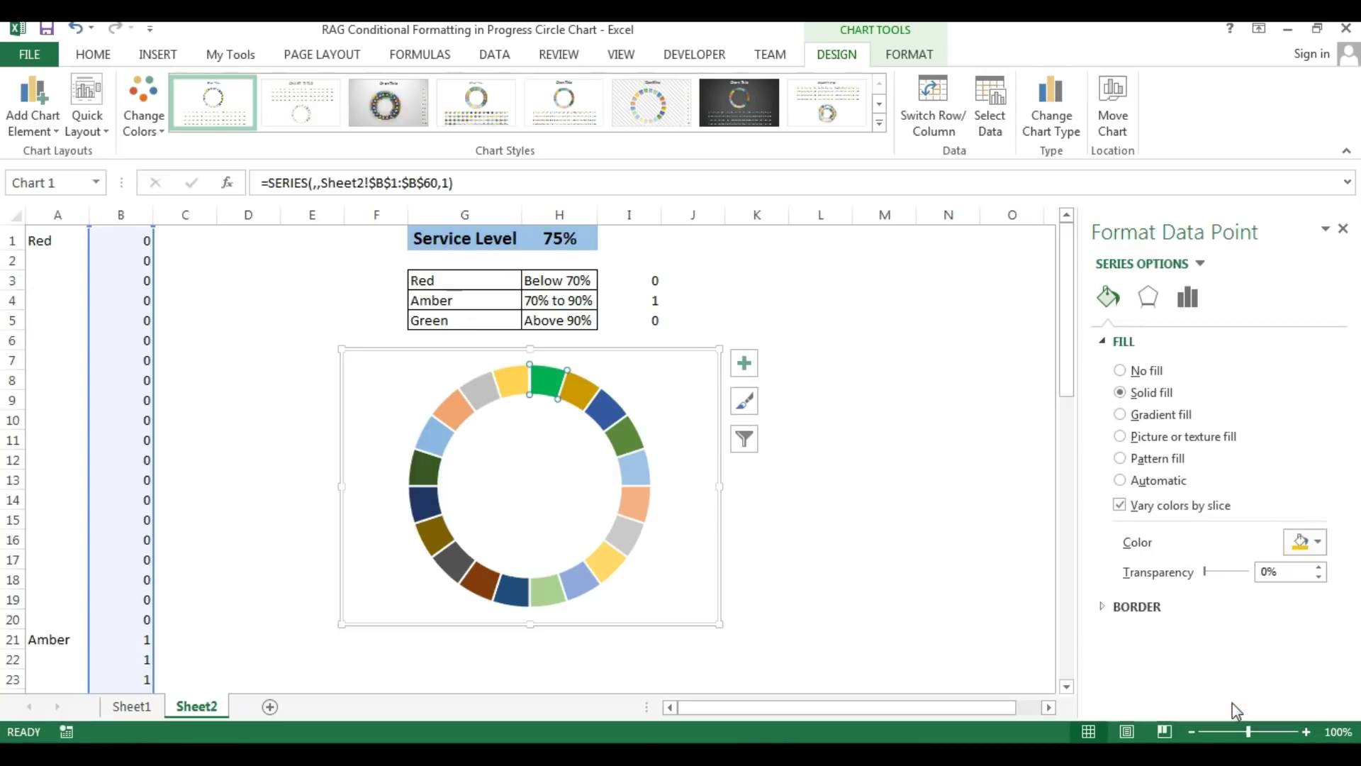
- Repeat the solid orange fill on all the other Amber slices clockwise around the ring and deselect the chart
click(579, 394)
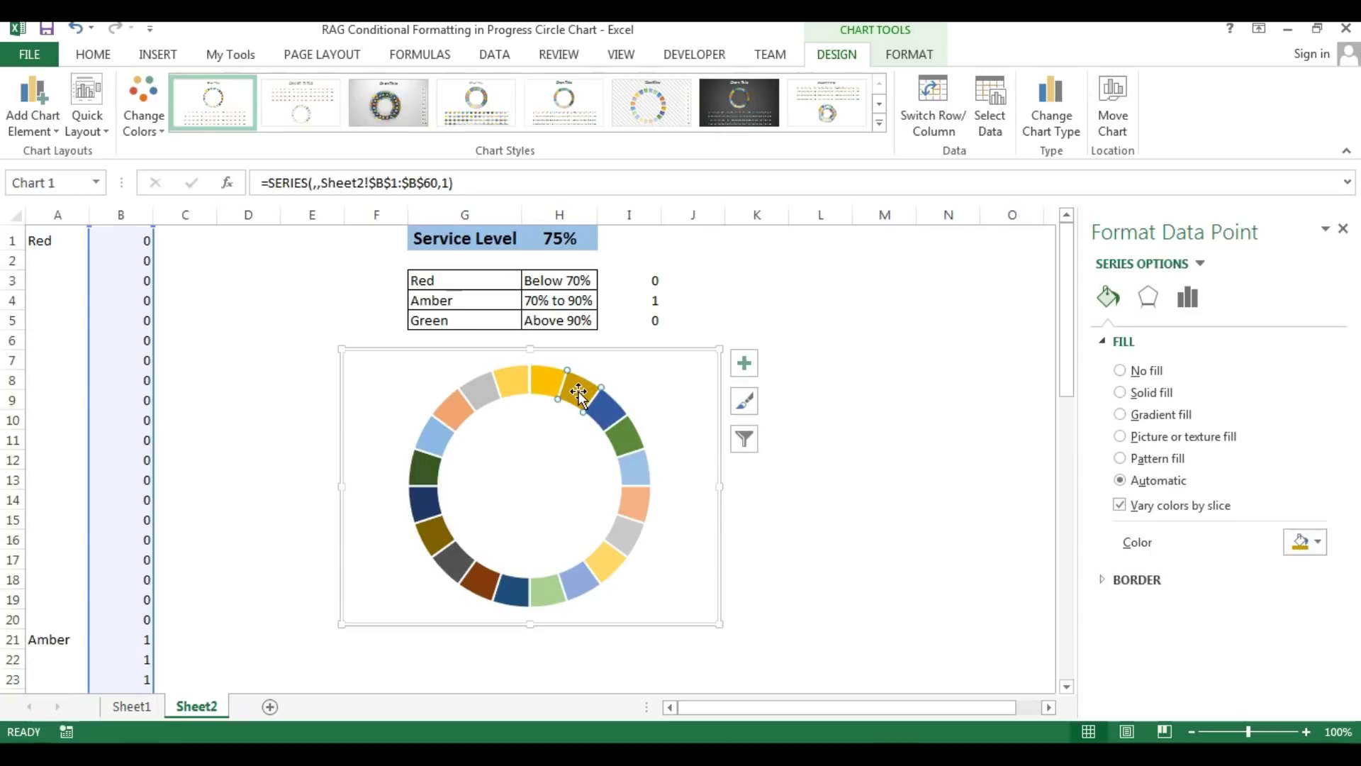
click(604, 409)
key(F4)
click(626, 435)
key(F4)
click(627, 469)
key(F4)
click(599, 537)
key(F4)
click(541, 587)
key(F4)
click(440, 541)
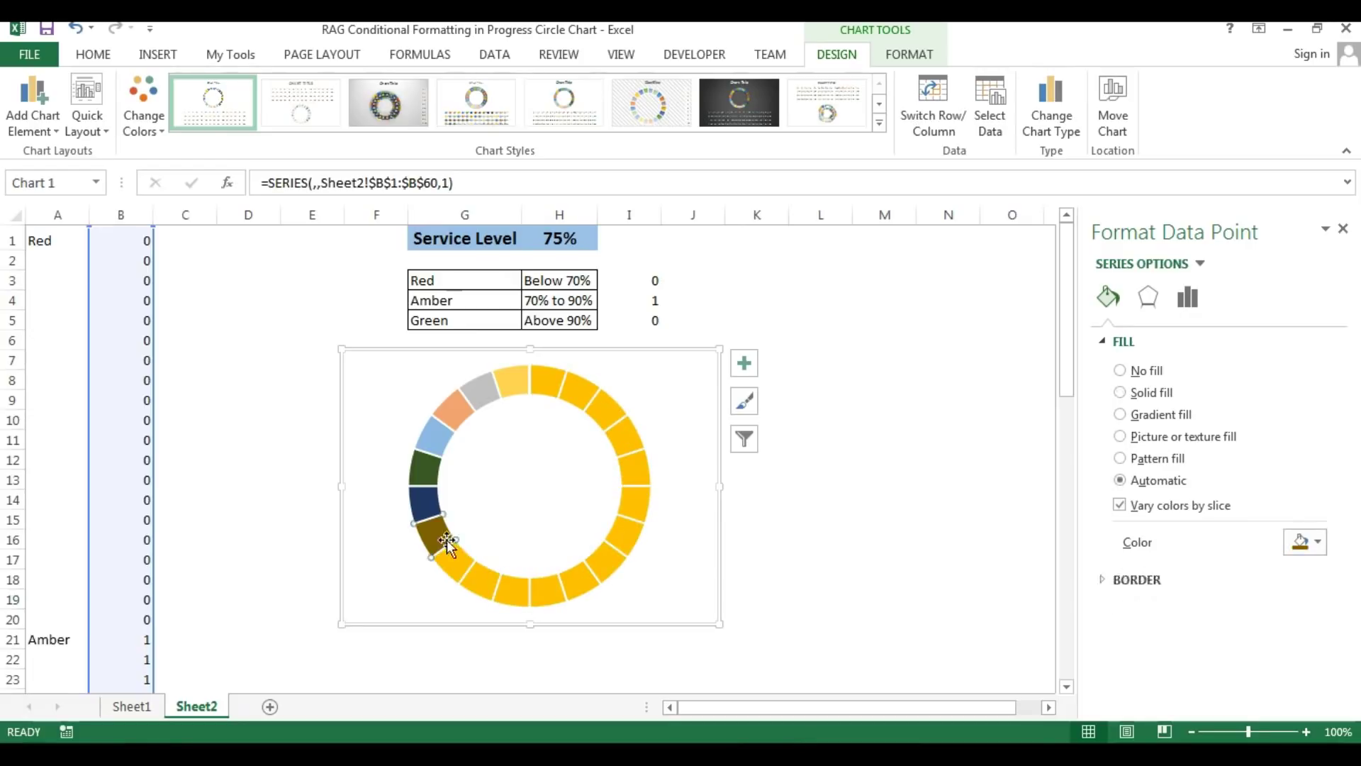
key(F4)
click(479, 401)
key(F4)
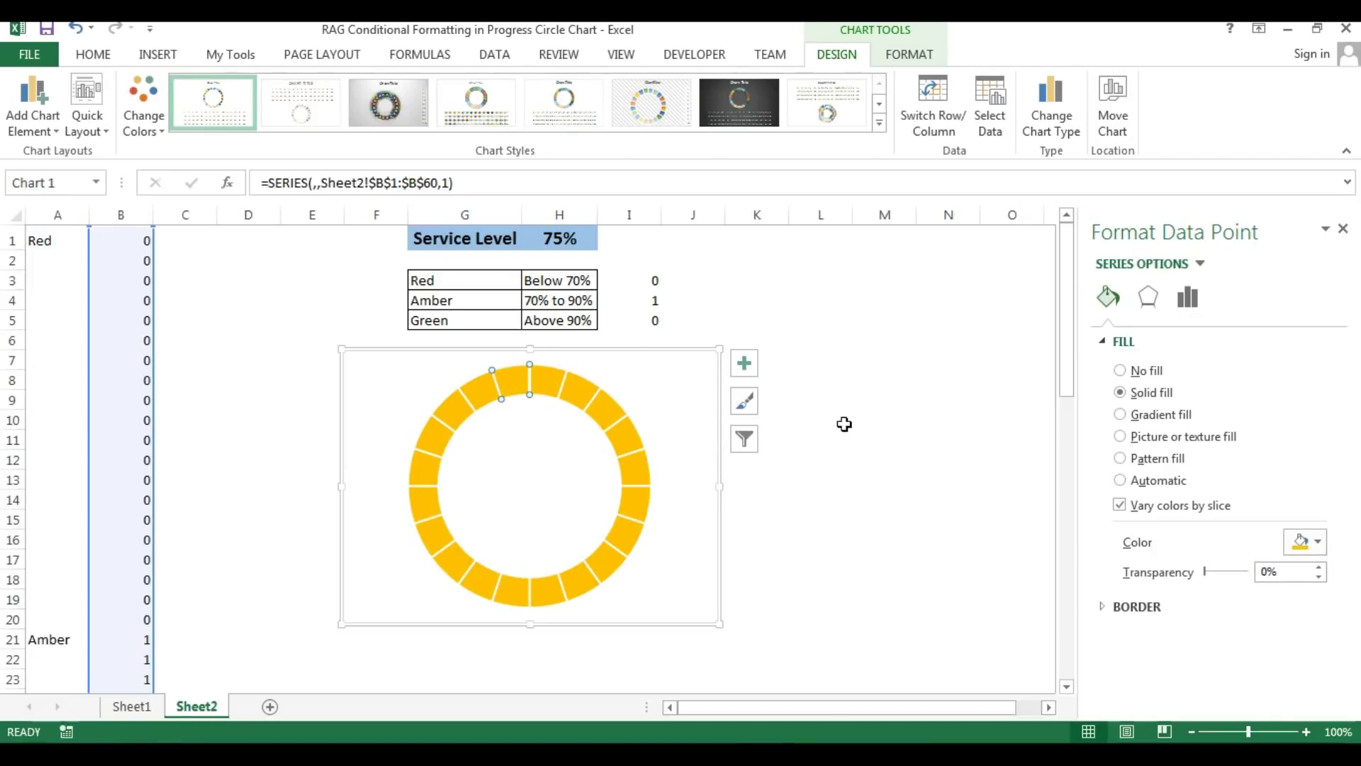
click(844, 424)
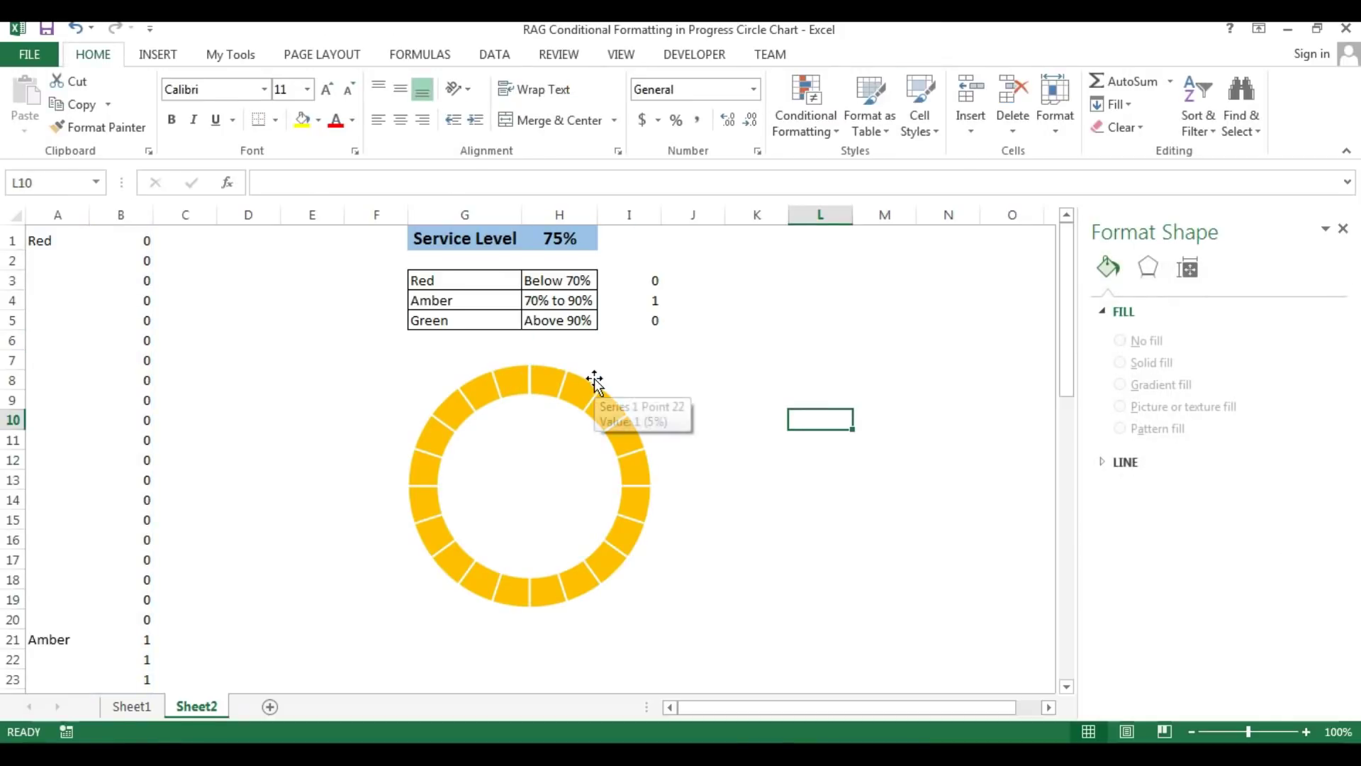
- Set the Service Level in H1 to 60% so the chart shows the Red slices
click(547, 241)
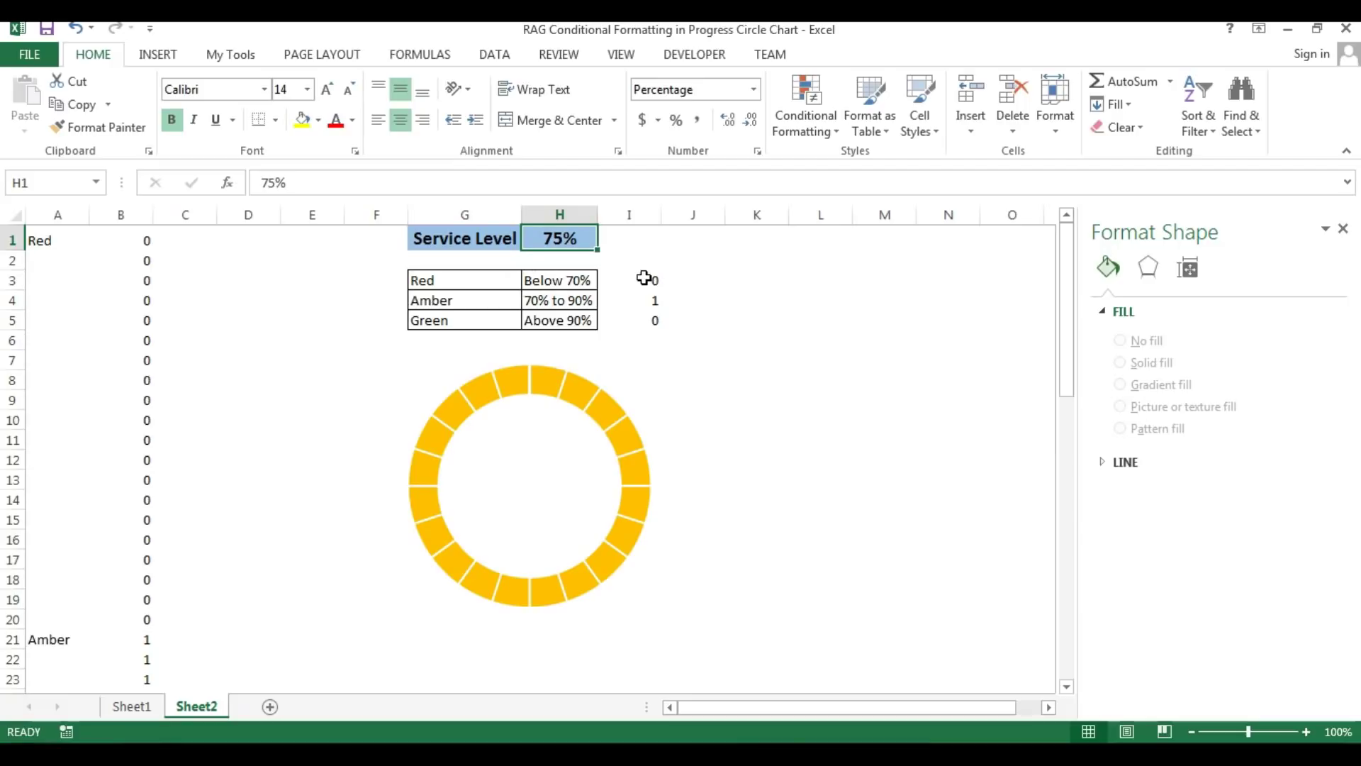
text(60%)
key(Return)
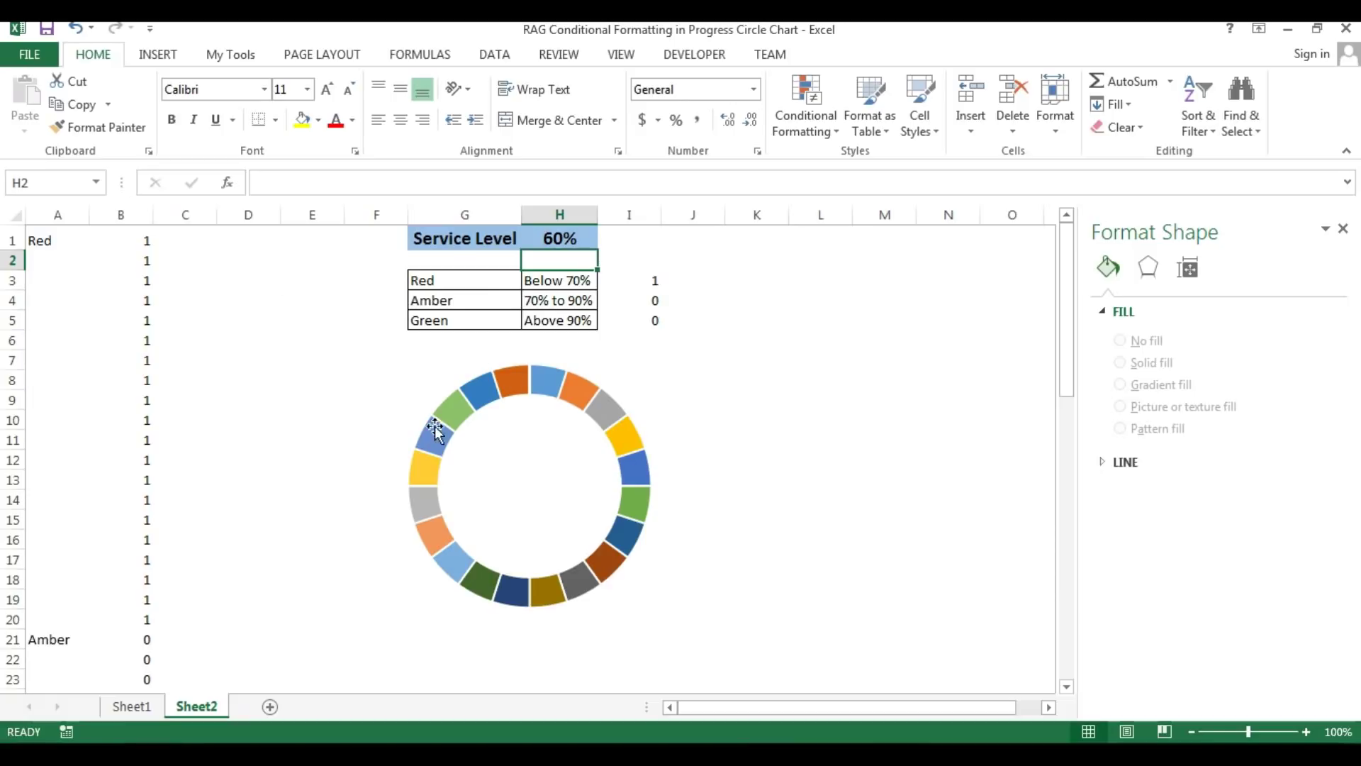
- Give the first Red slice clockwise from the ring's top a solid standard red fill
click(548, 387)
click(549, 387)
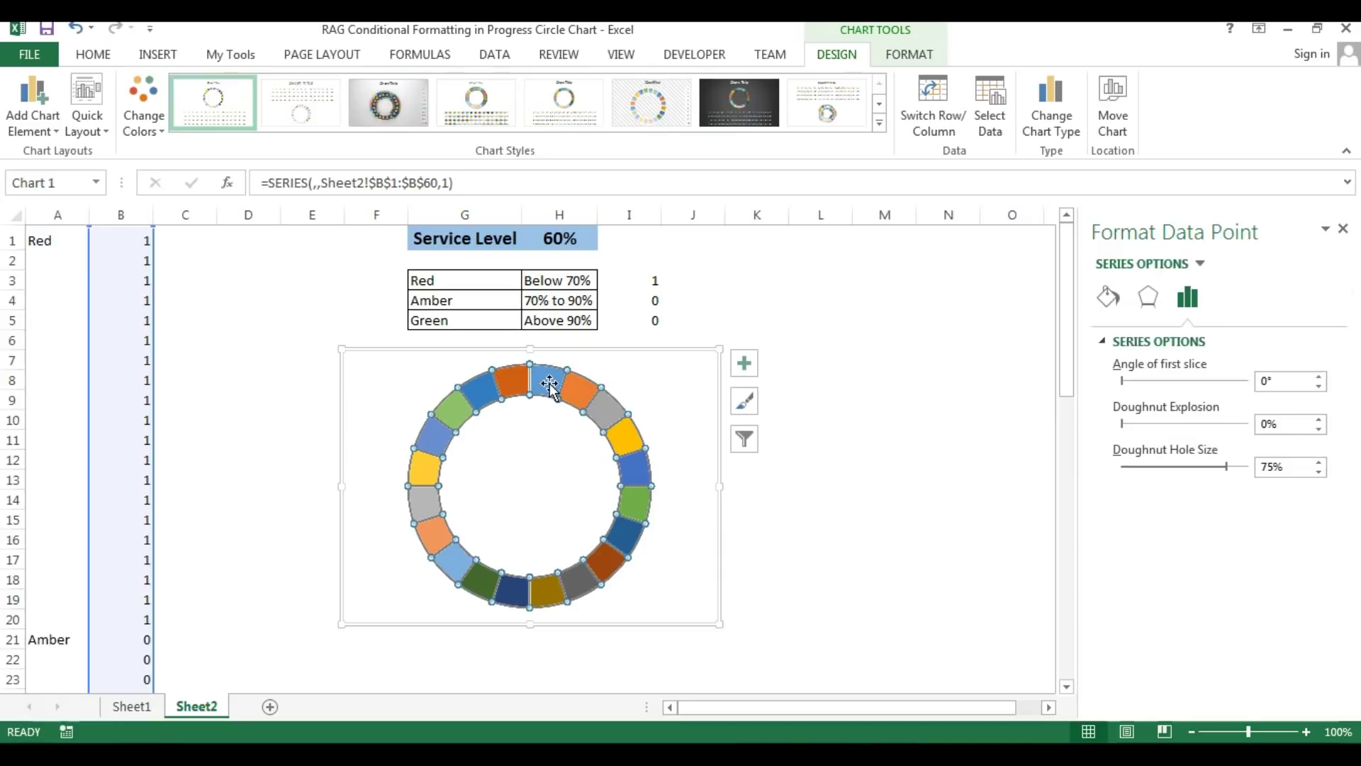
click(1112, 298)
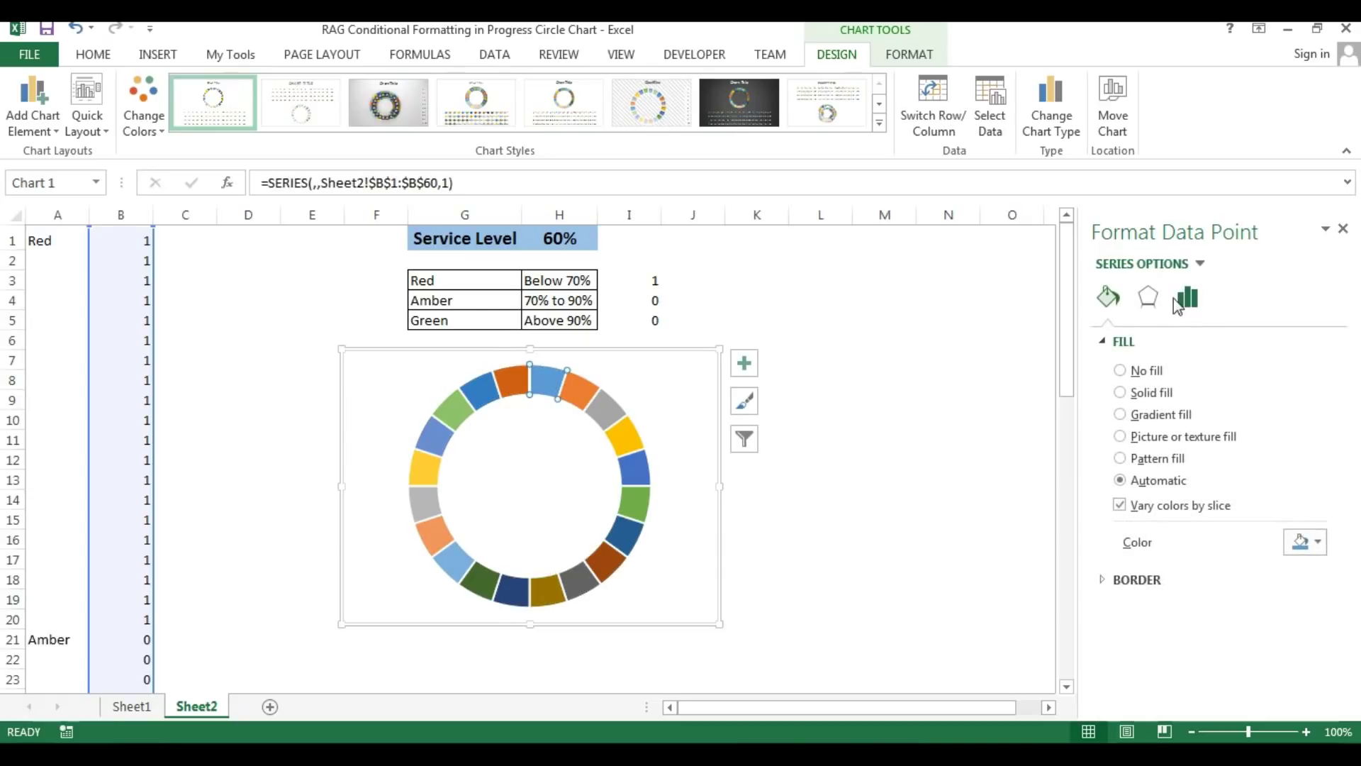
click(1154, 392)
click(1318, 543)
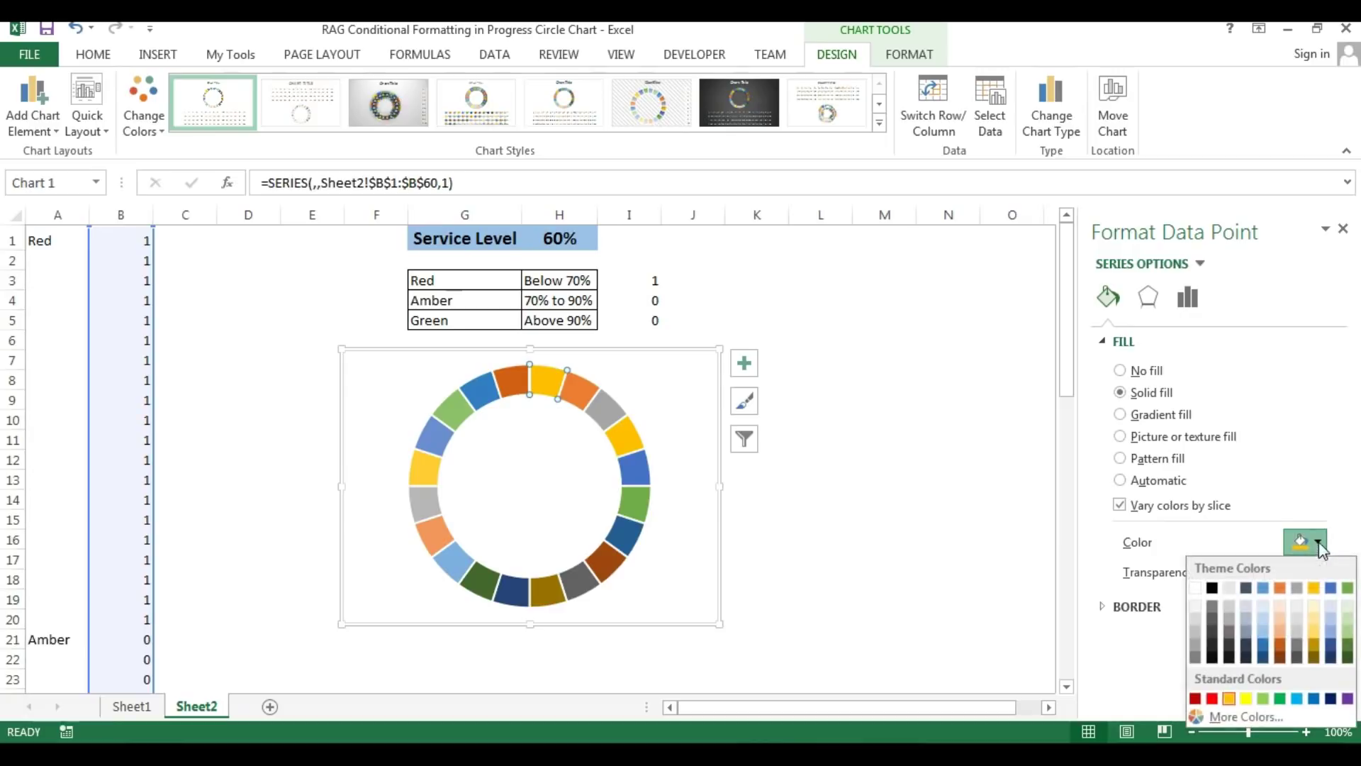
click(1213, 699)
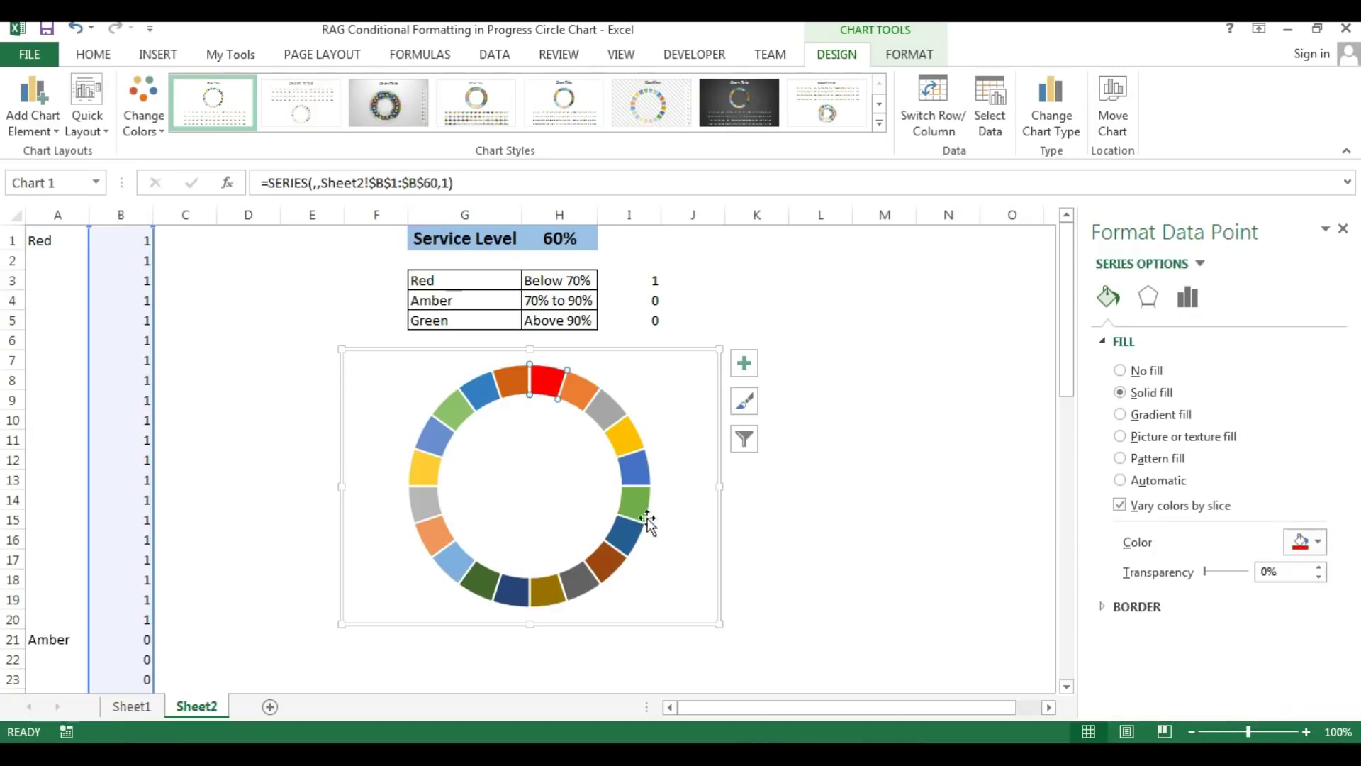
- Repeat the solid red fill on all the other Red slices clockwise around the ring and deselect the chart
click(576, 391)
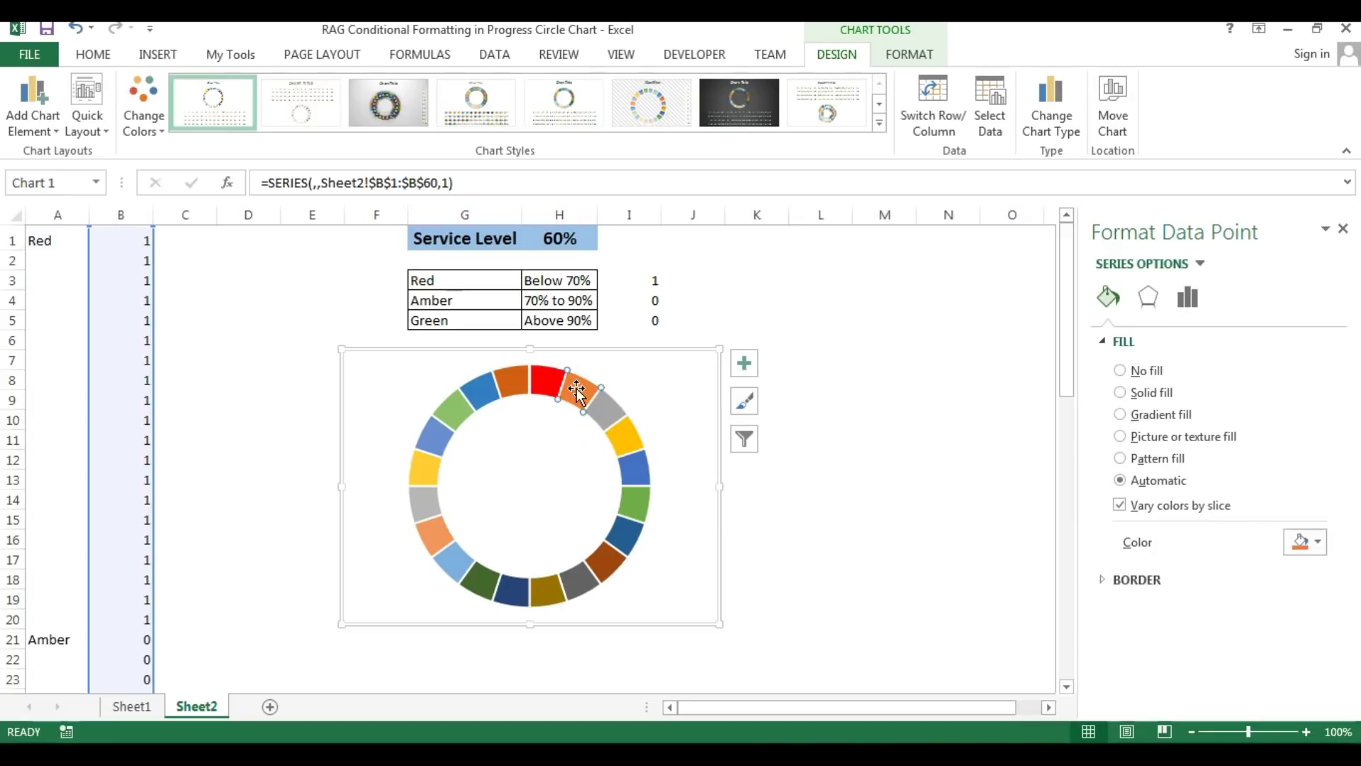
key(F4)
click(604, 412)
key(F4)
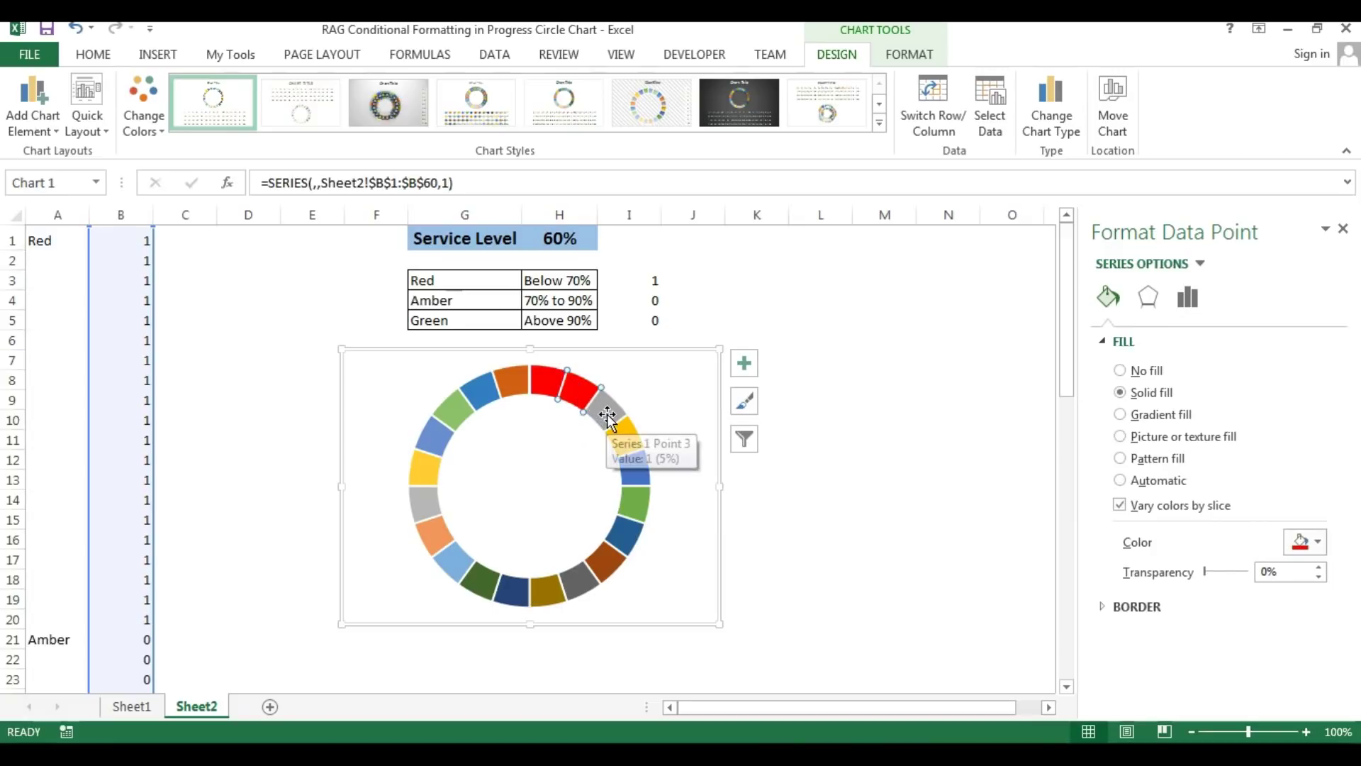
key(Right)
key(F4)
key(Right)
key(F4)
key(Right)
key(F4)
click(626, 542)
key(F4)
key(Right)
key(F4)
key(Right)
key(F4)
key(Right)
key(F4)
key(Right)
key(F4)
key(Right)
key(F4)
key(Right)
key(F4)
key(Right)
key(F4)
key(Right)
key(F4)
key(Right)
key(F4)
key(Right)
key(F4)
key(Right)
key(F4)
key(Right)
key(F4)
key(Right)
key(F4)
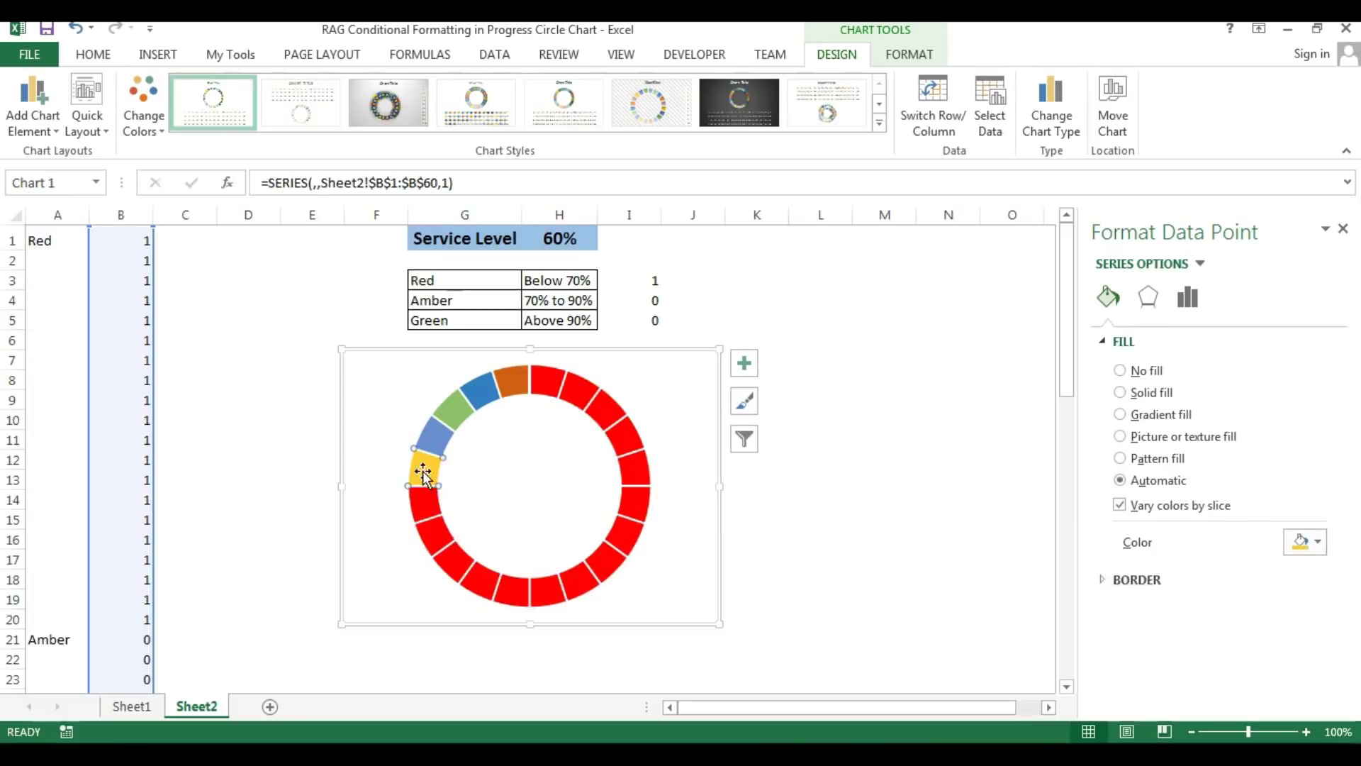
click(850, 343)
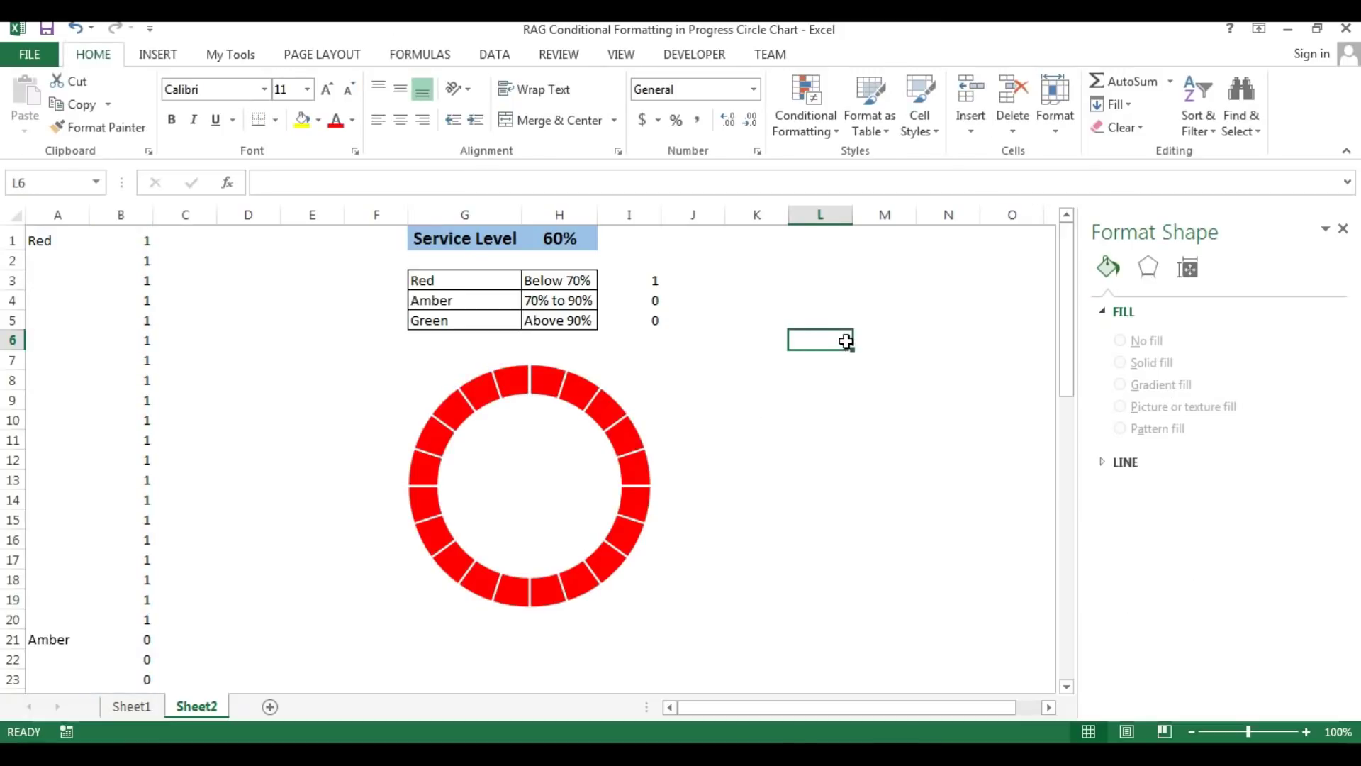
- Test the ring's colour change by setting the Service Level in H1 to 80%, followed by 98%
click(560, 240)
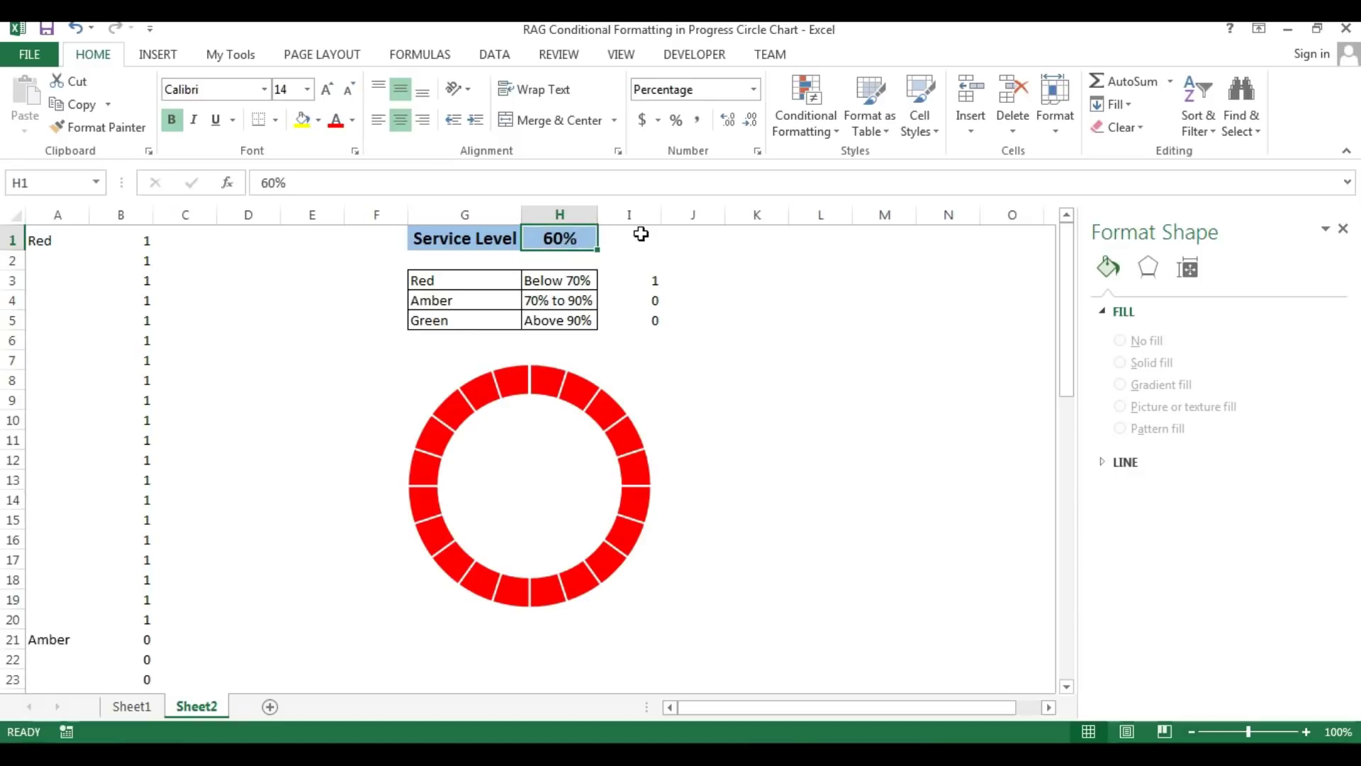
text(80)
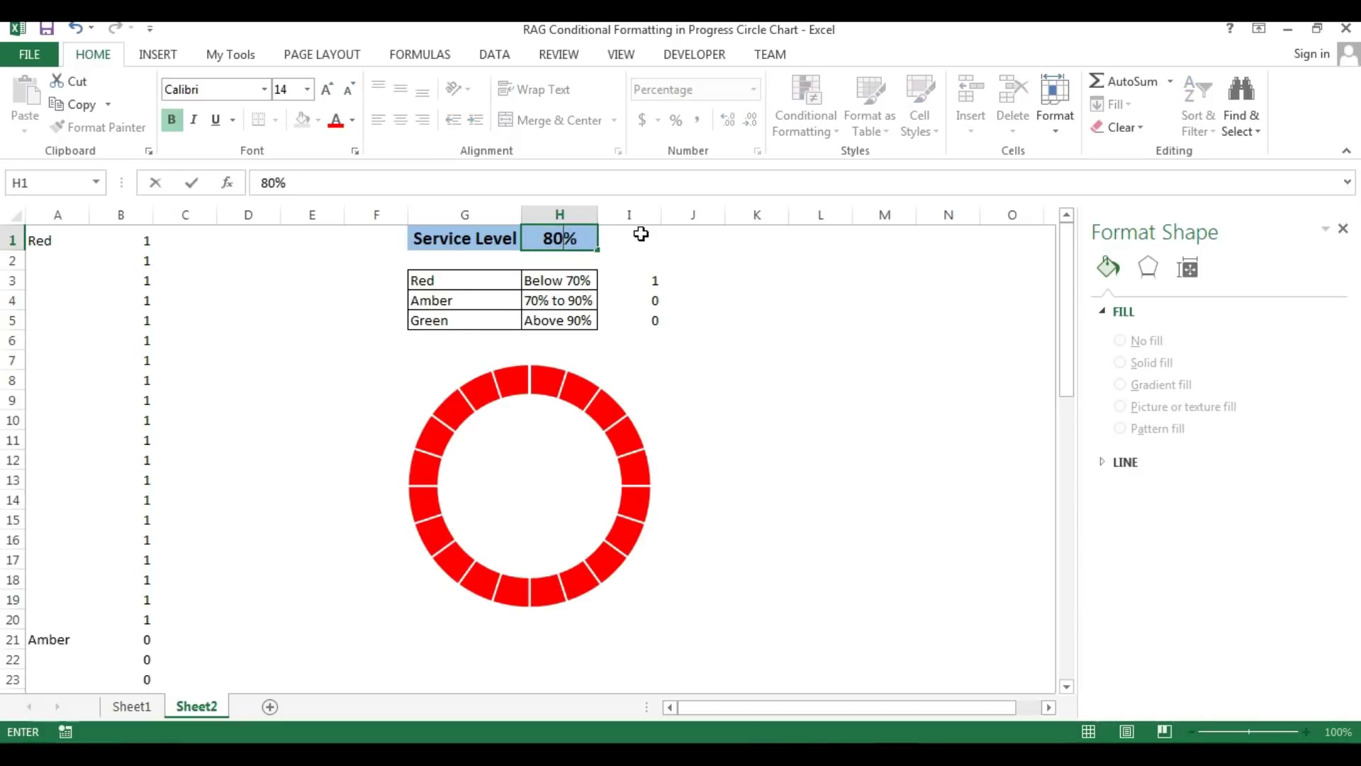
key(Return)
click(560, 238)
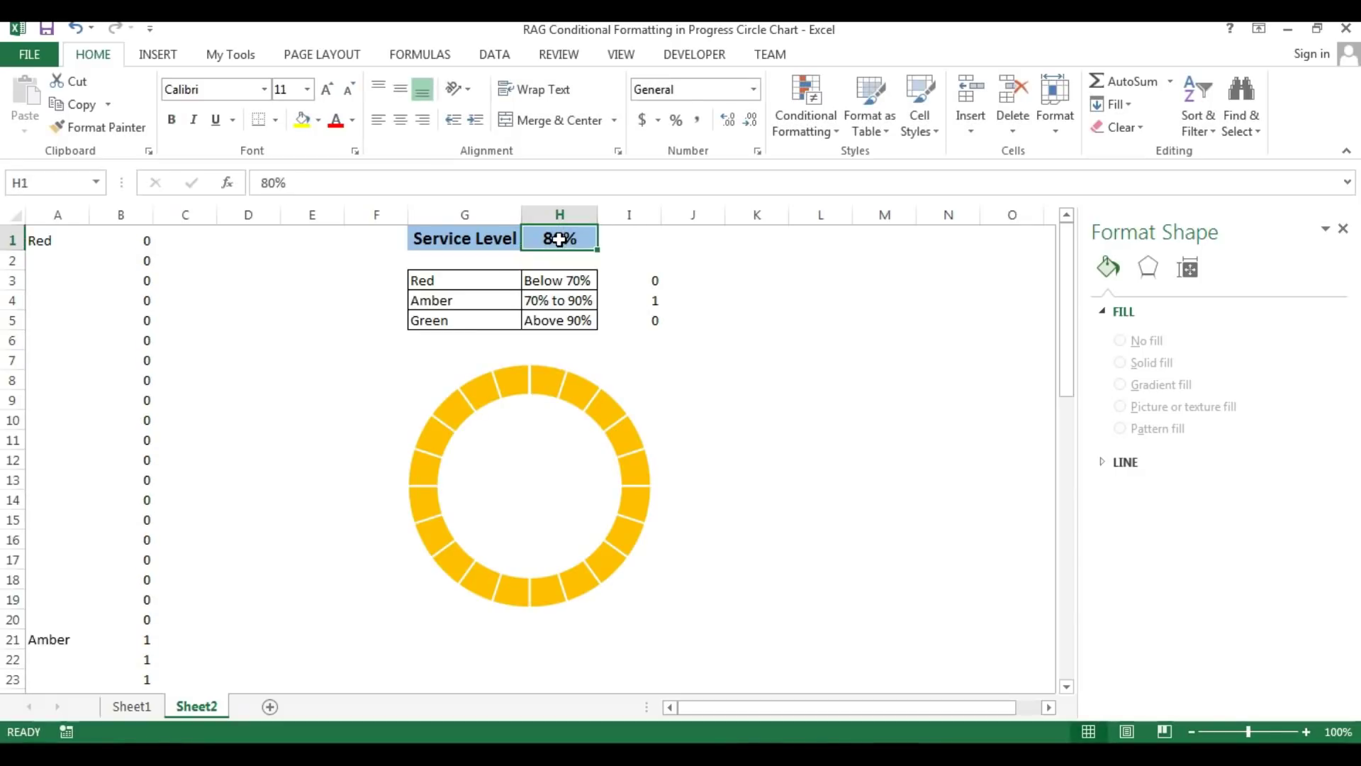
text(98)
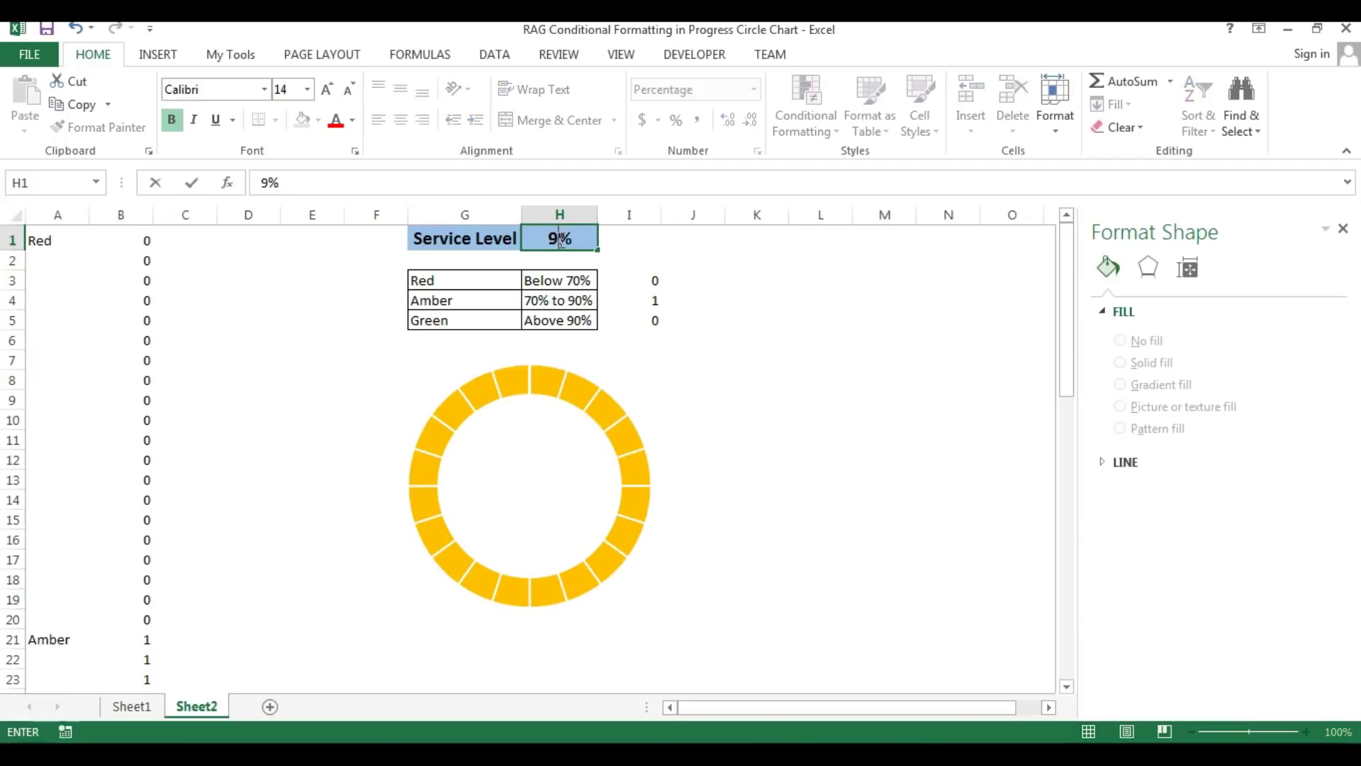
key(Return)
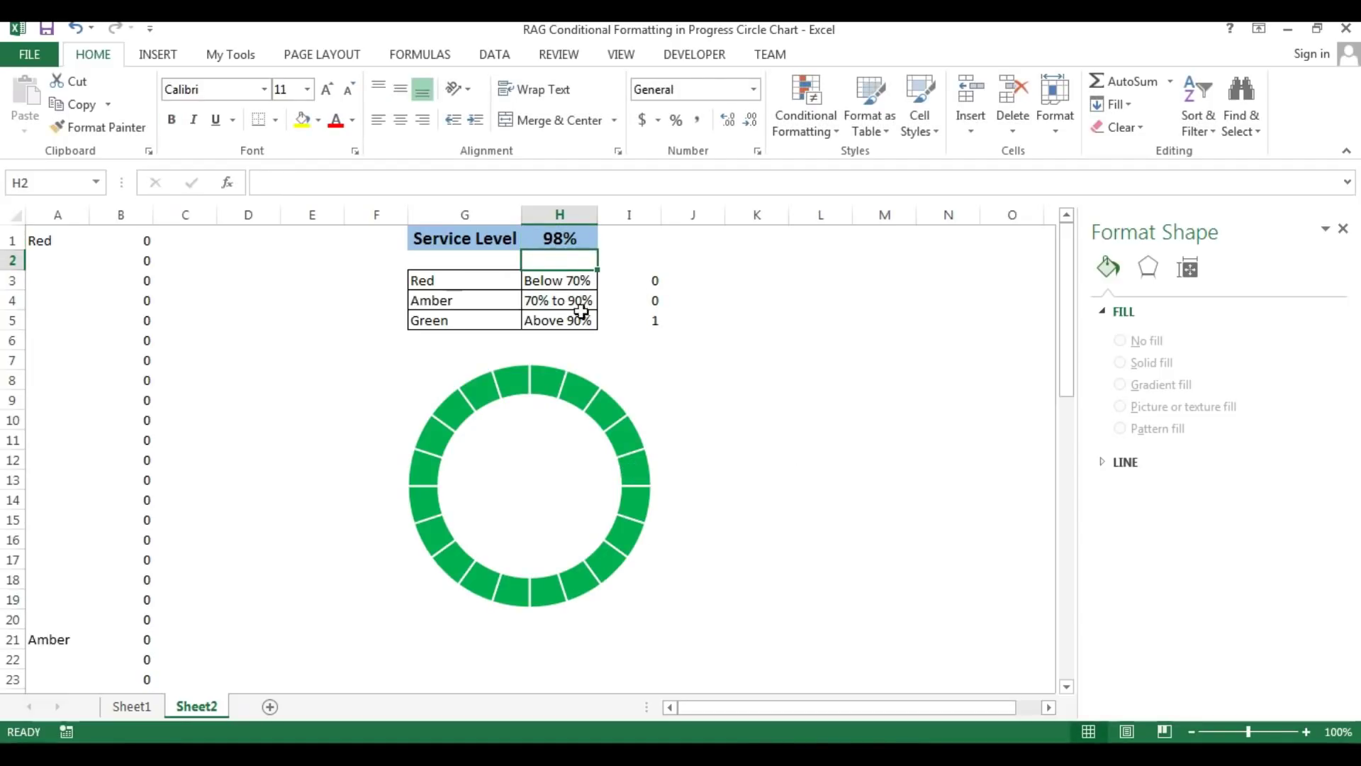
- Set the Service Level in H1 to 10%
click(575, 243)
text(10)
key(Return)
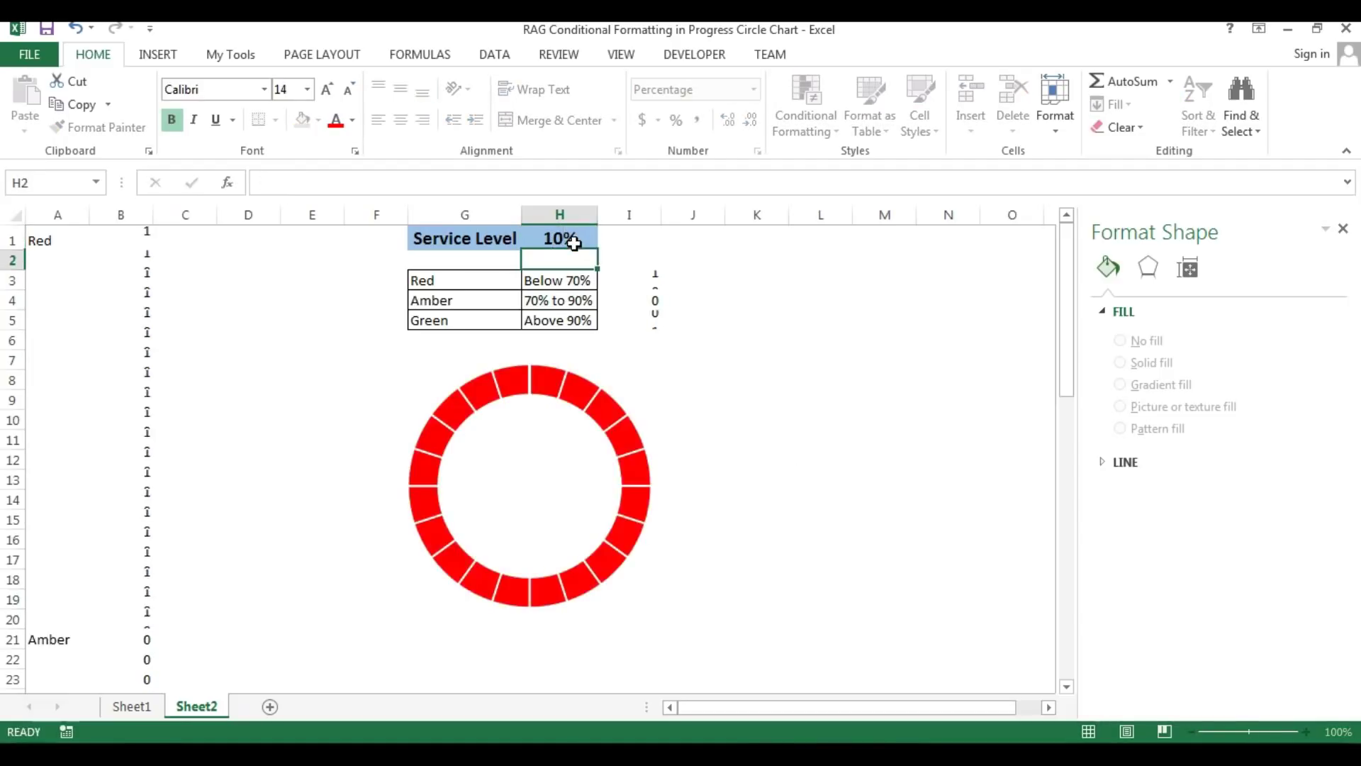
click(562, 239)
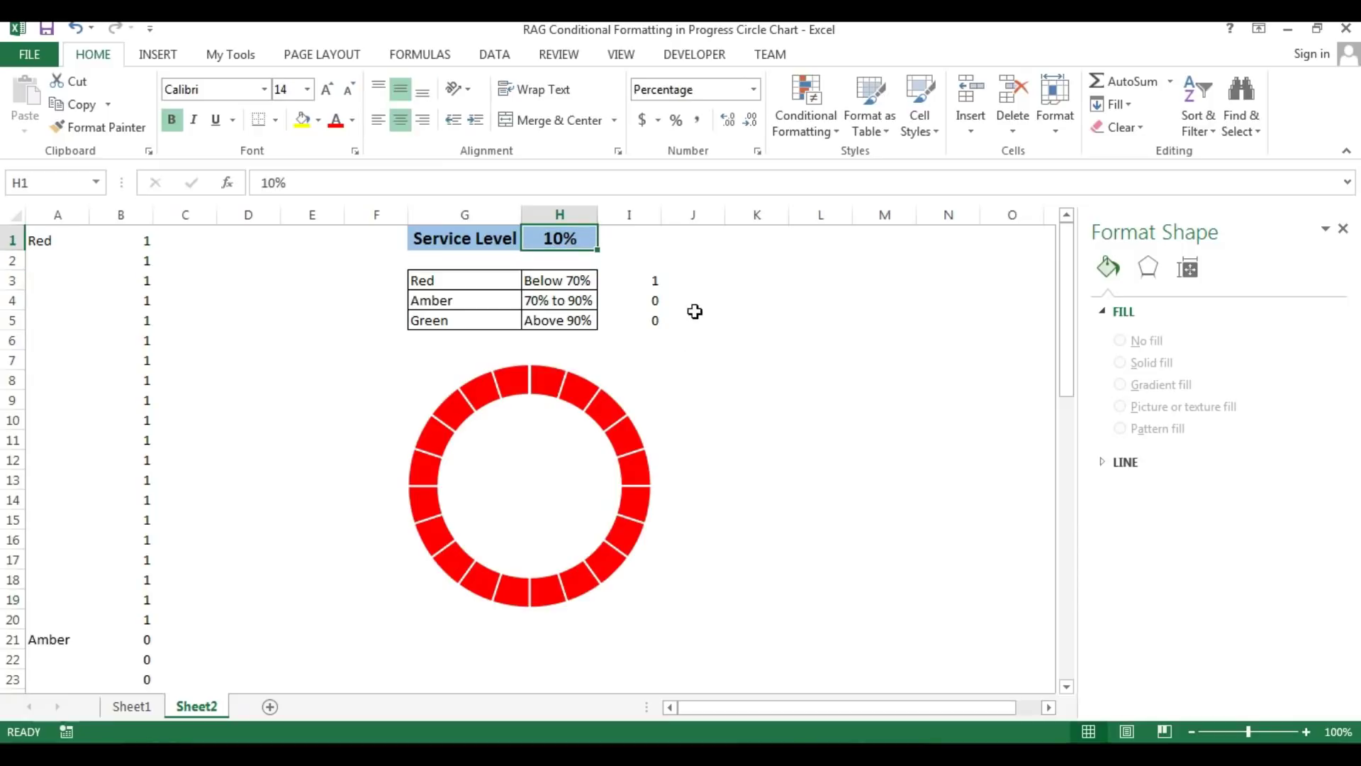
- Enter the formula =1-H1 in cell I1 to calculate the remainder of the Service Level
click(652, 239)
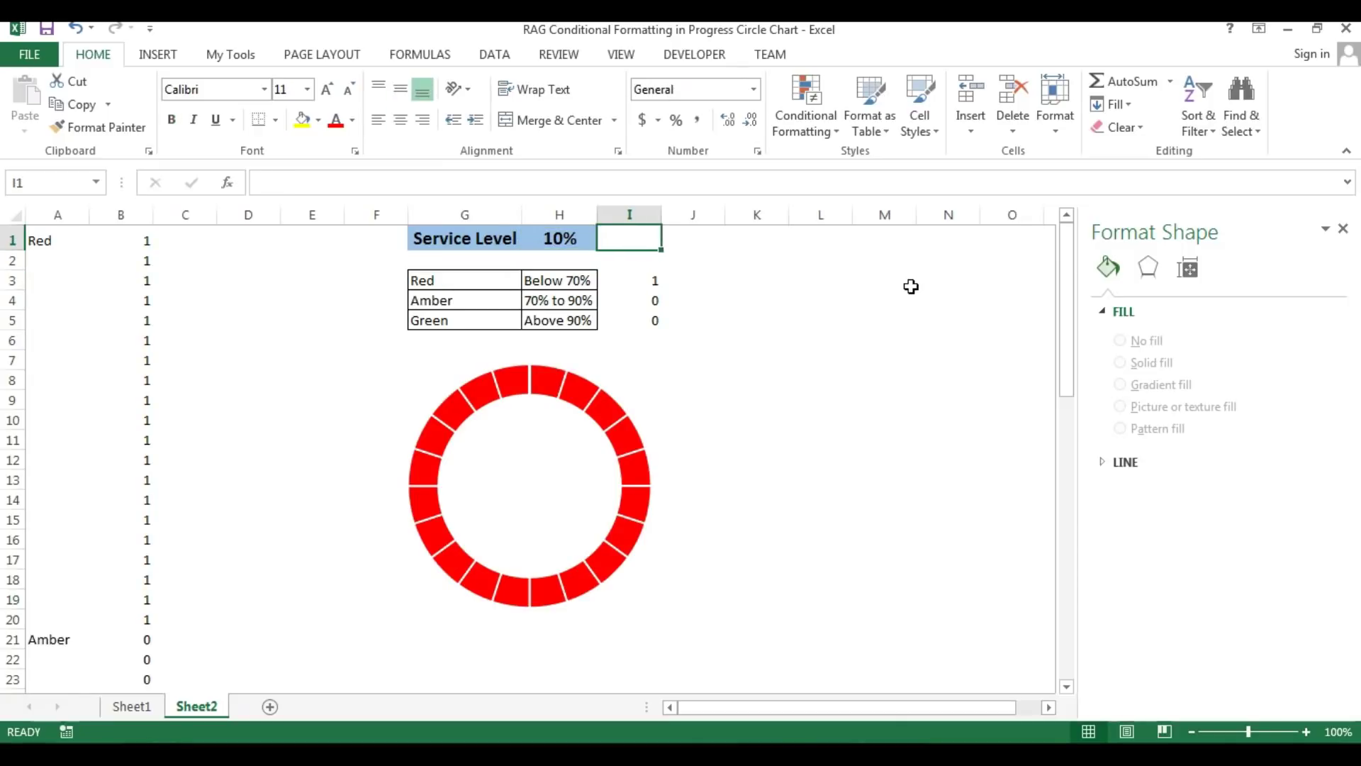
text(=)
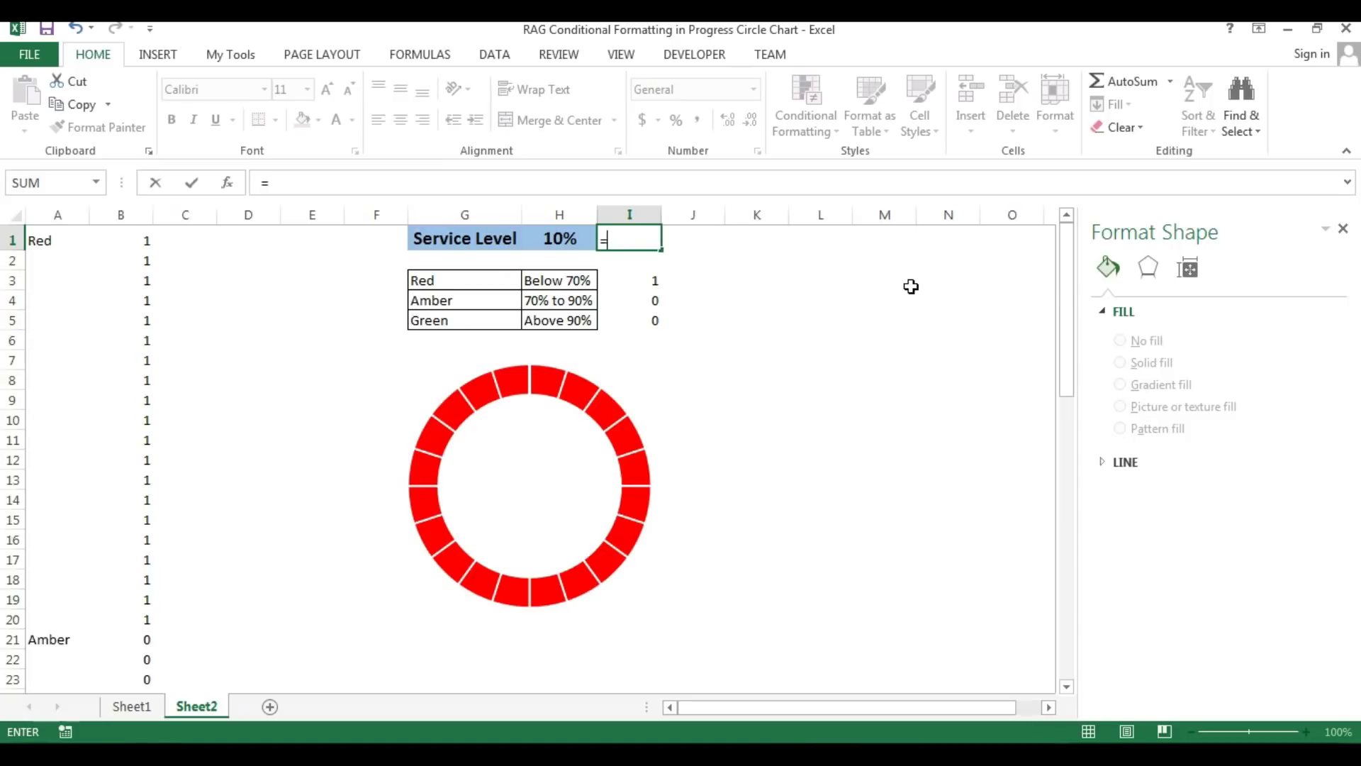
key(Left)
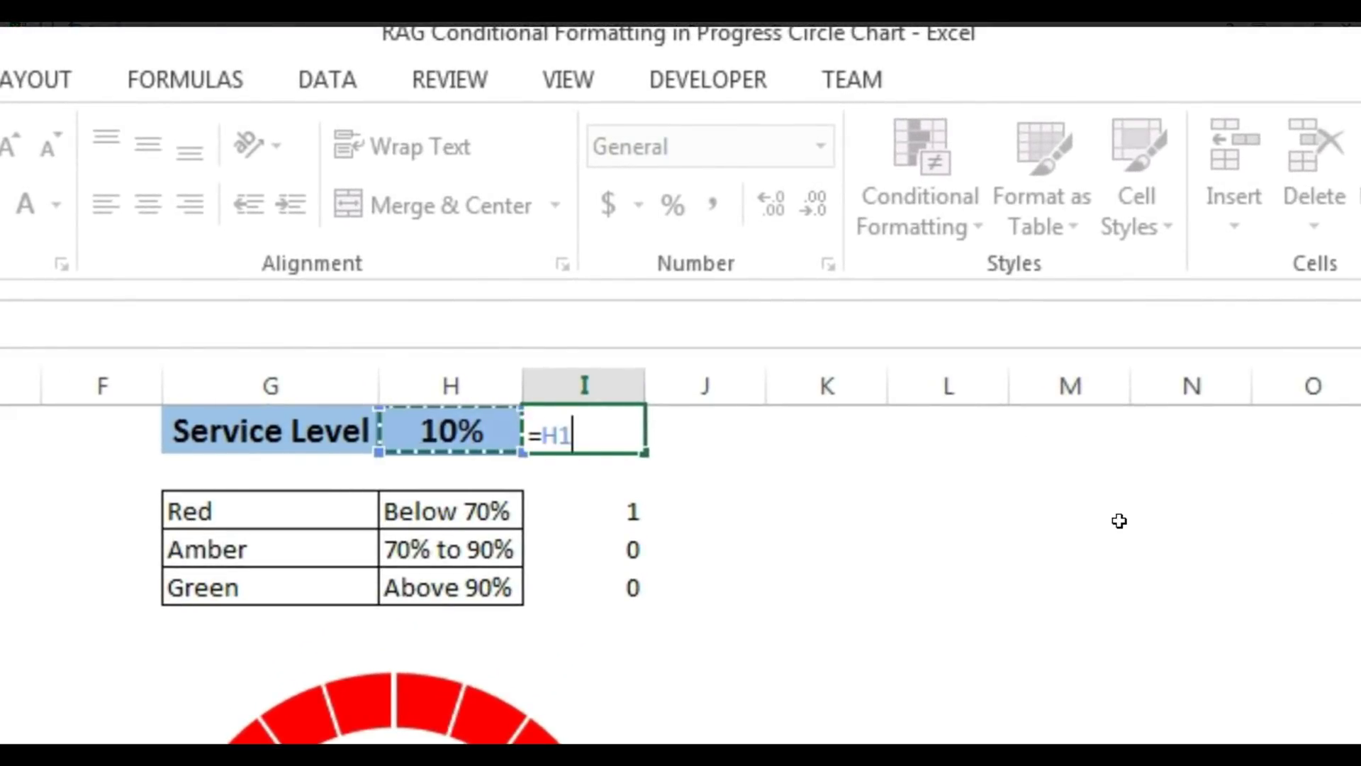
key(BackSpace)
key(BackSpace)
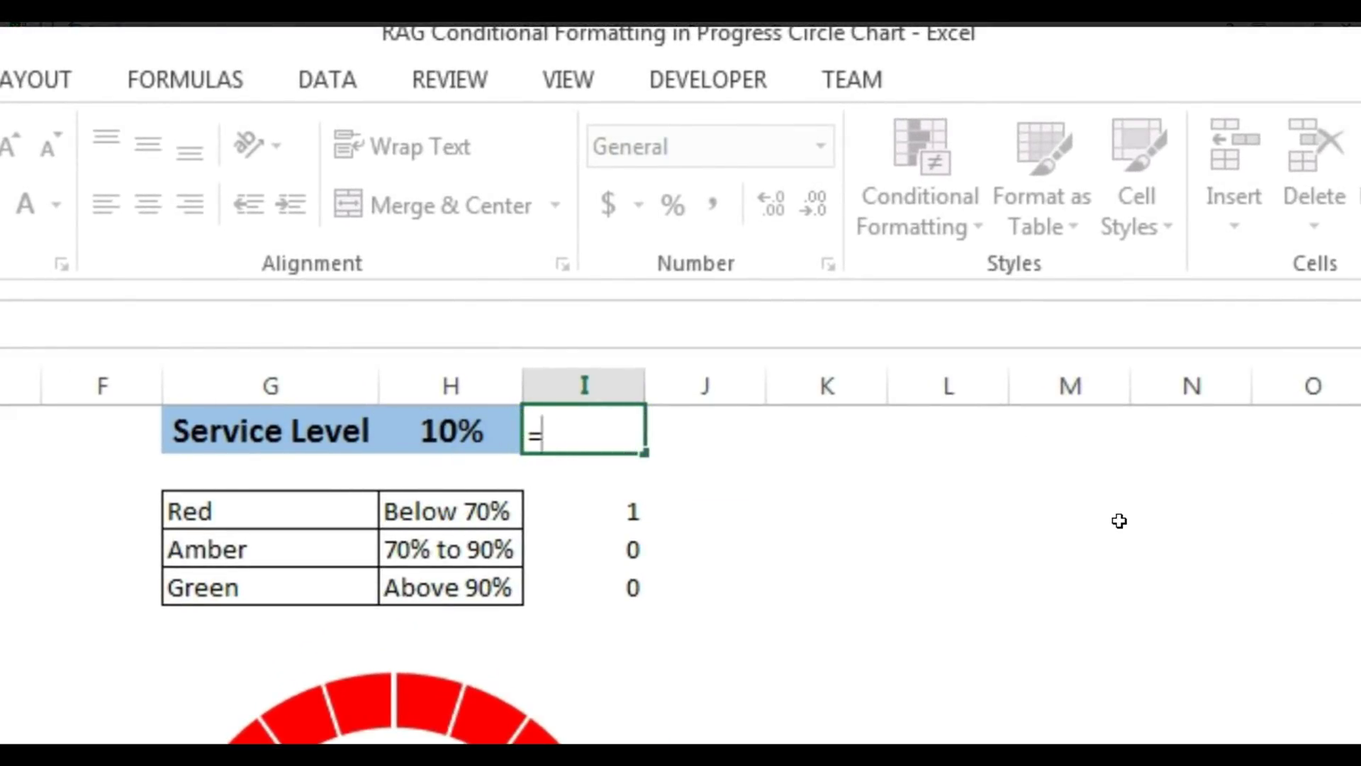
text(1-)
key(Left)
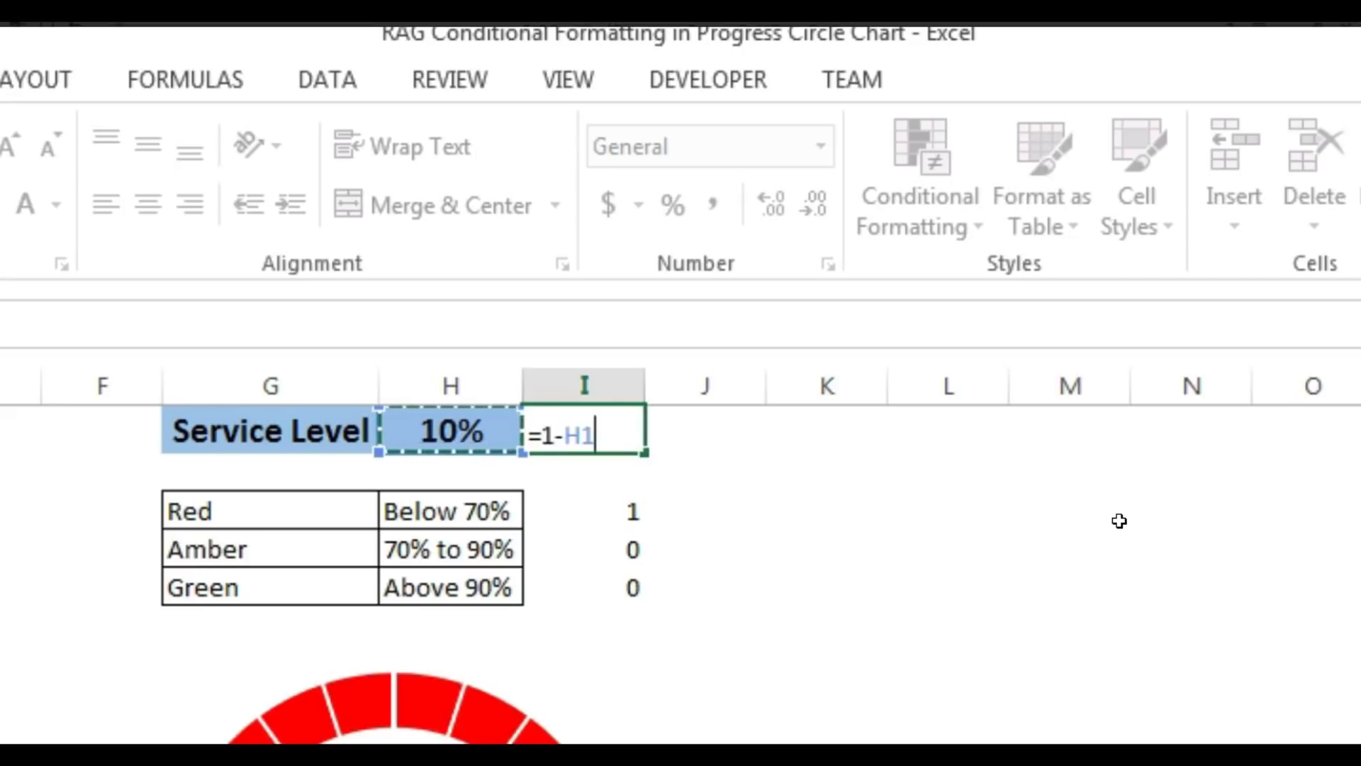
key(Return)
key(Up)
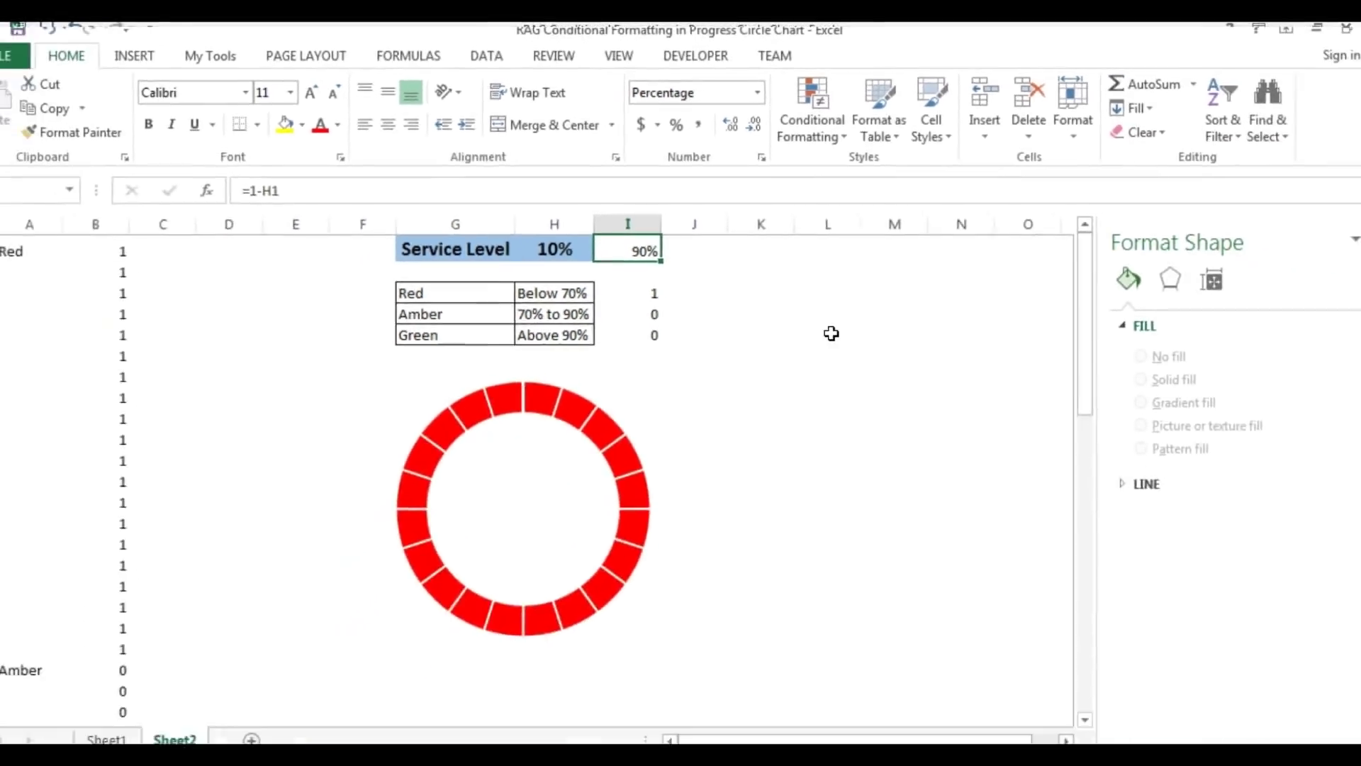
- Add a new data series to the doughnut chart and take its name from cell G1
right_click(450, 636)
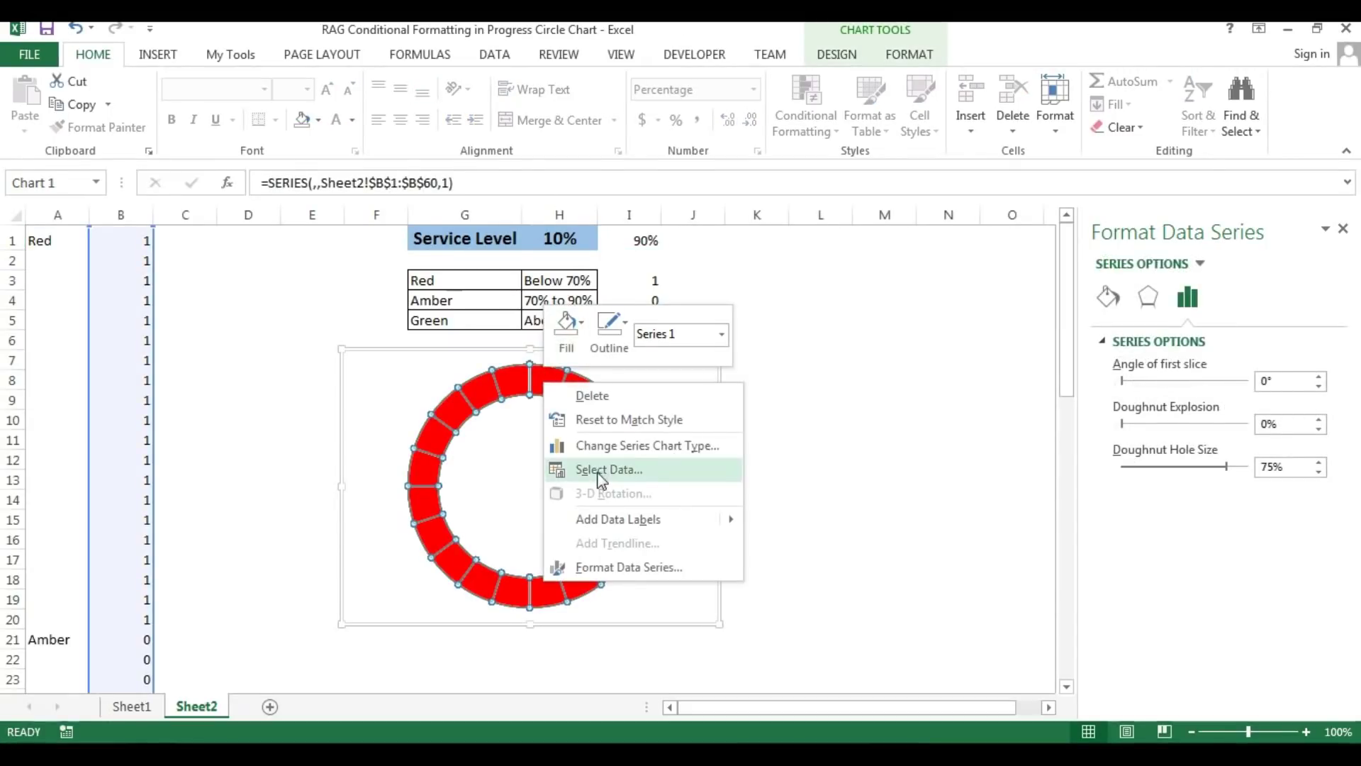
click(628, 470)
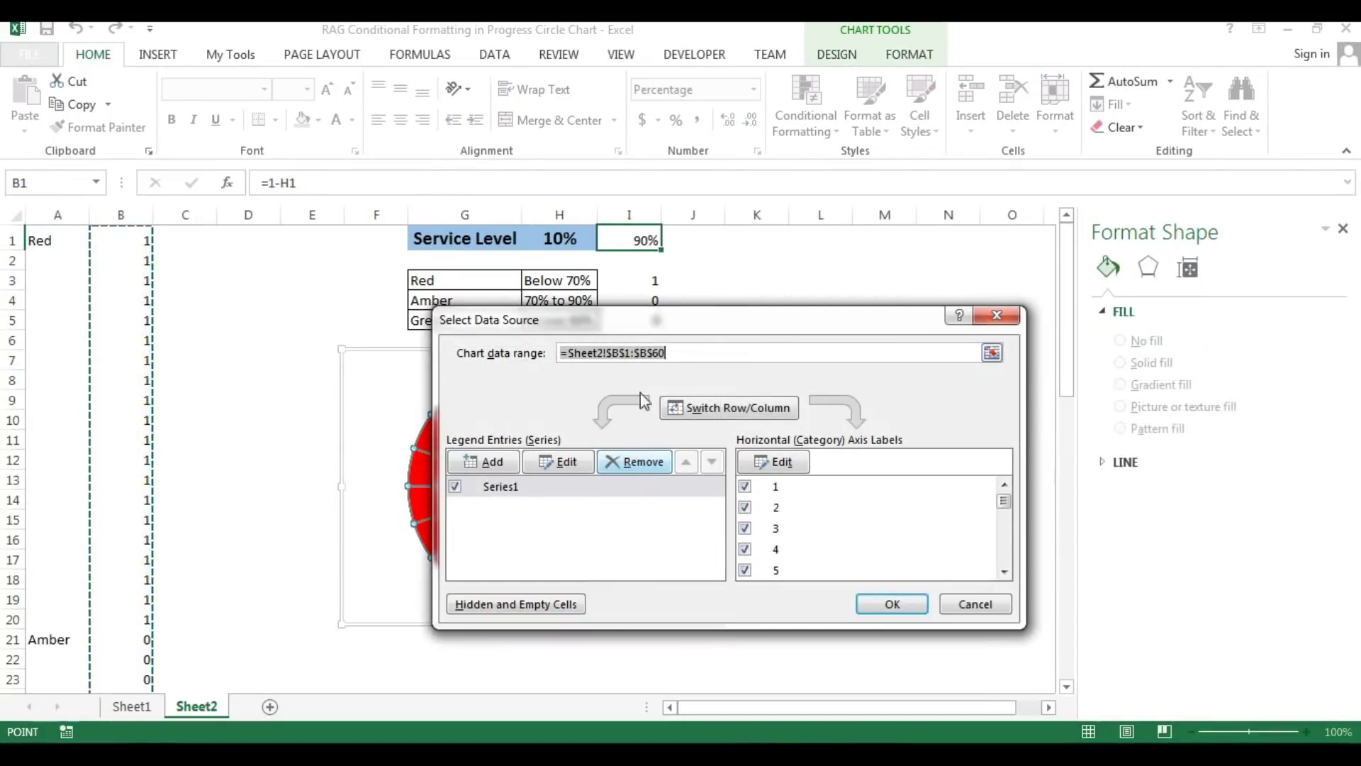
drag(717, 314, 948, 250)
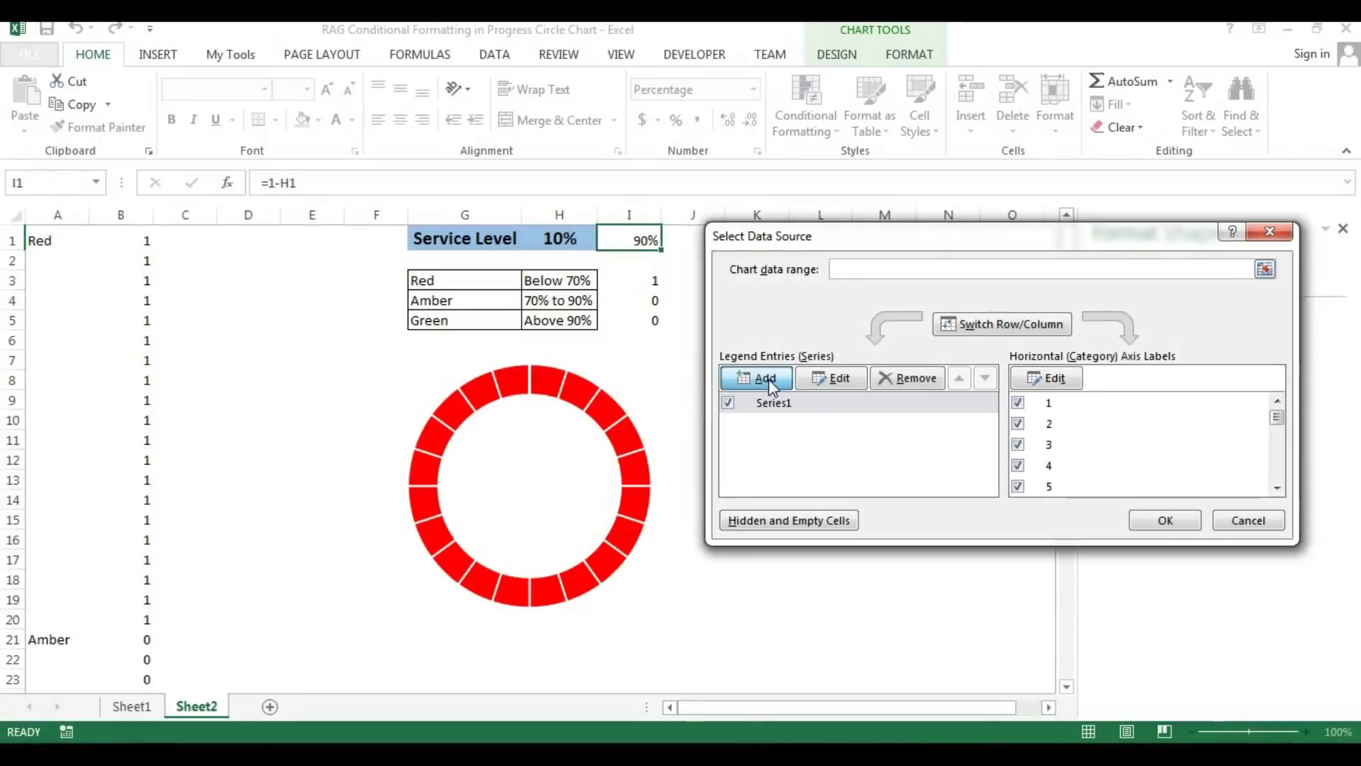
click(768, 378)
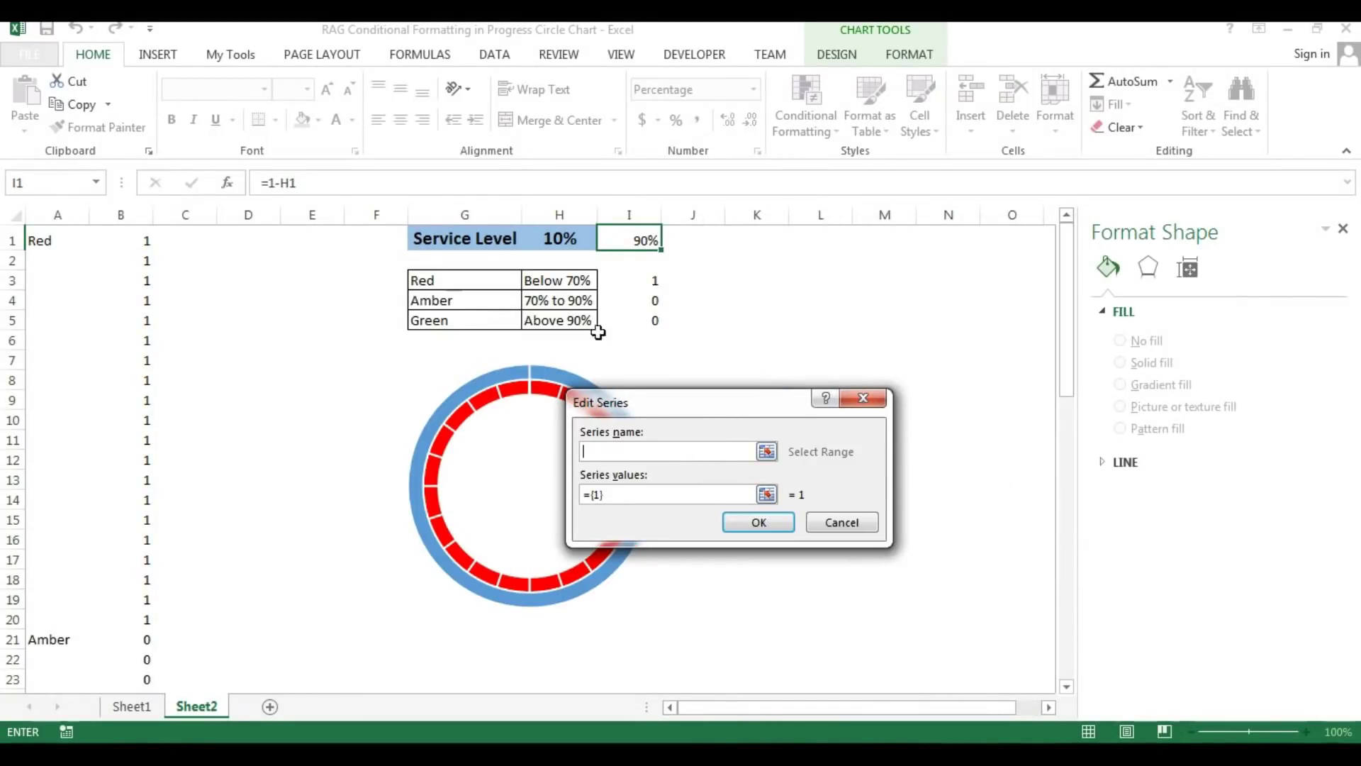
click(440, 238)
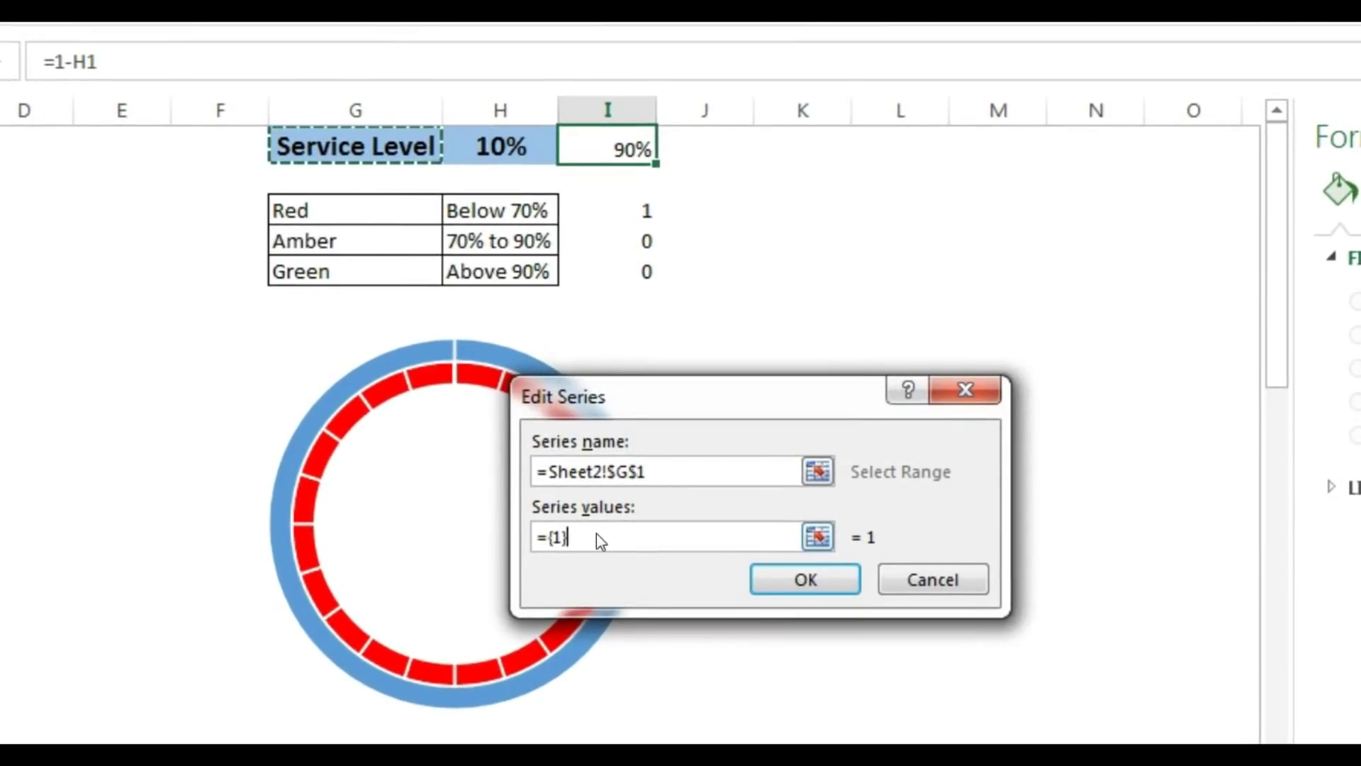
- Set the new series' values to the range H1:I1, accept the data source changes and deselect the chart
drag(598, 541, 526, 539)
key(BackSpace)
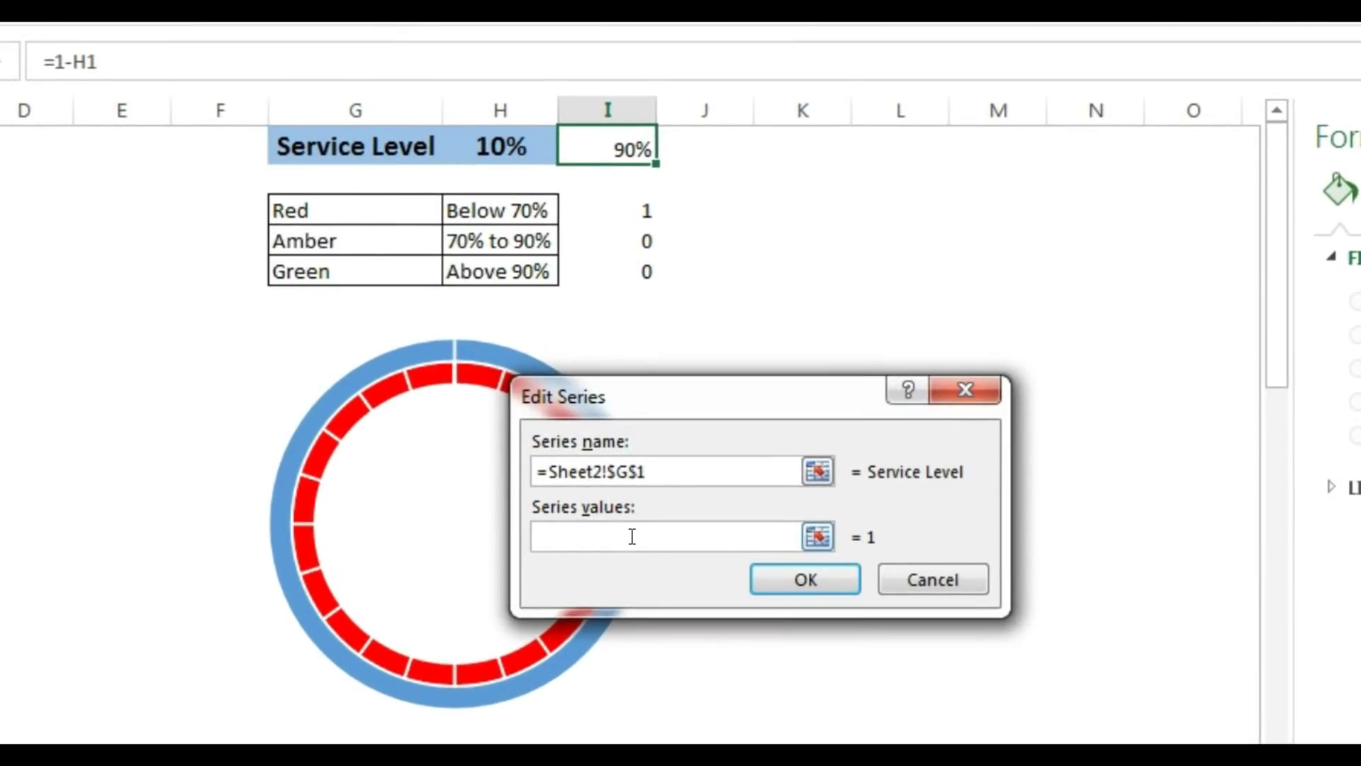
drag(489, 145, 605, 145)
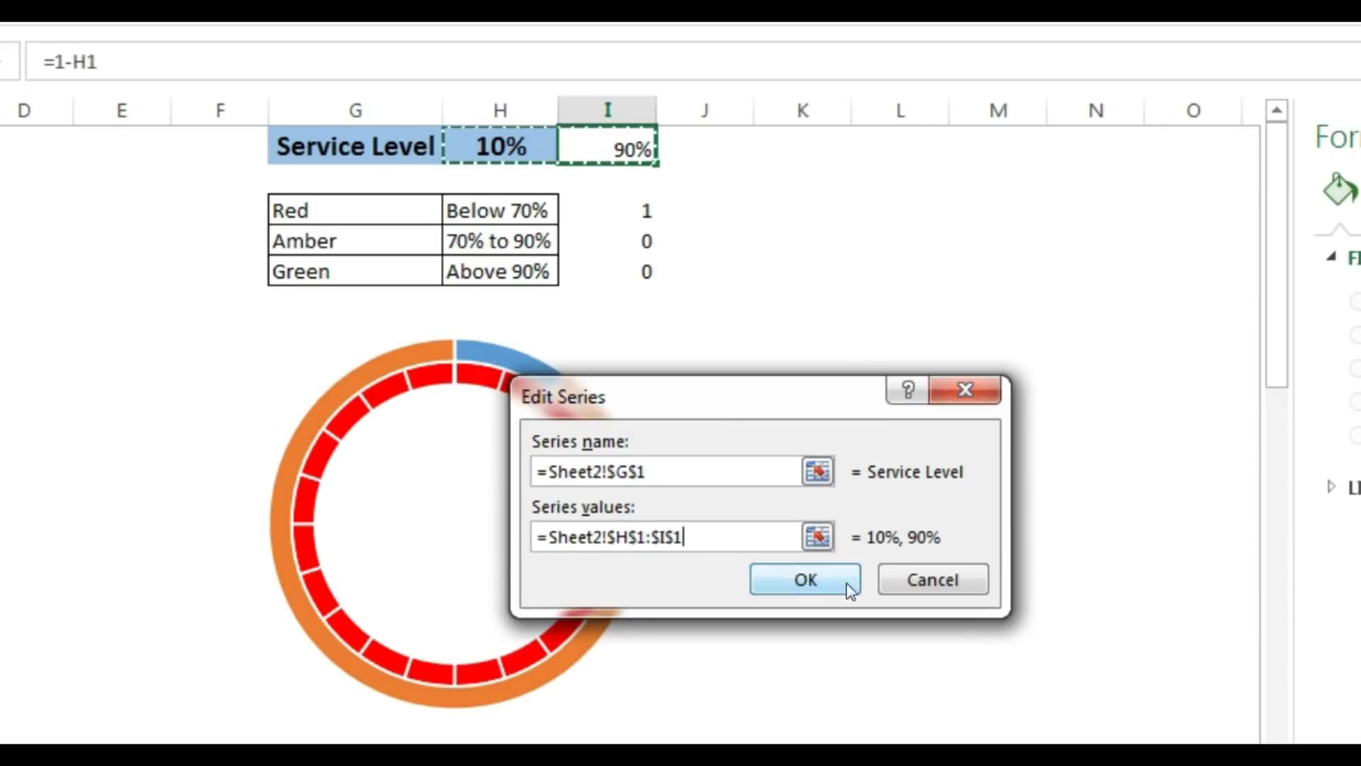
click(808, 582)
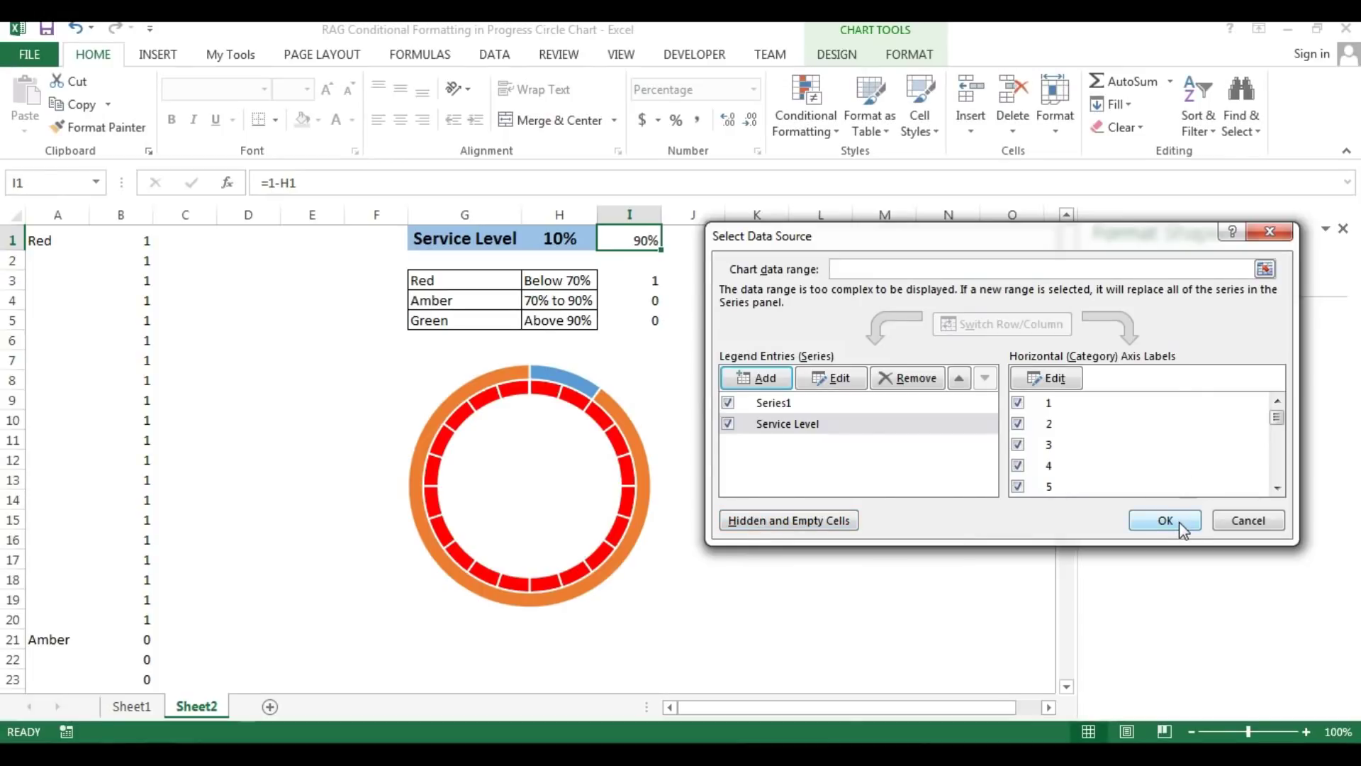
click(1165, 520)
click(866, 443)
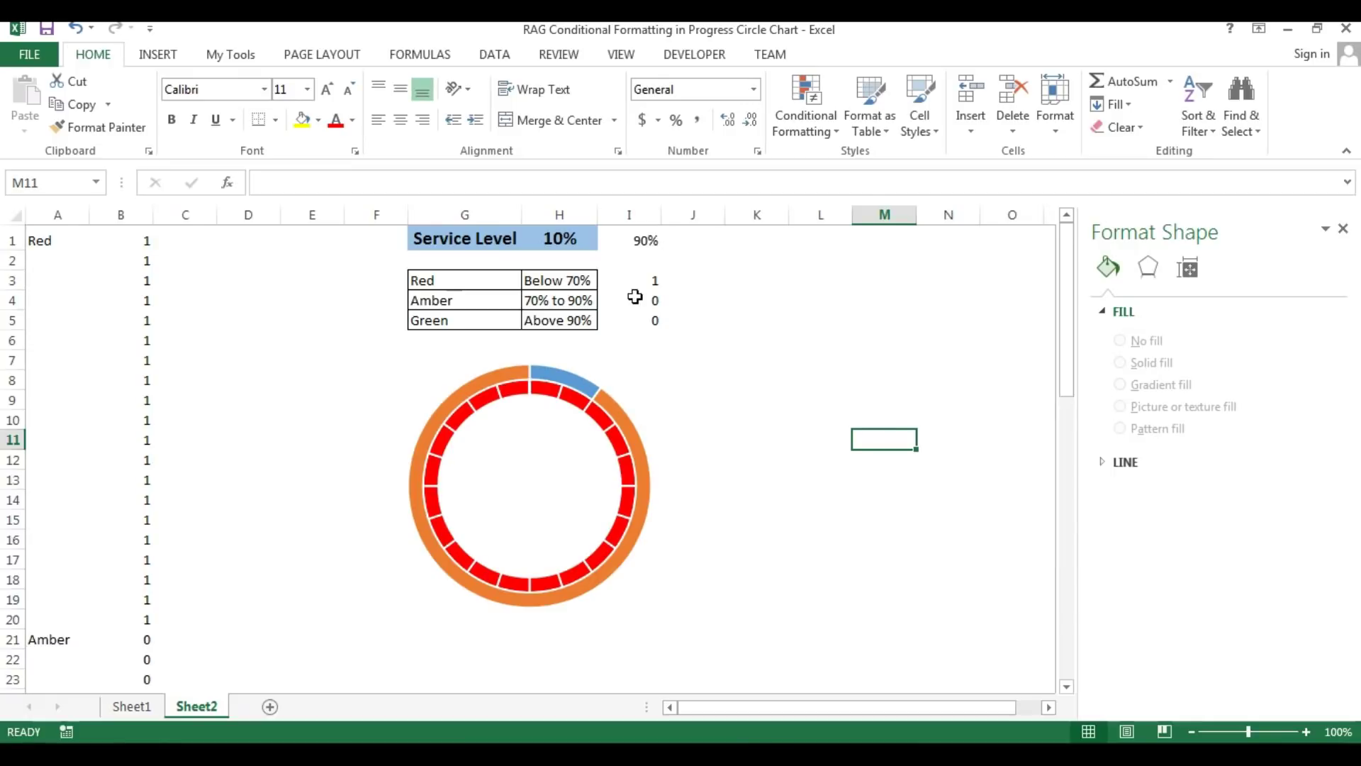
- Remove the outline from the outer Service Level ring by setting it to No Outline
click(590, 394)
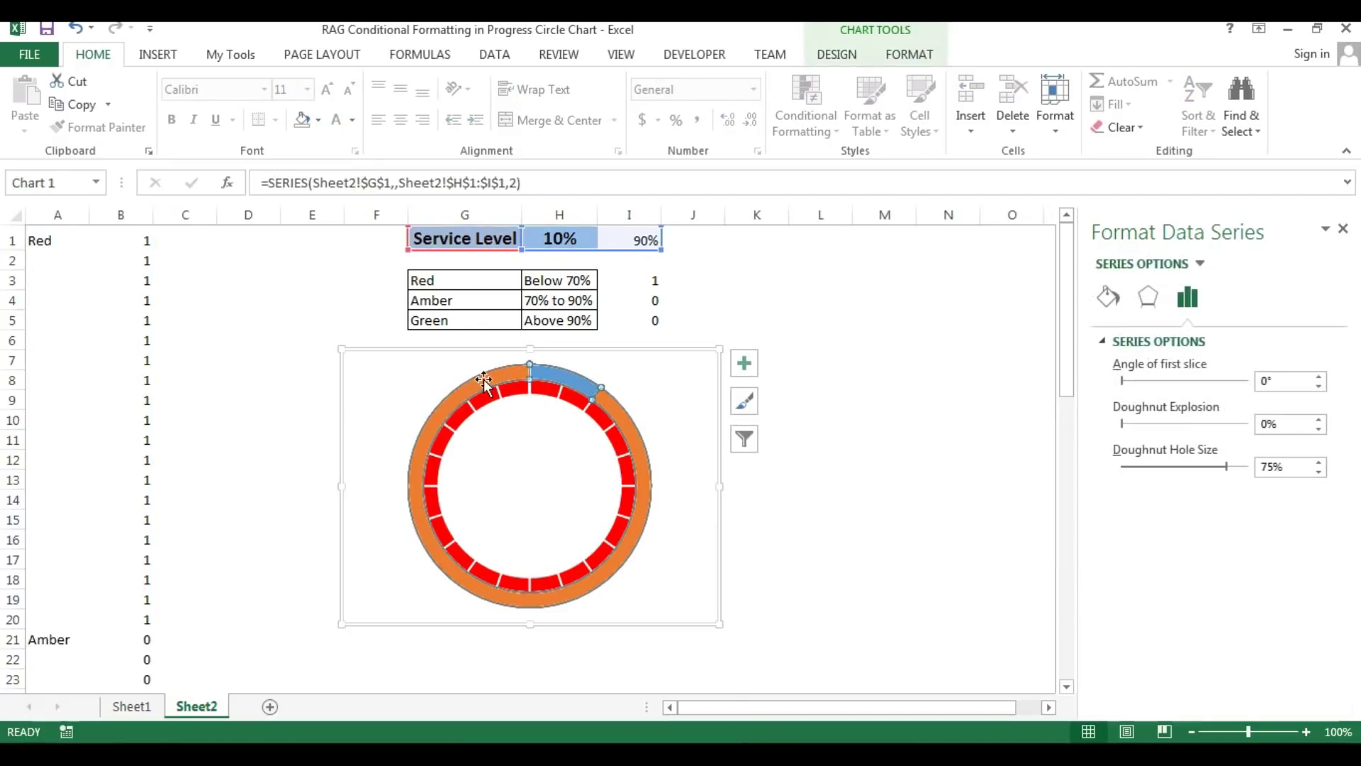
click(908, 56)
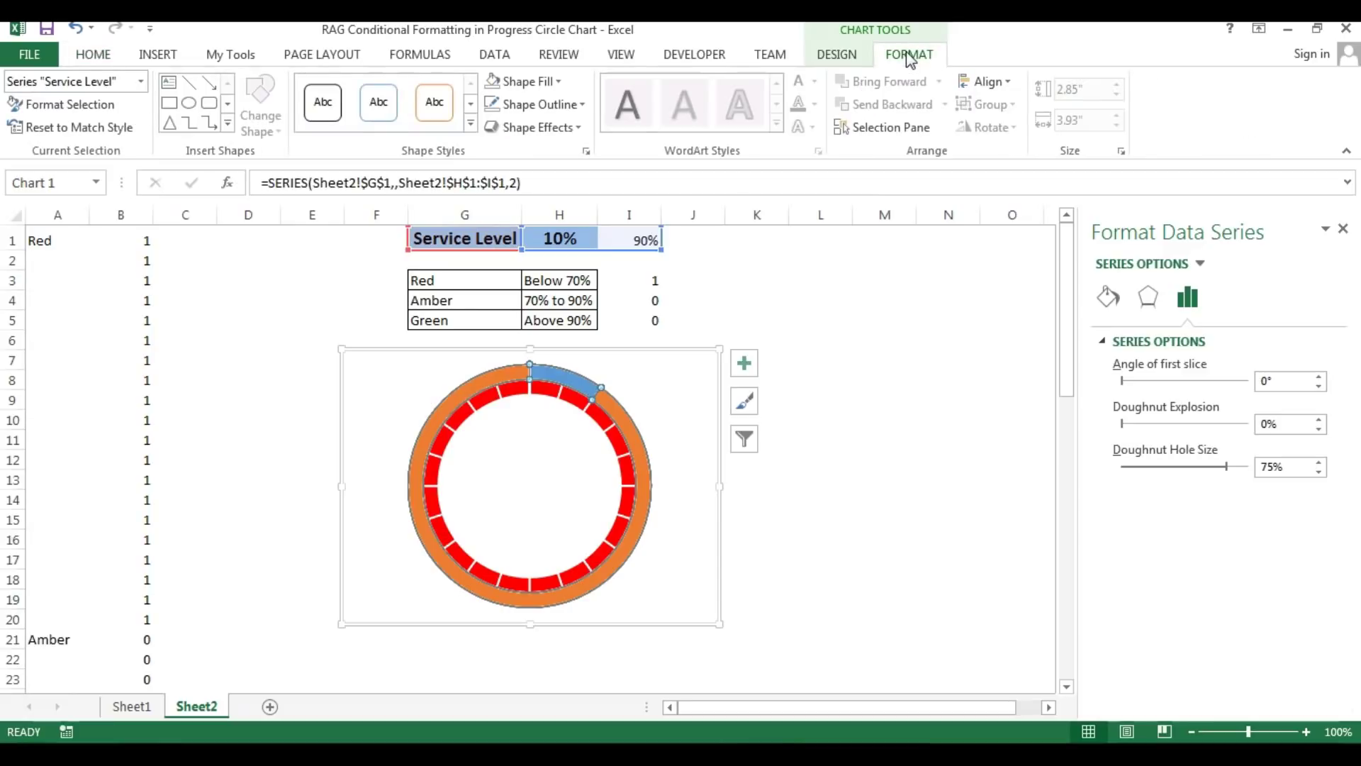
click(539, 104)
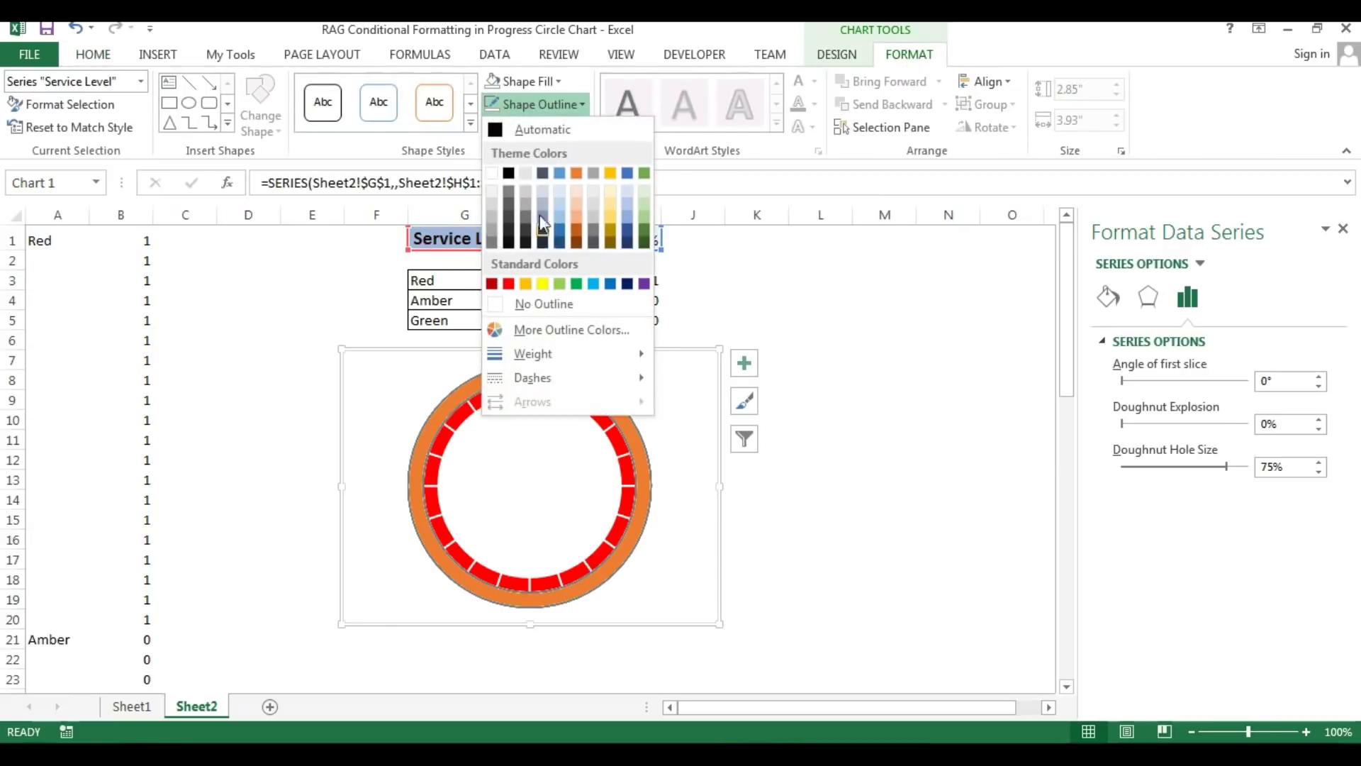
click(541, 301)
- Change the Service Level series to a Pie chart plotted on the secondary axis, leaving Series1 as Doughnut
right_click(565, 385)
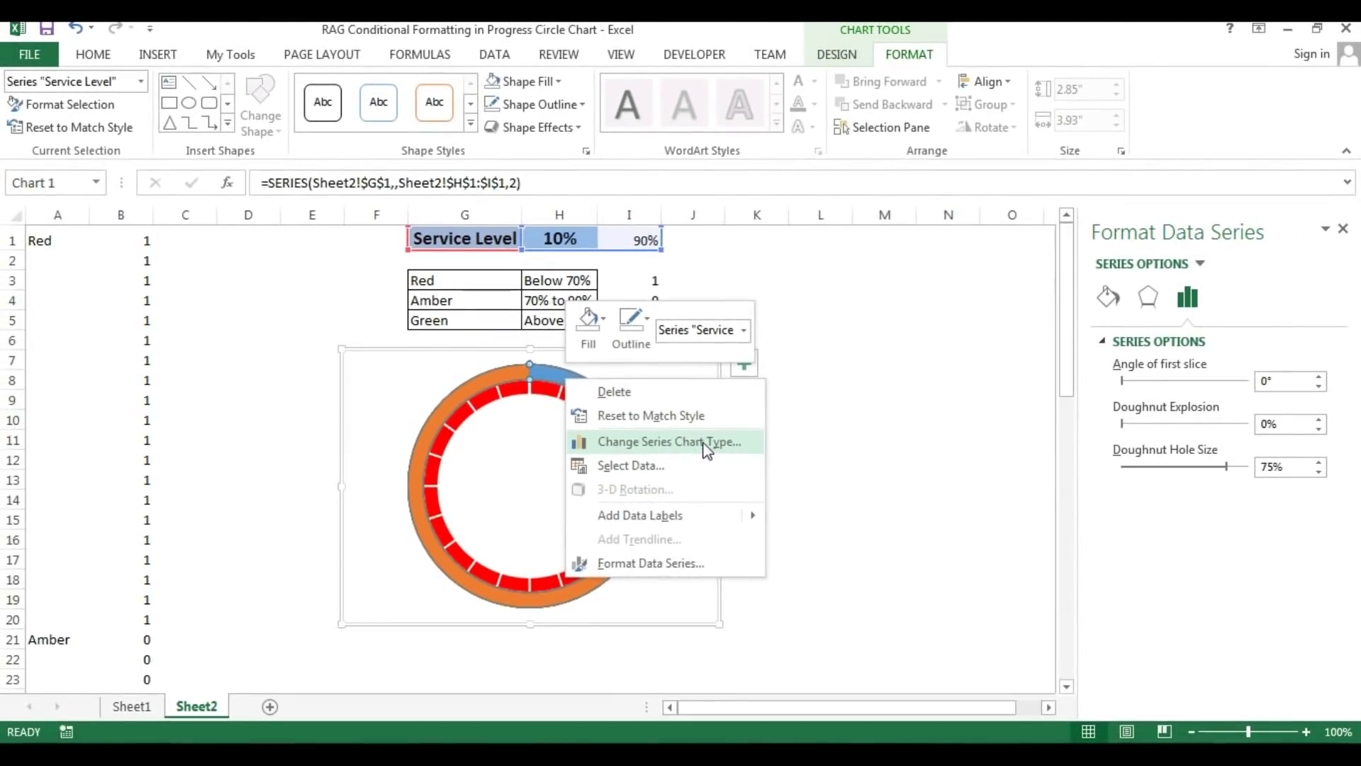
click(706, 444)
drag(682, 75, 951, 42)
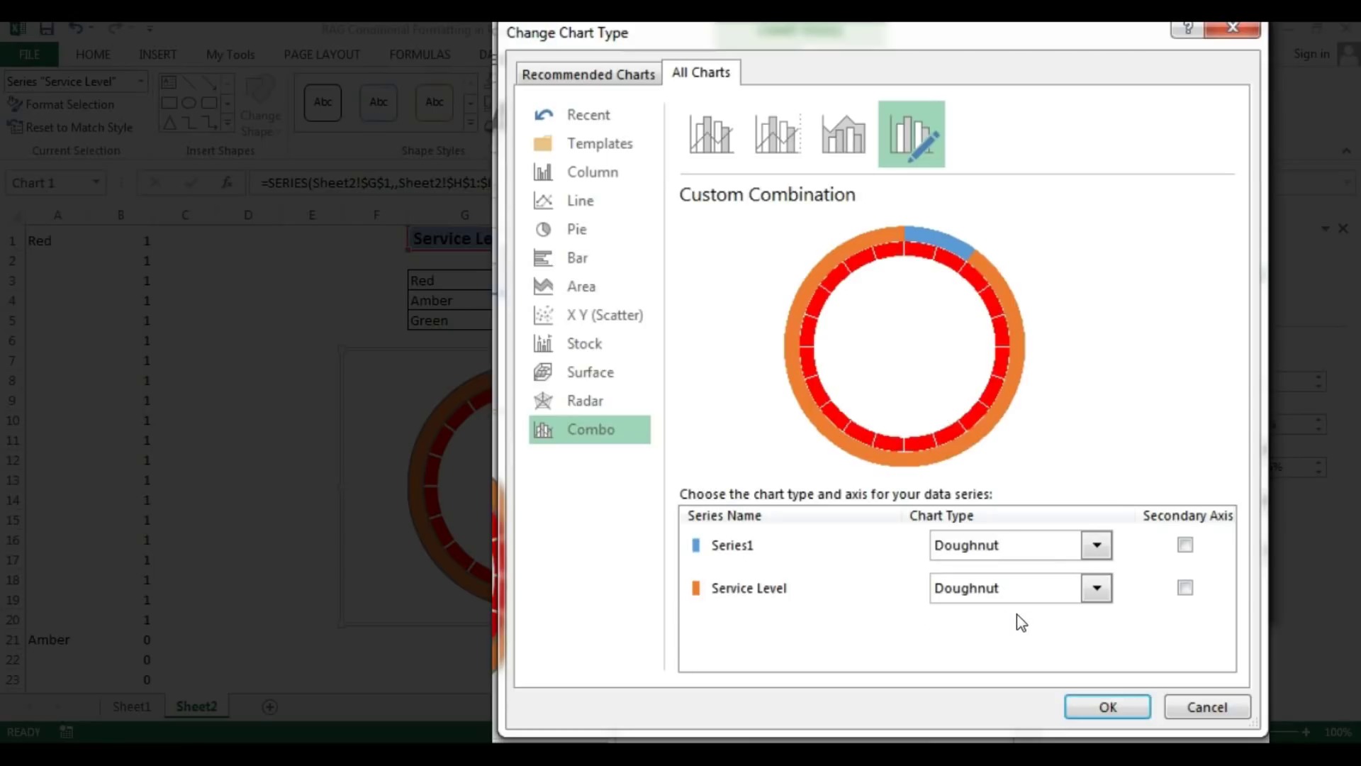
click(999, 589)
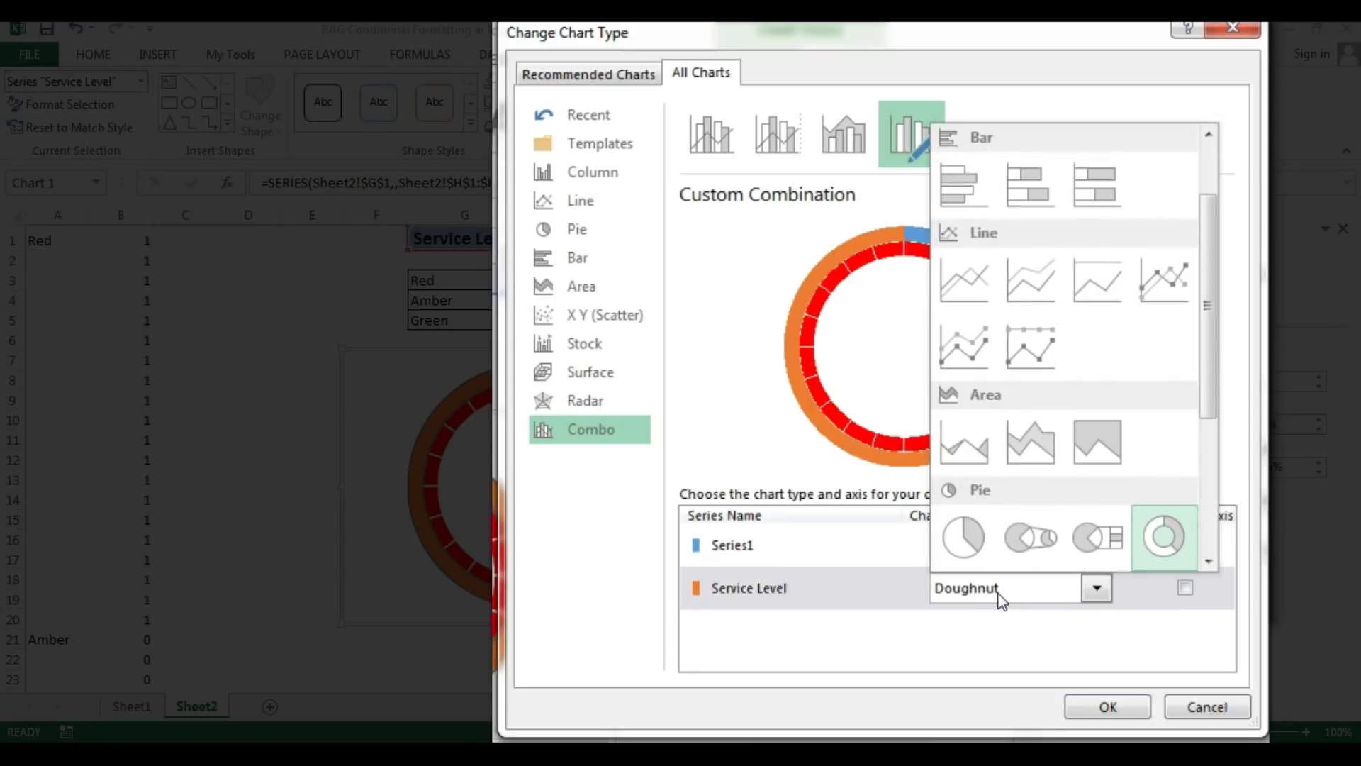
click(962, 541)
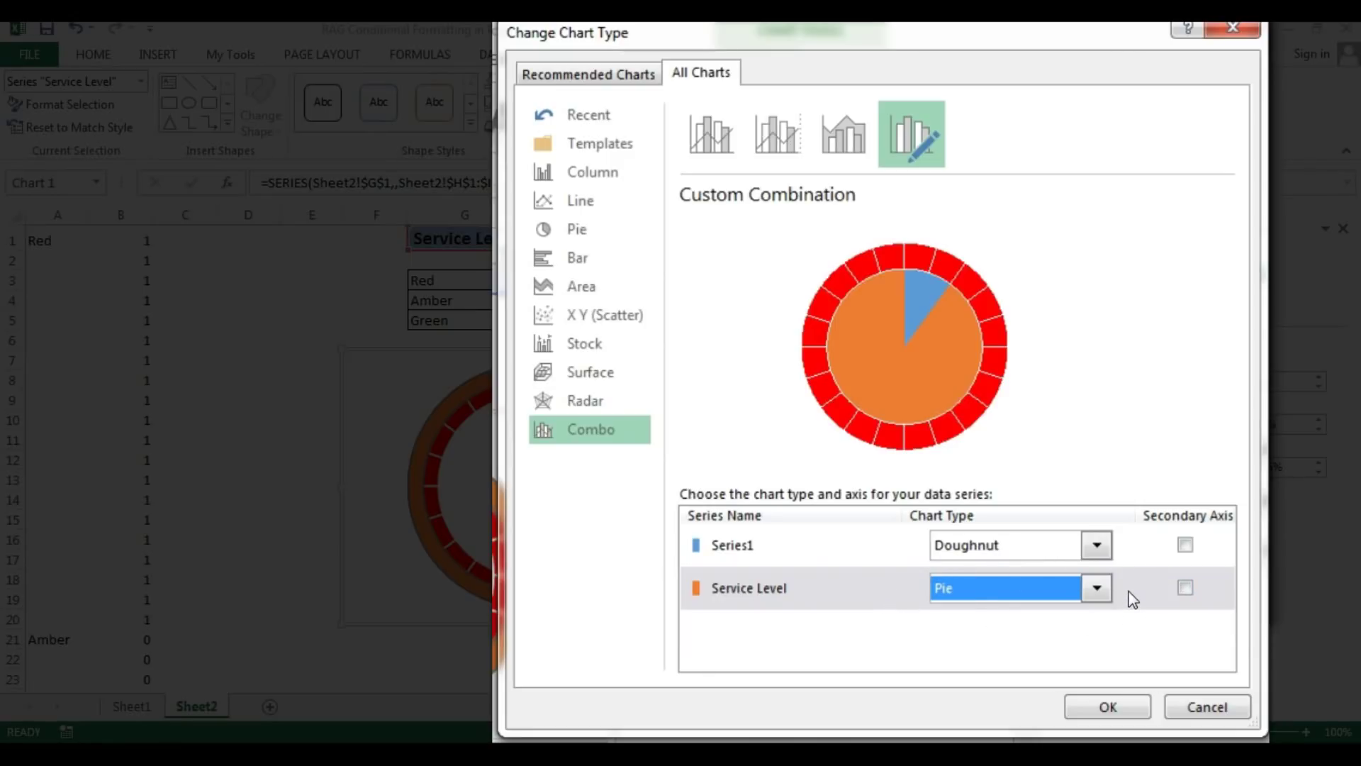
click(1185, 588)
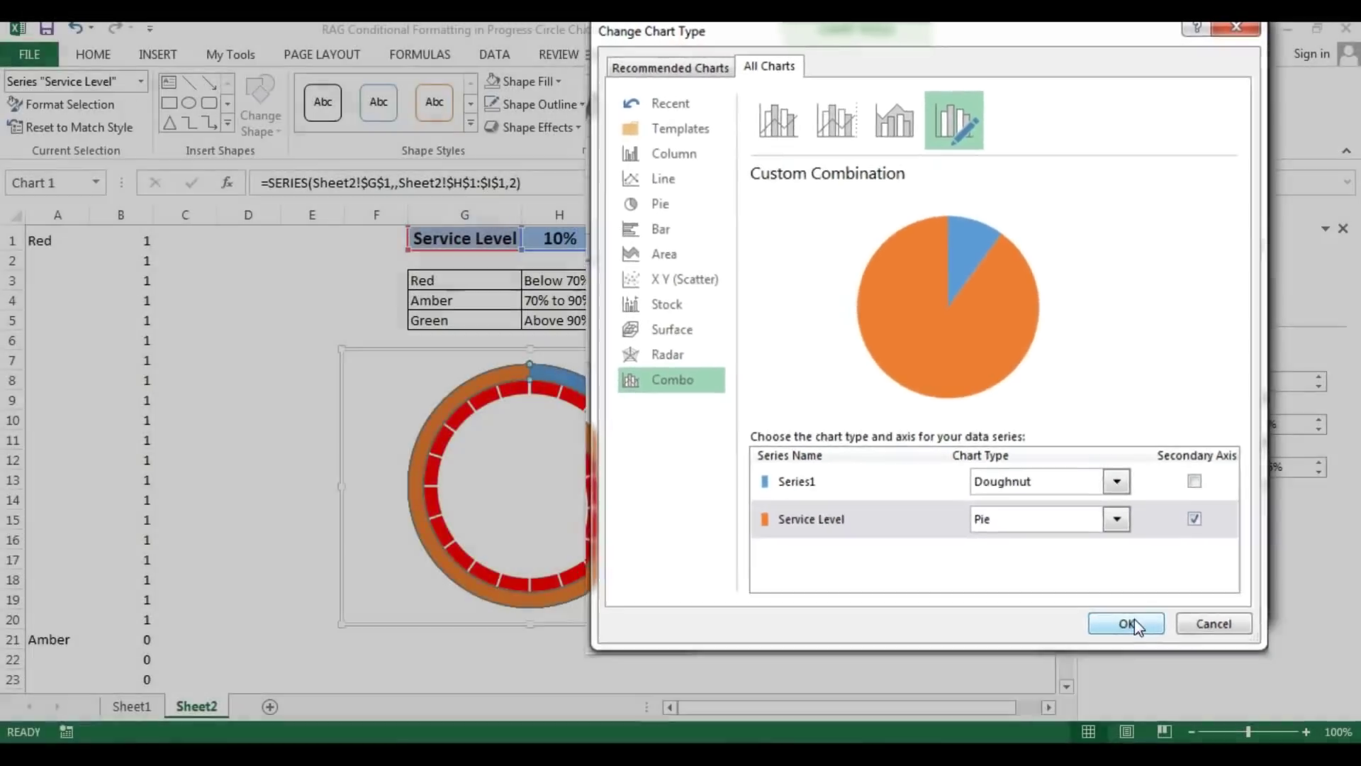
click(1129, 599)
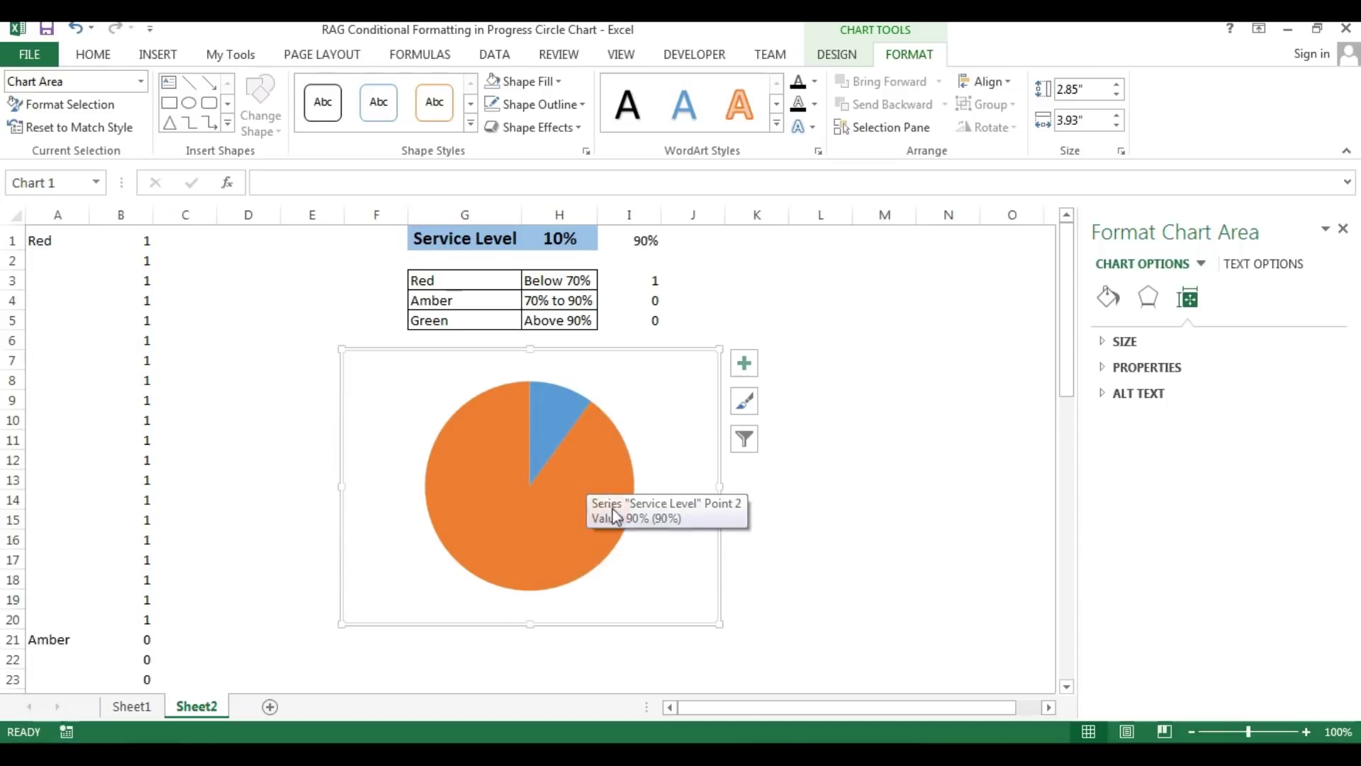
- Set the large orange remainder slice of the Service Level pie to No fill
click(582, 502)
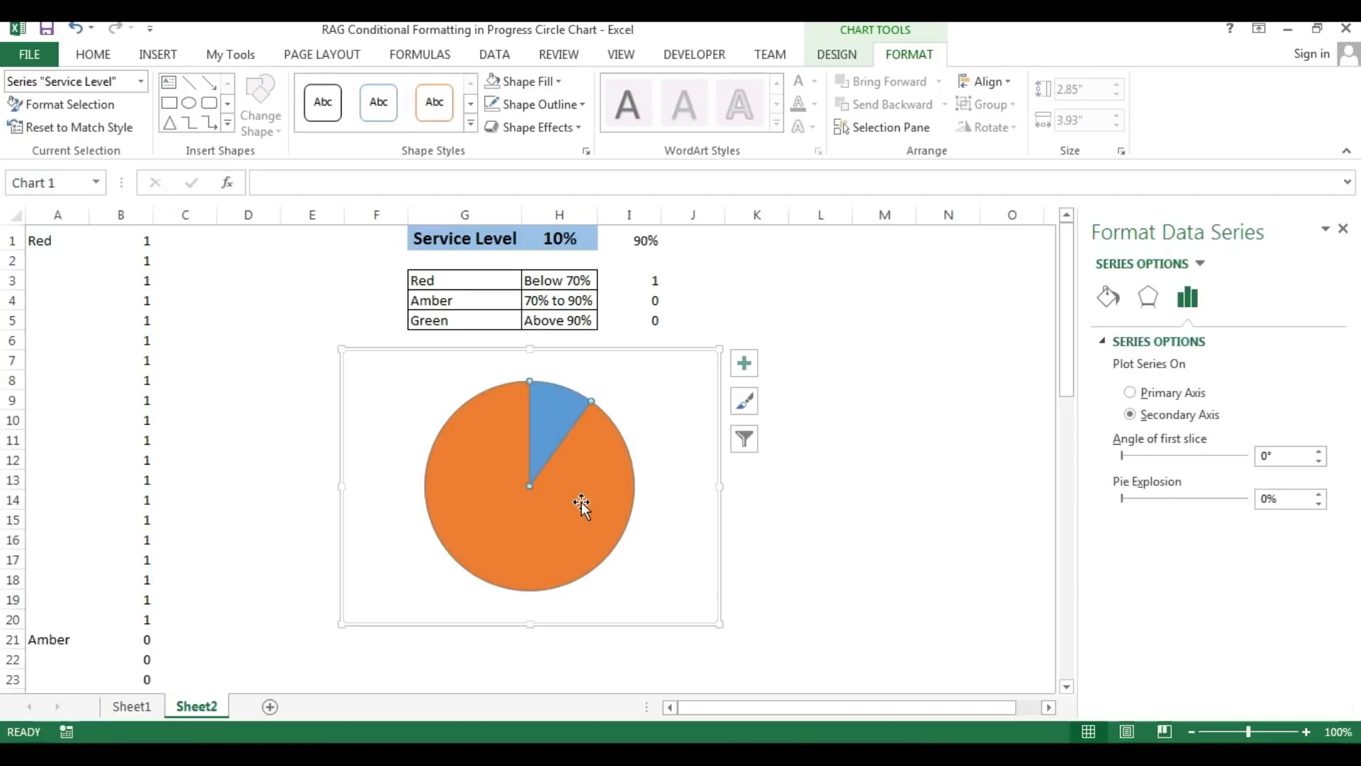
click(581, 502)
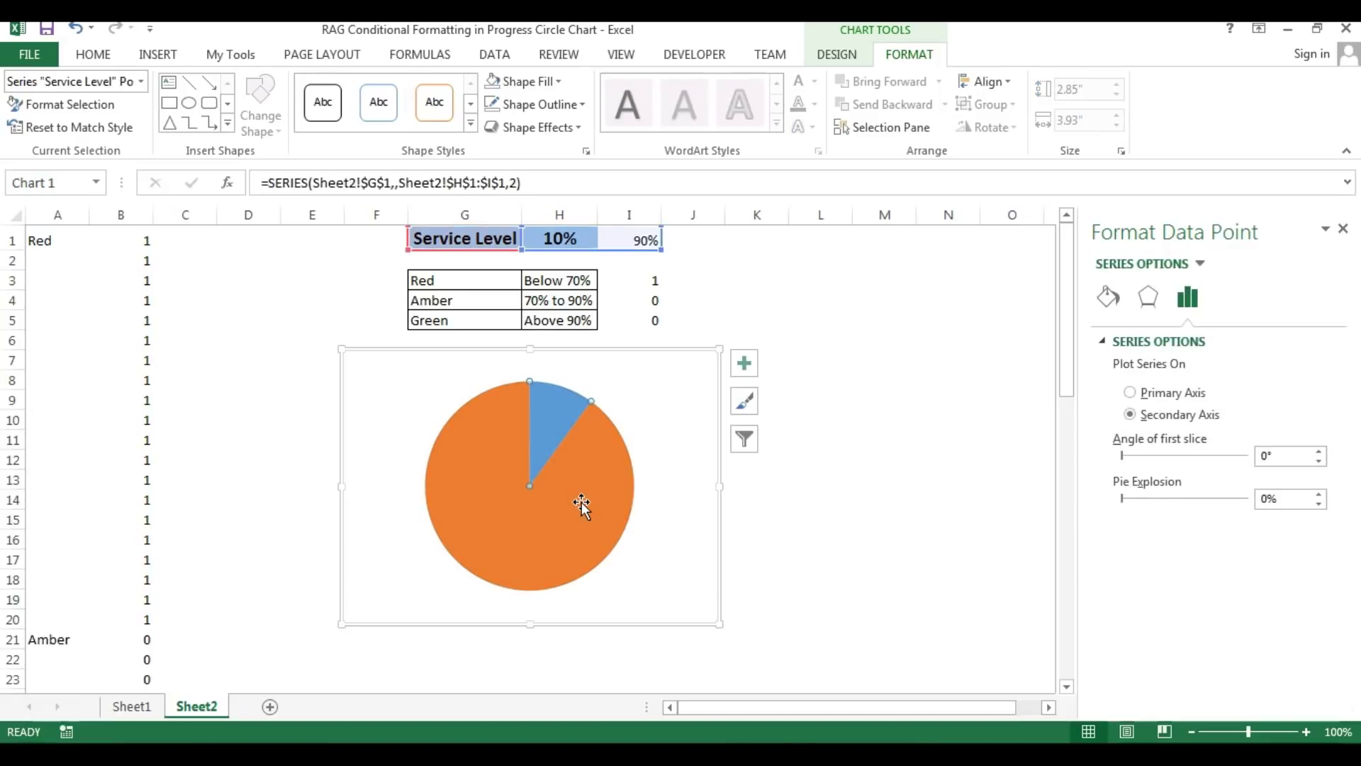
click(1115, 301)
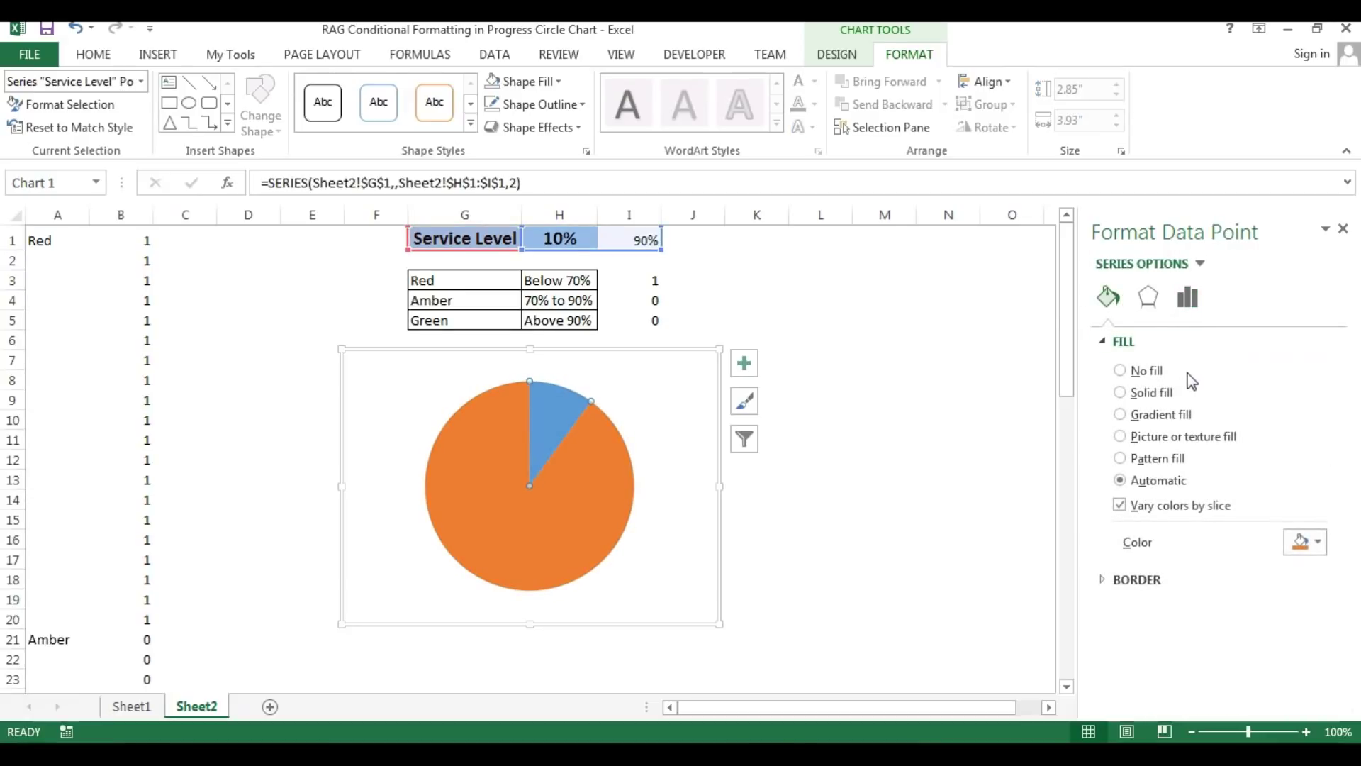
click(1133, 374)
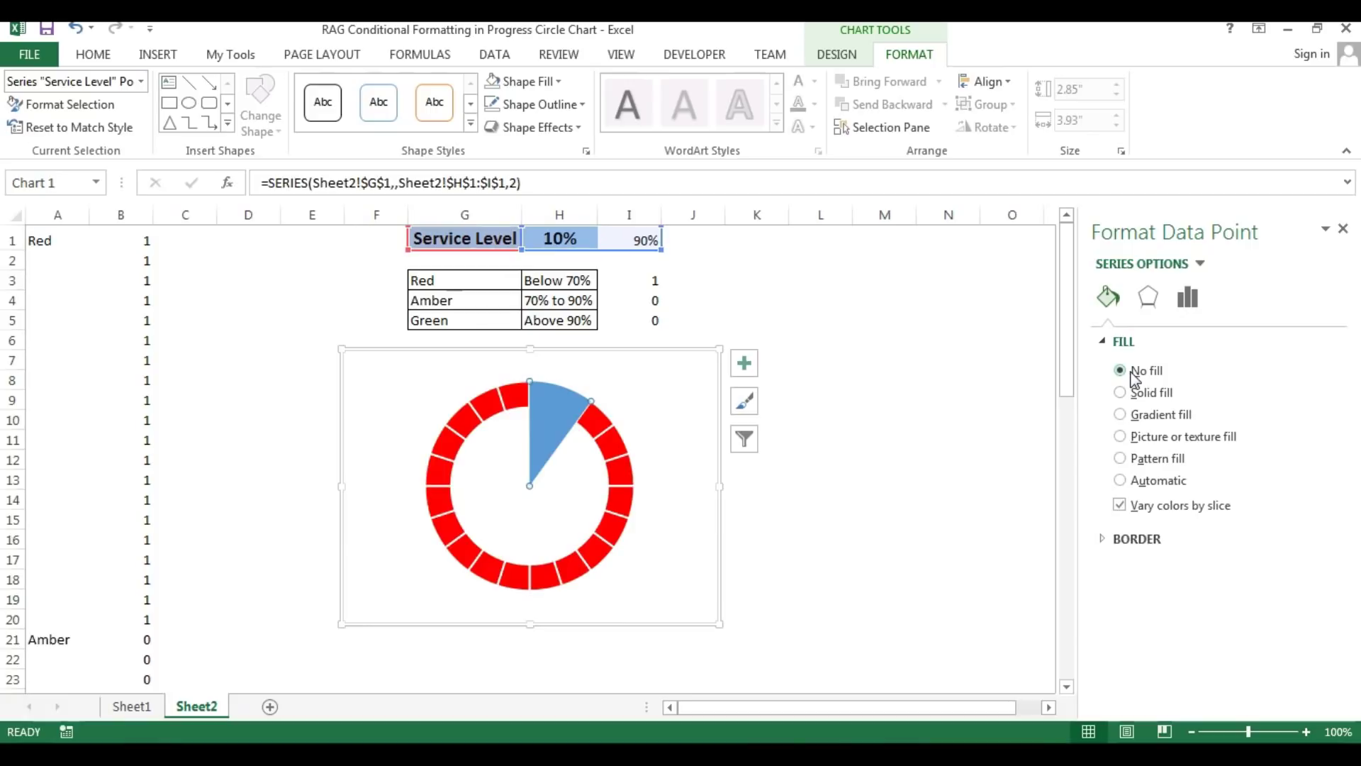
- Give the large remainder slice of the Service Level pie a solid white fill with 20% transparency
click(1138, 392)
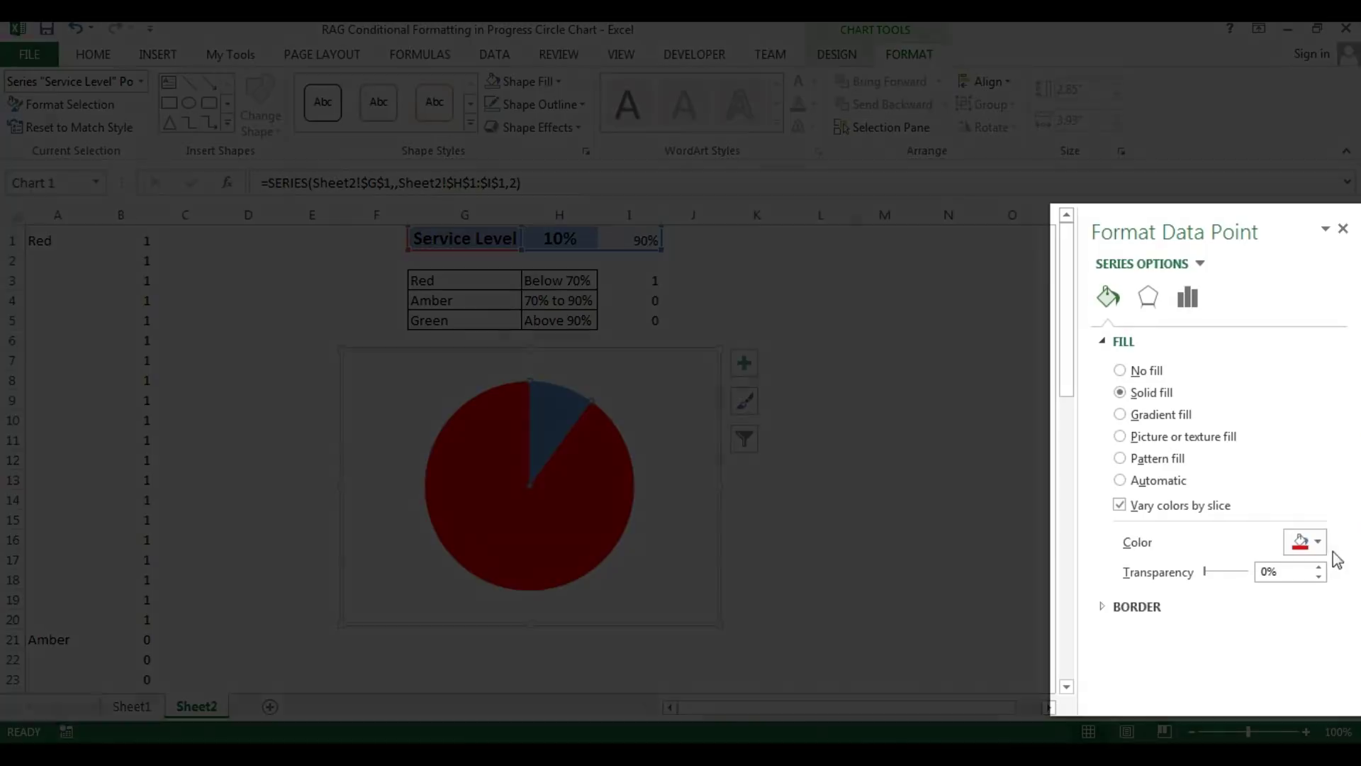
click(1310, 549)
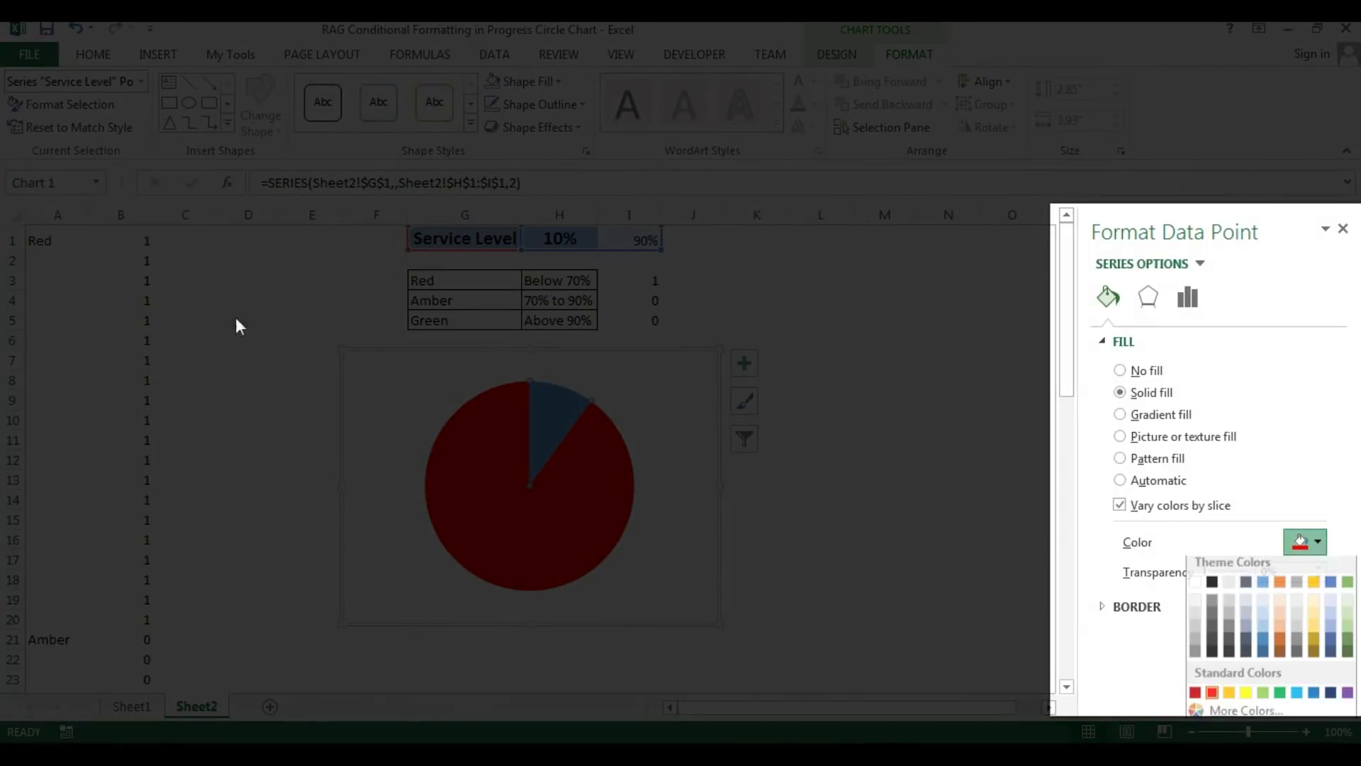
click(1196, 587)
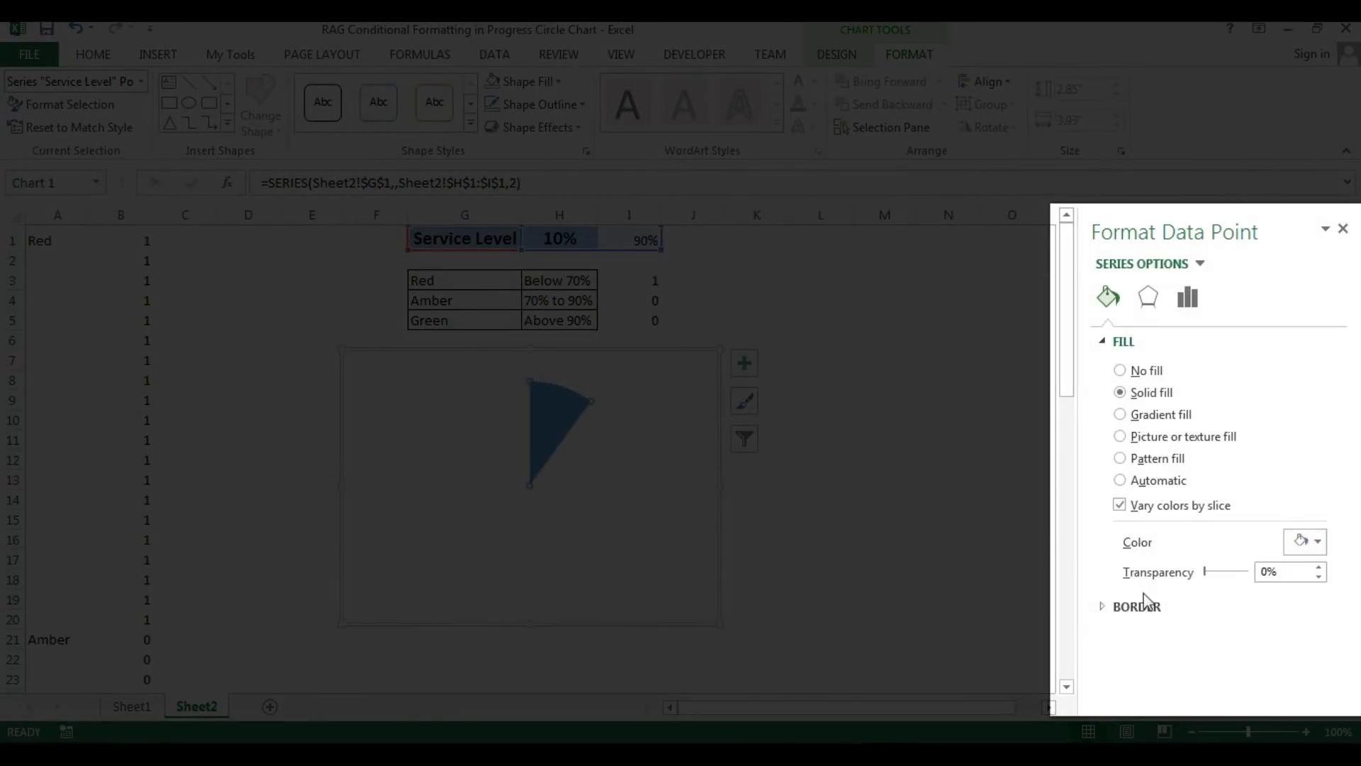
click(1270, 571)
text(20)
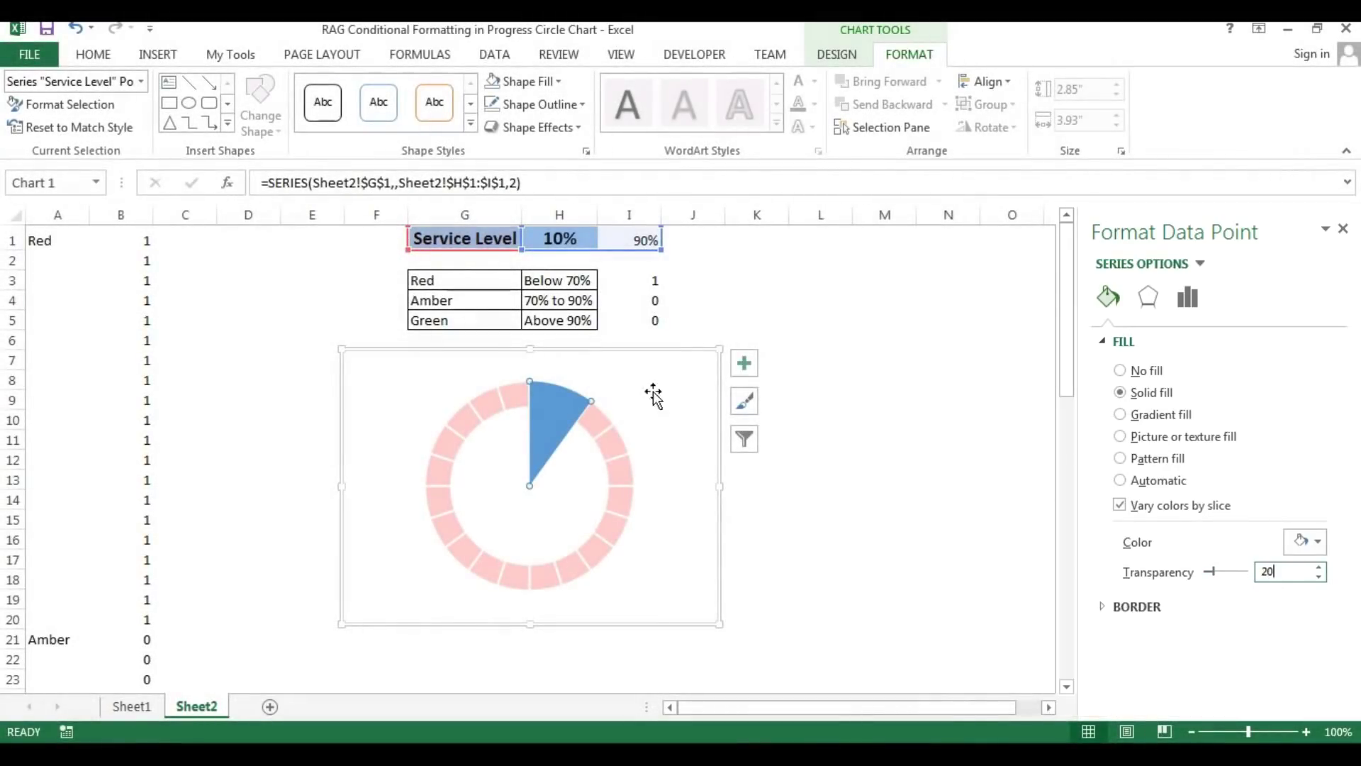
- Set the blue progress slice of the Service Level pie to No fill and deselect the chart
mouse_move(555, 417)
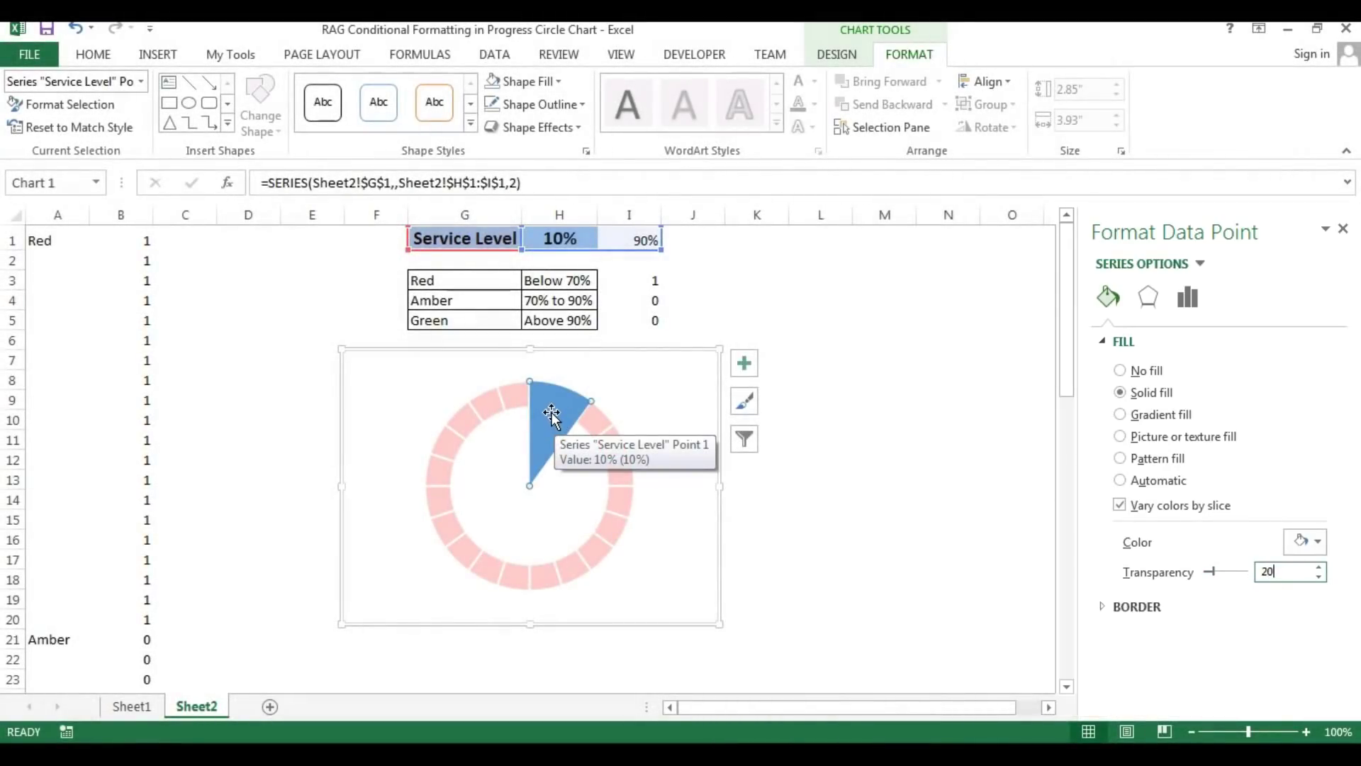
click(552, 414)
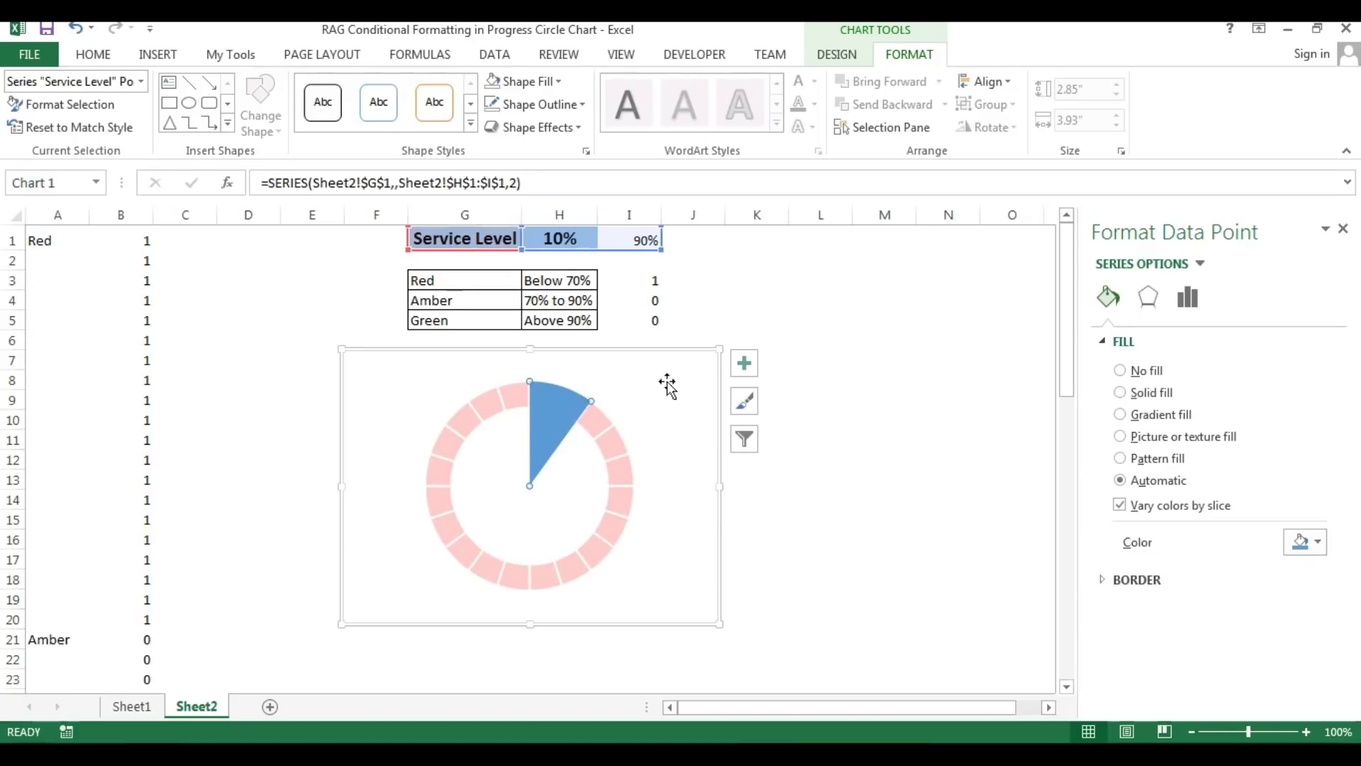
click(1120, 370)
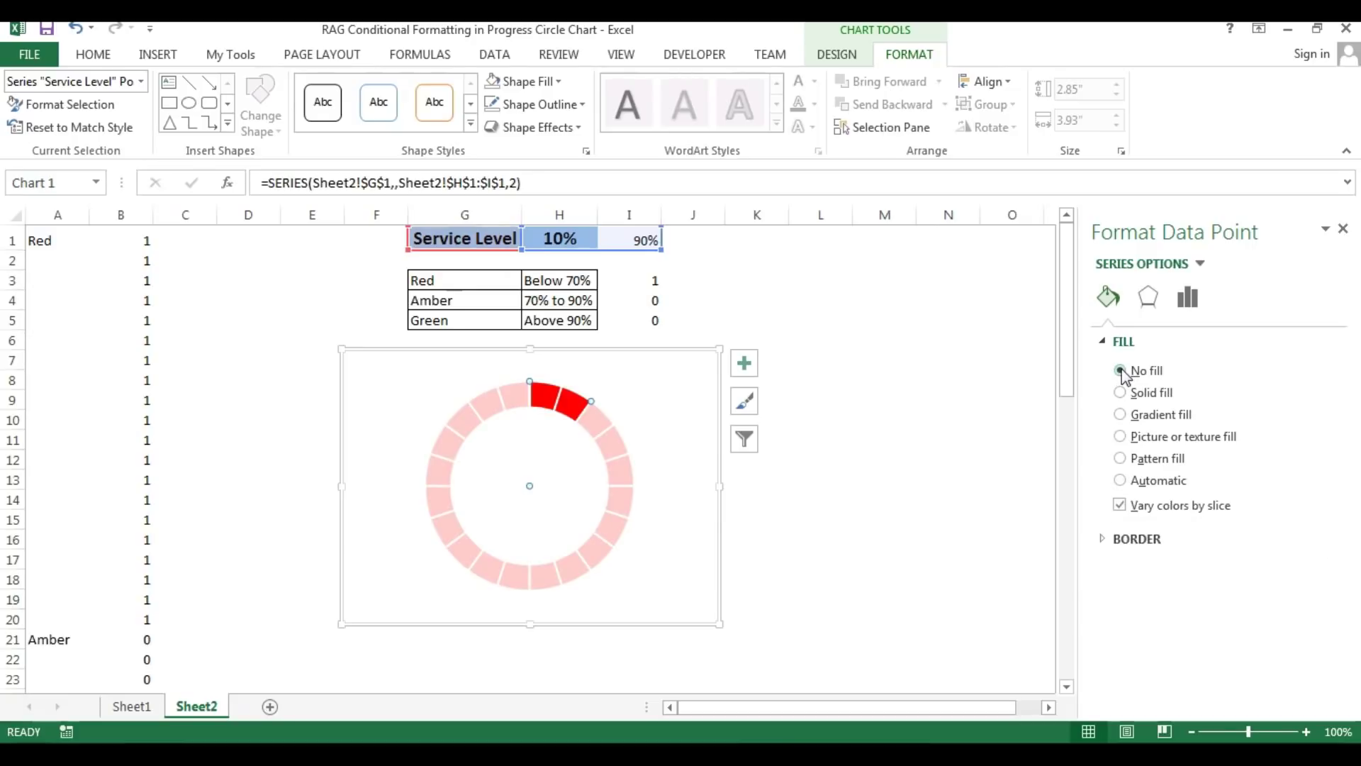
click(964, 419)
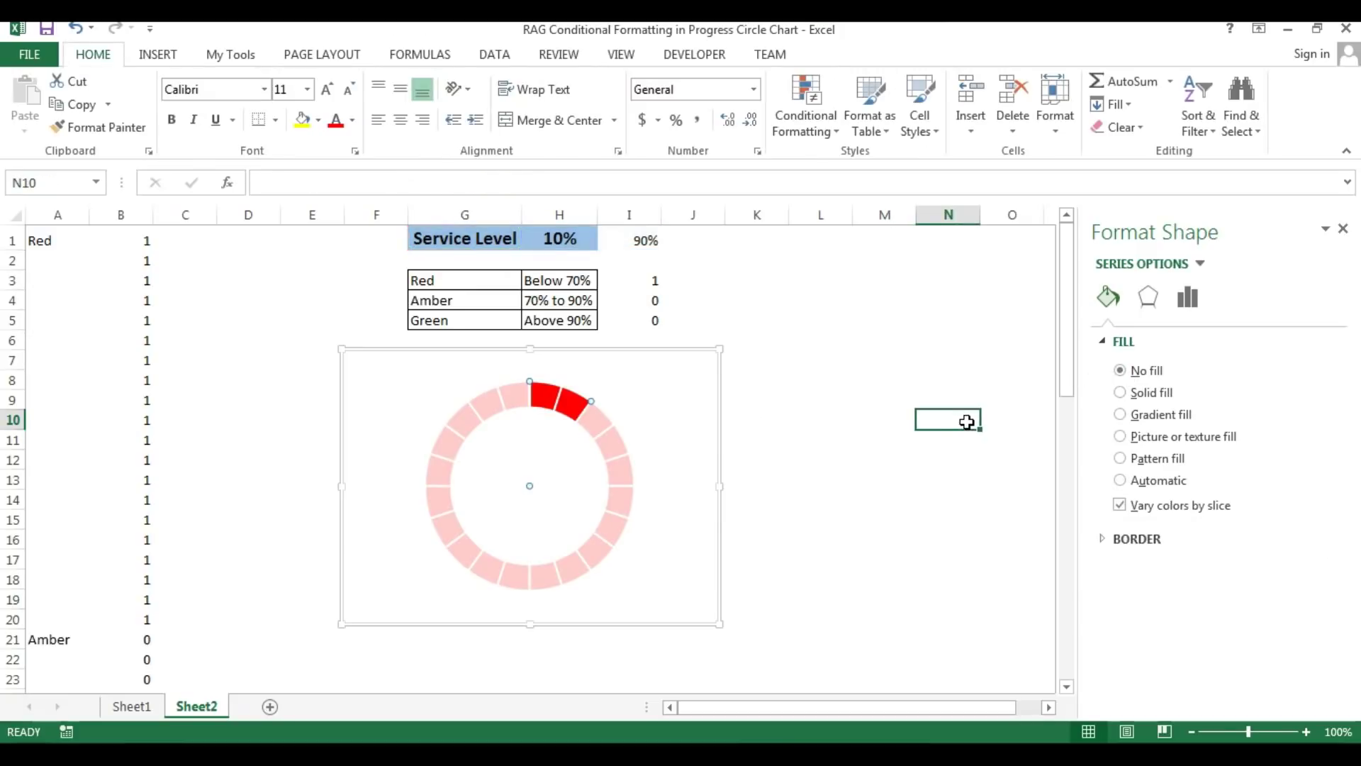
- Test the chart's red range by entering service levels of 25% and 68% in H1
click(565, 239)
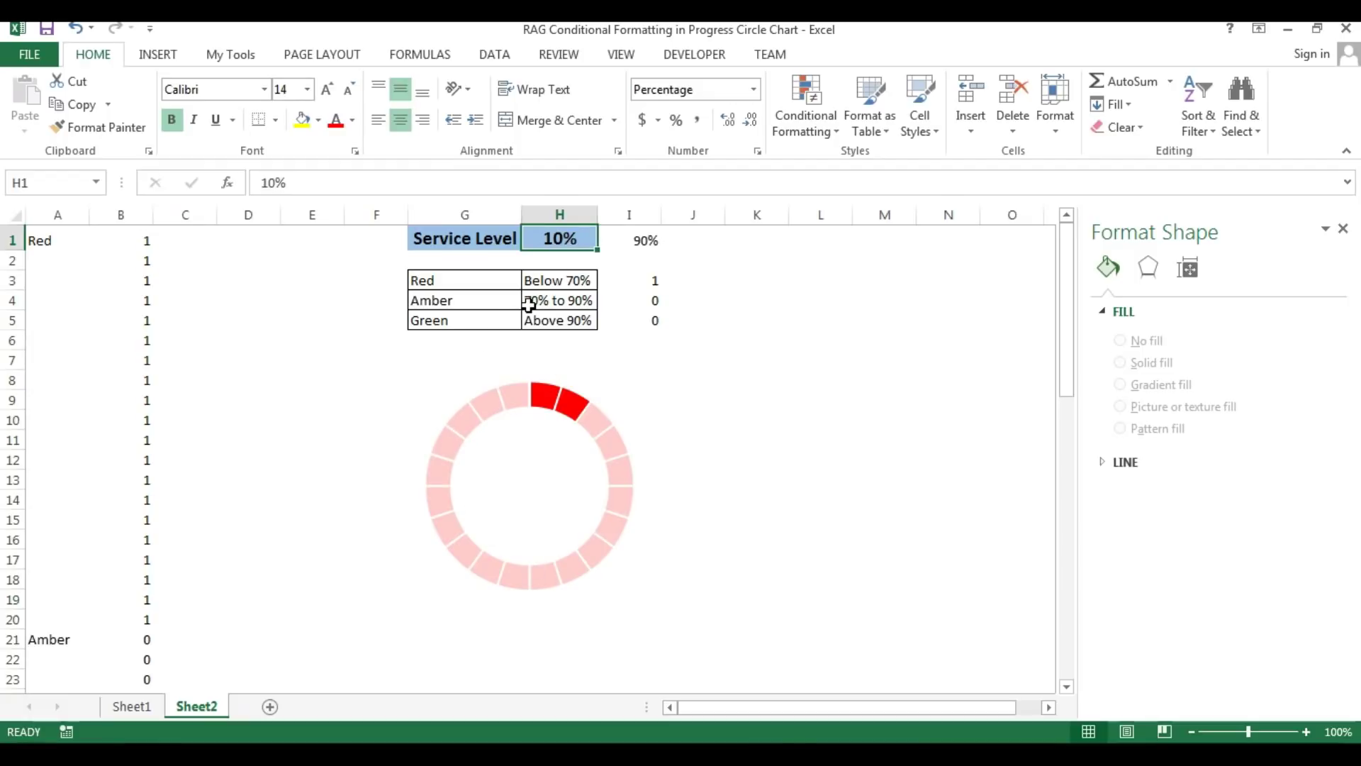
text(25%)
key(Return)
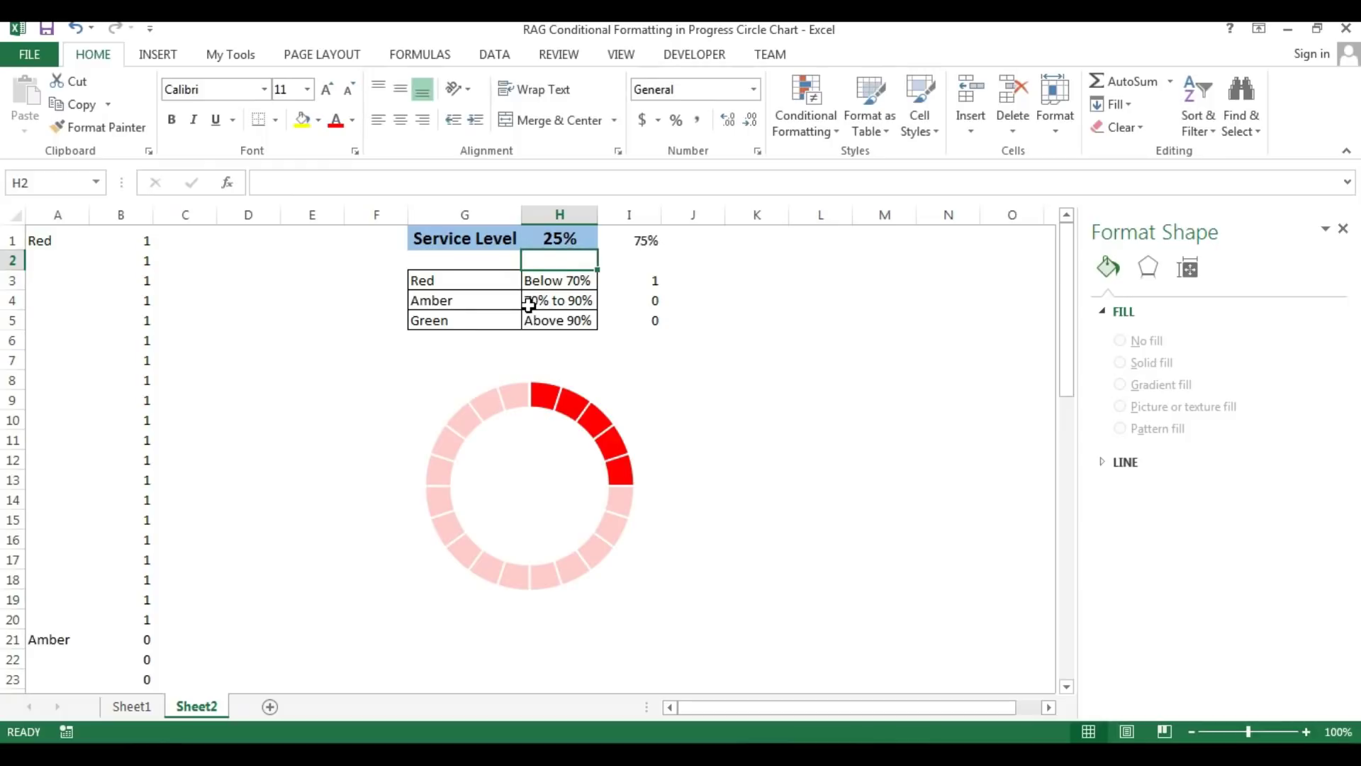
click(575, 234)
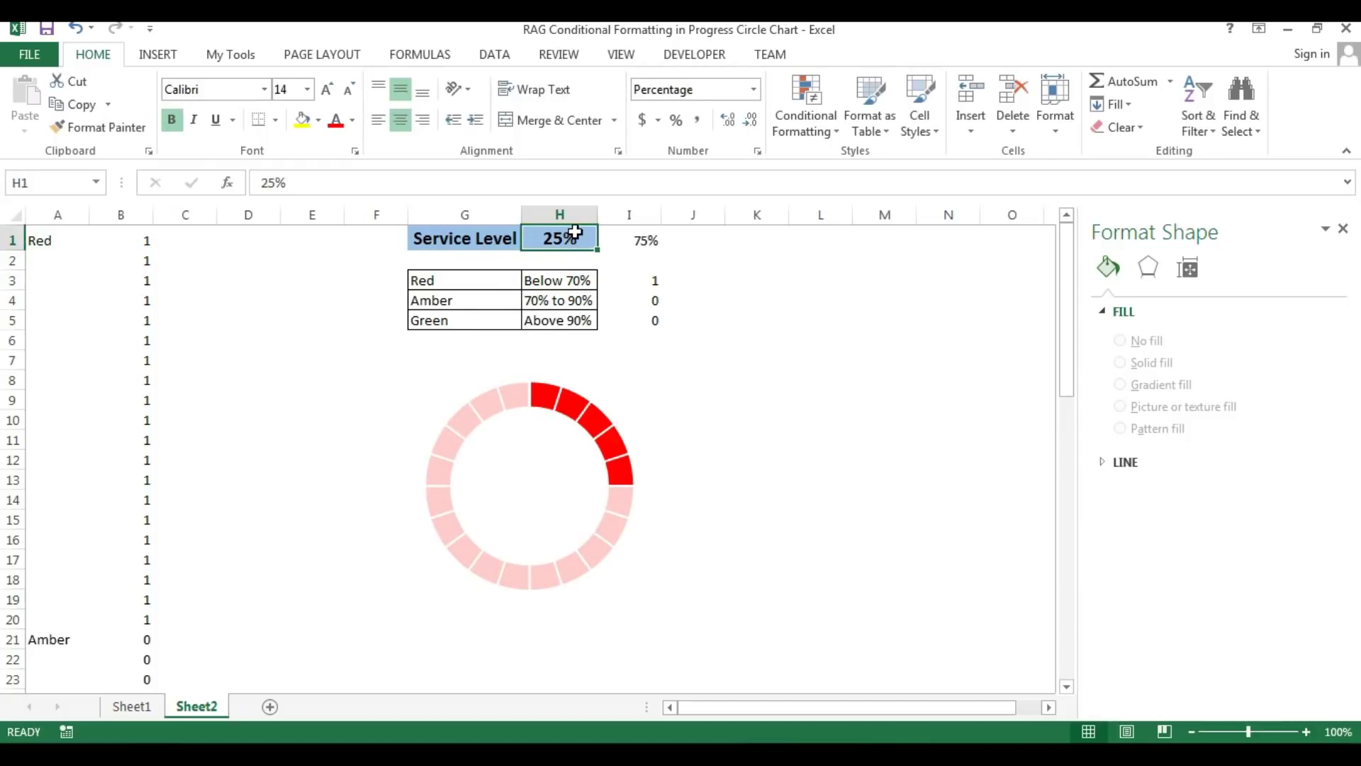
text(68%)
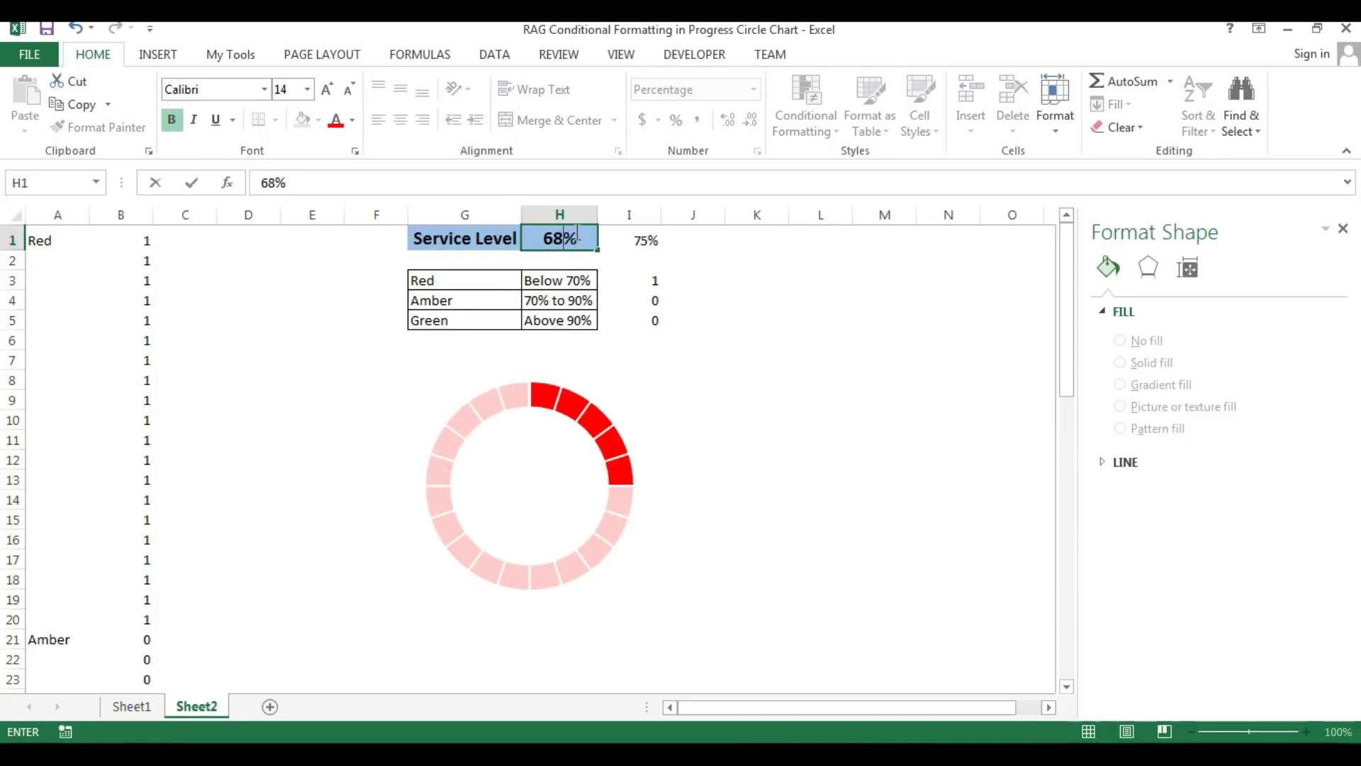
key(Return)
- Test the chart's amber range by entering service levels of 72% and 89% in H1
click(586, 238)
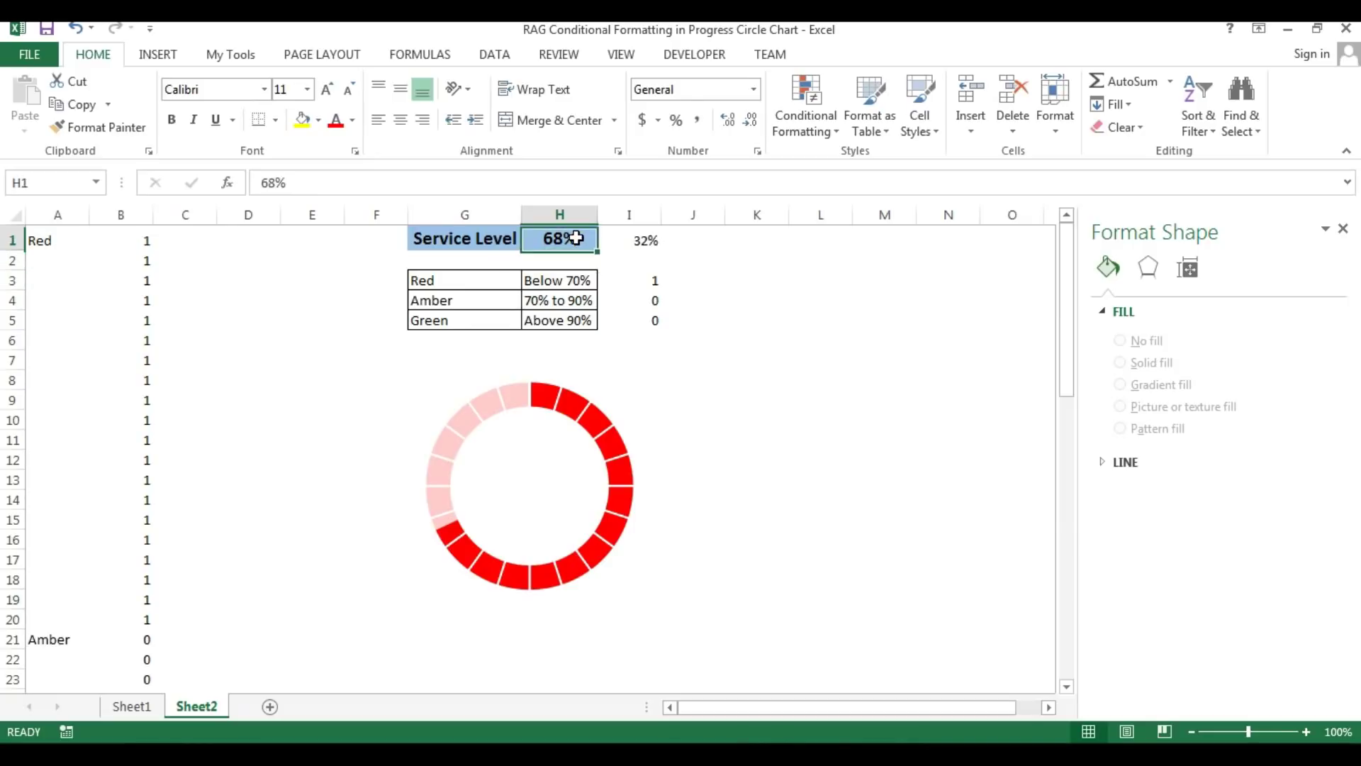
text(72)
key(Return)
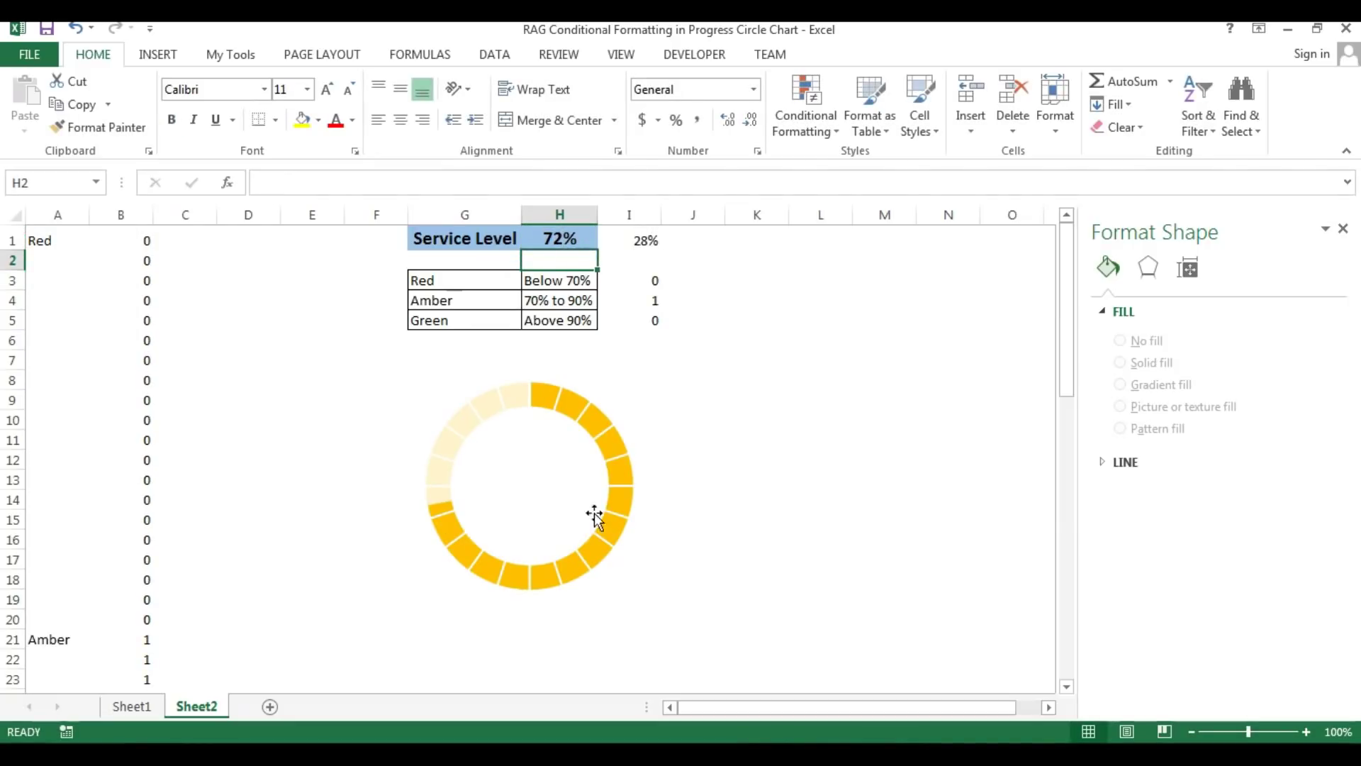
click(579, 240)
text(89)
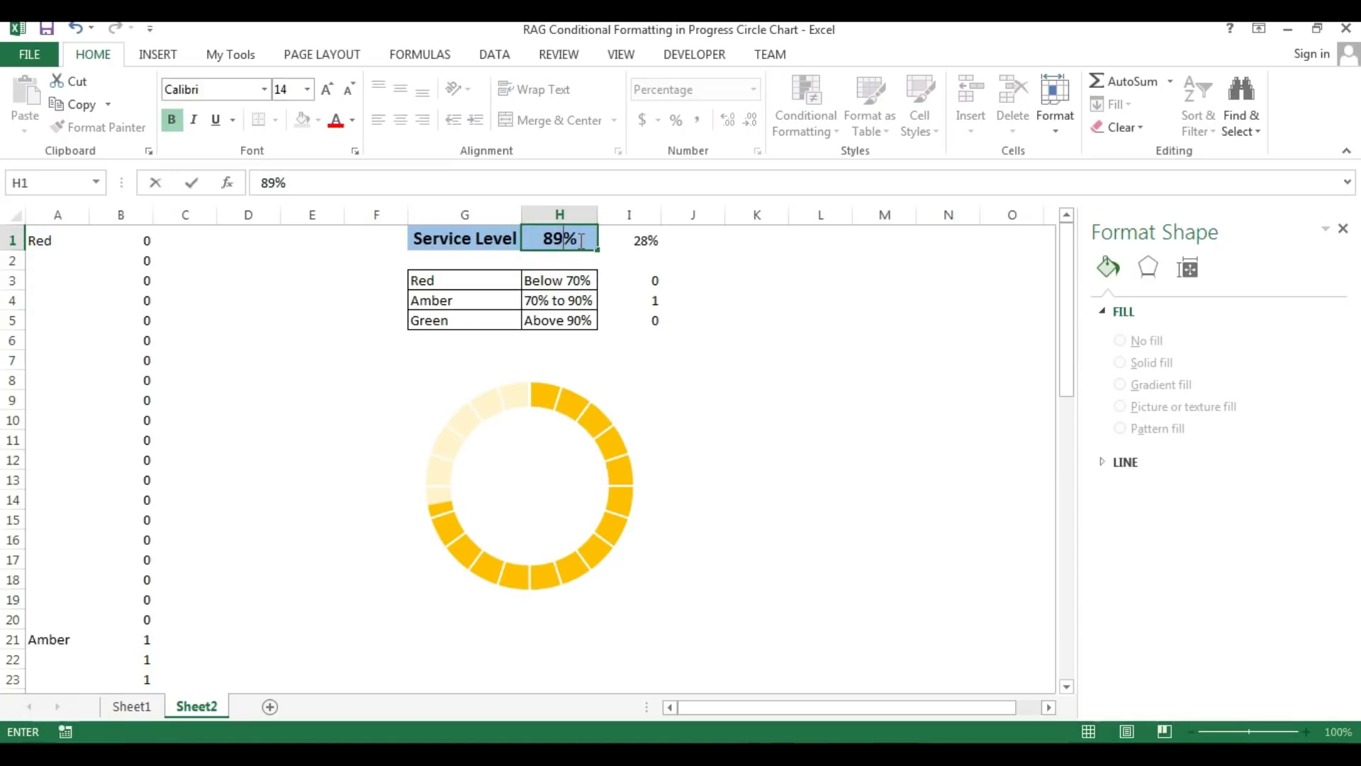
key(Return)
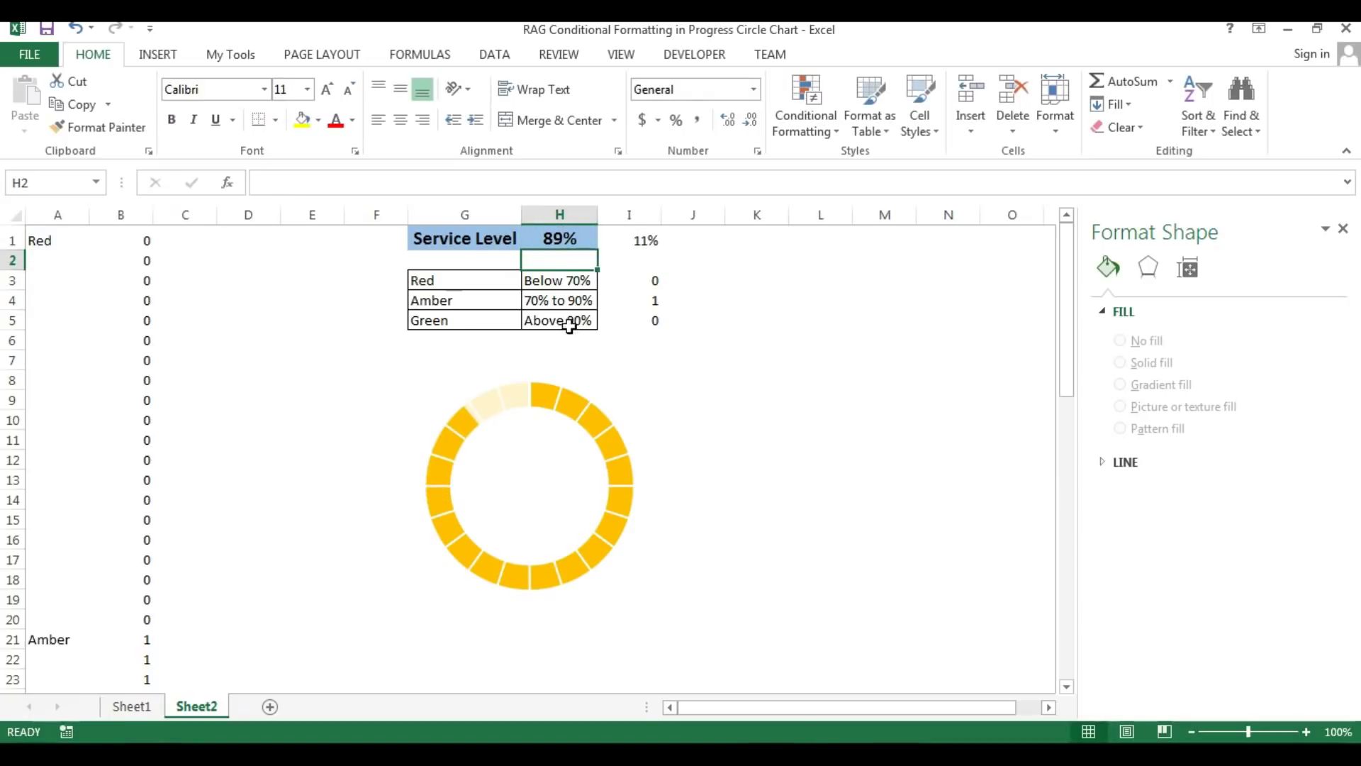
- Set the service level in H1 to 91% to test the green range
click(562, 232)
text(91)
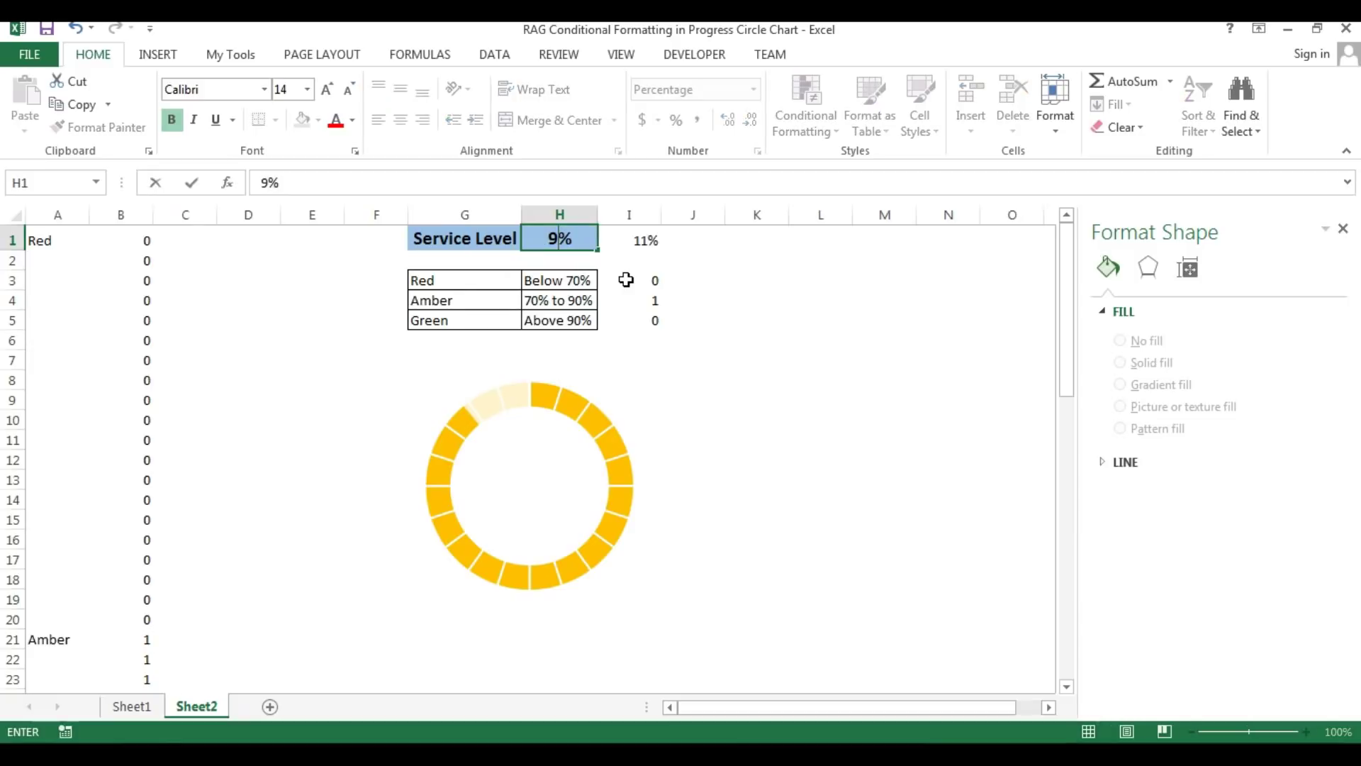
key(Return)
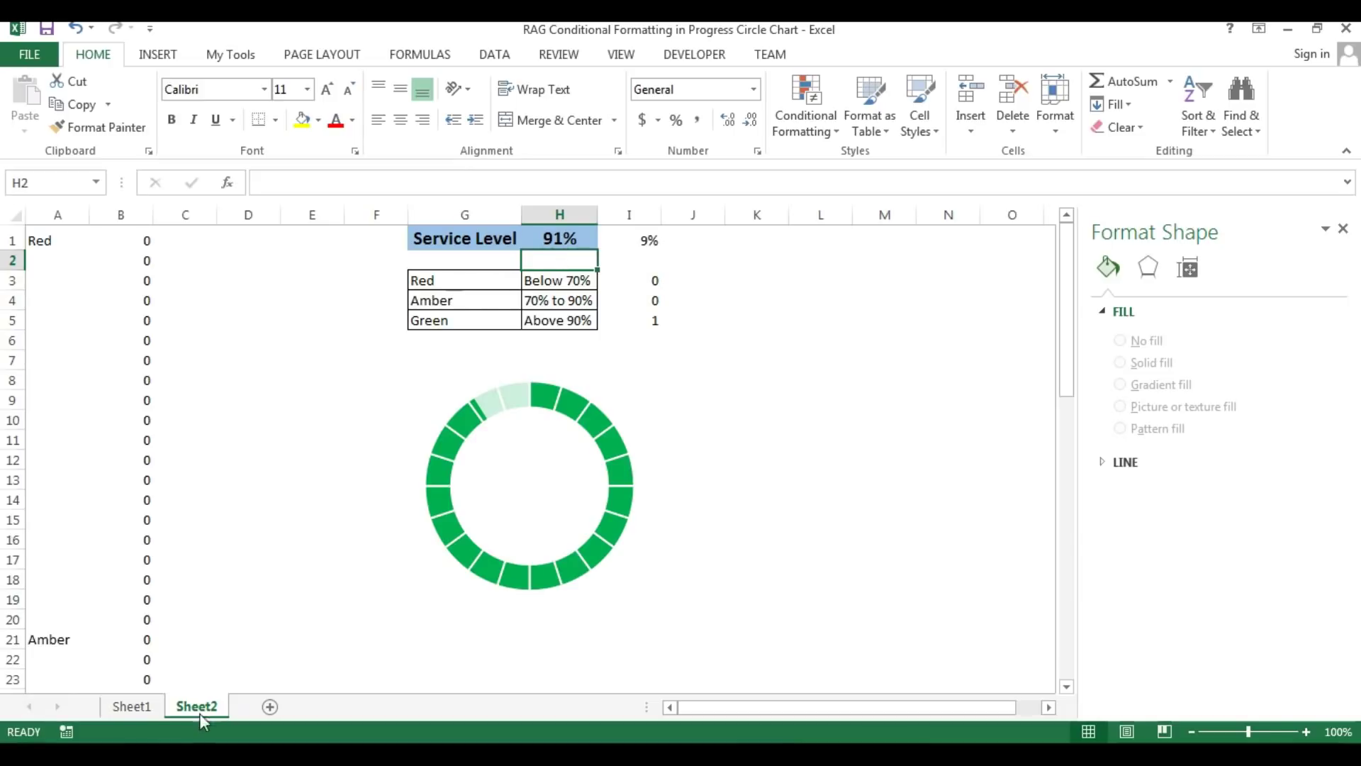
- Set the service level of the finished example on Sheet1 to 25%, and return to Sheet2
click(151, 710)
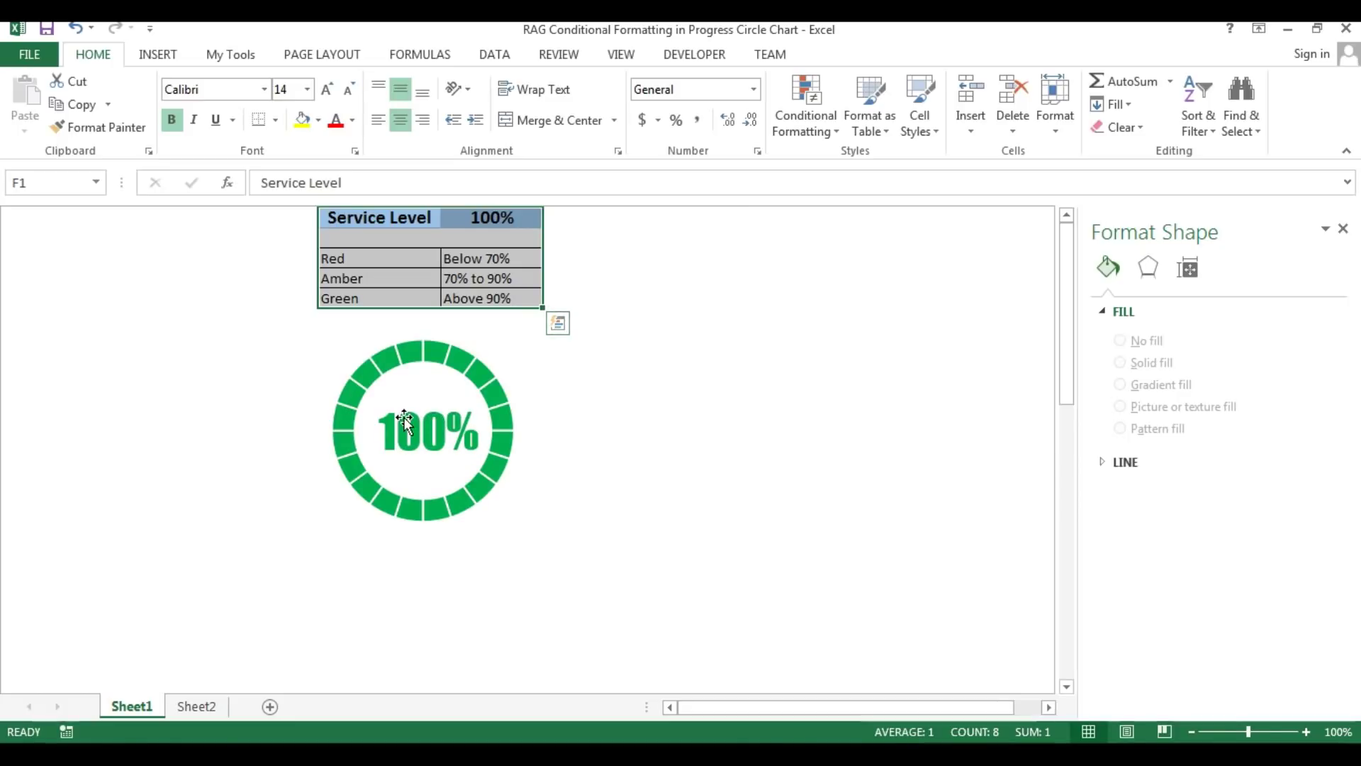
click(374, 265)
drag(375, 265, 372, 298)
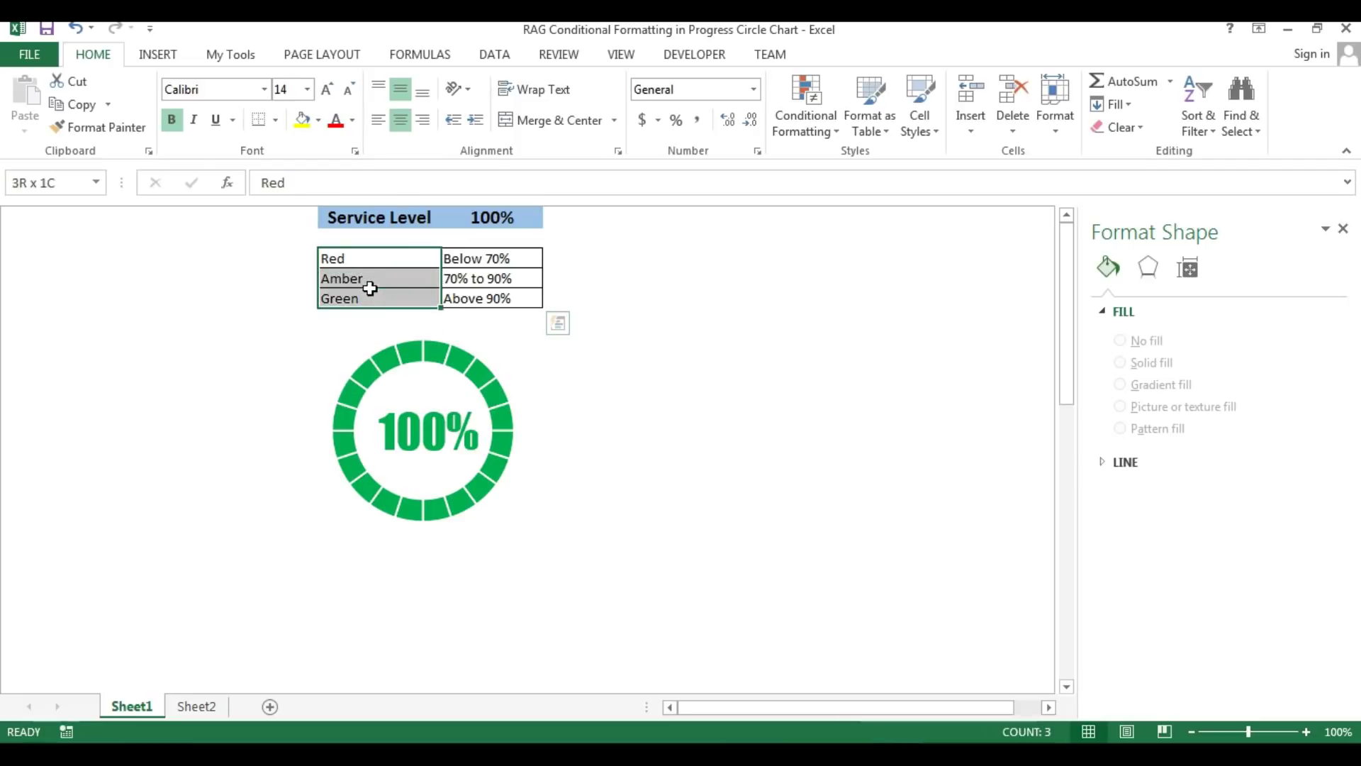
click(479, 216)
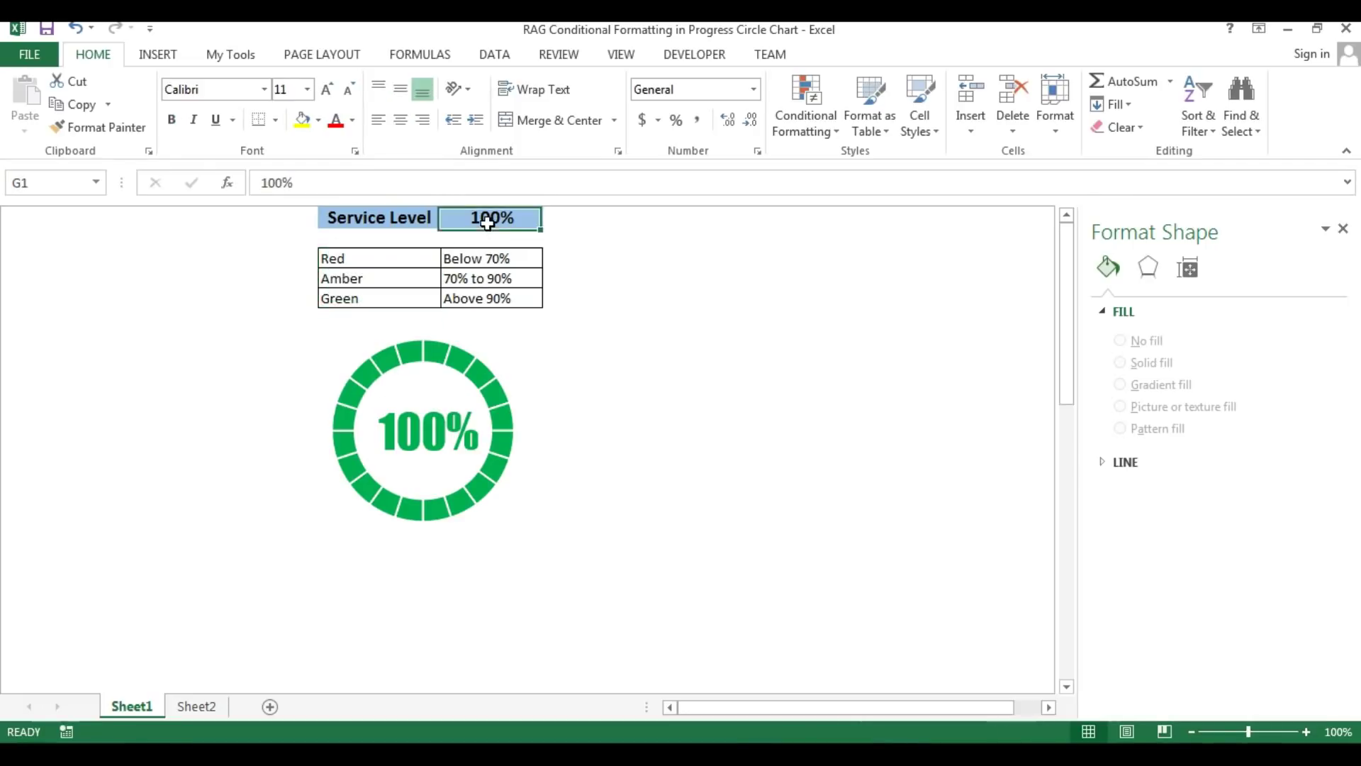
text(25)
key(Return)
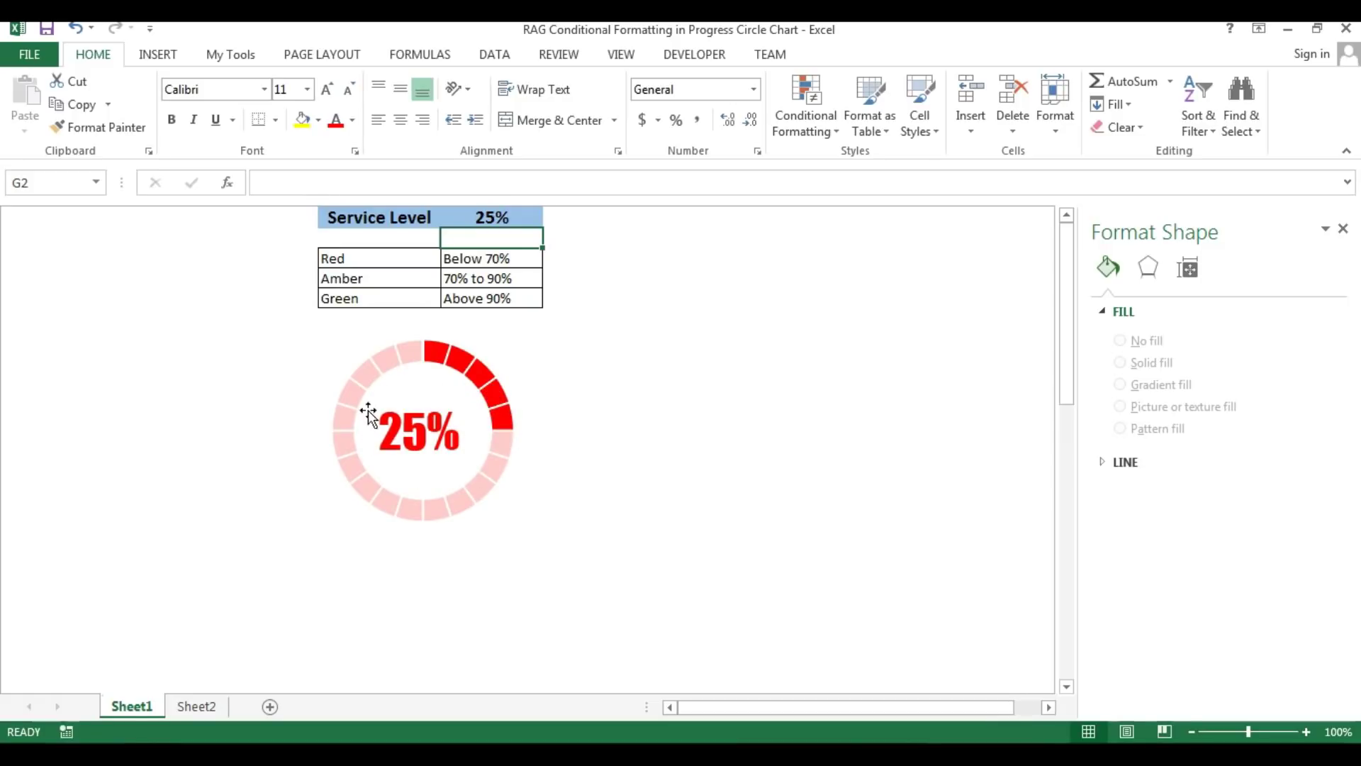
click(211, 711)
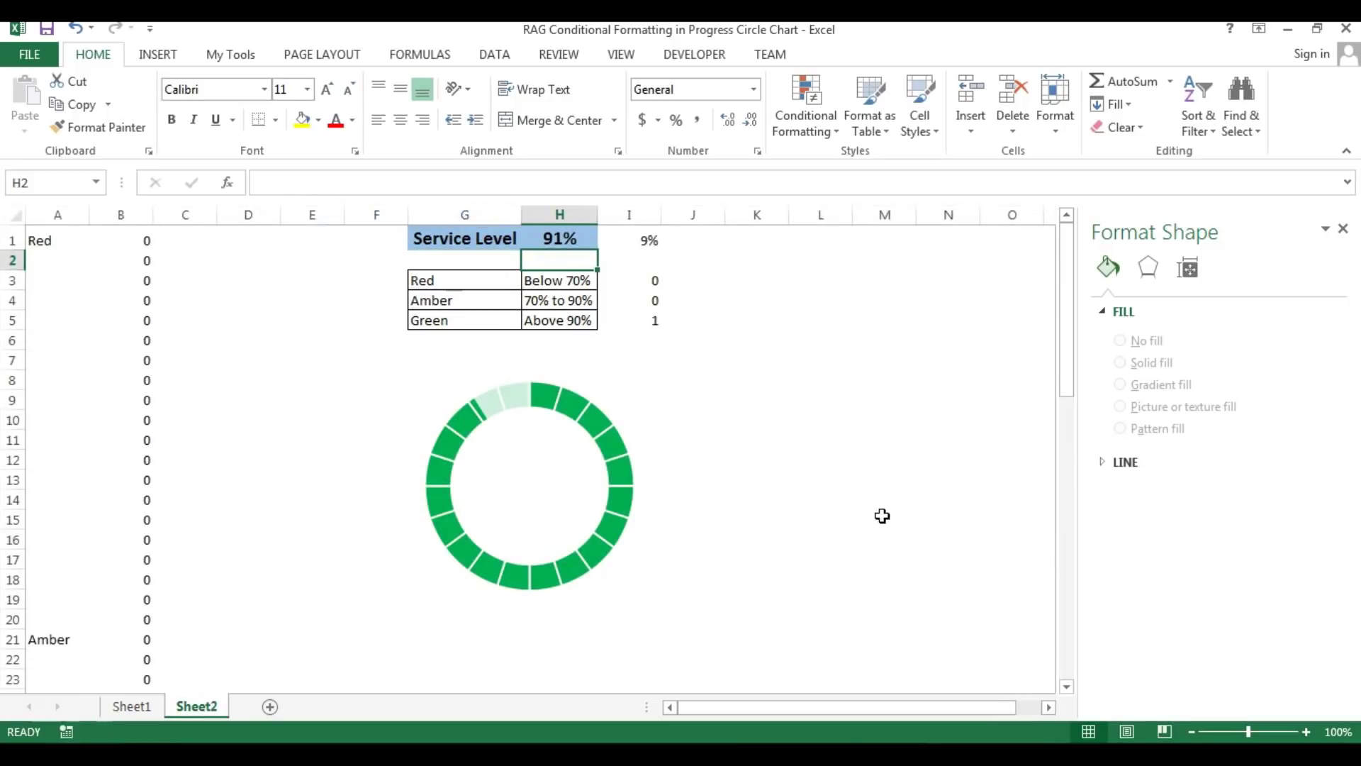
click(834, 514)
click(703, 282)
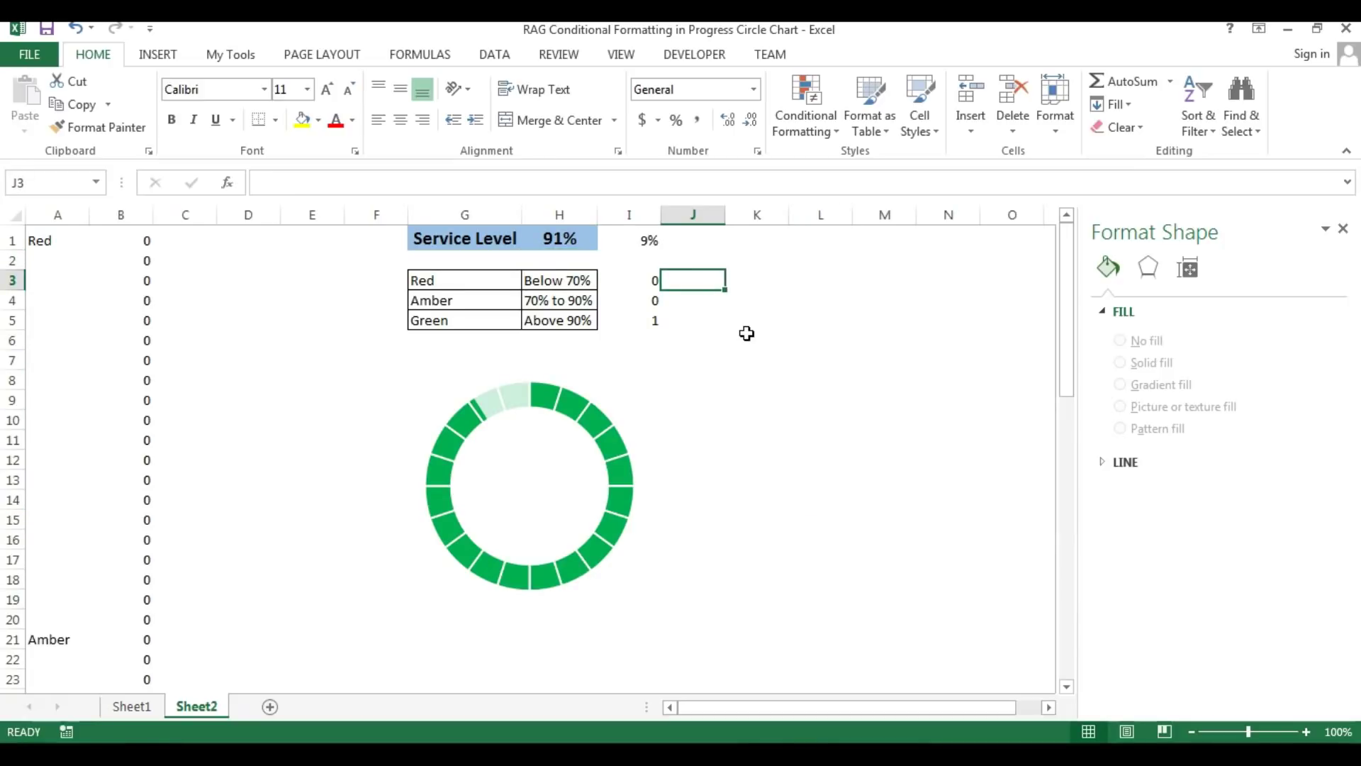
text(=)
key(Escape)
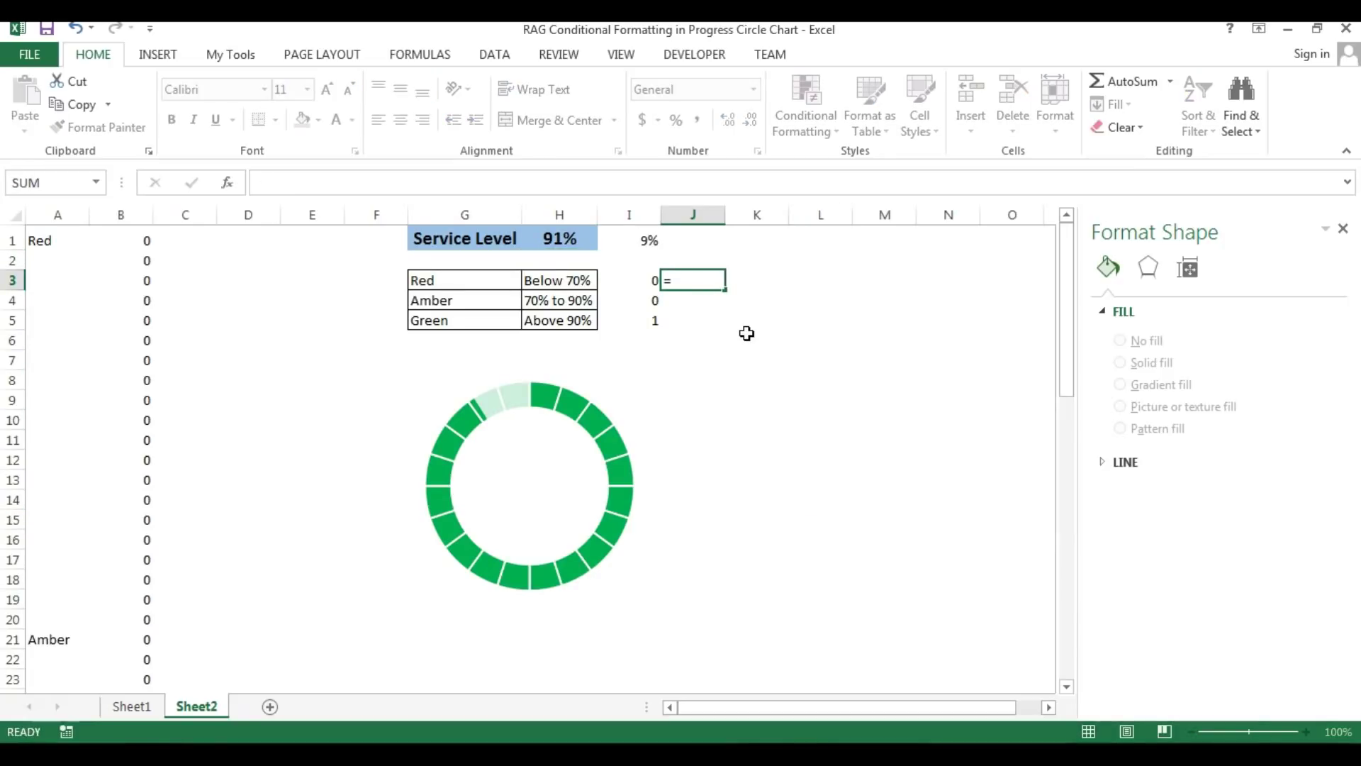
- Copy the Red formula text from I3 unchanged into J3, keeping its reference to H1
click(654, 278)
drag(375, 182, 236, 174)
key(ctrl+c)
key(Escape)
click(692, 279)
key(ctrl+v)
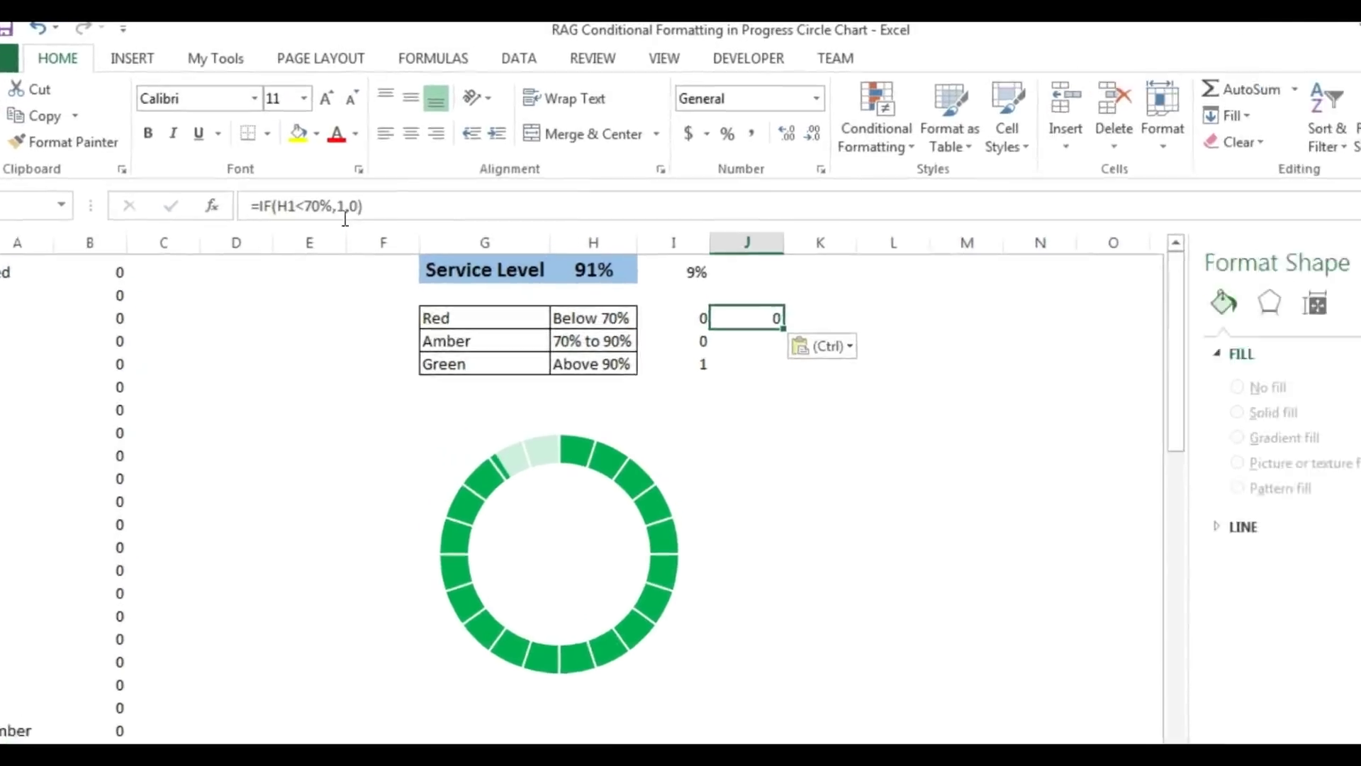
- Edit the formula in J3 to return the service level, giving =IF(H1<70%,H1,0)
click(344, 183)
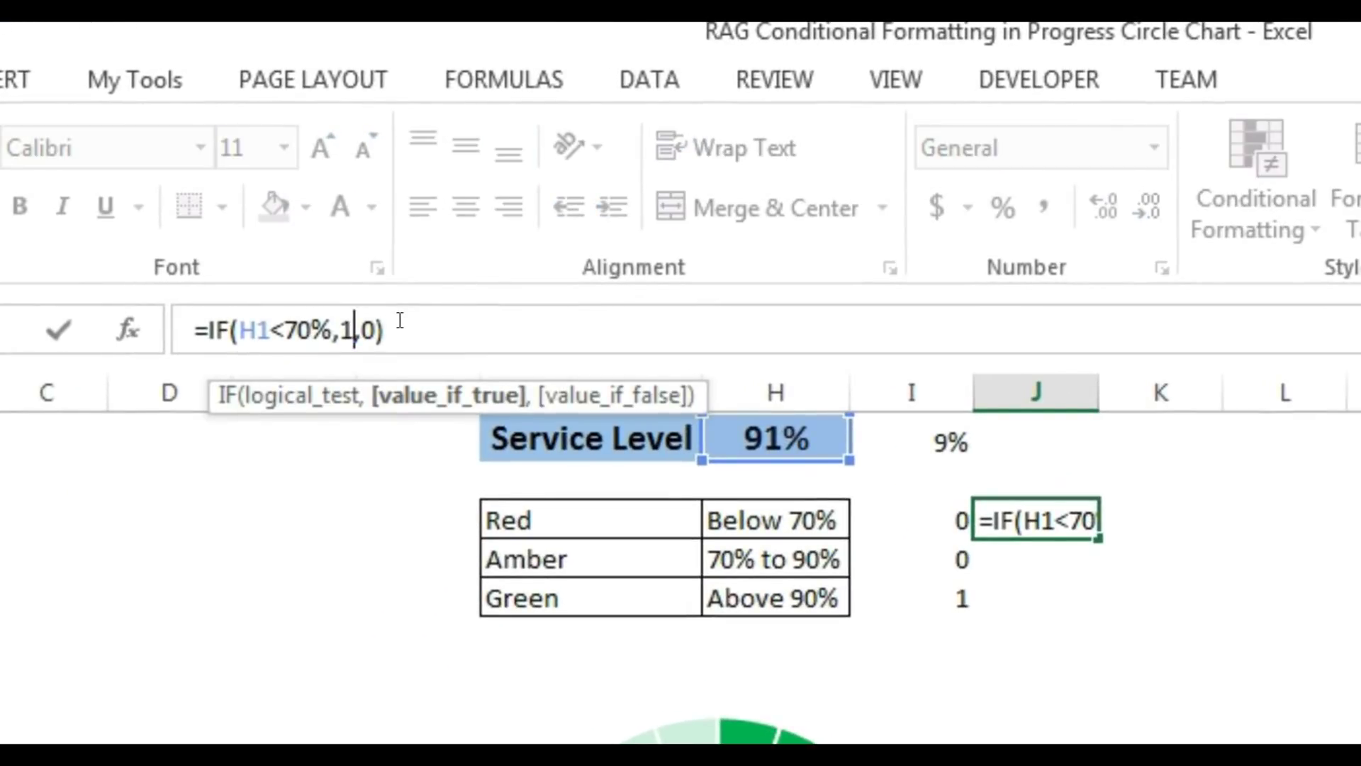
key(BackSpace)
click(784, 436)
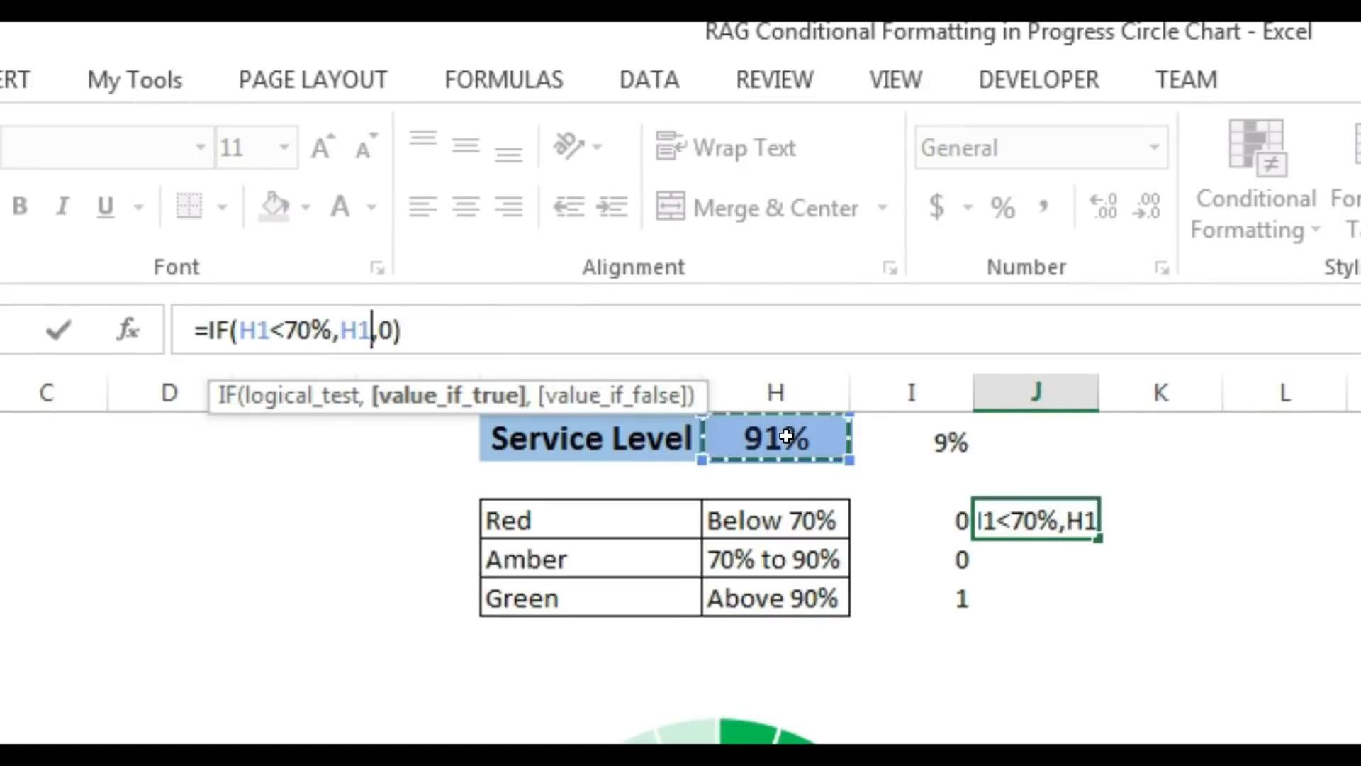
key(Return)
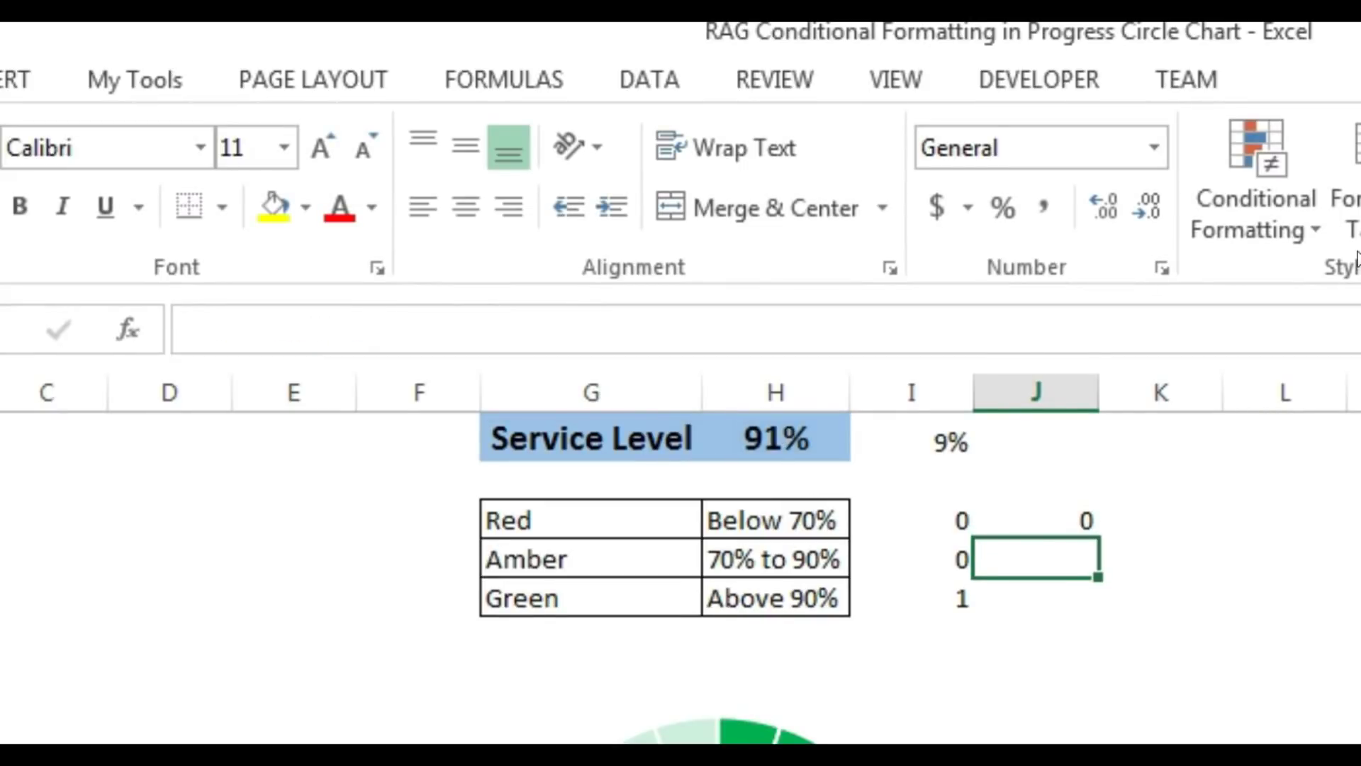
- Copy the Amber formula text from I4 unchanged into J4, keeping its references to H1
click(926, 554)
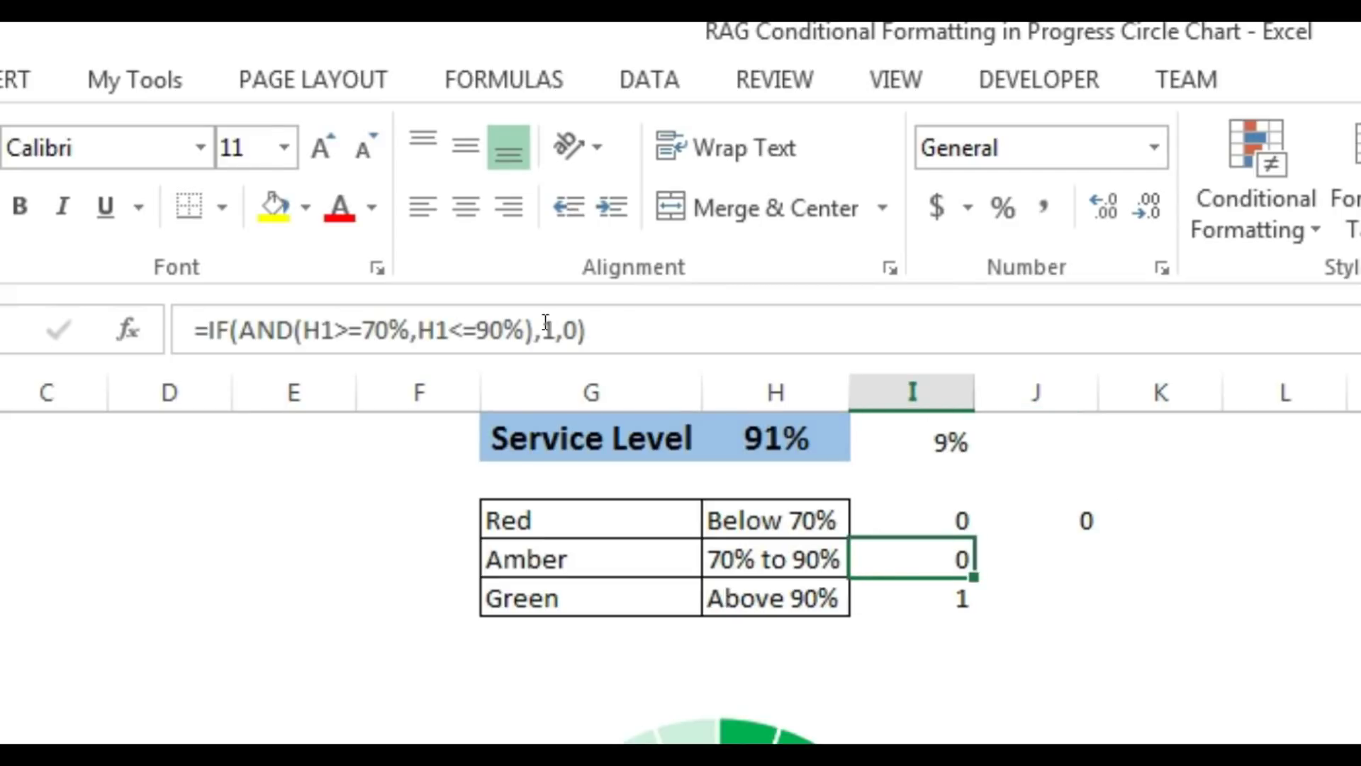
drag(654, 328, 195, 327)
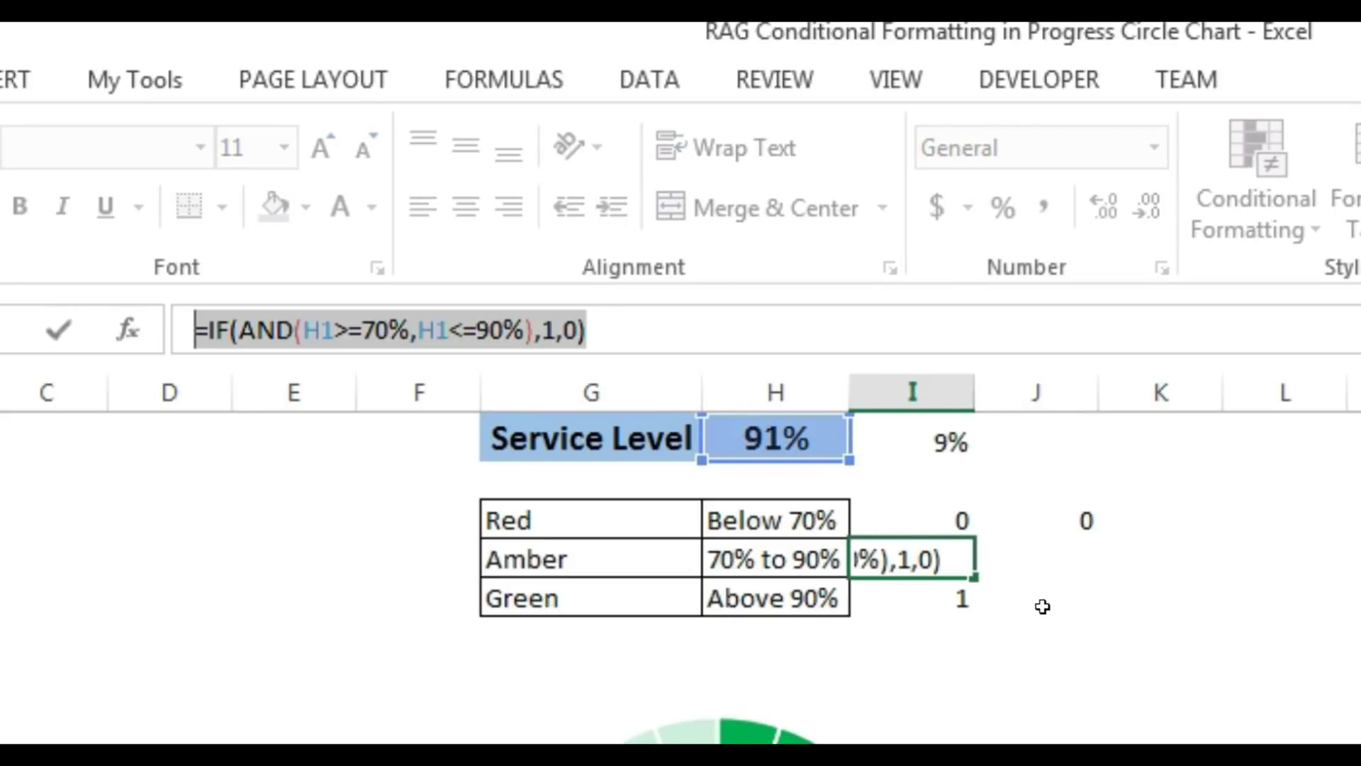
key(Escape)
click(1063, 560)
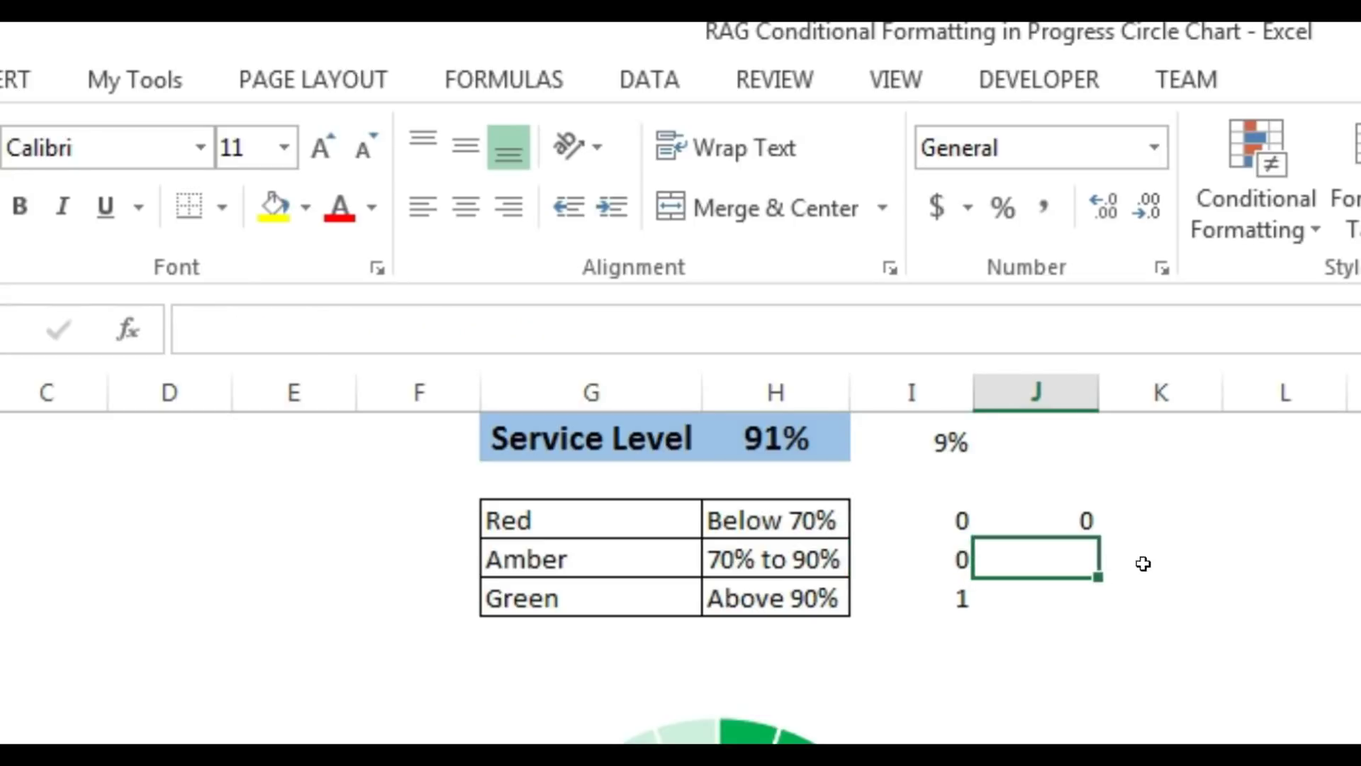
key(ctrl+v)
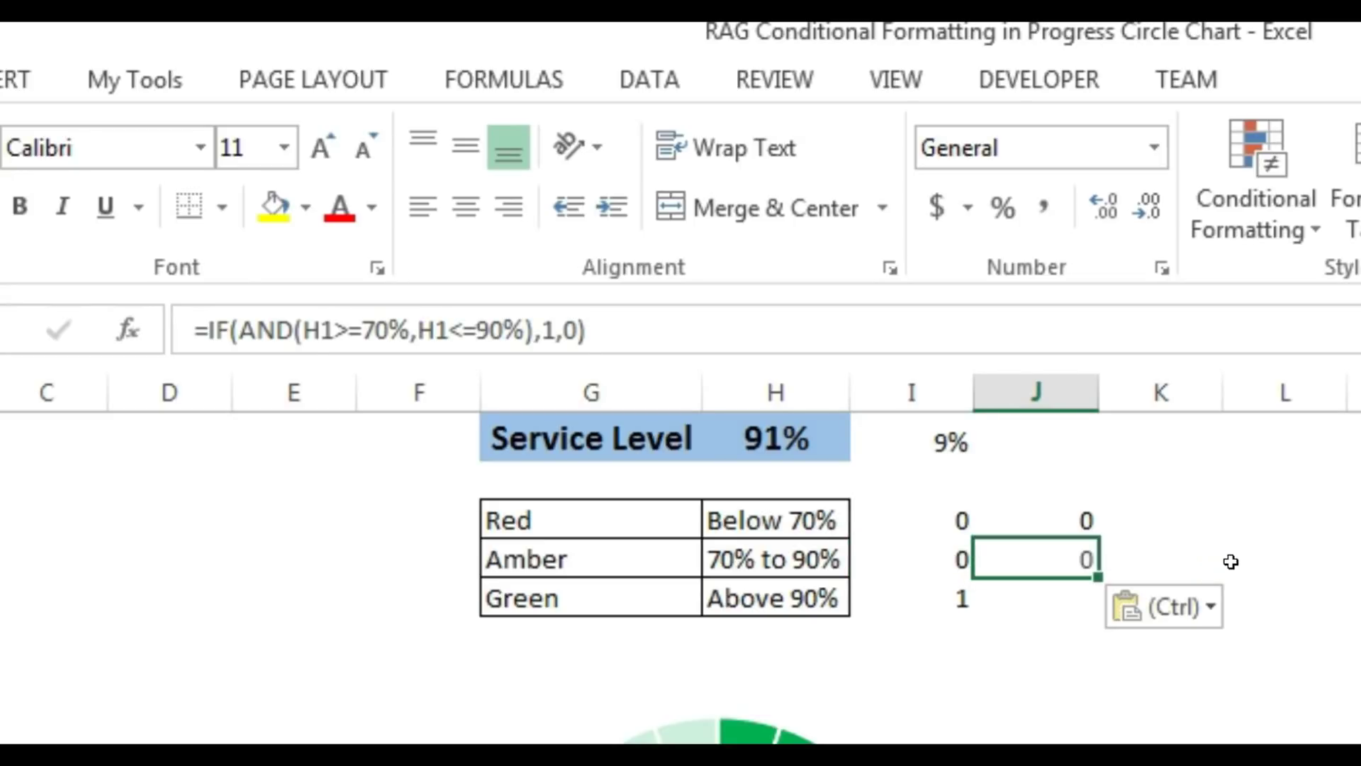
- Edit the formula in J4 to return the service level, giving =IF(AND(H1>=70%,H1<=90%),H1,0)
click(554, 325)
key(shift+Left)
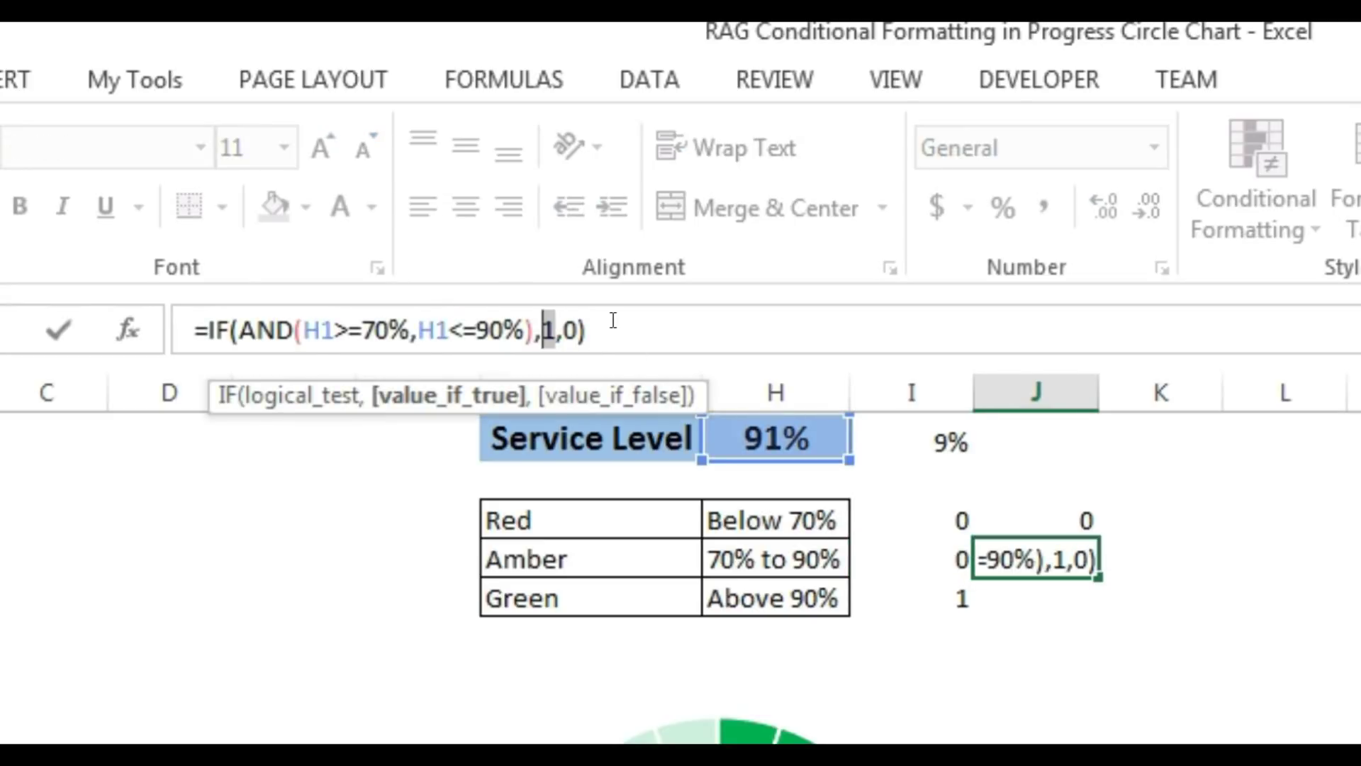
key(BackSpace)
click(792, 439)
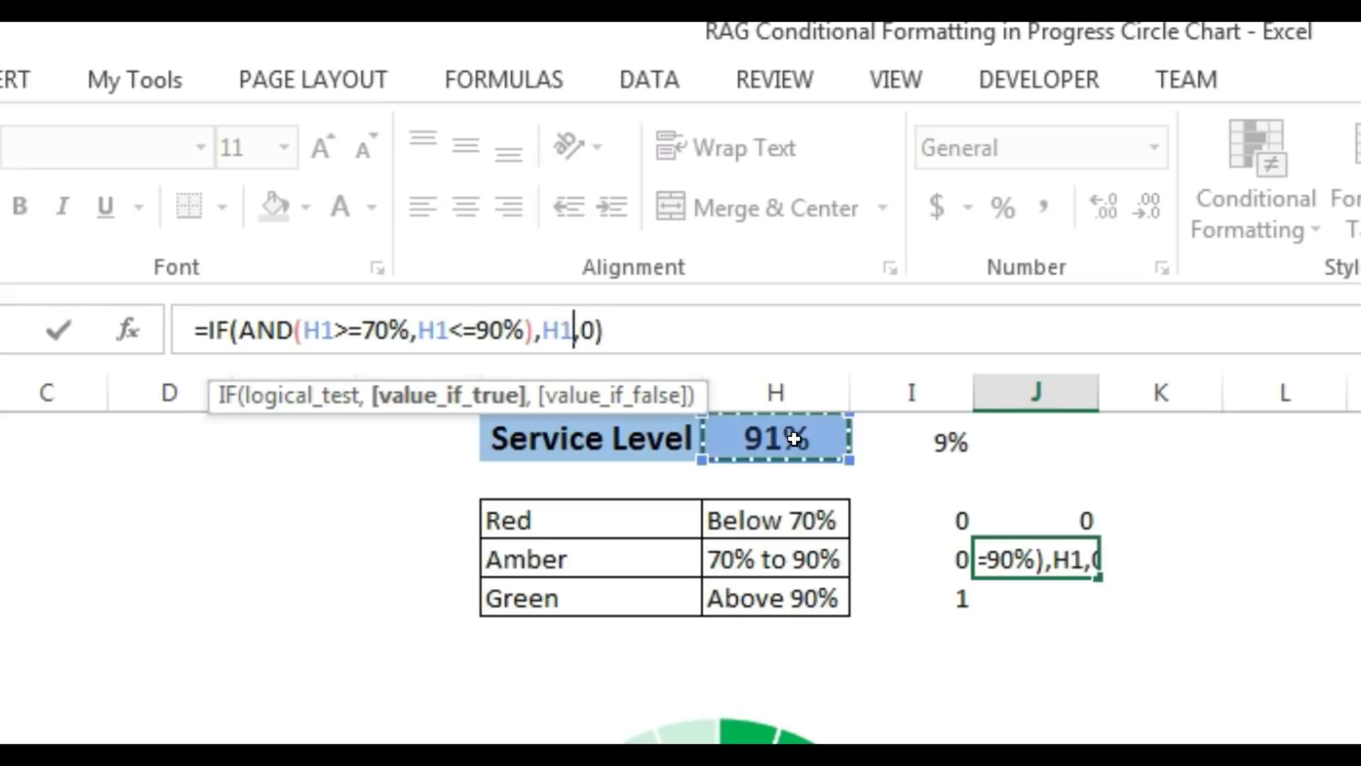
key(Return)
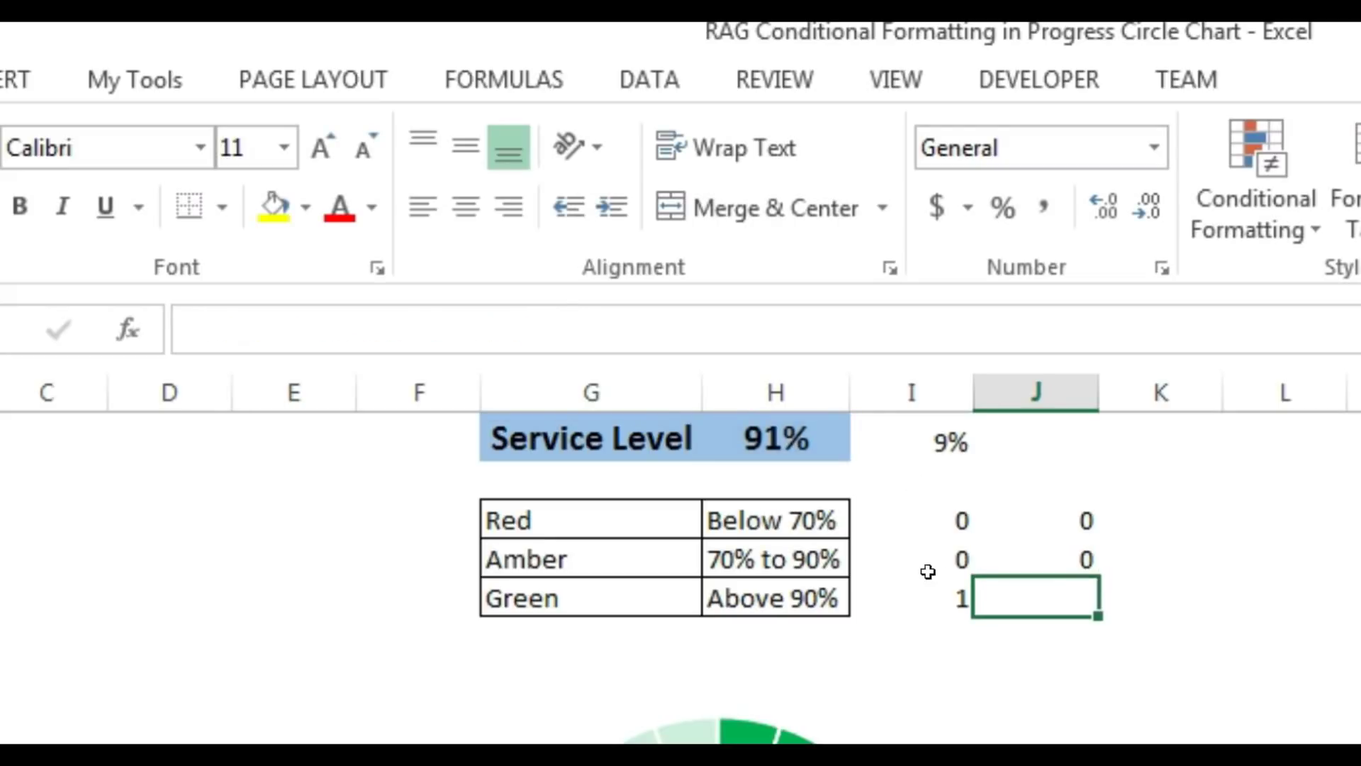
- Copy the Green formula text from I5 unchanged into J5, keeping its reference to H1
click(940, 602)
click(365, 316)
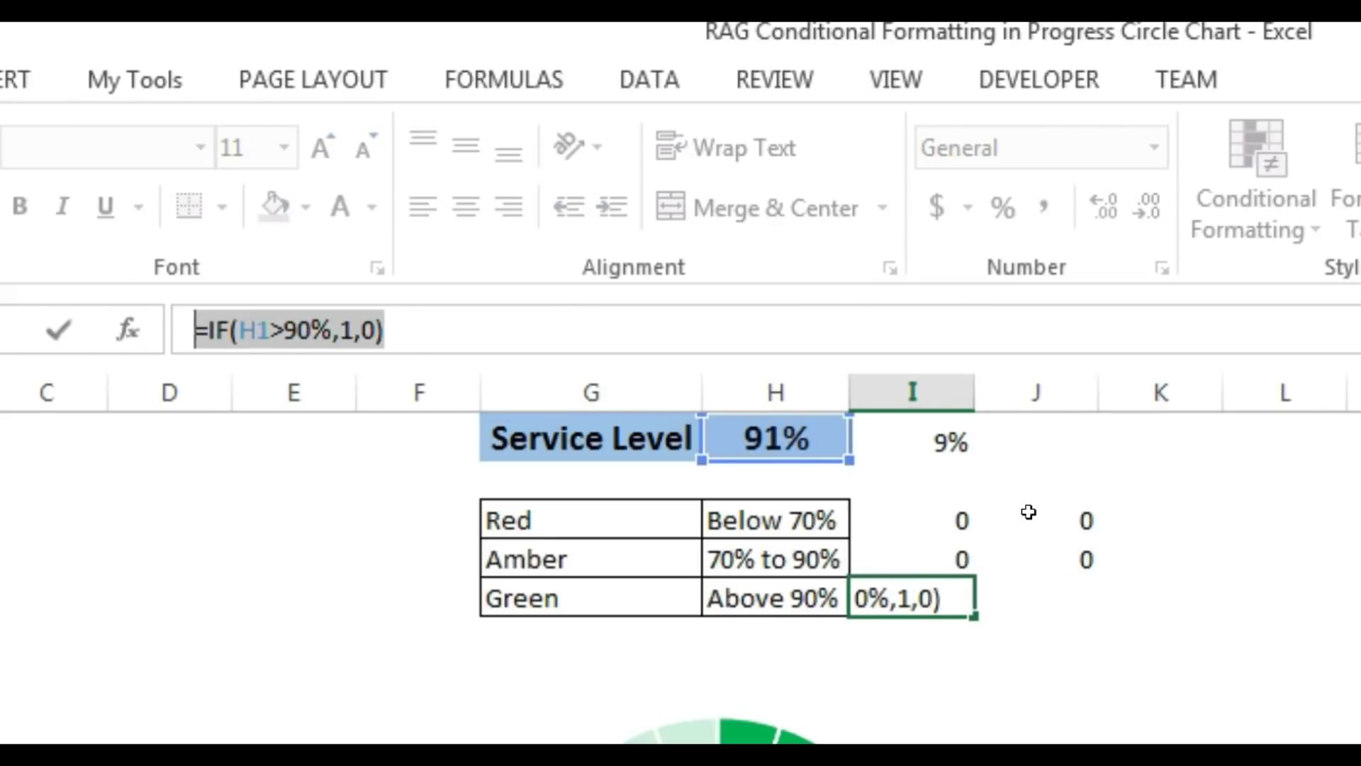
key(Escape)
key(ctrl+c)
click(1083, 601)
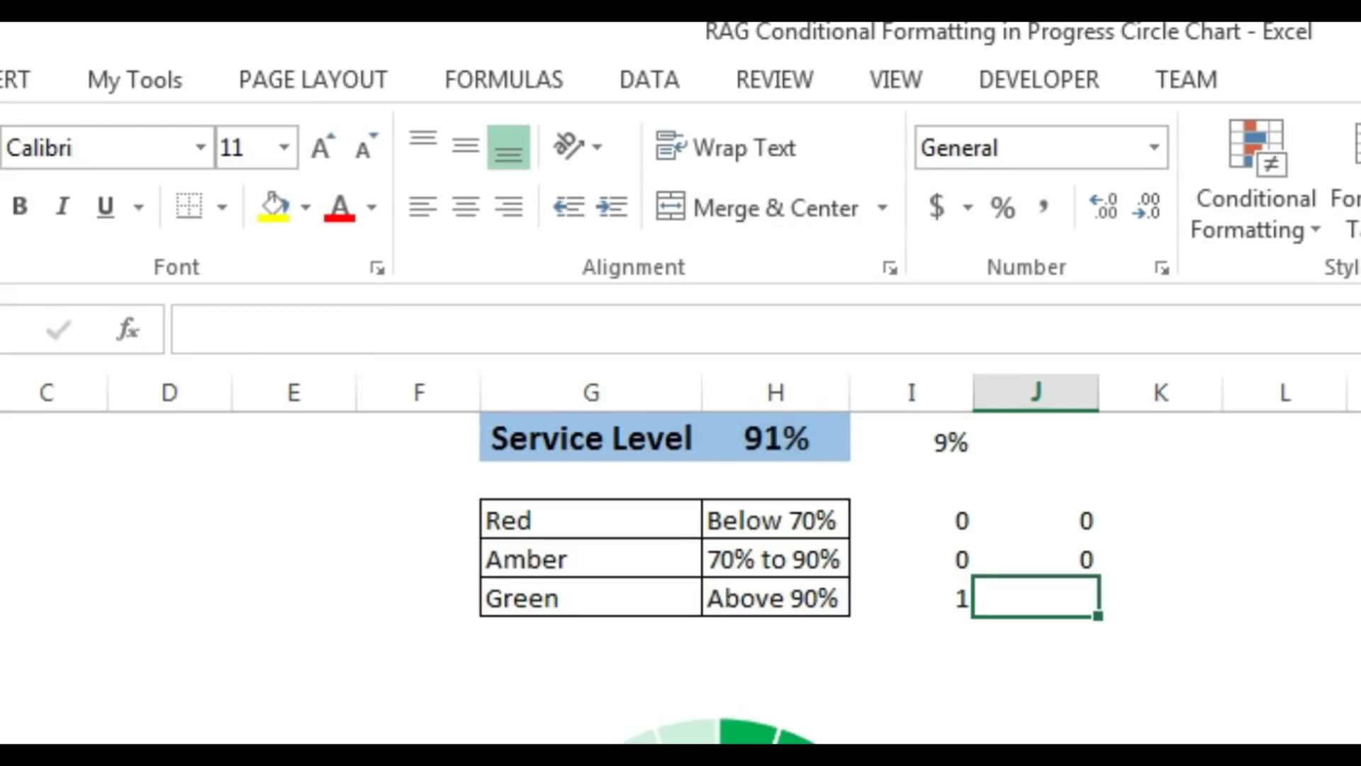
key(ctrl+v)
- Edit the formula in J5 to return the service level, giving =IF(H1>90%,H1,0)
click(355, 315)
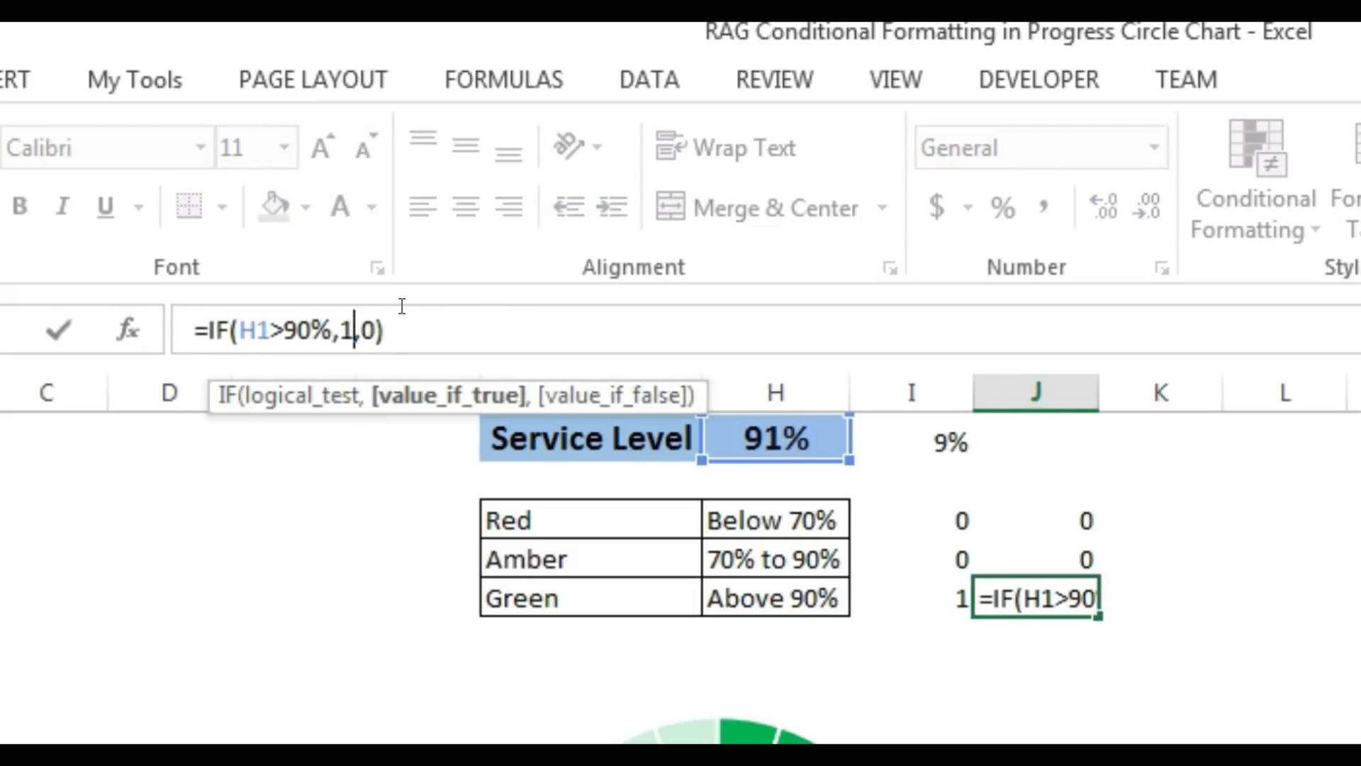
key(BackSpace)
click(817, 430)
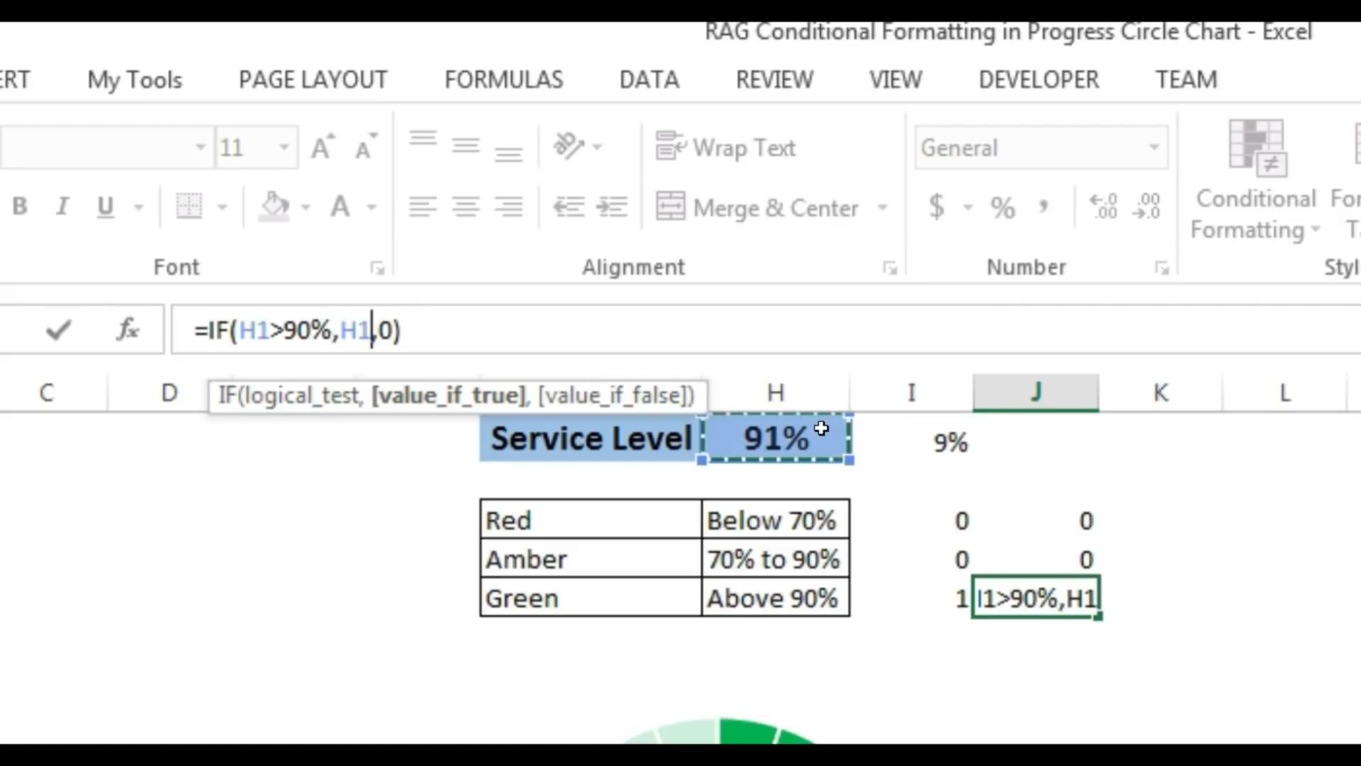
key(Return)
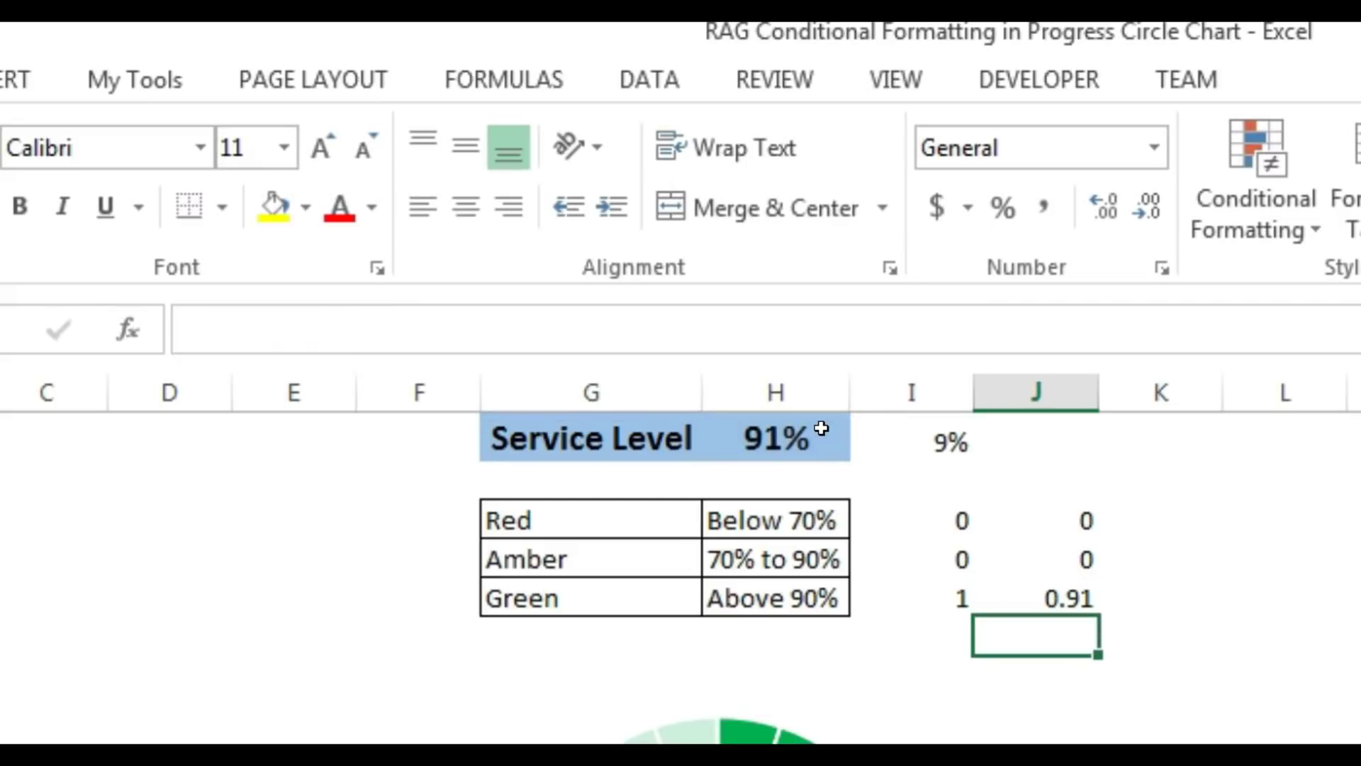
- Format the cells J3:J5 as percentages without decimal places
drag(1074, 525, 1072, 603)
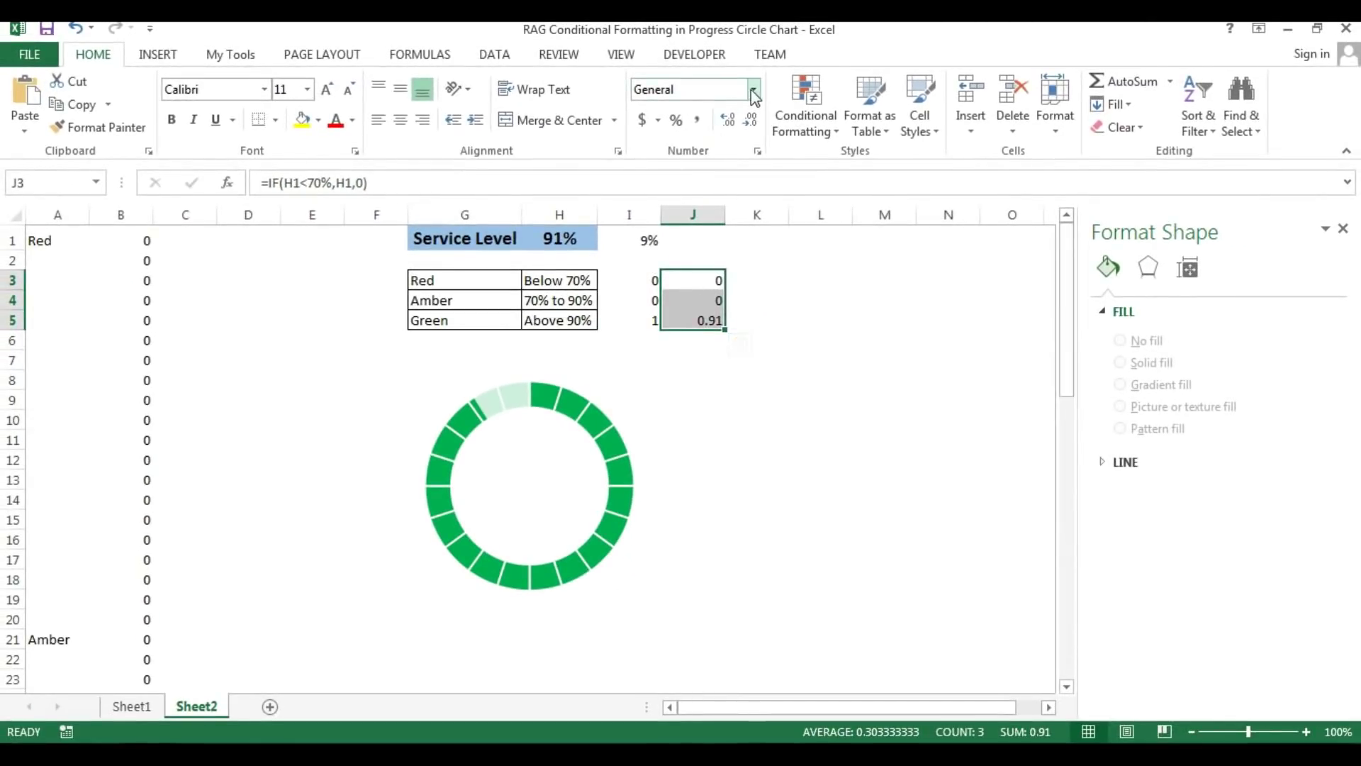
click(754, 92)
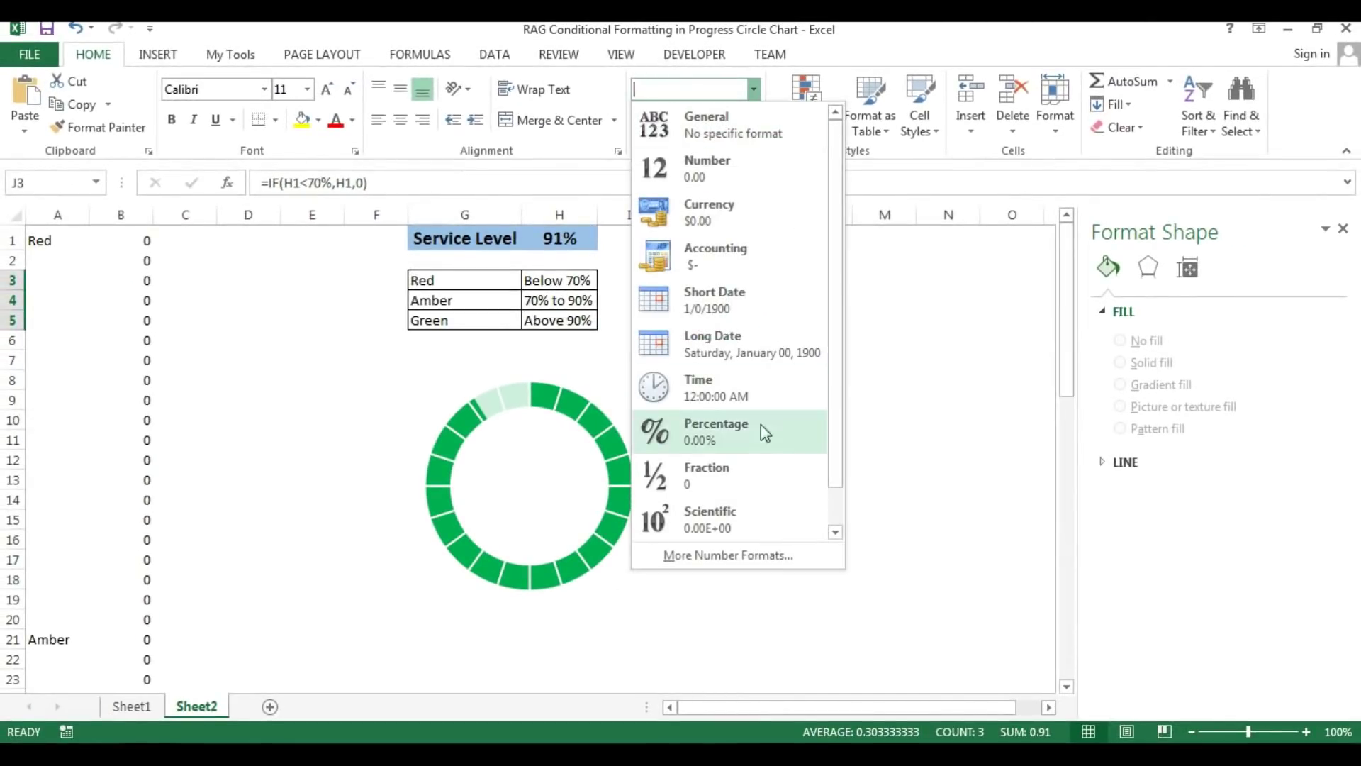
click(721, 443)
click(750, 120)
click(750, 120)
drag(709, 284, 705, 321)
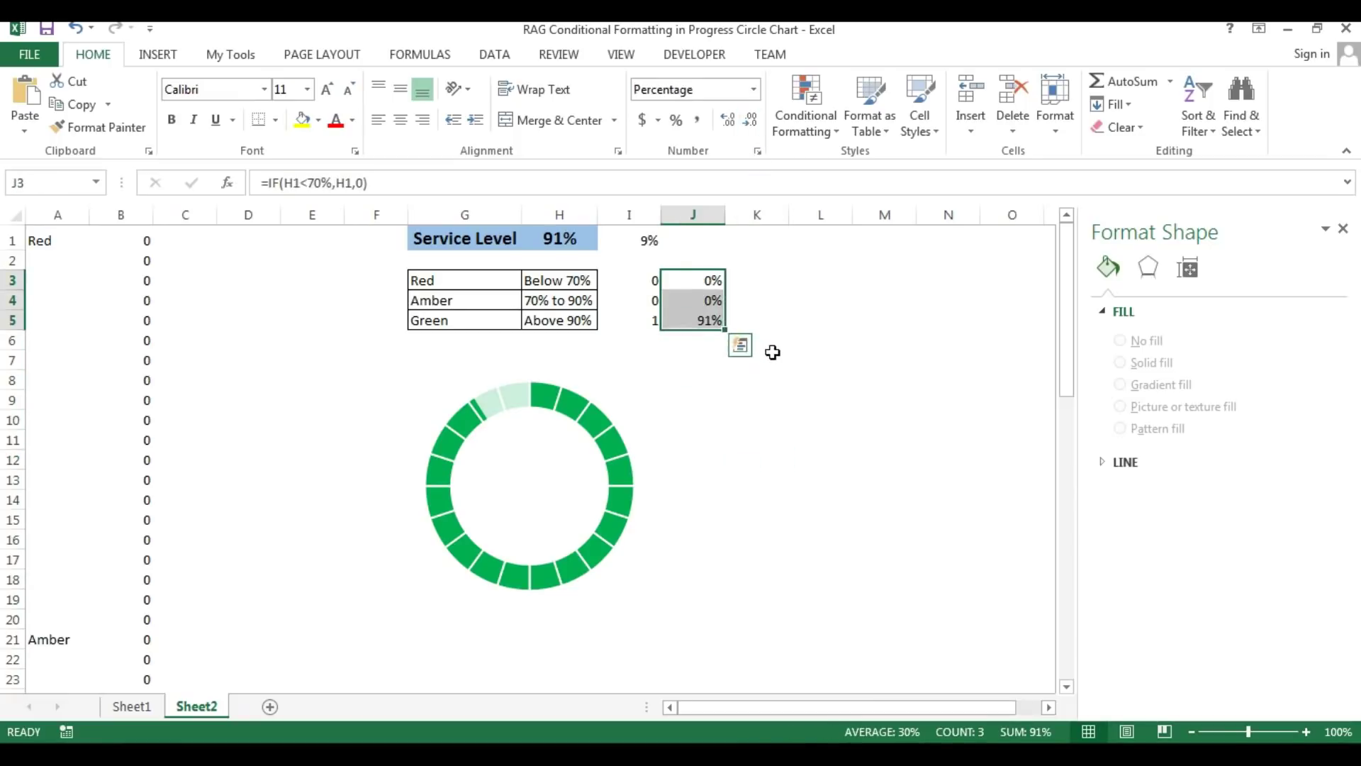
click(769, 358)
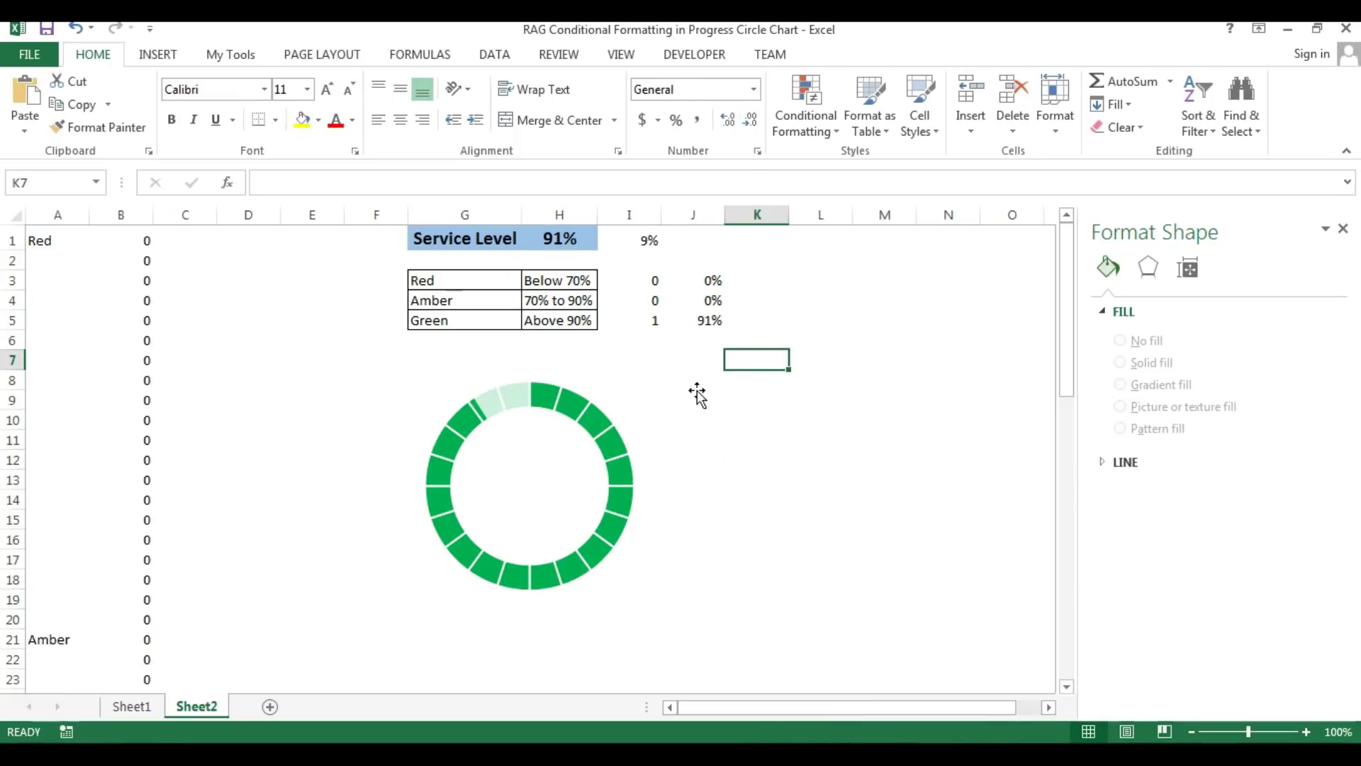
- Insert a text box beside the ring chart and link it to cell J3 with =$J$3
click(156, 55)
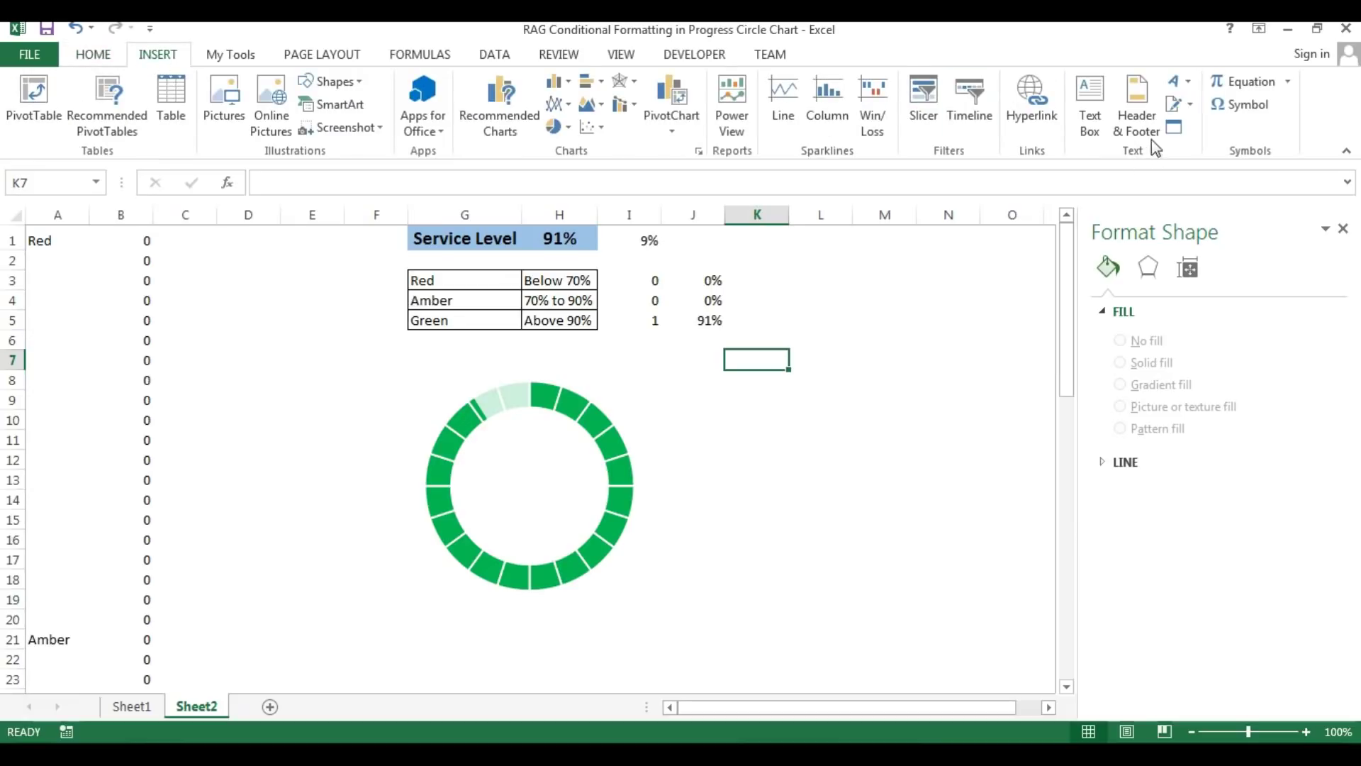
click(1095, 95)
drag(690, 416, 857, 480)
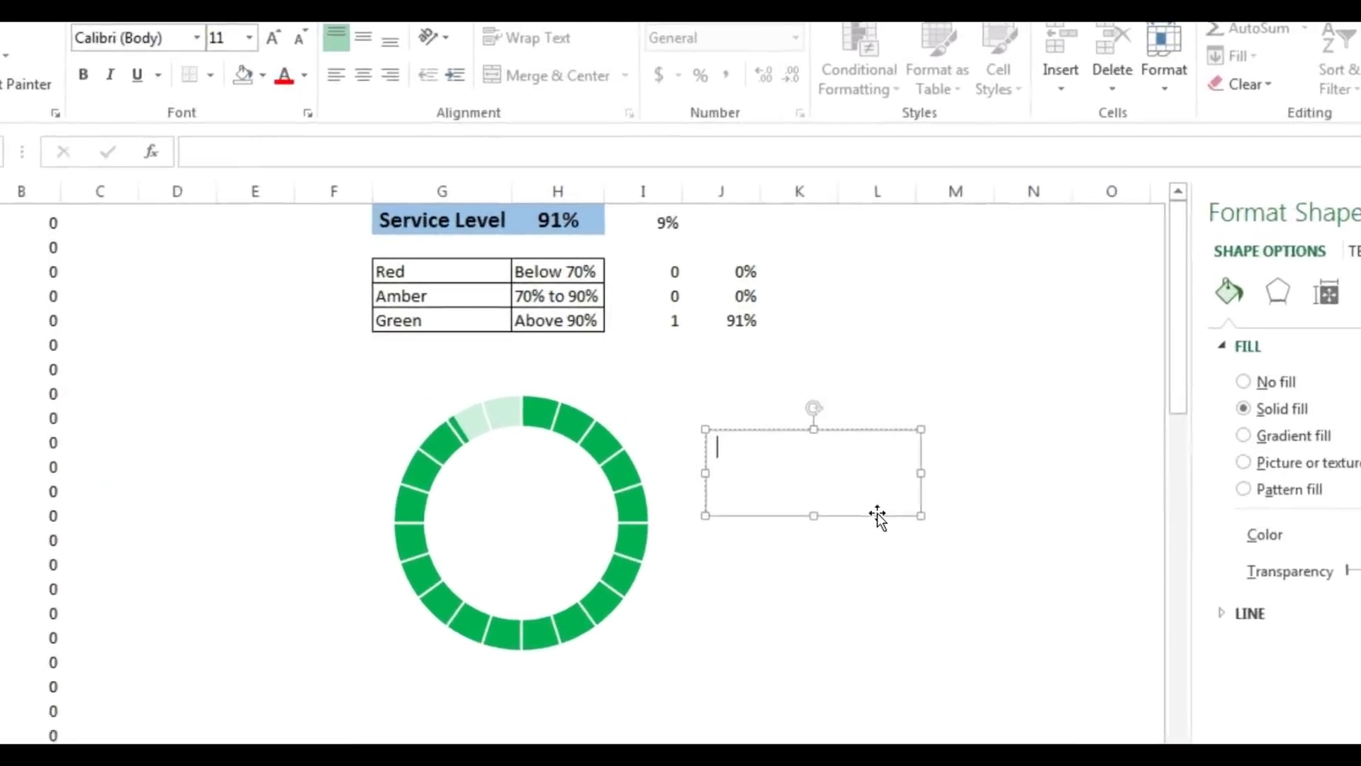
click(878, 514)
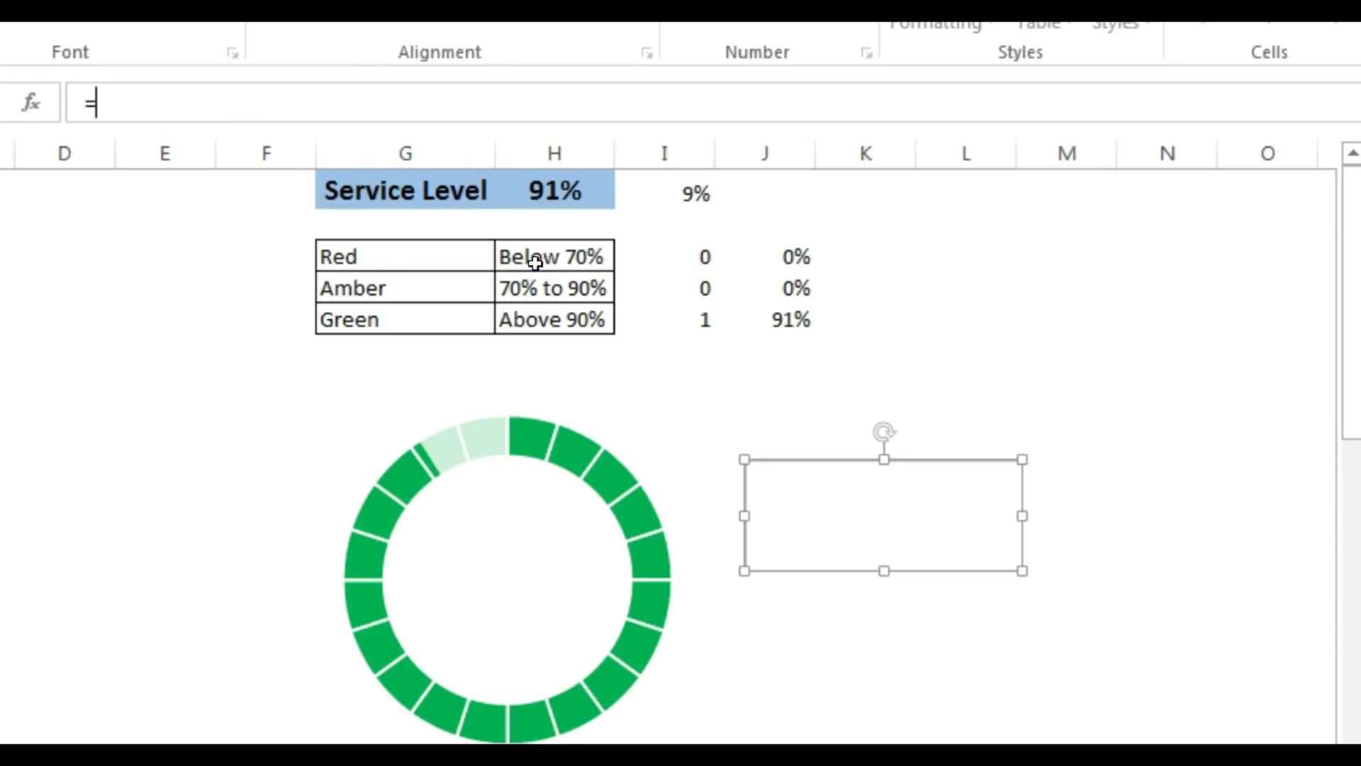
click(793, 258)
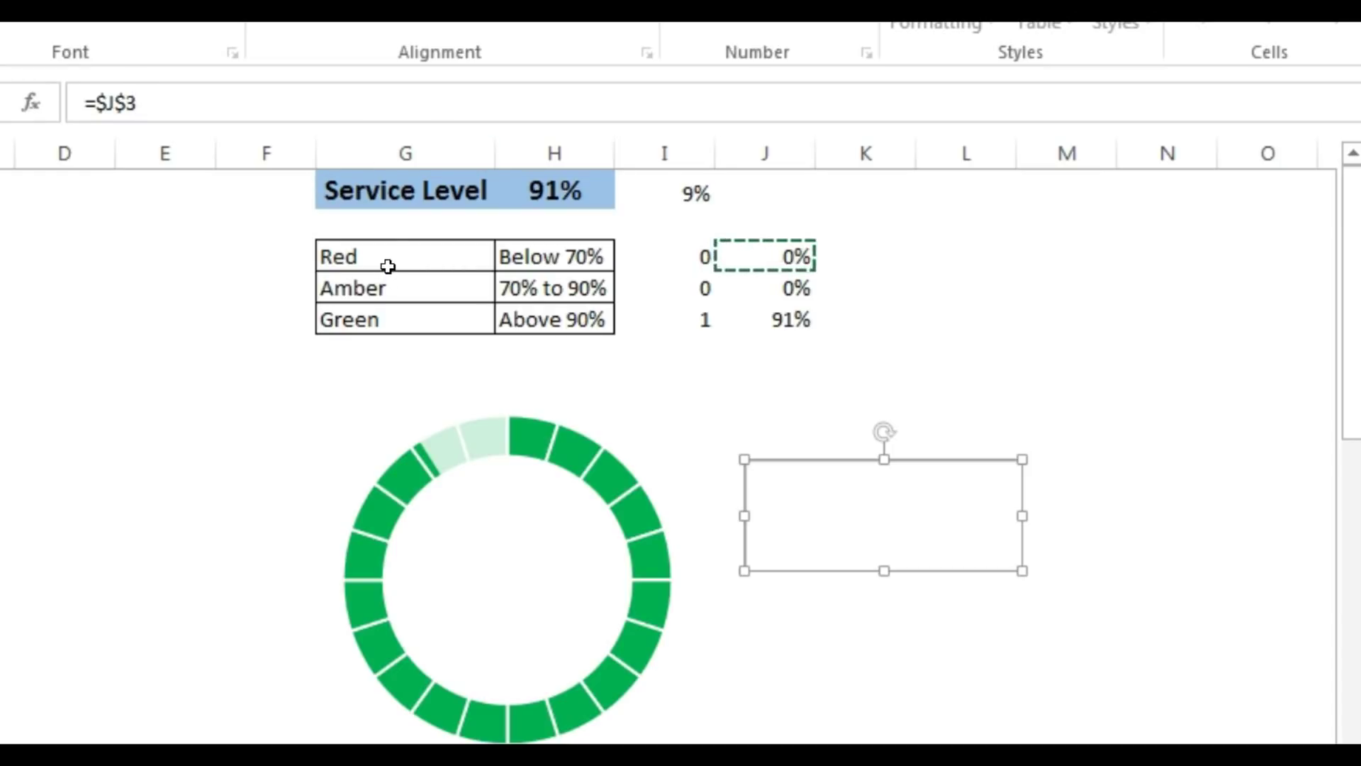
key(Return)
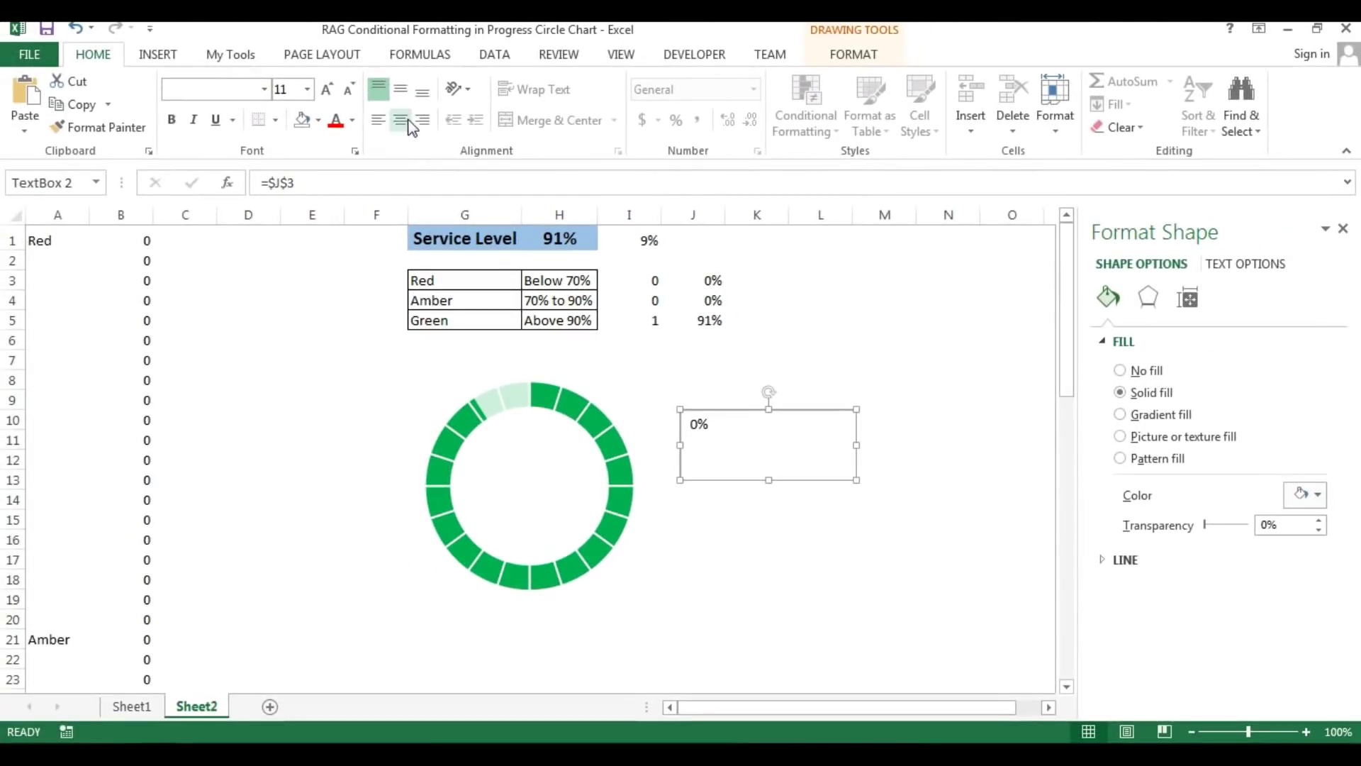
- Centre the linked text vertically and horizontally in its box and set its font to Impact
click(400, 89)
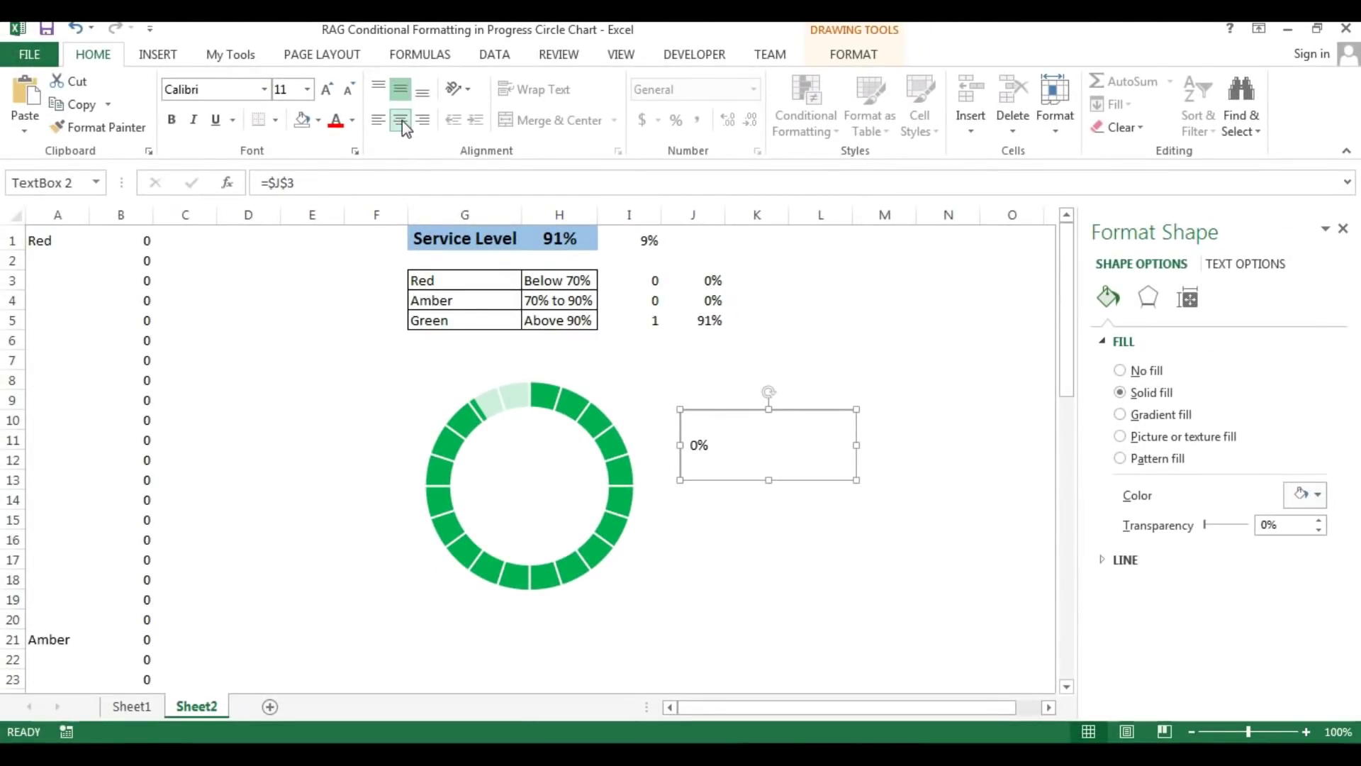
click(239, 89)
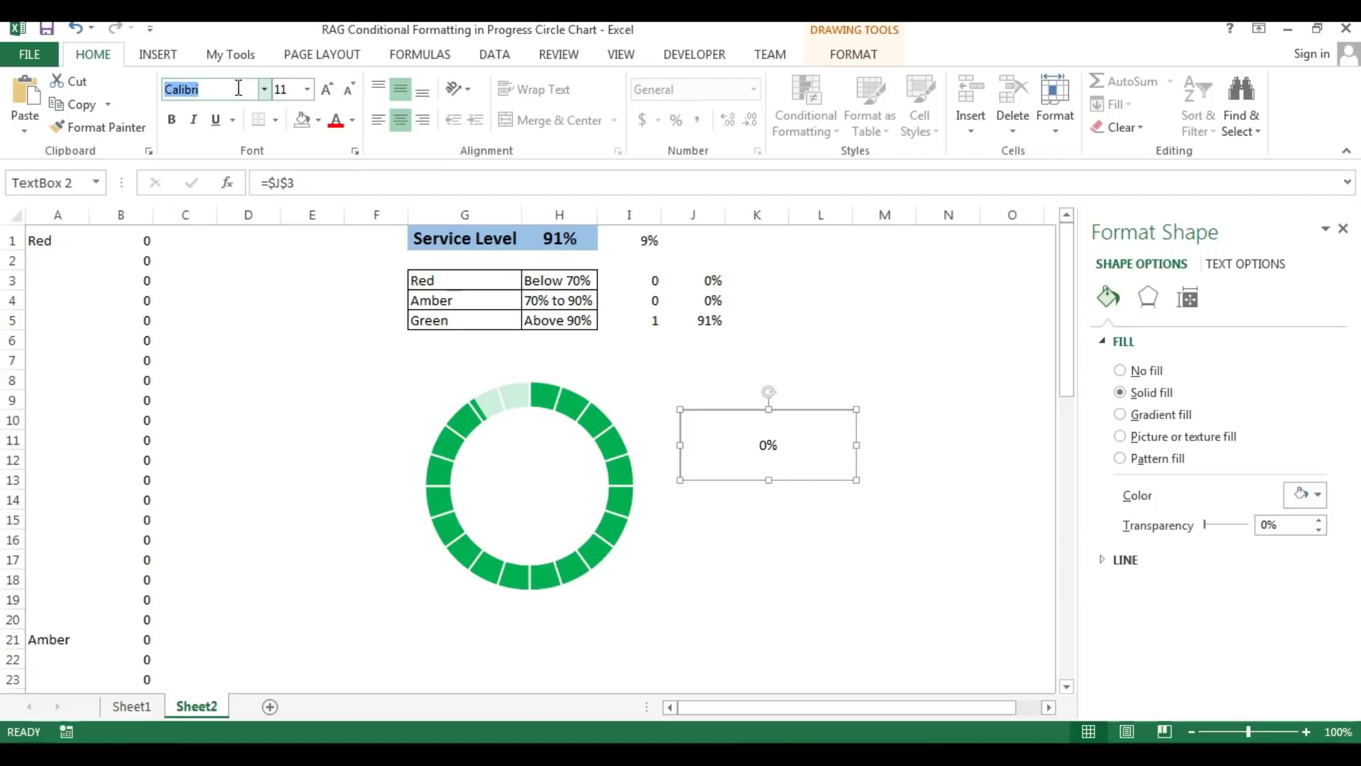
text(Com)
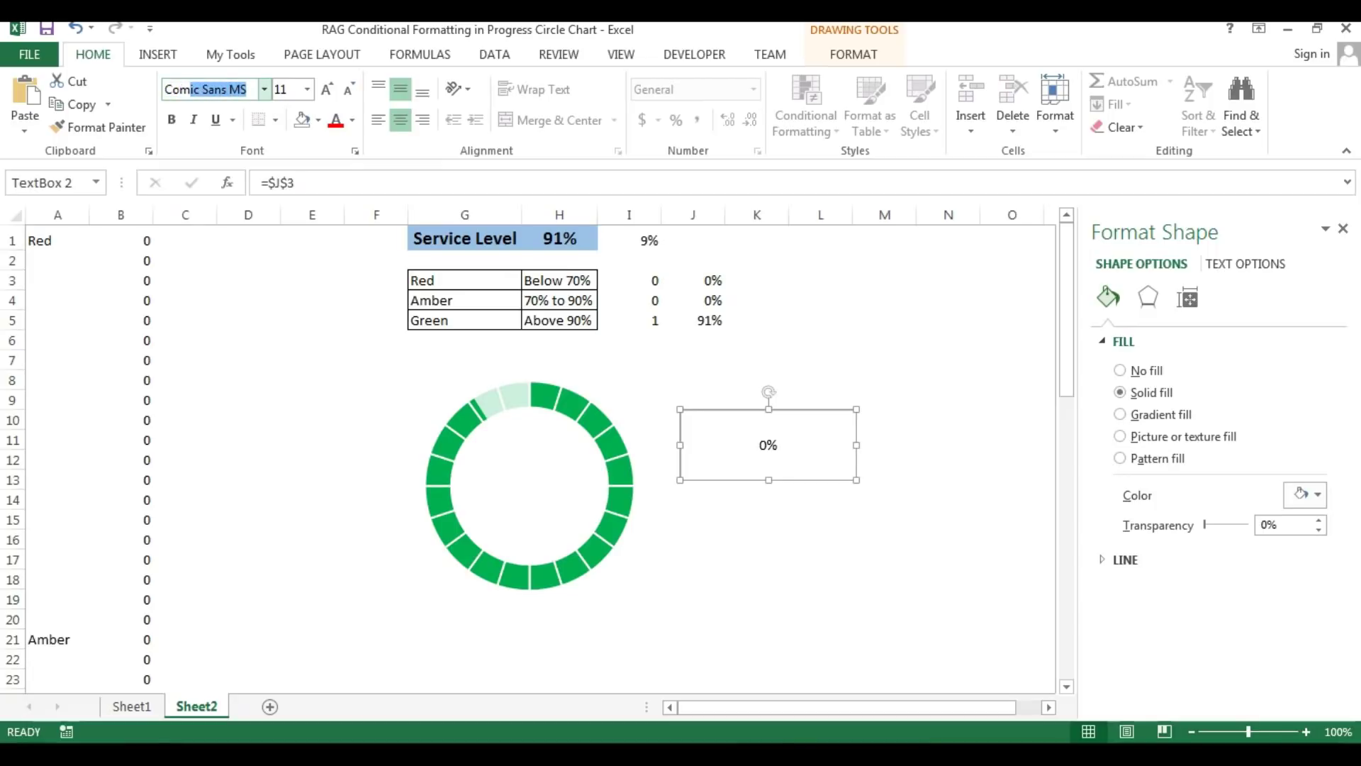
key(BackSpace)
key(BackSpace)
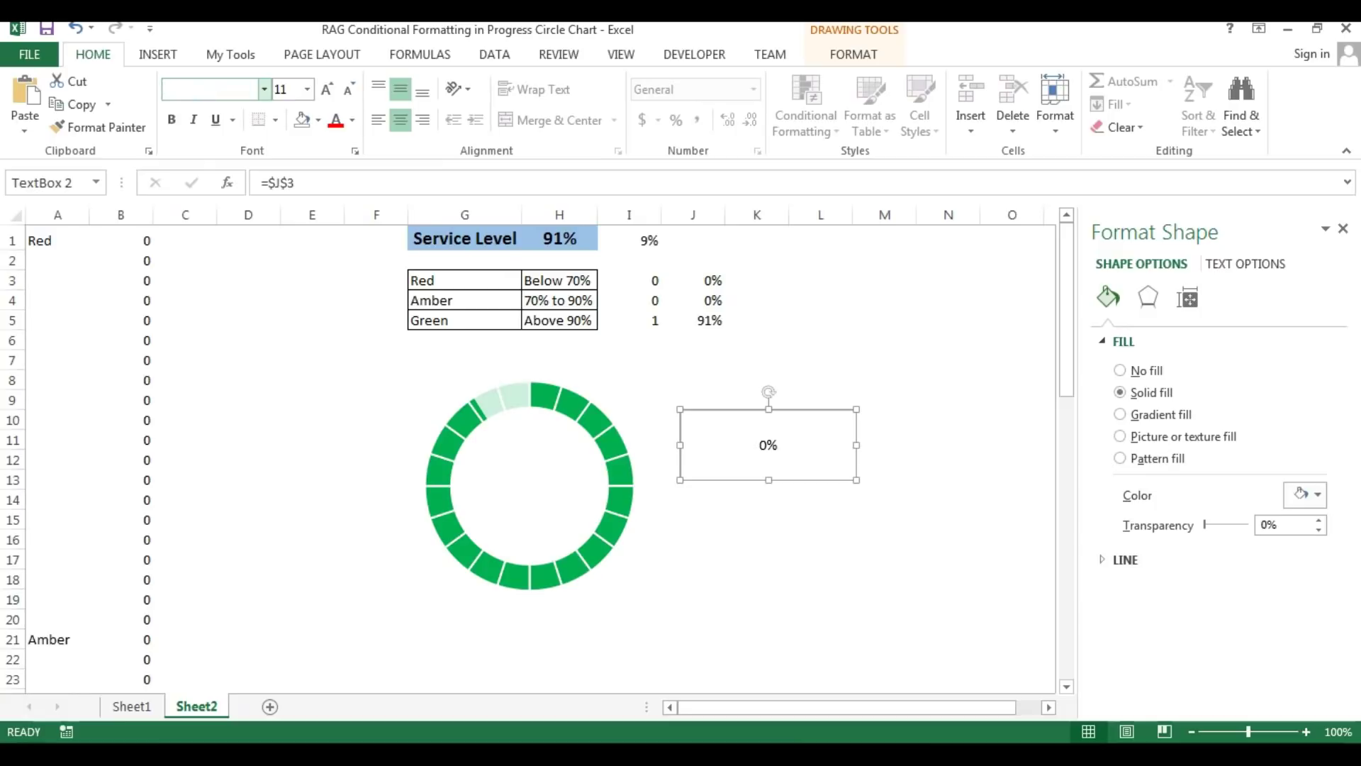
text(In)
key(BackSpace)
key(BackSpace)
text(mpact)
key(Return)
- Set the label's font size to 35 and narrow its text box to about 1.65" wide
click(291, 93)
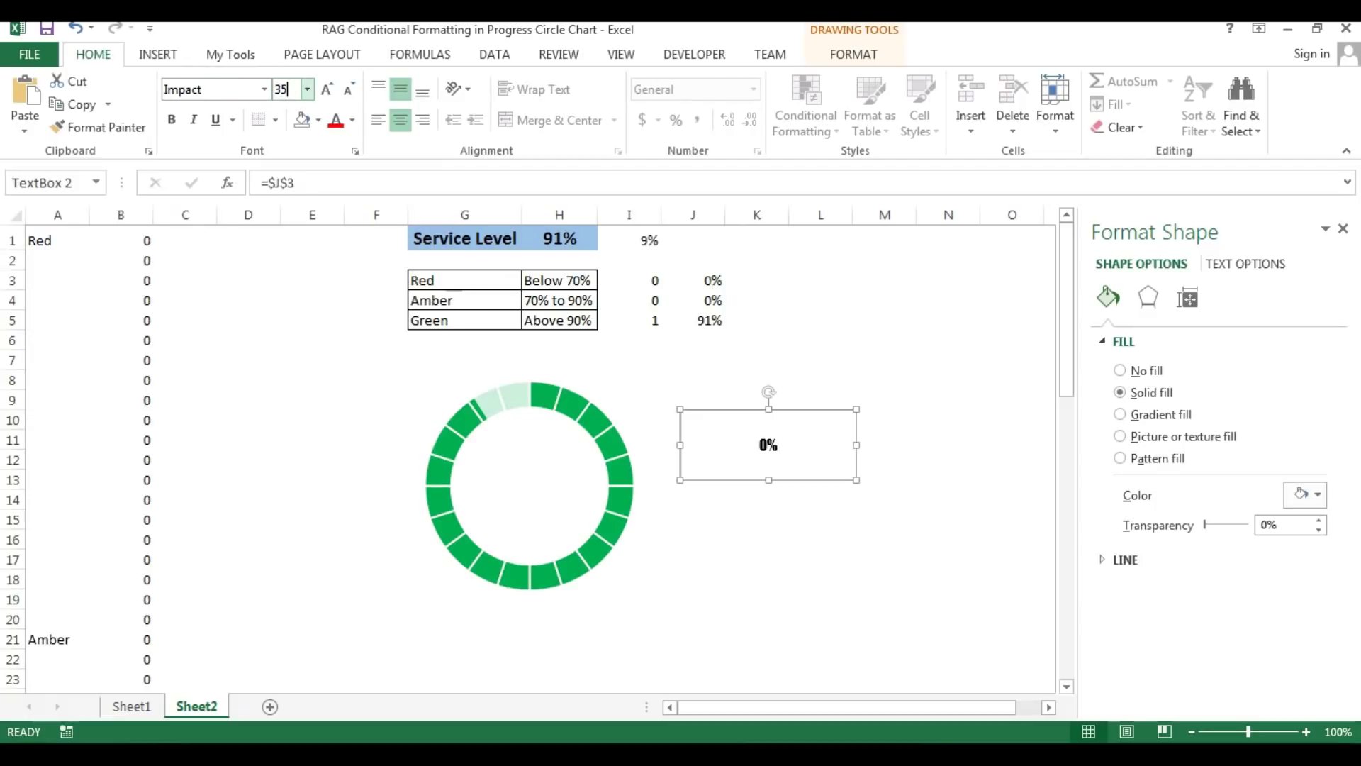
text(35)
key(Return)
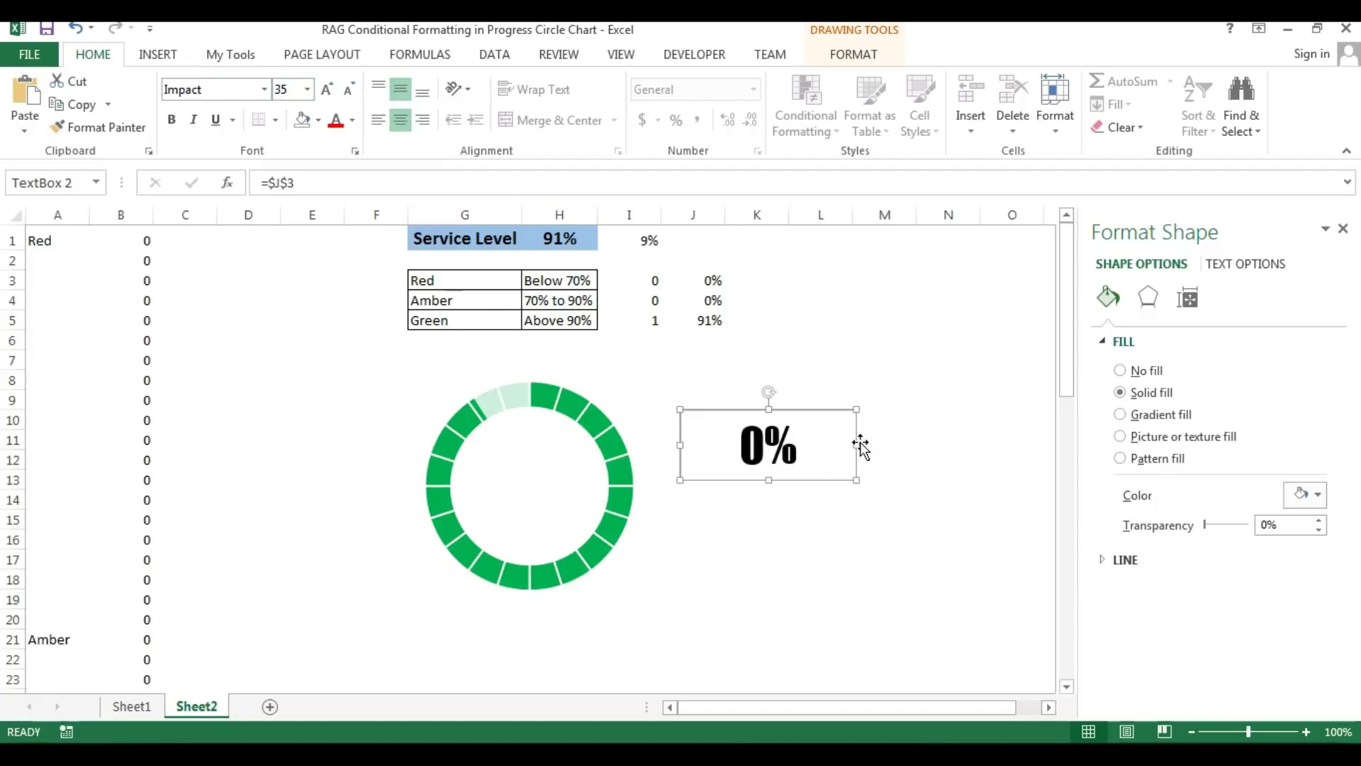
drag(857, 444, 806, 481)
- Apply the blue shadowed WordArt style to the label text, then colour the text red
click(853, 53)
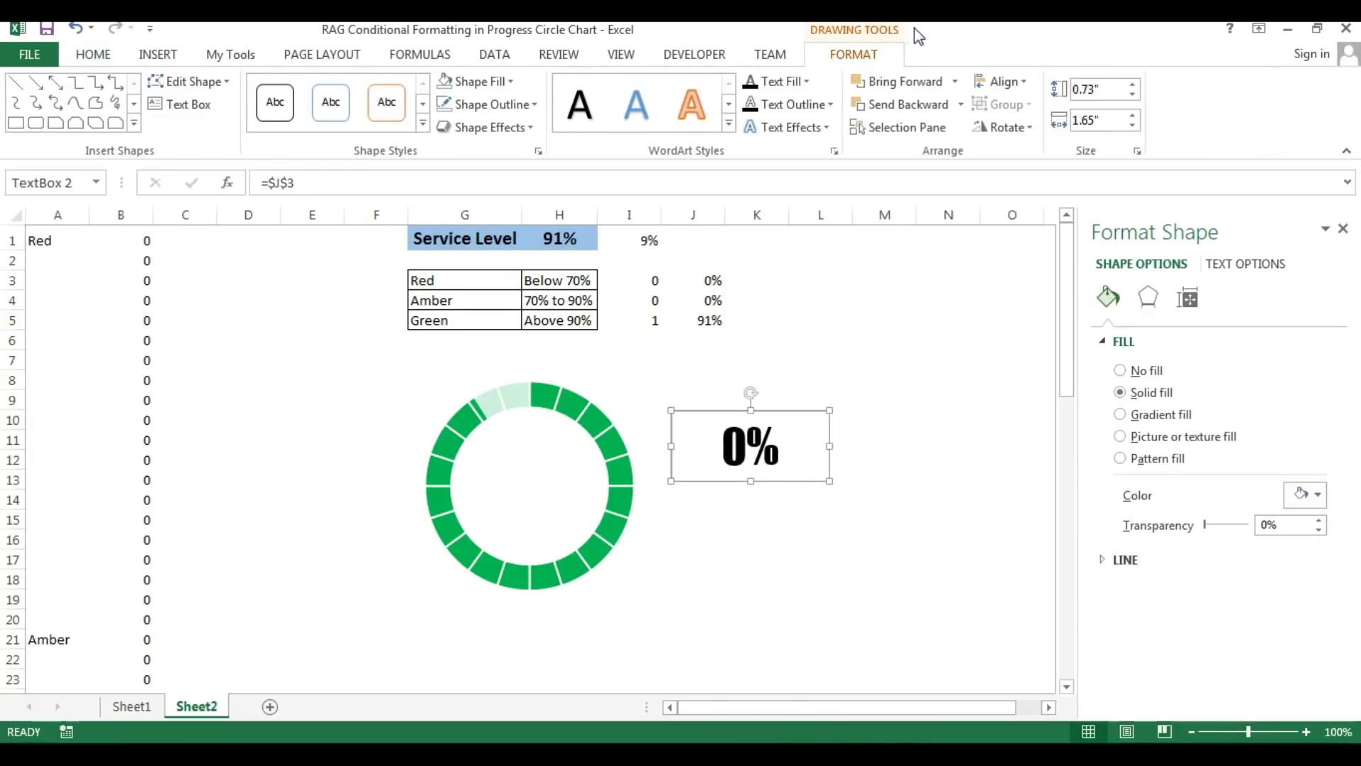
click(642, 108)
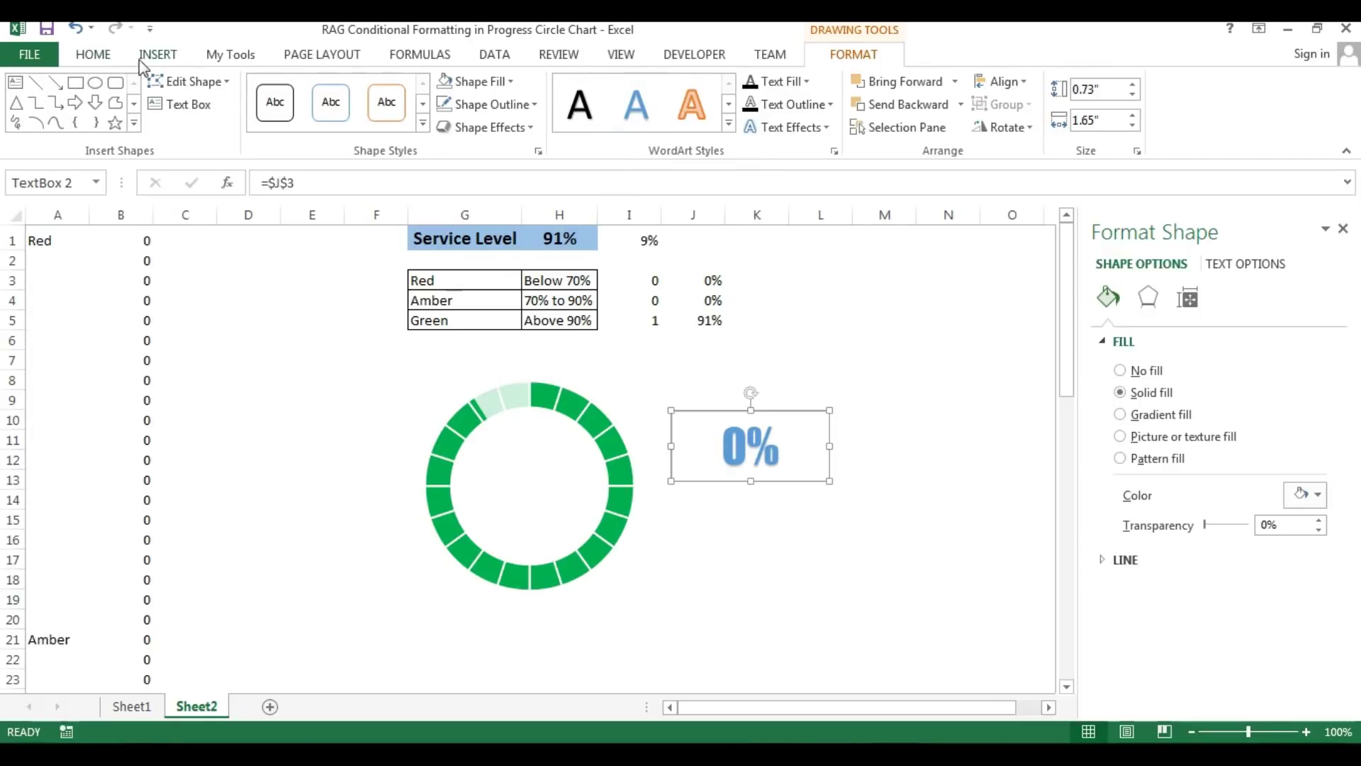
click(95, 55)
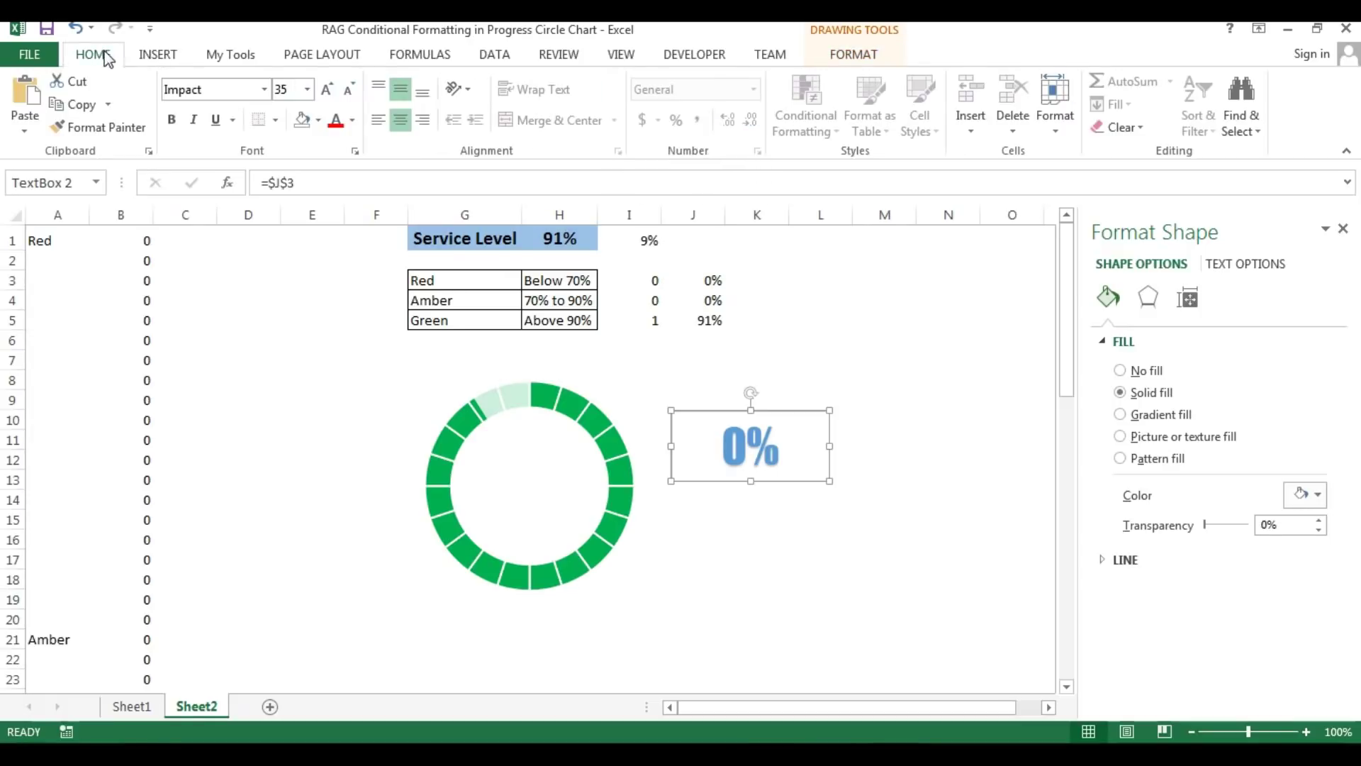
click(336, 121)
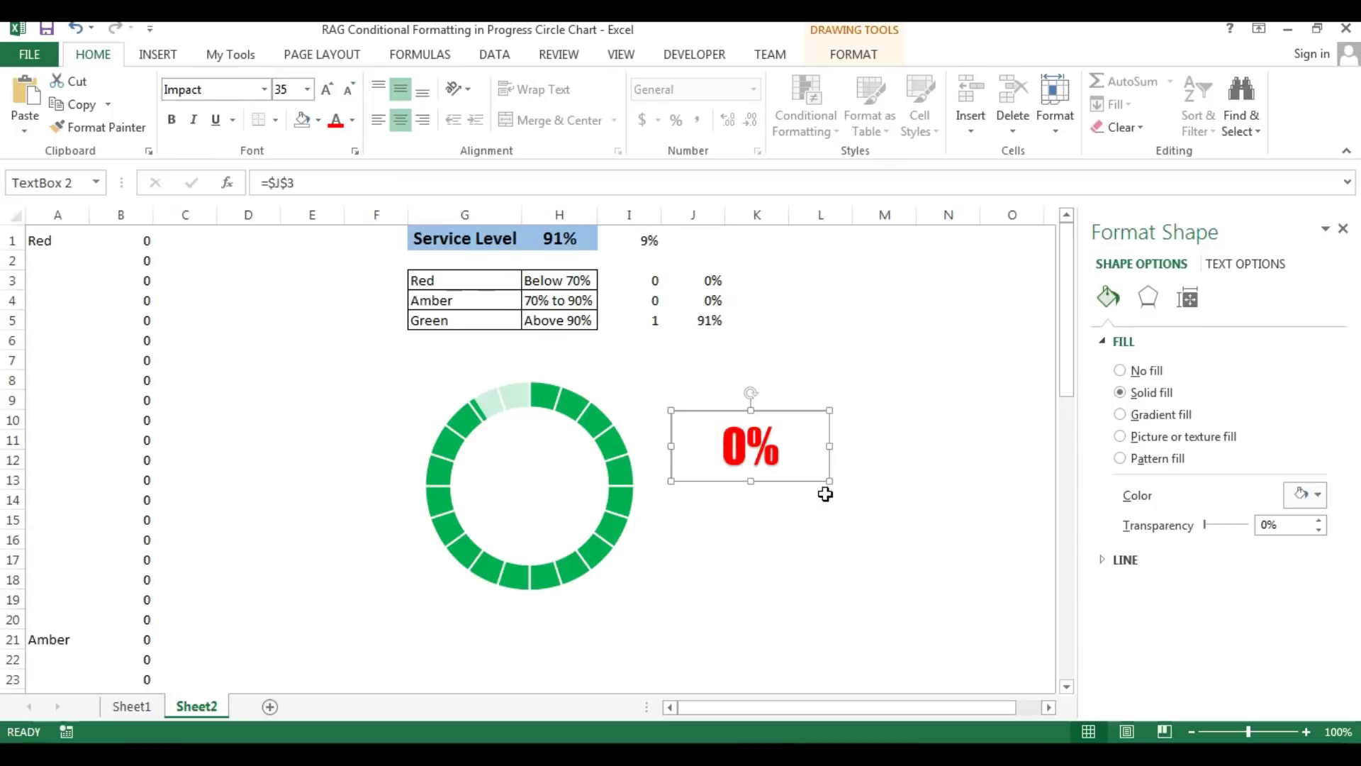
drag(790, 482, 795, 450)
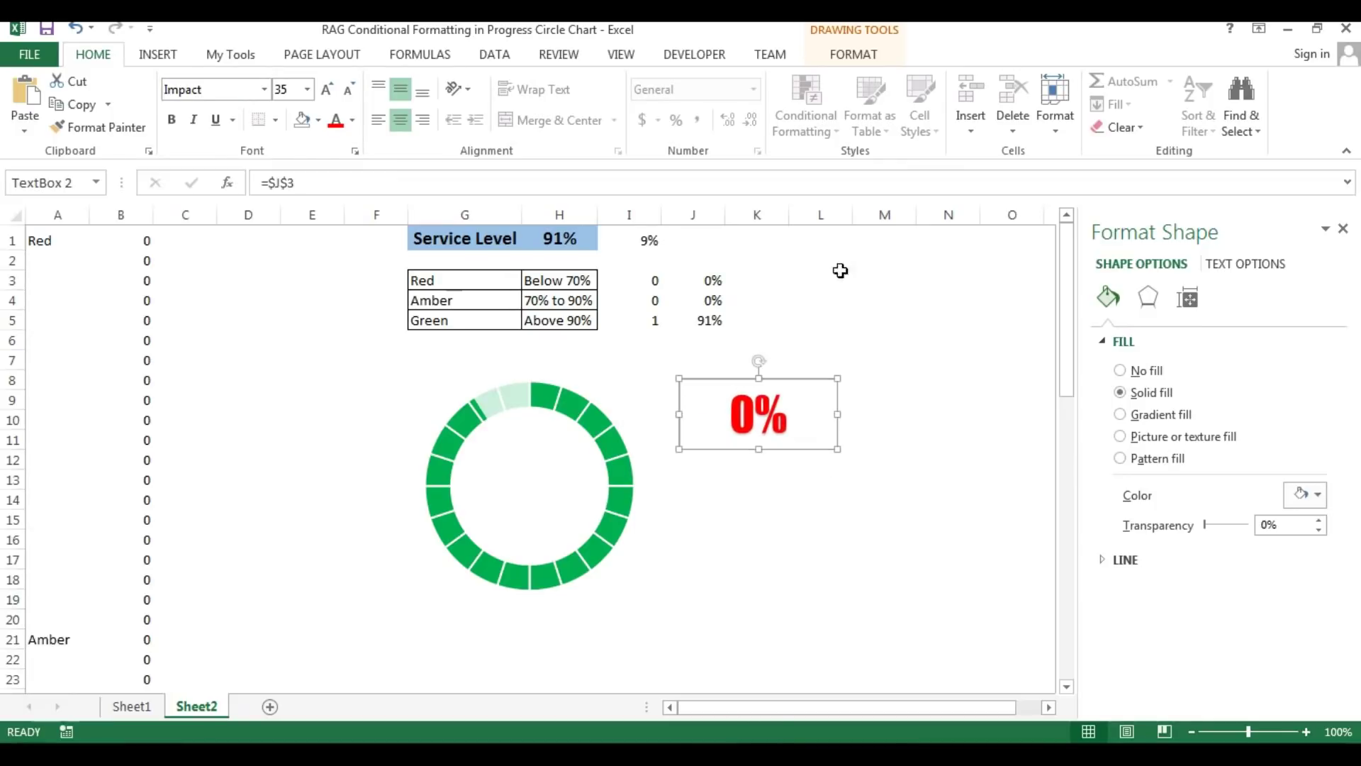
- Move the red label's text box over the ring's right edge and remove its fill and outline
click(849, 57)
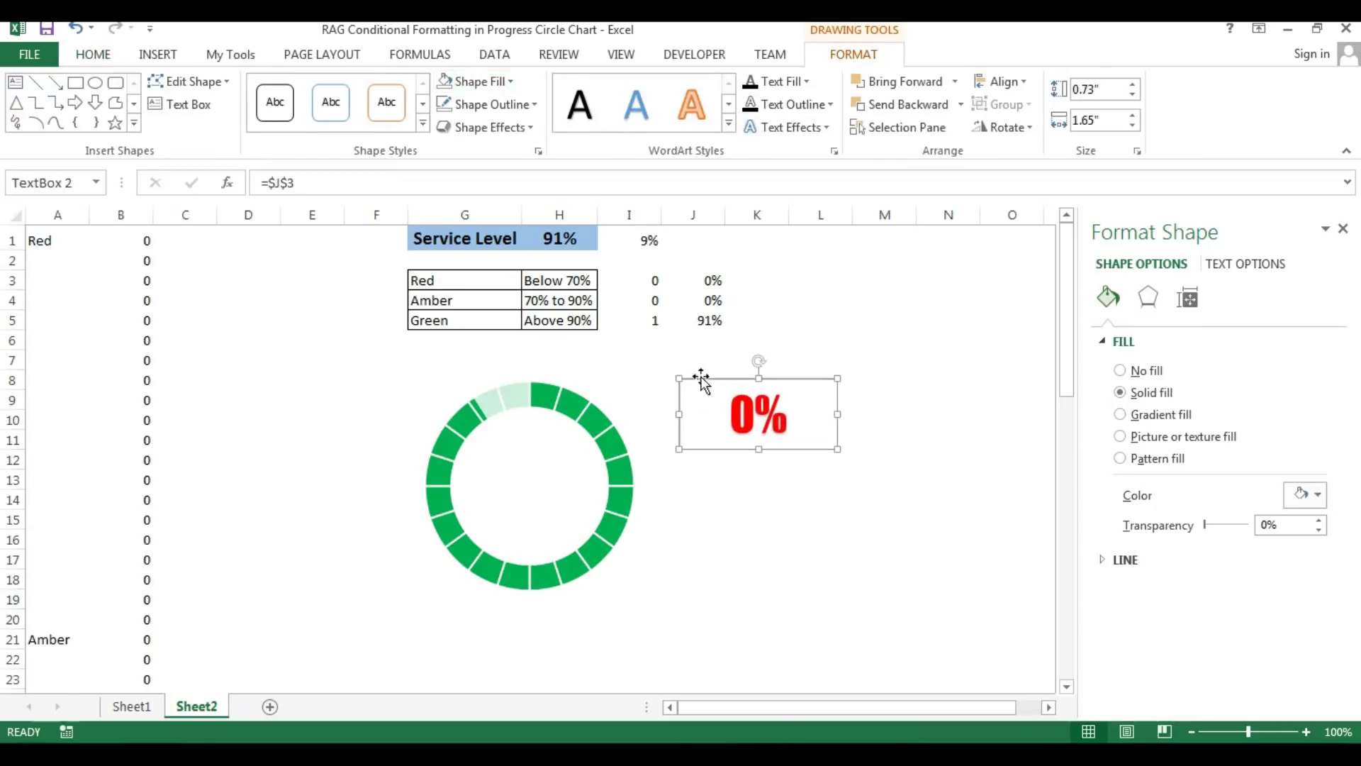
drag(721, 450, 582, 501)
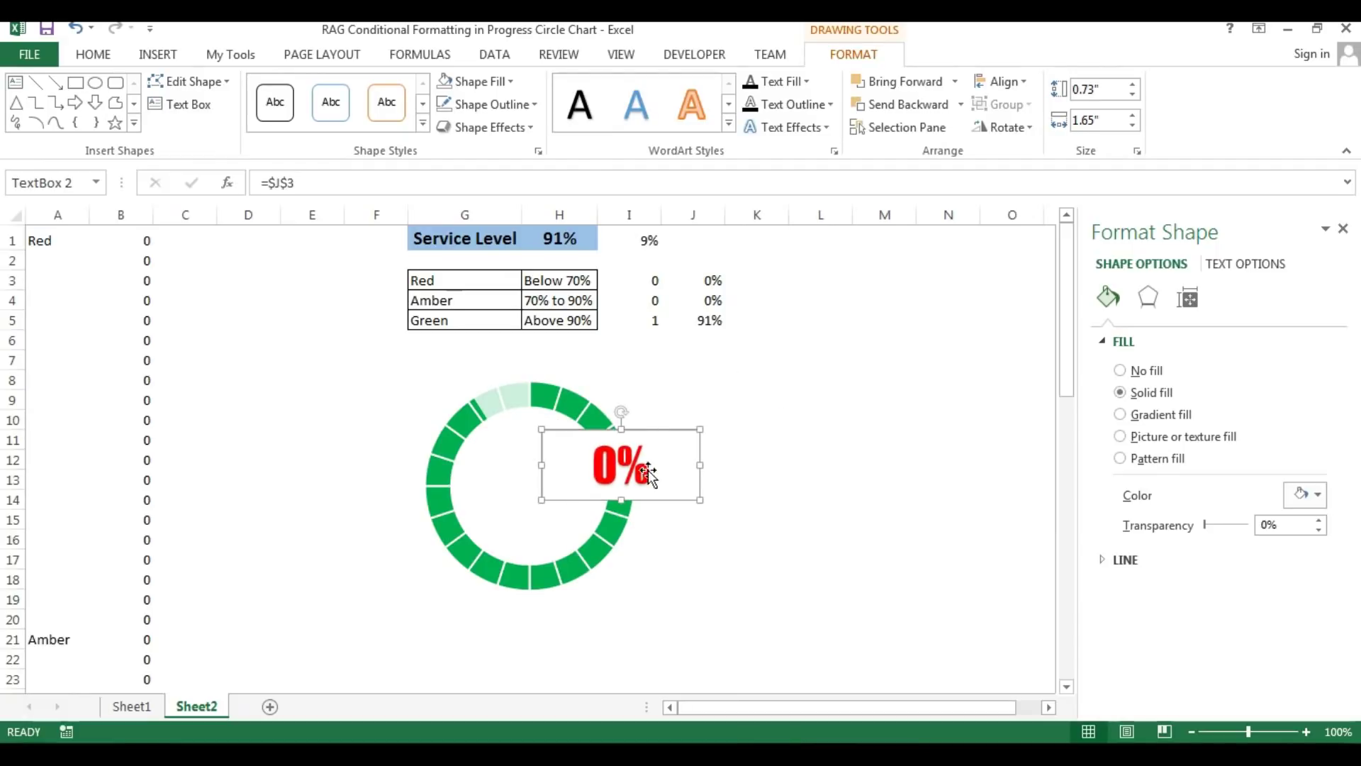
click(860, 510)
click(677, 495)
click(855, 51)
click(499, 86)
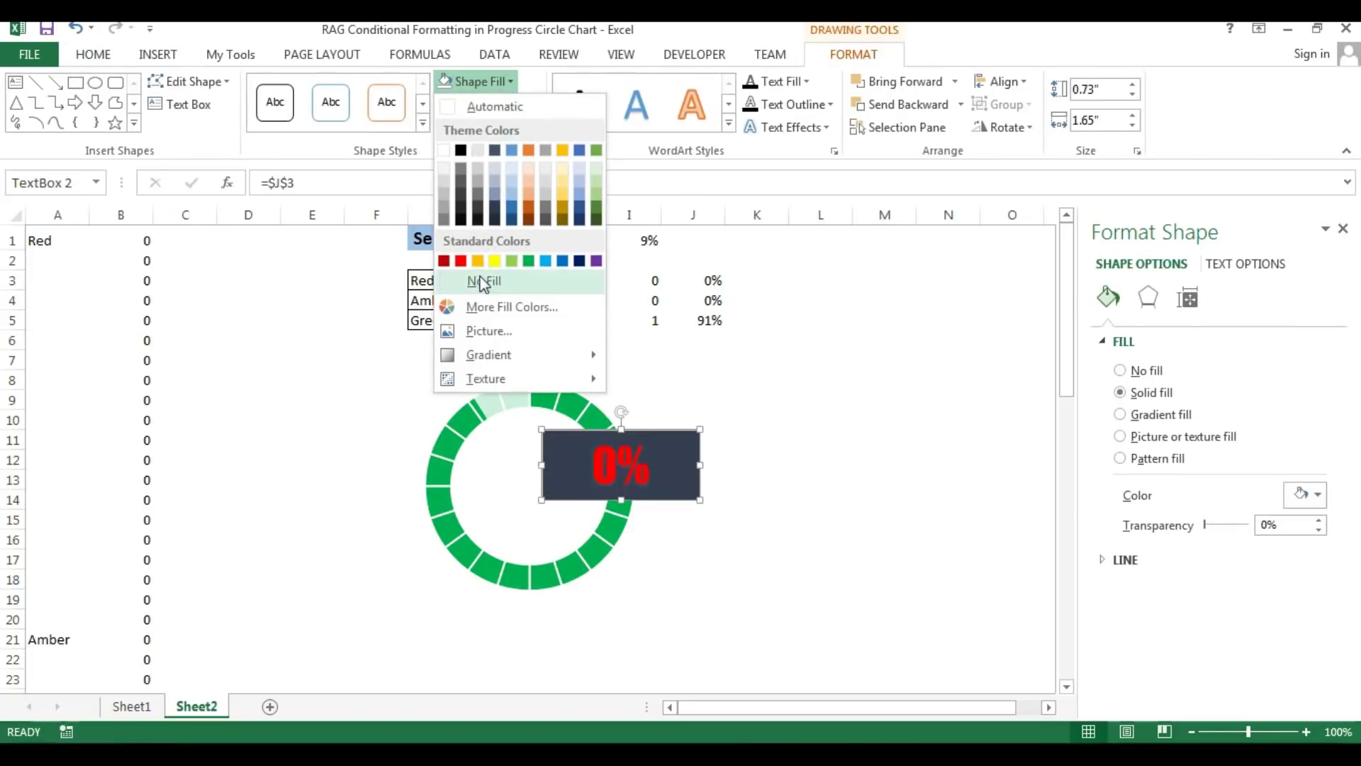
click(480, 287)
click(496, 105)
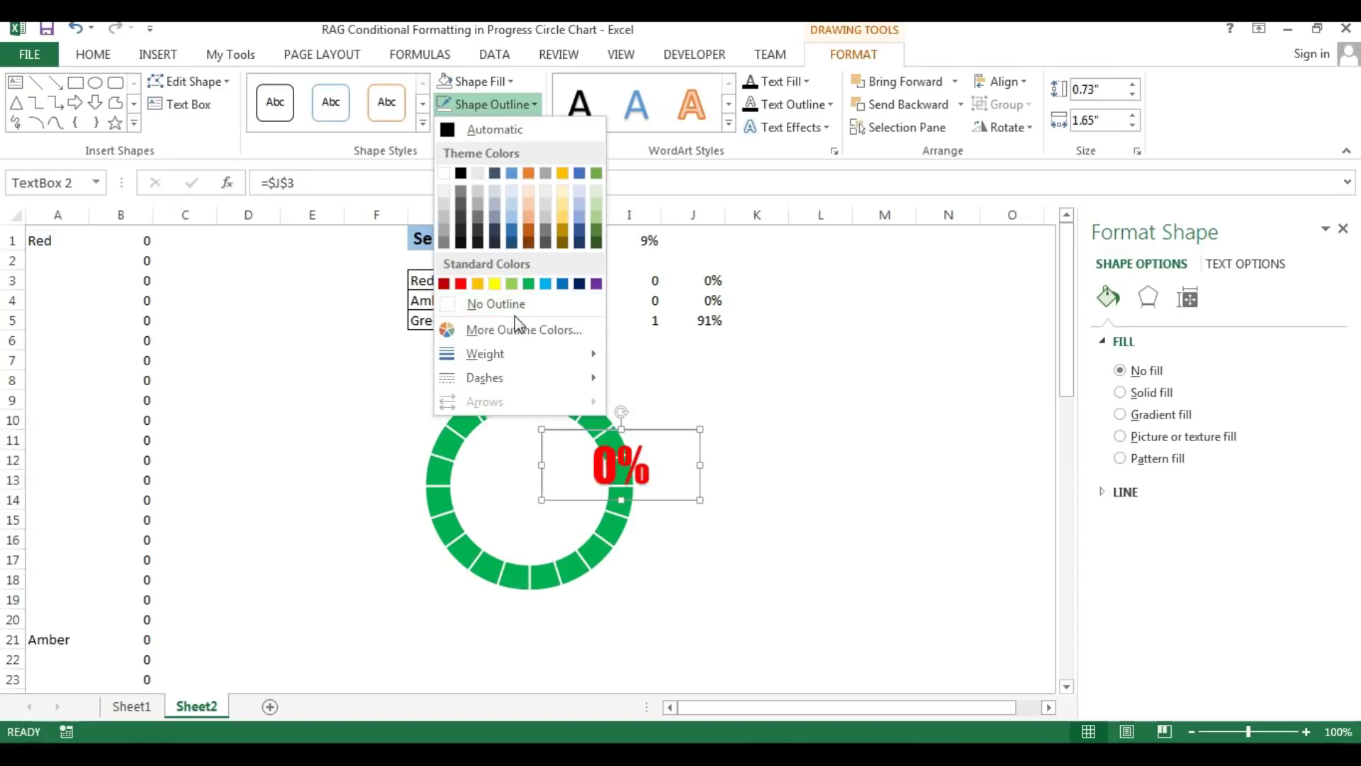
click(497, 305)
- Move the red label back beside the ring chart and duplicate it just below the original
click(821, 440)
click(659, 500)
drag(660, 502, 793, 532)
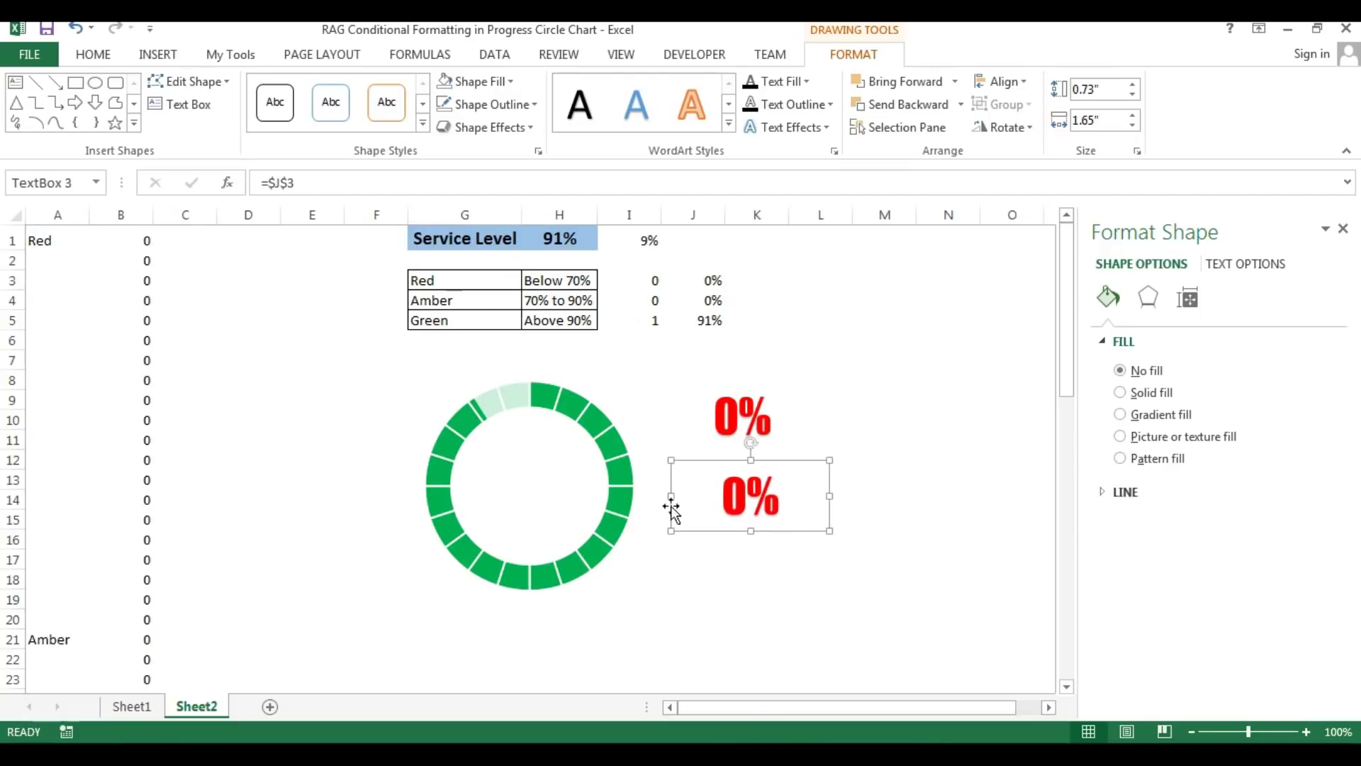
- Link the duplicated label to cell J4 and shift its text box slightly away from the red label
drag(312, 183, 217, 183)
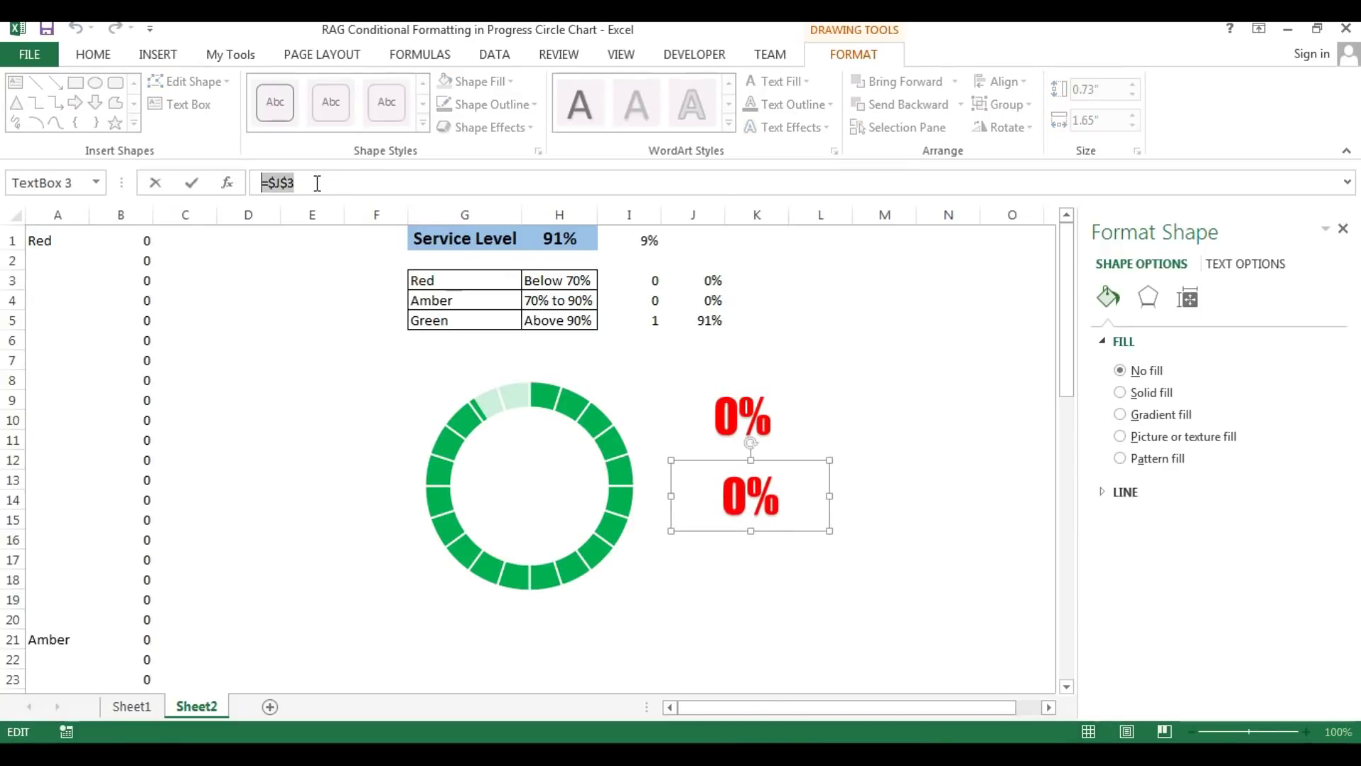
text(=)
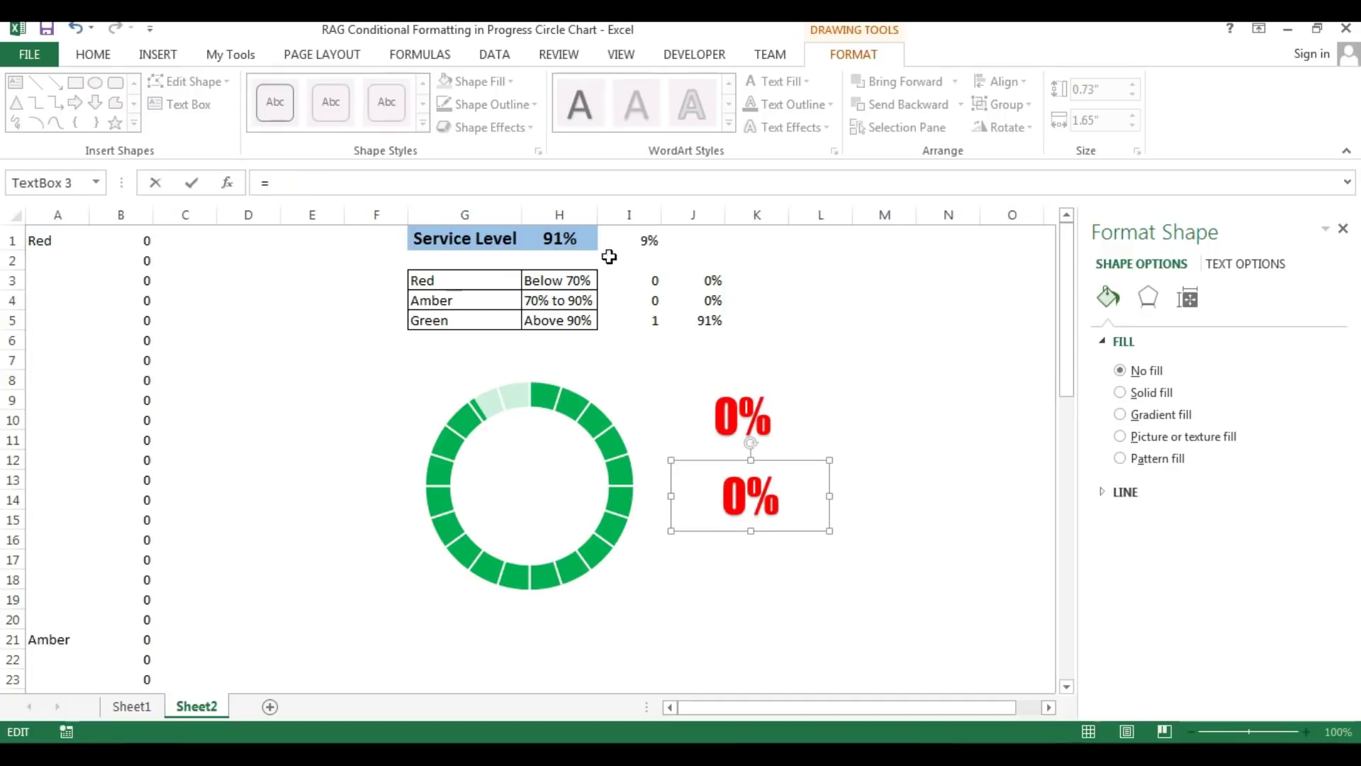
click(704, 301)
key(Return)
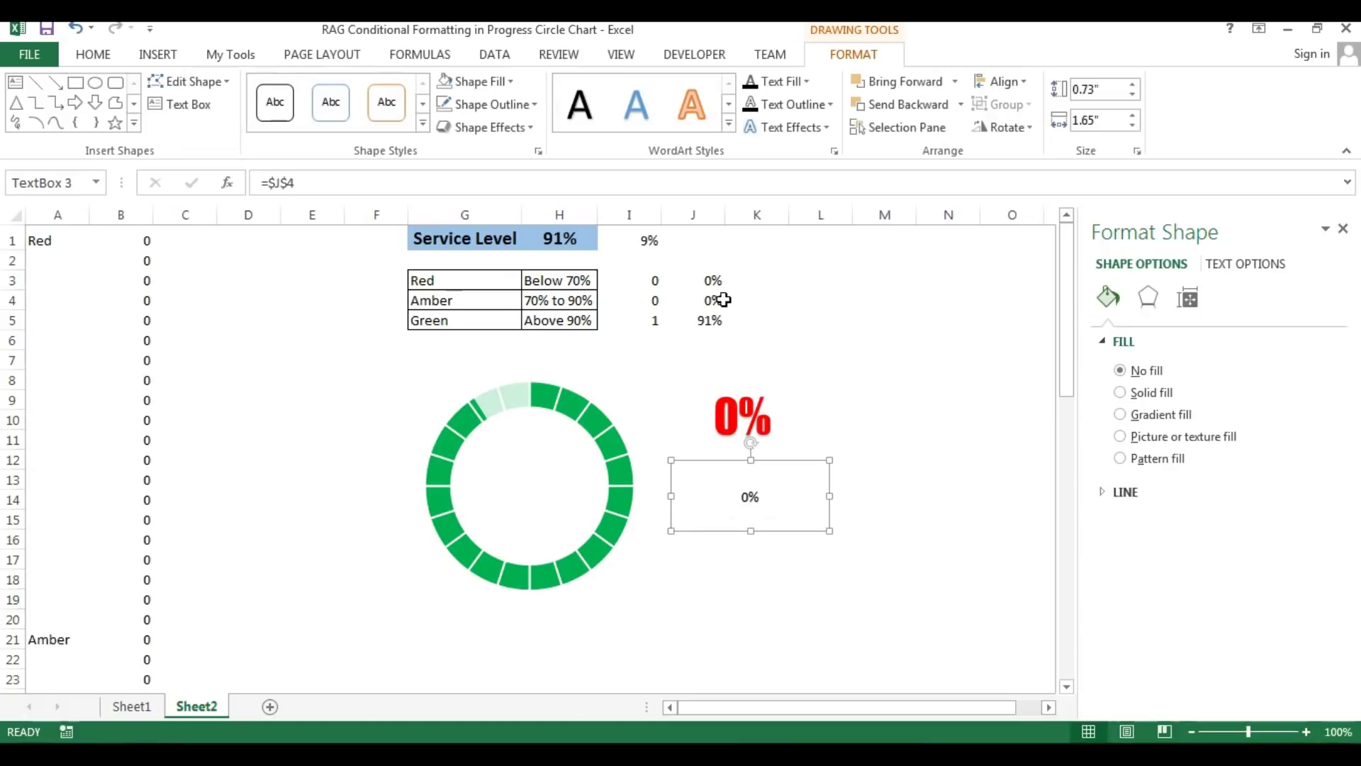
drag(832, 537, 810, 541)
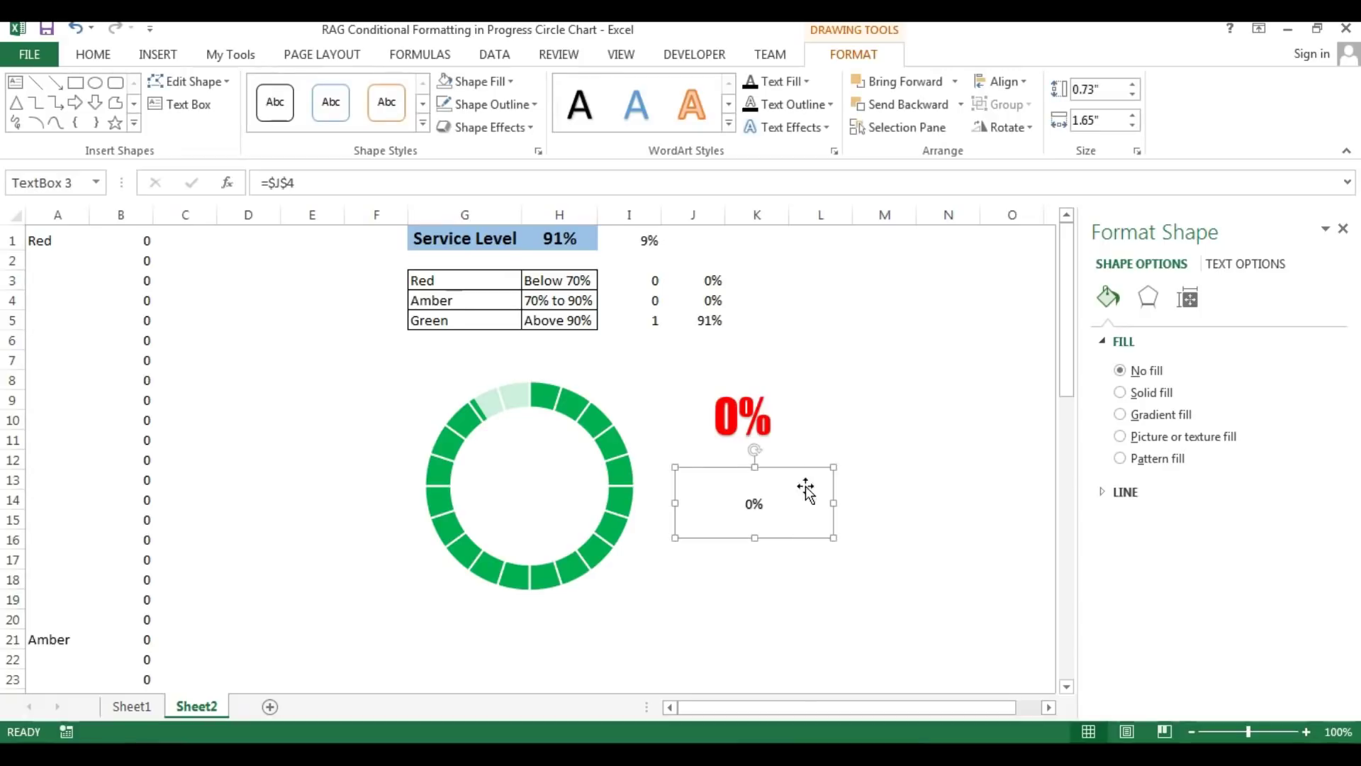
- Duplicate the J4 label, place the copy directly below it and link the copy to cell J5
click(765, 438)
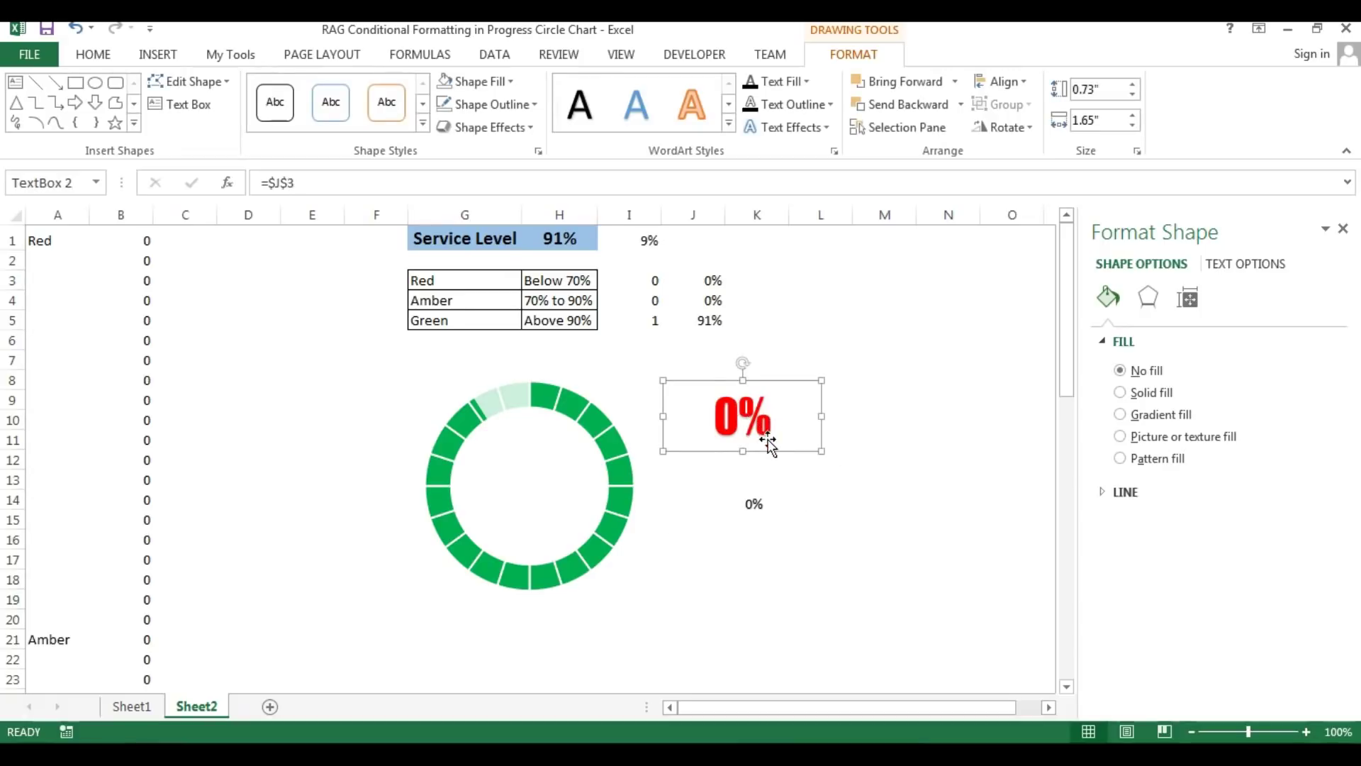
click(759, 503)
key(ctrl+d)
drag(799, 547, 792, 611)
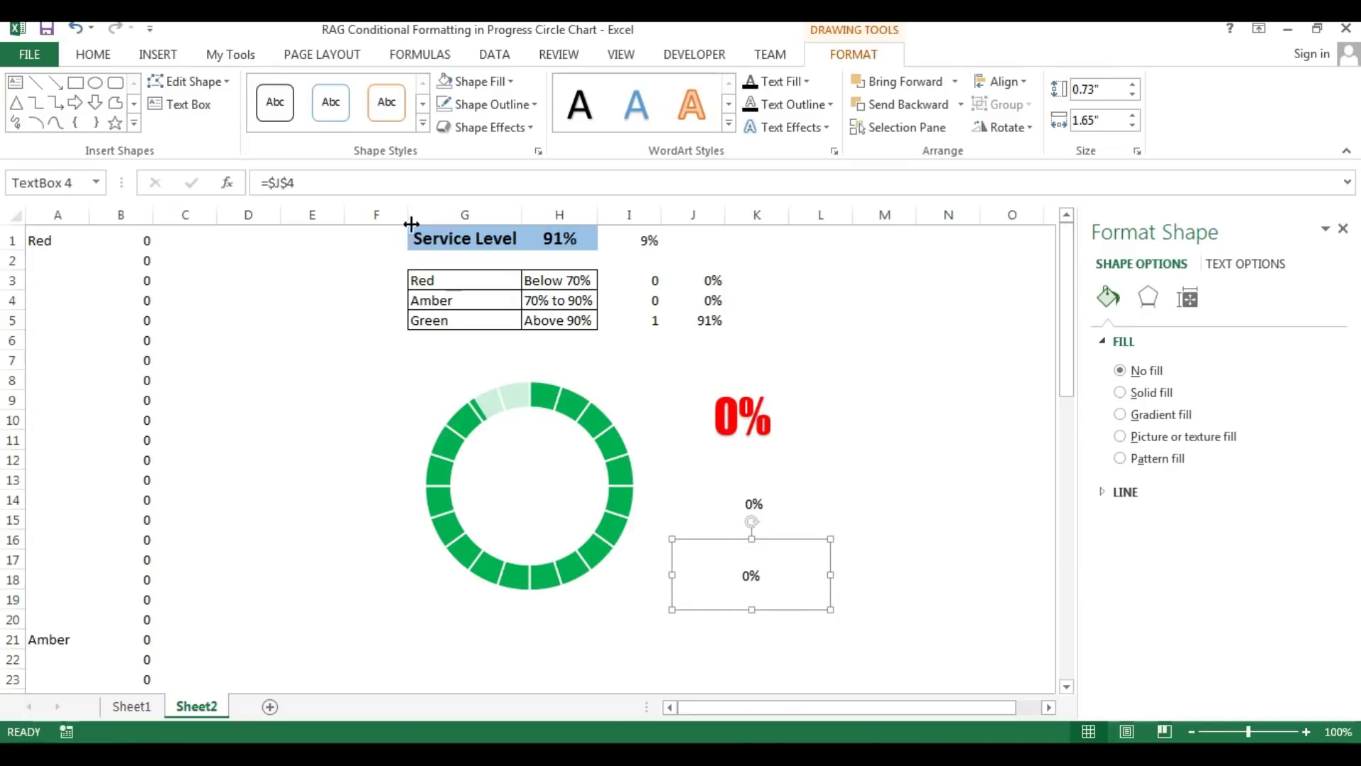
click(348, 184)
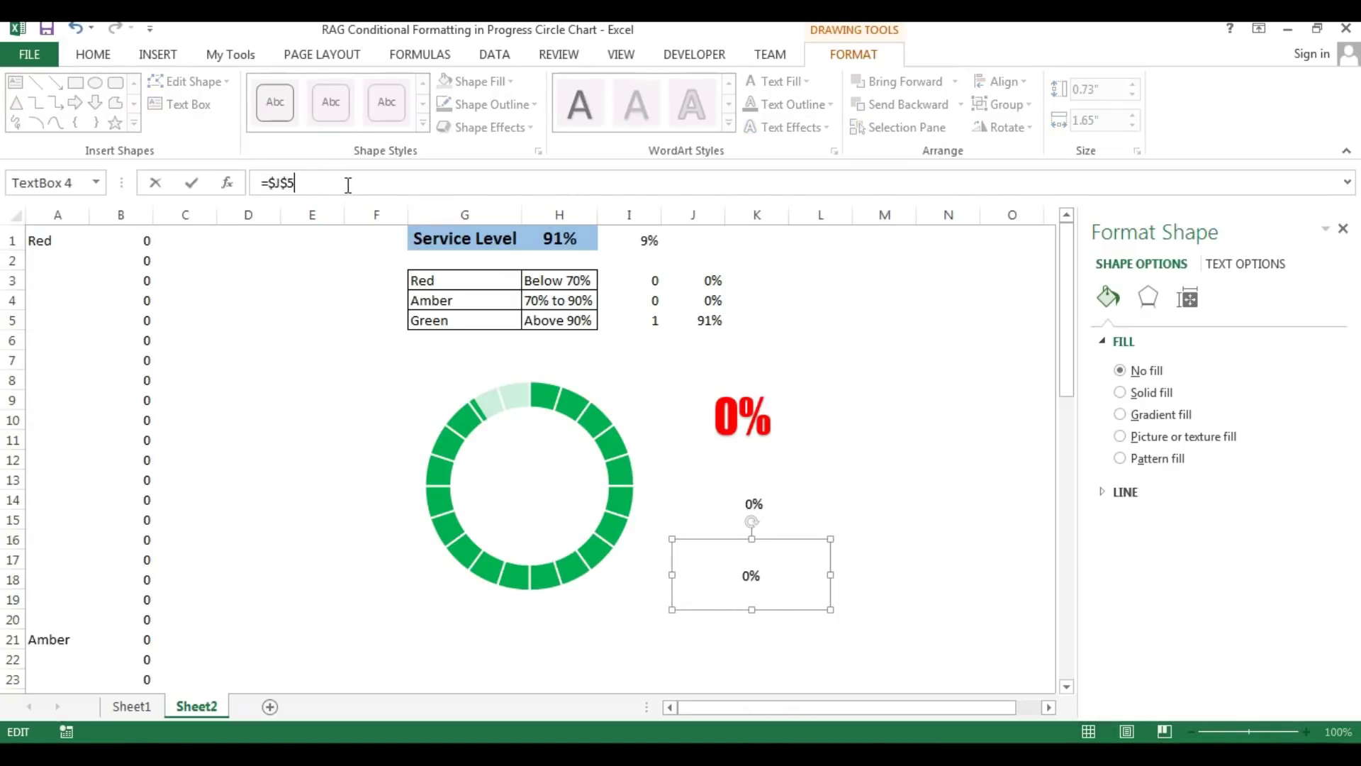
key(Return)
key(Escape)
- Copy the red label's formatting onto the labels linked to J4 and J5
click(786, 436)
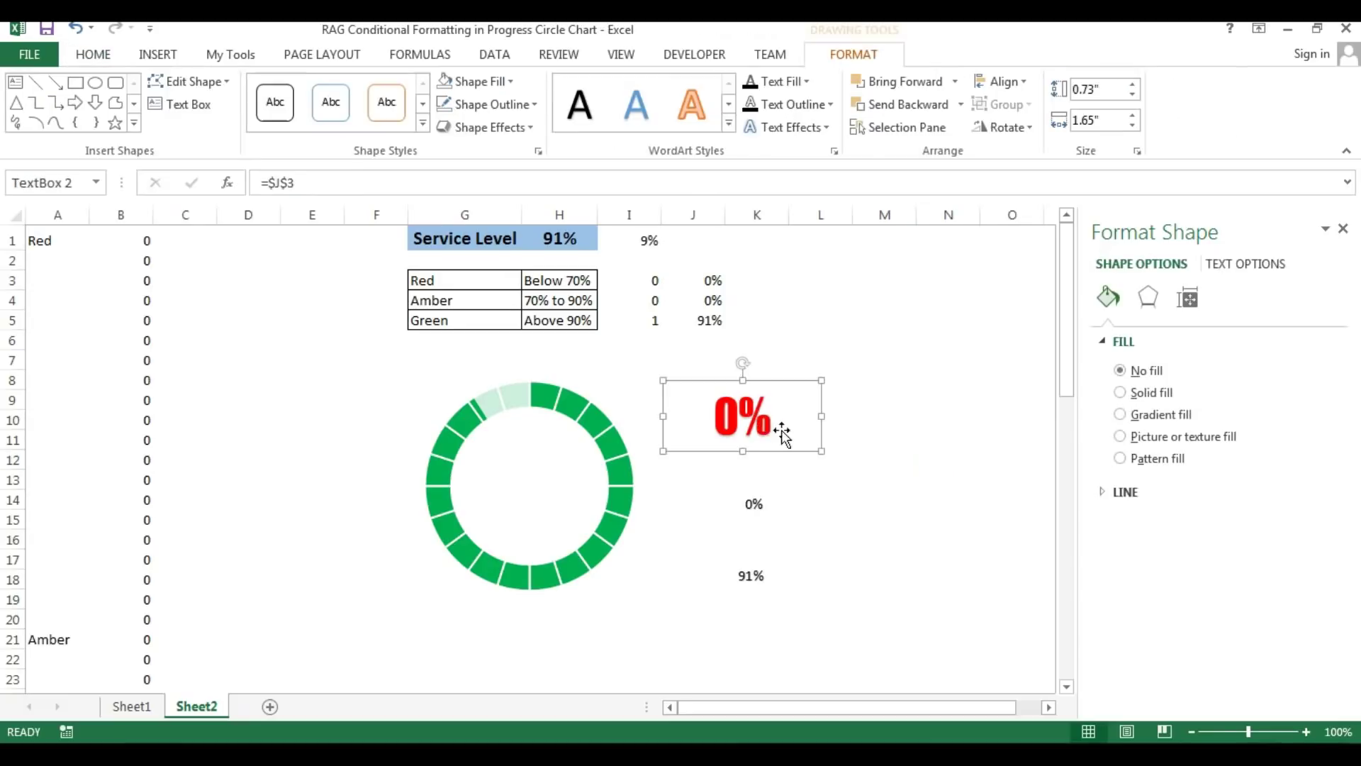
click(93, 57)
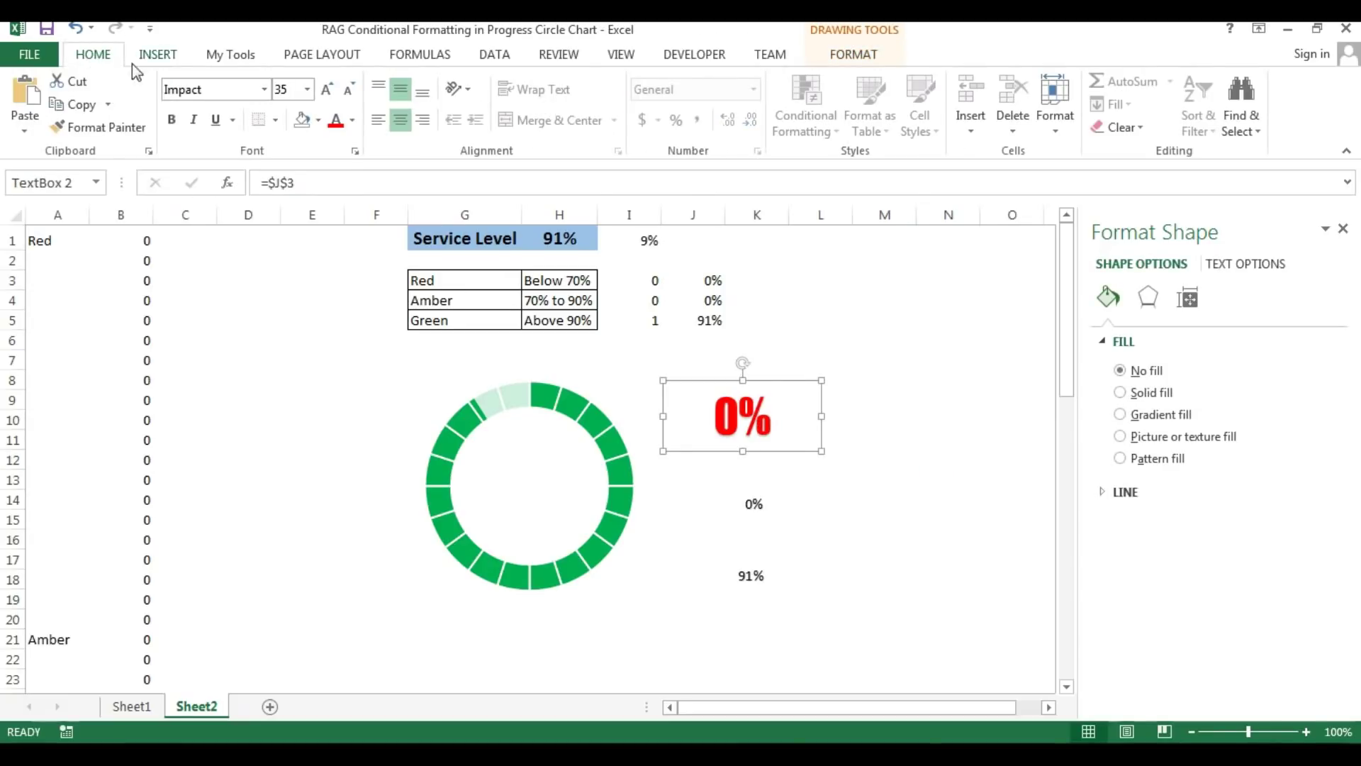
click(112, 131)
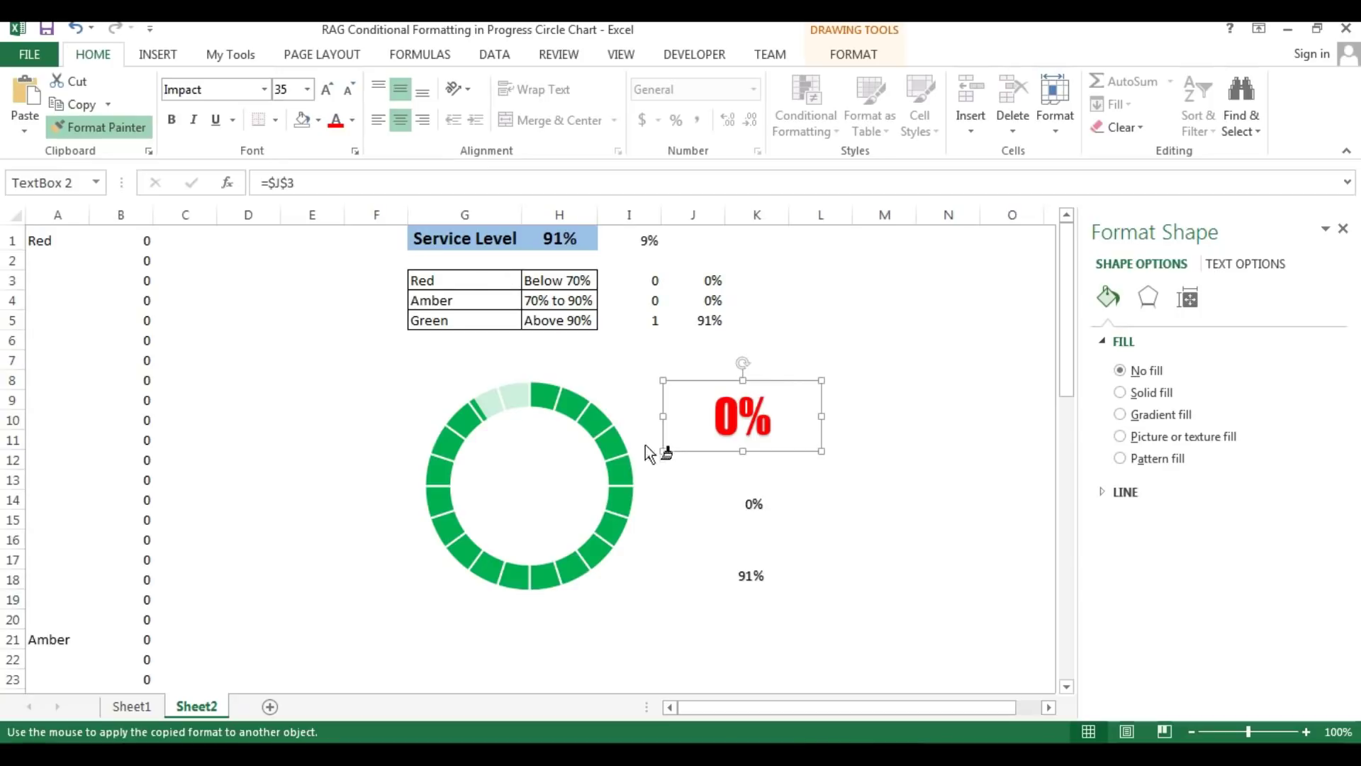
click(757, 505)
click(764, 577)
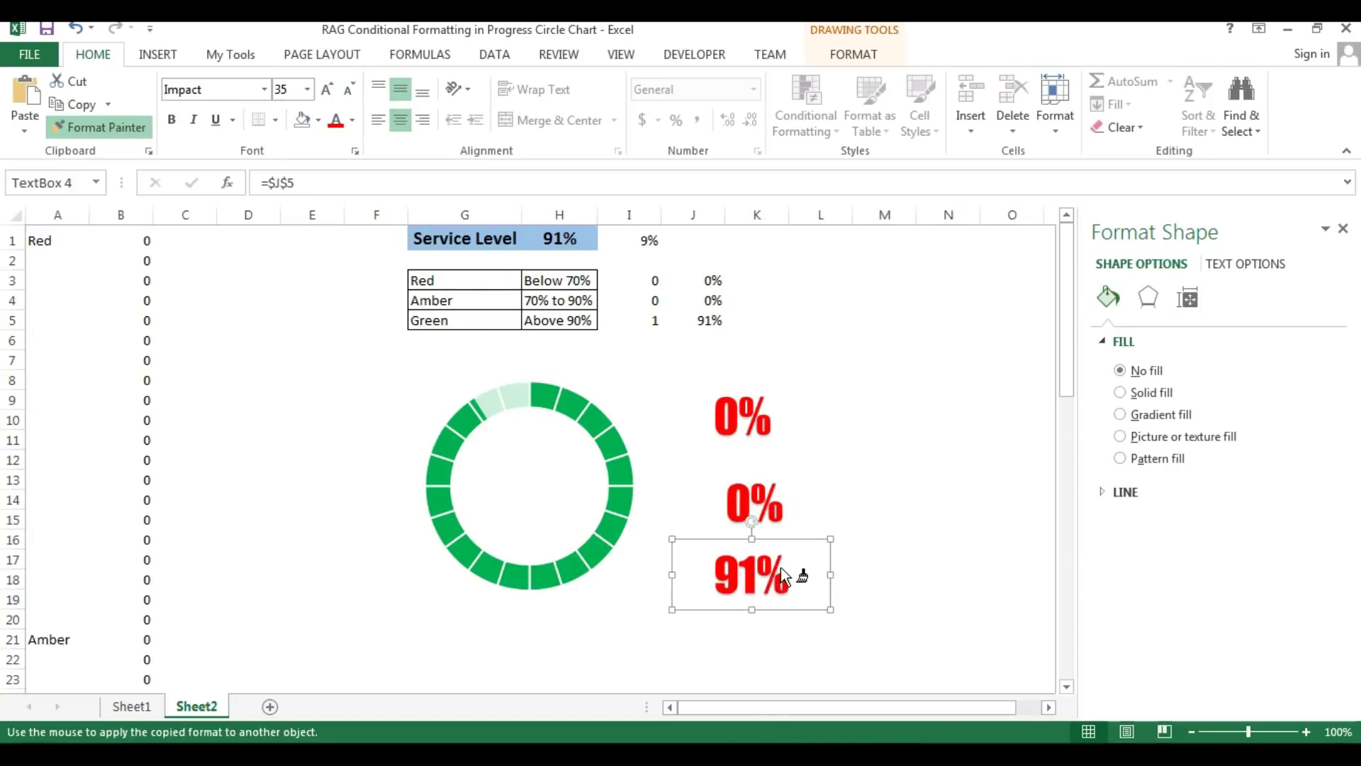
click(987, 477)
- Colour the J4 label's text amber and the J5 label's text green
click(781, 523)
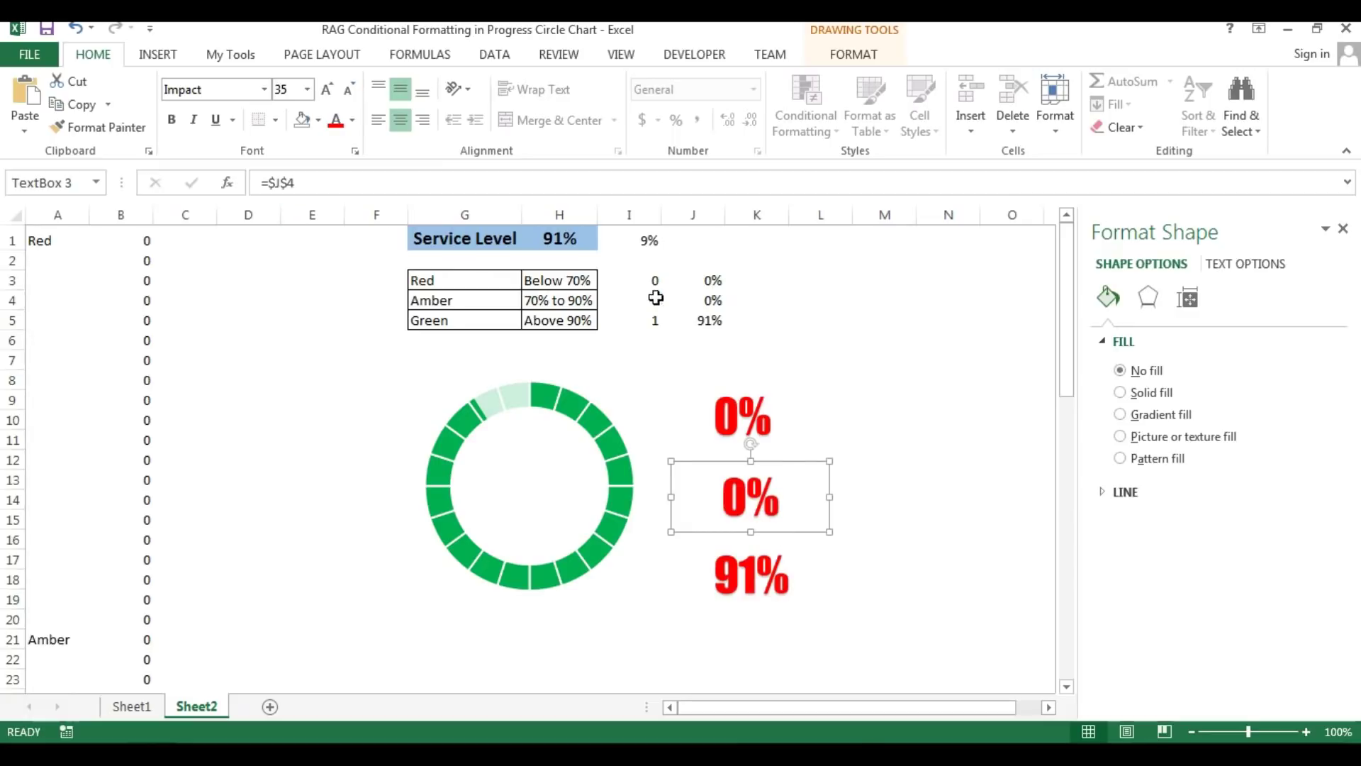
click(352, 119)
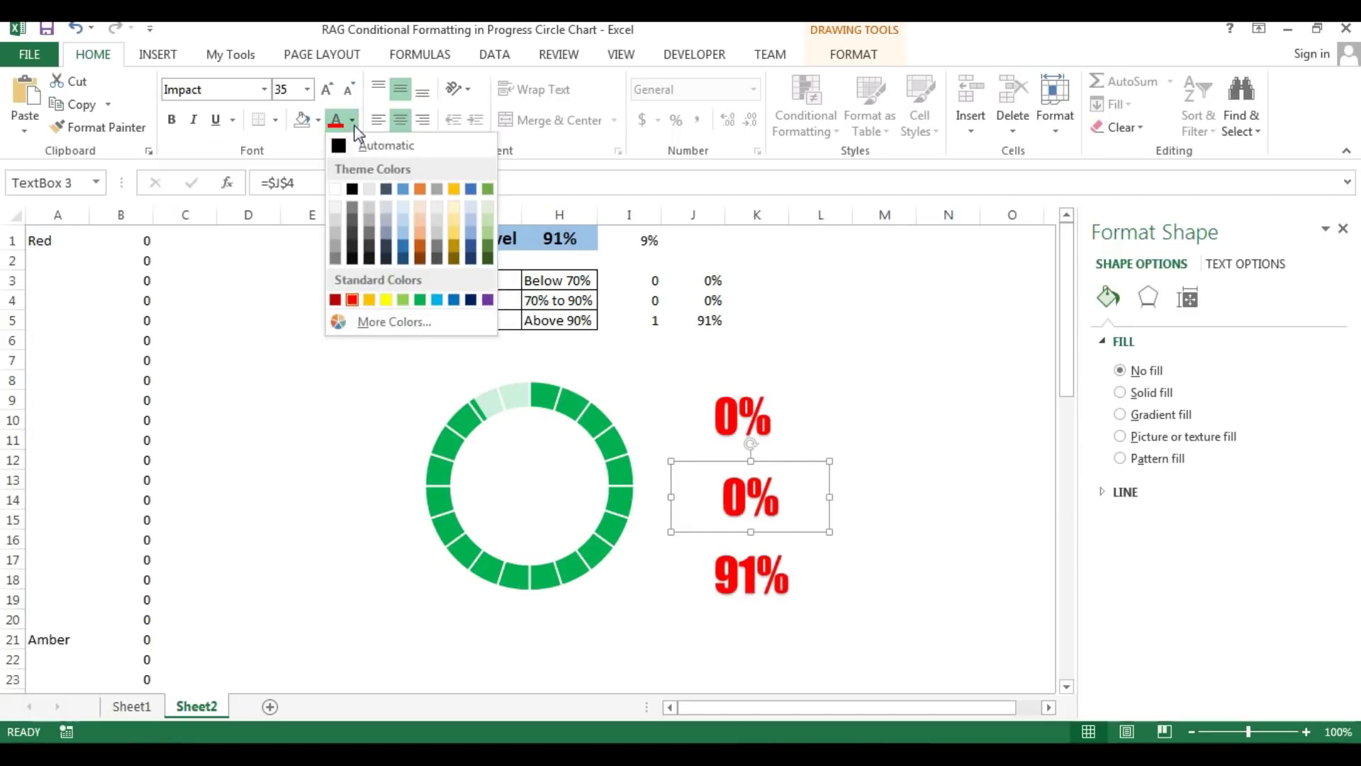
click(373, 304)
click(774, 603)
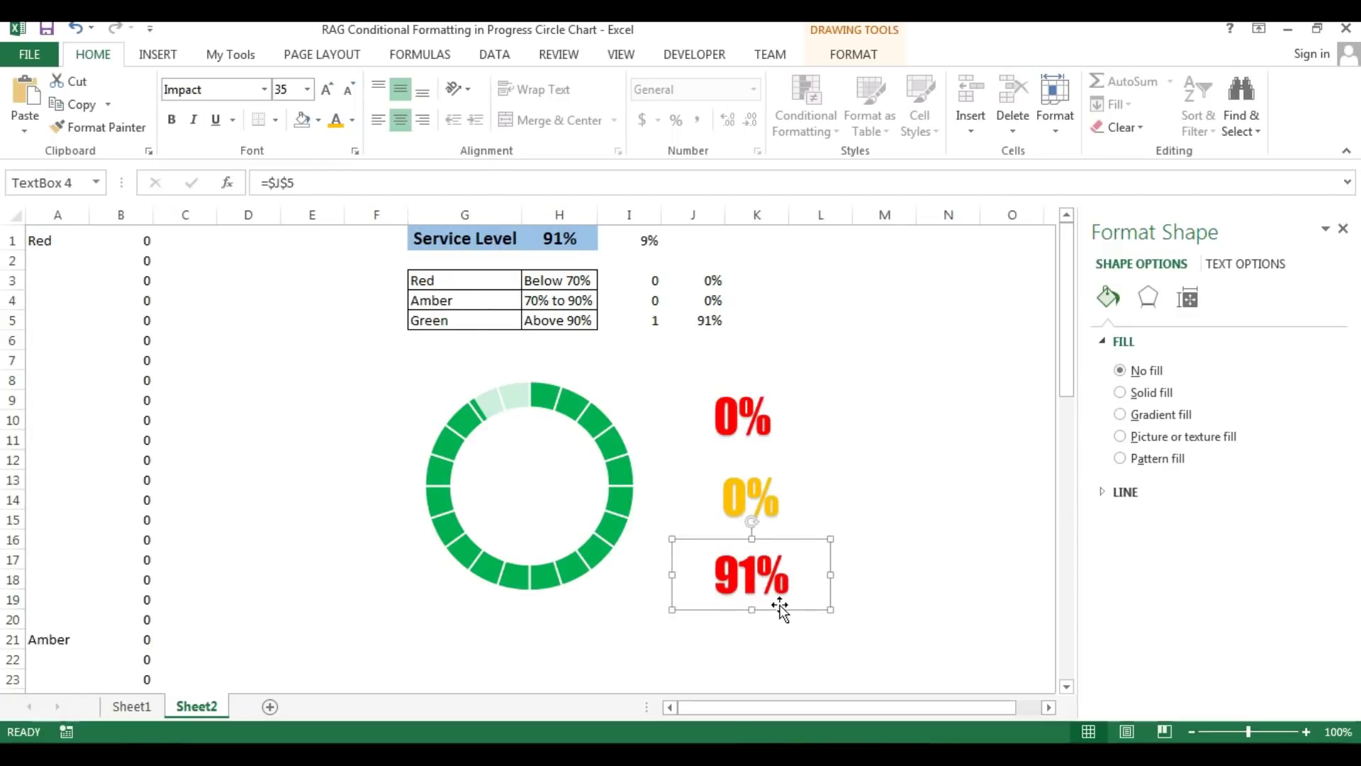
click(352, 119)
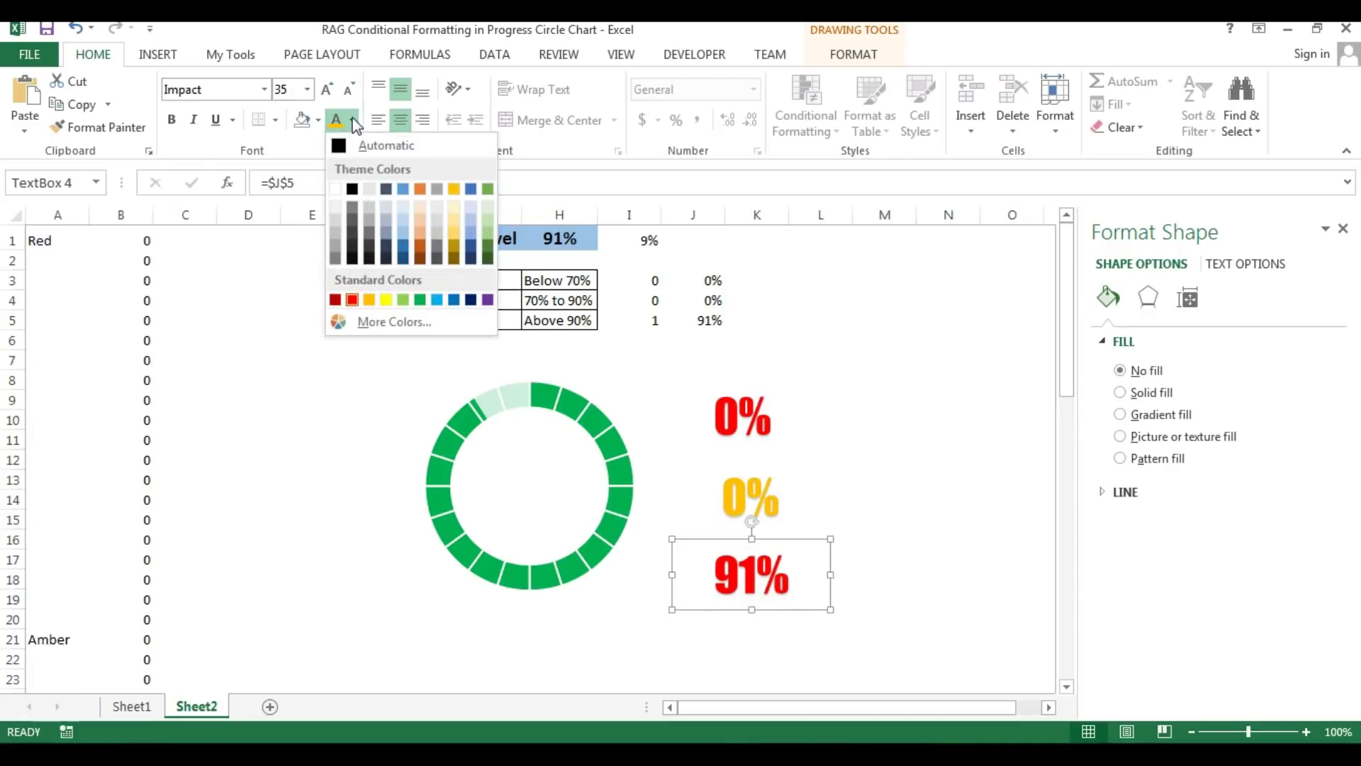
click(420, 300)
click(936, 479)
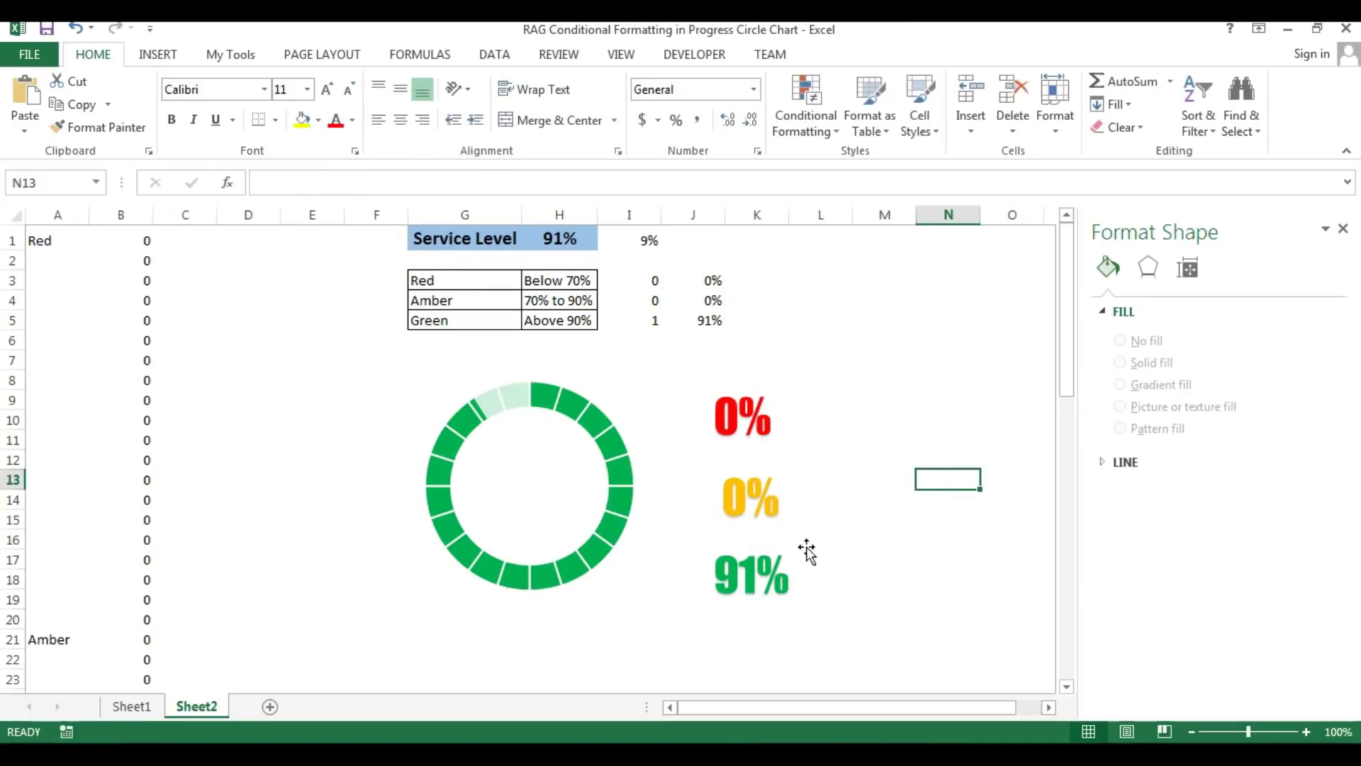
- Stack the three percentage labels exactly on top of each other using Align Center and Align Middle
click(766, 578)
shift+click(762, 497)
shift+click(800, 387)
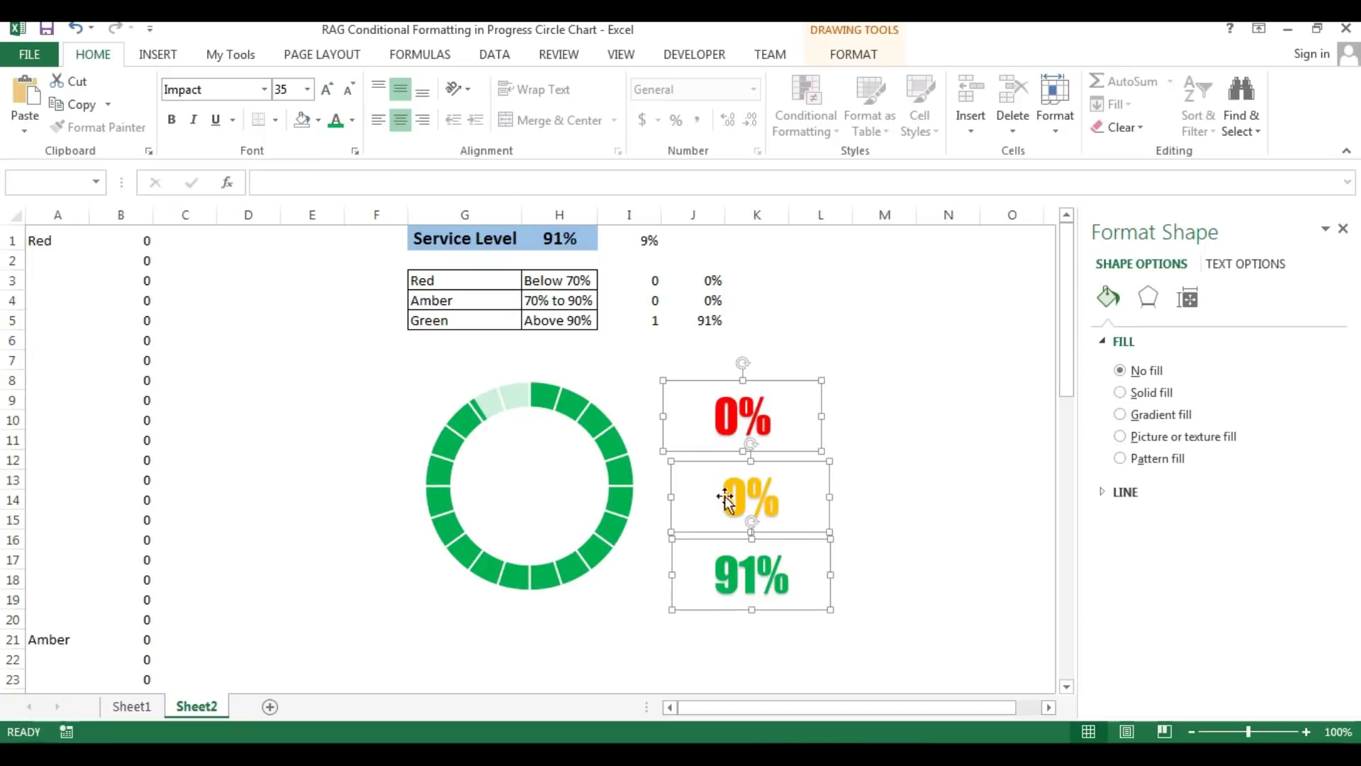
click(854, 57)
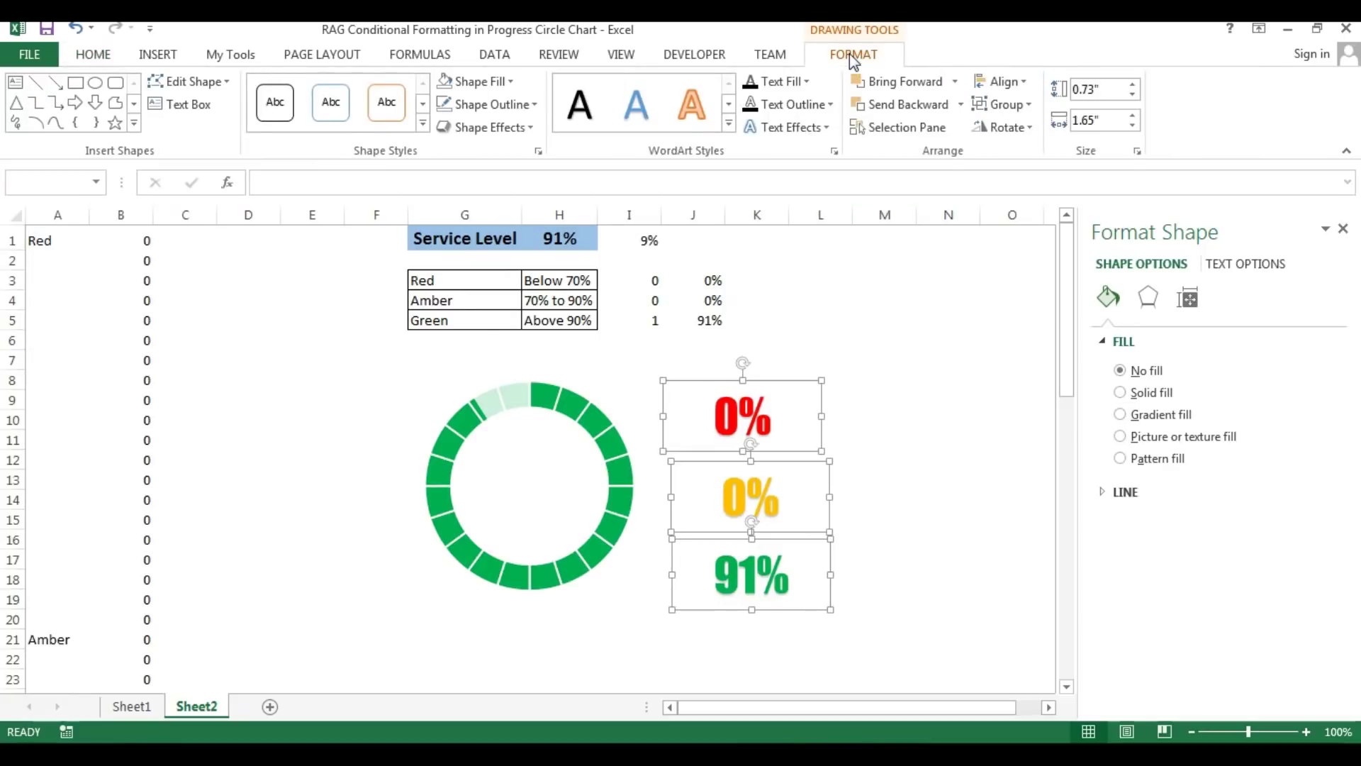
click(1023, 82)
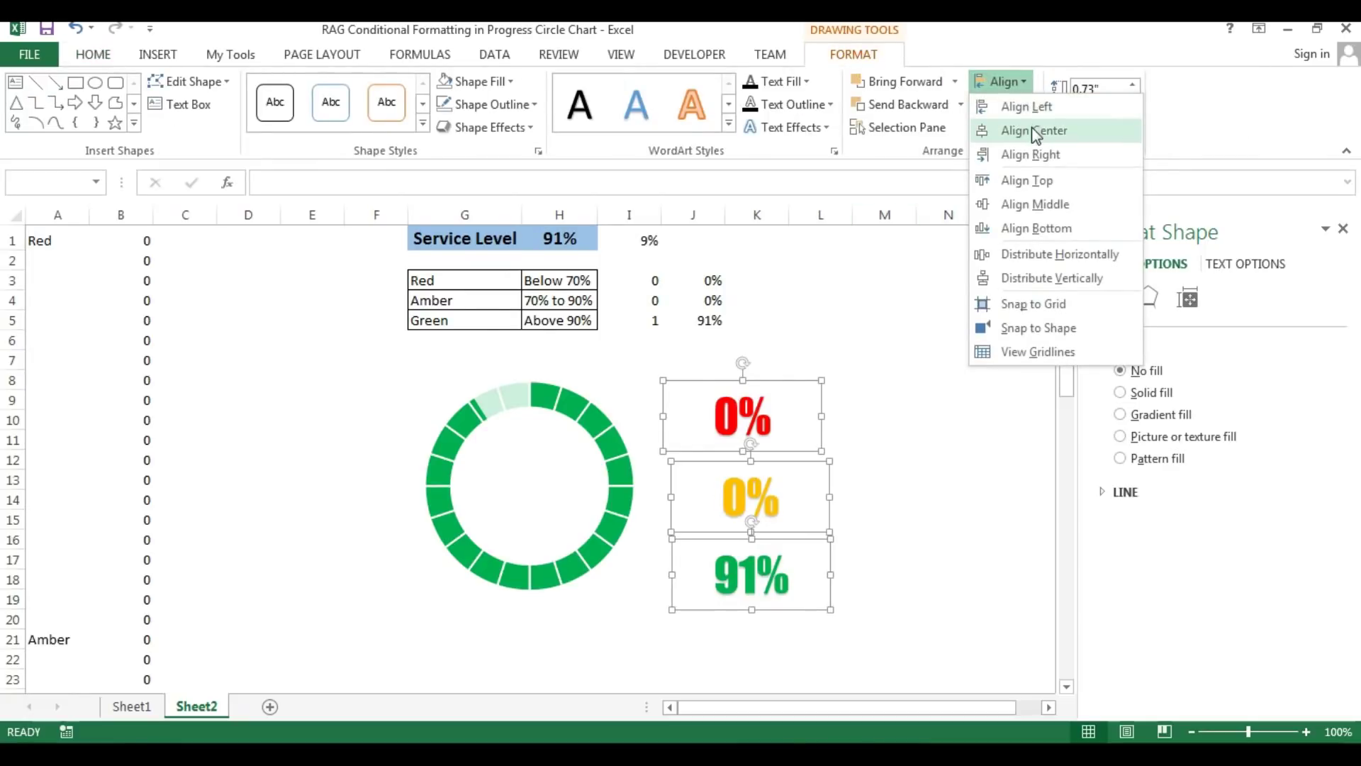
click(1031, 131)
click(1023, 83)
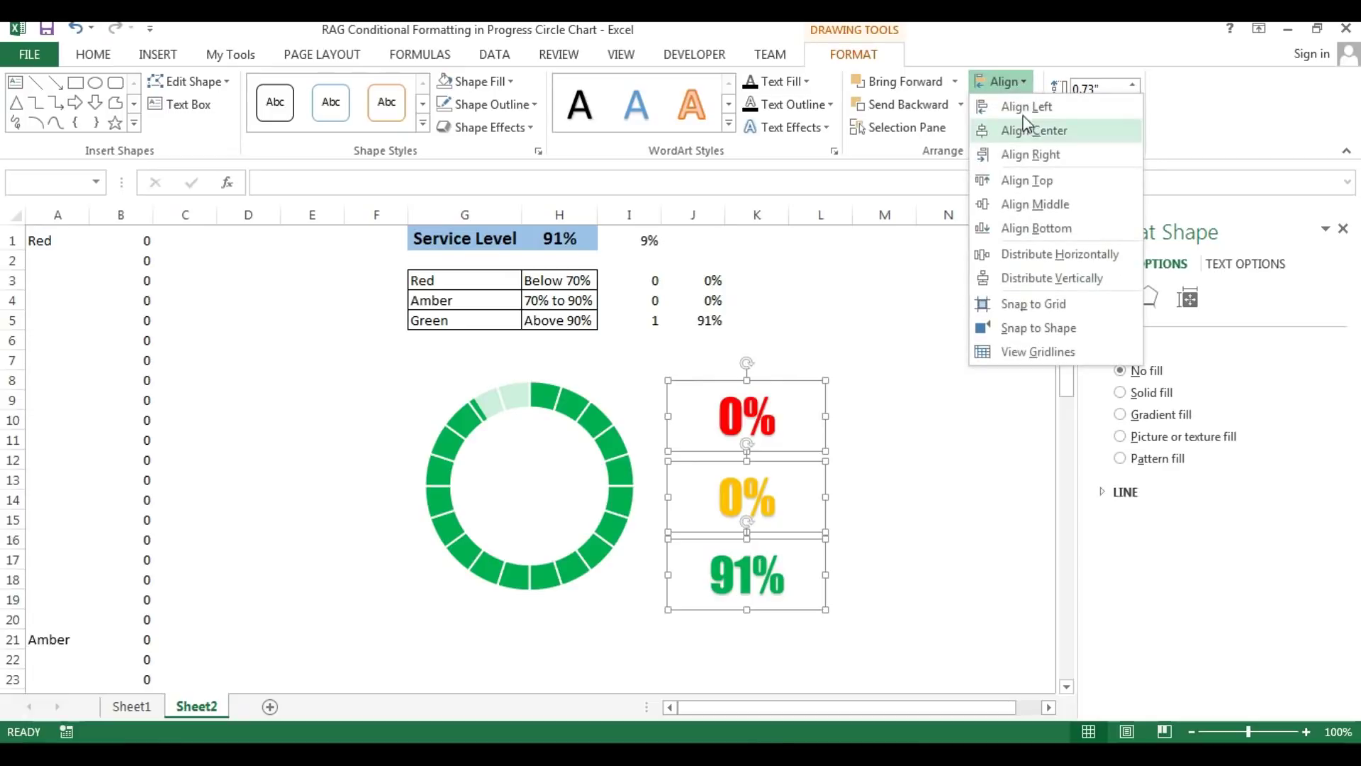
click(1033, 202)
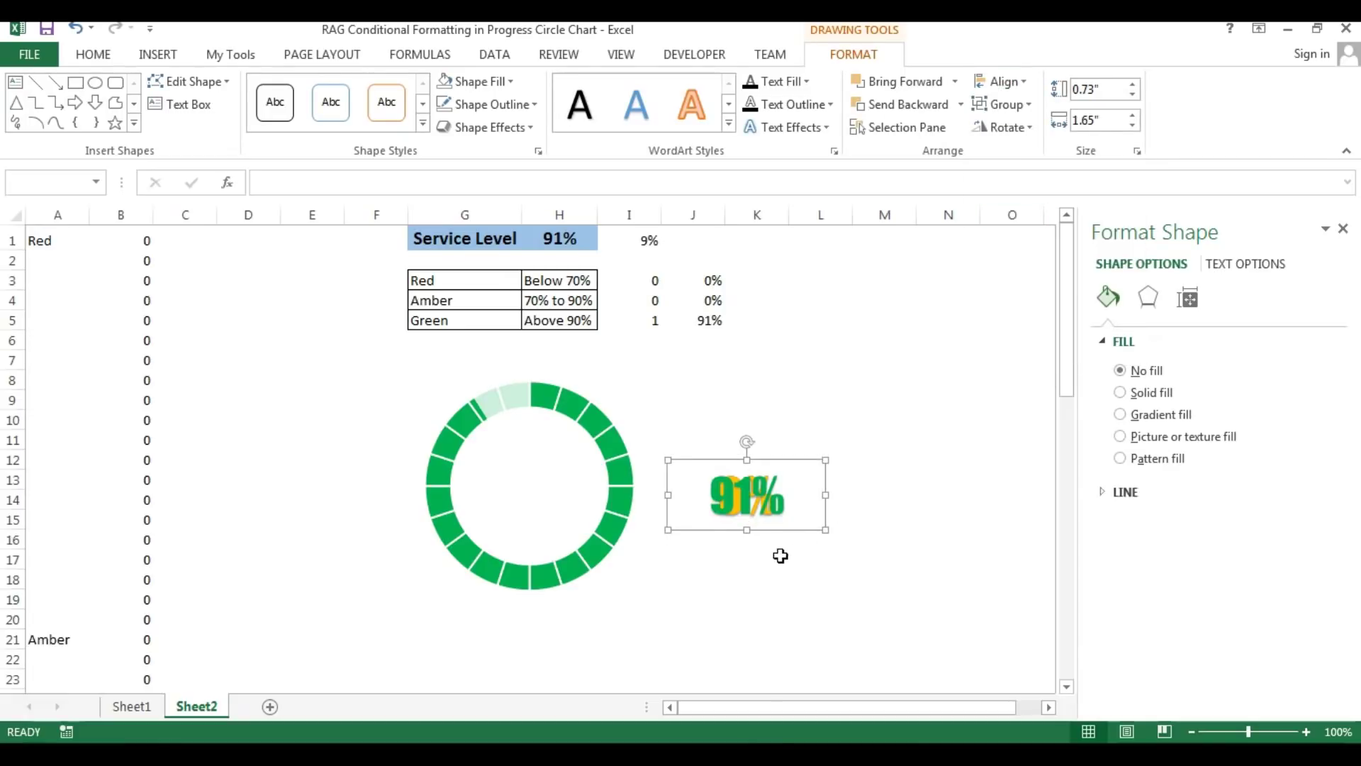
- Group the three stacked labels and move the group into the centre of the ring chart
right_click(783, 532)
mouse_move(843, 366)
click(989, 373)
drag(801, 538, 584, 525)
click(804, 463)
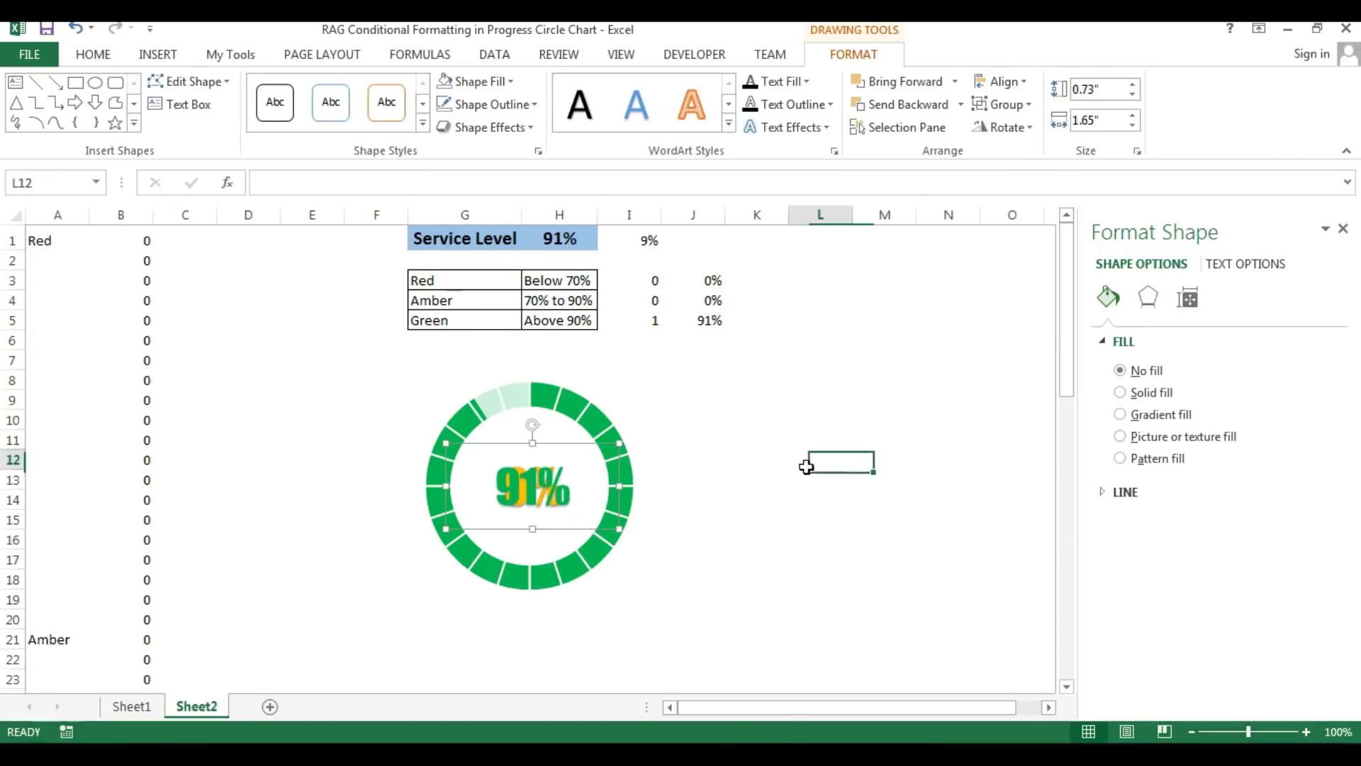
- Make the Red formula in J3 return an empty string when false: =IF(H1<70%,H1,"")
click(708, 280)
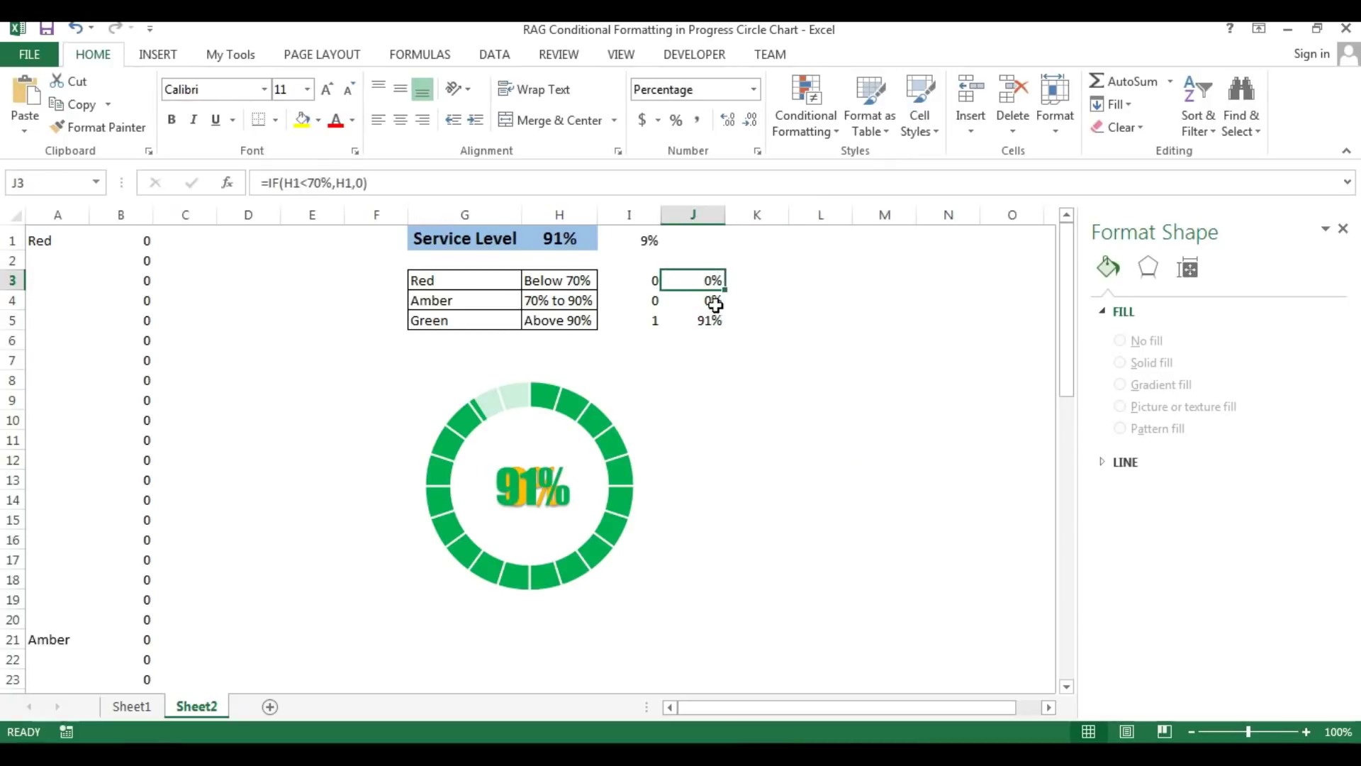
click(356, 183)
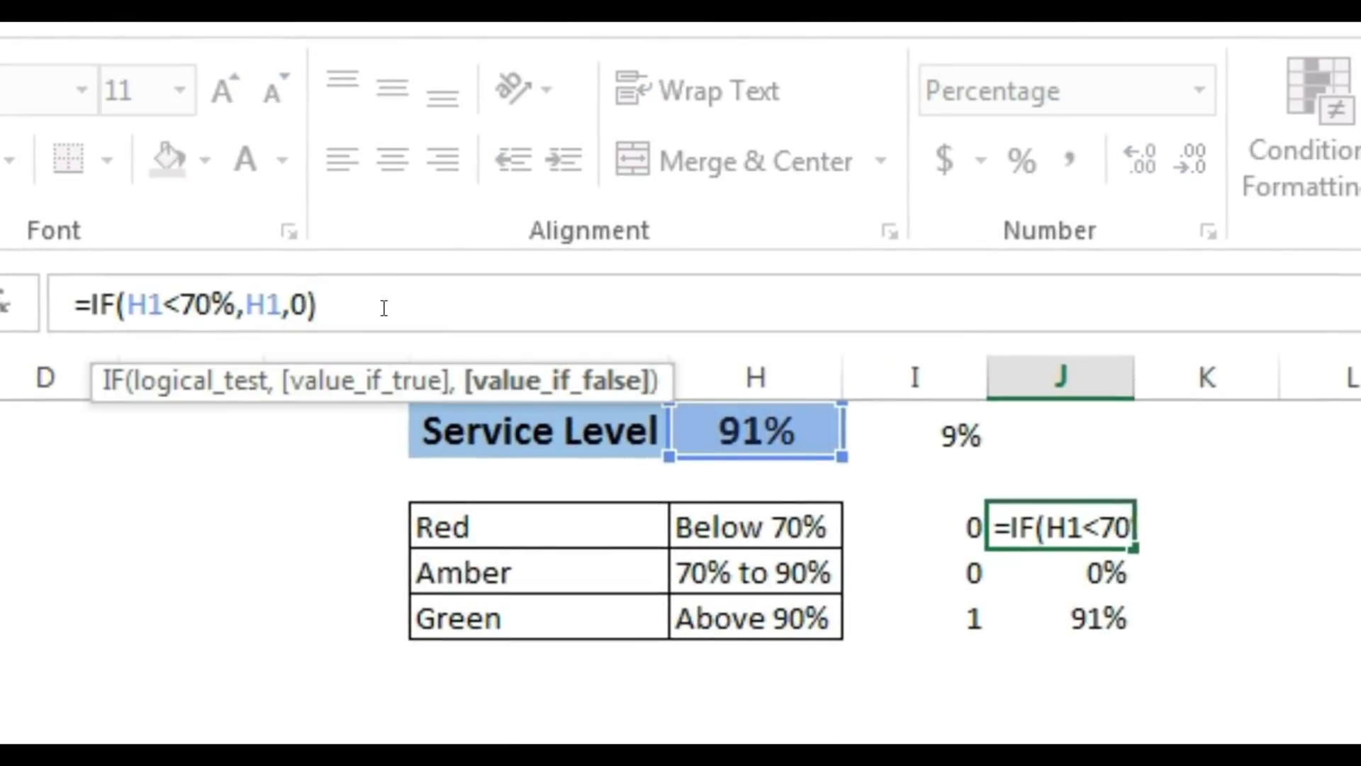
key(shift+Right)
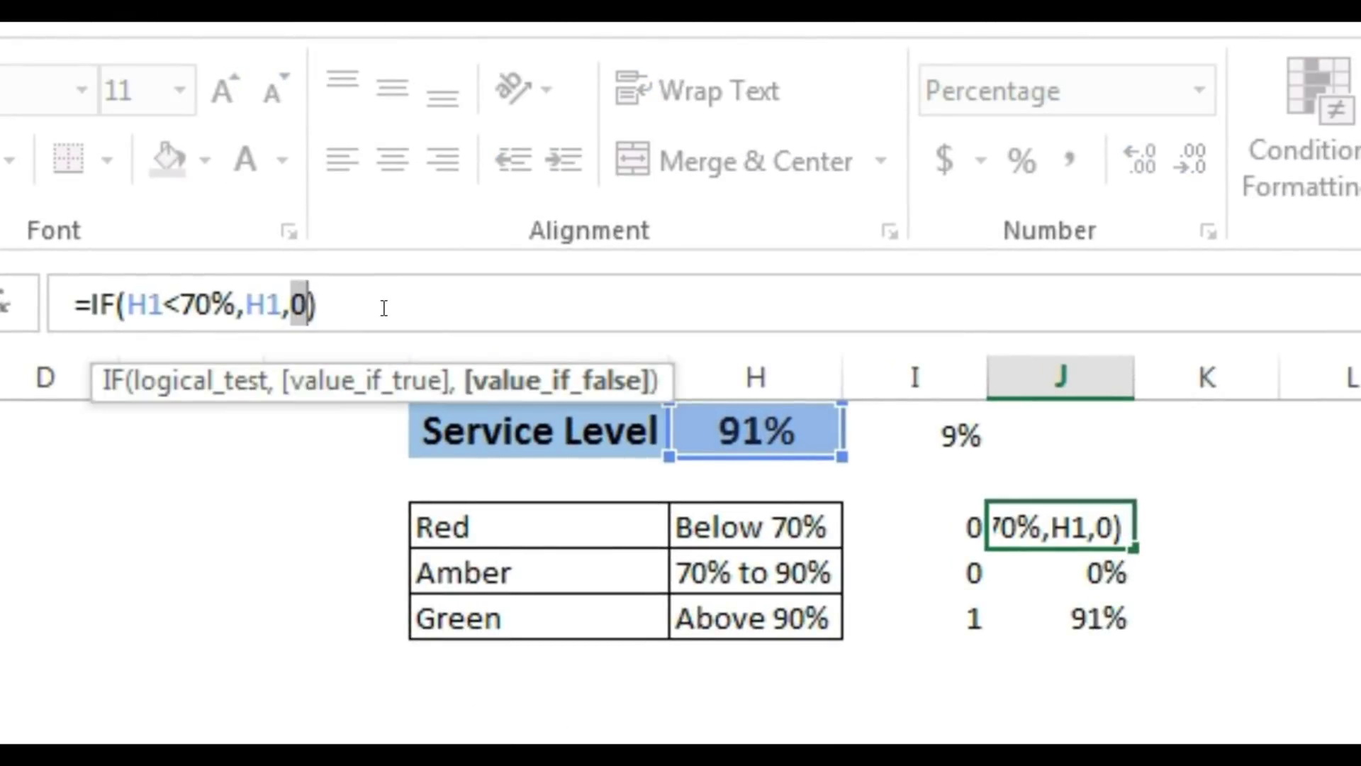
text("")
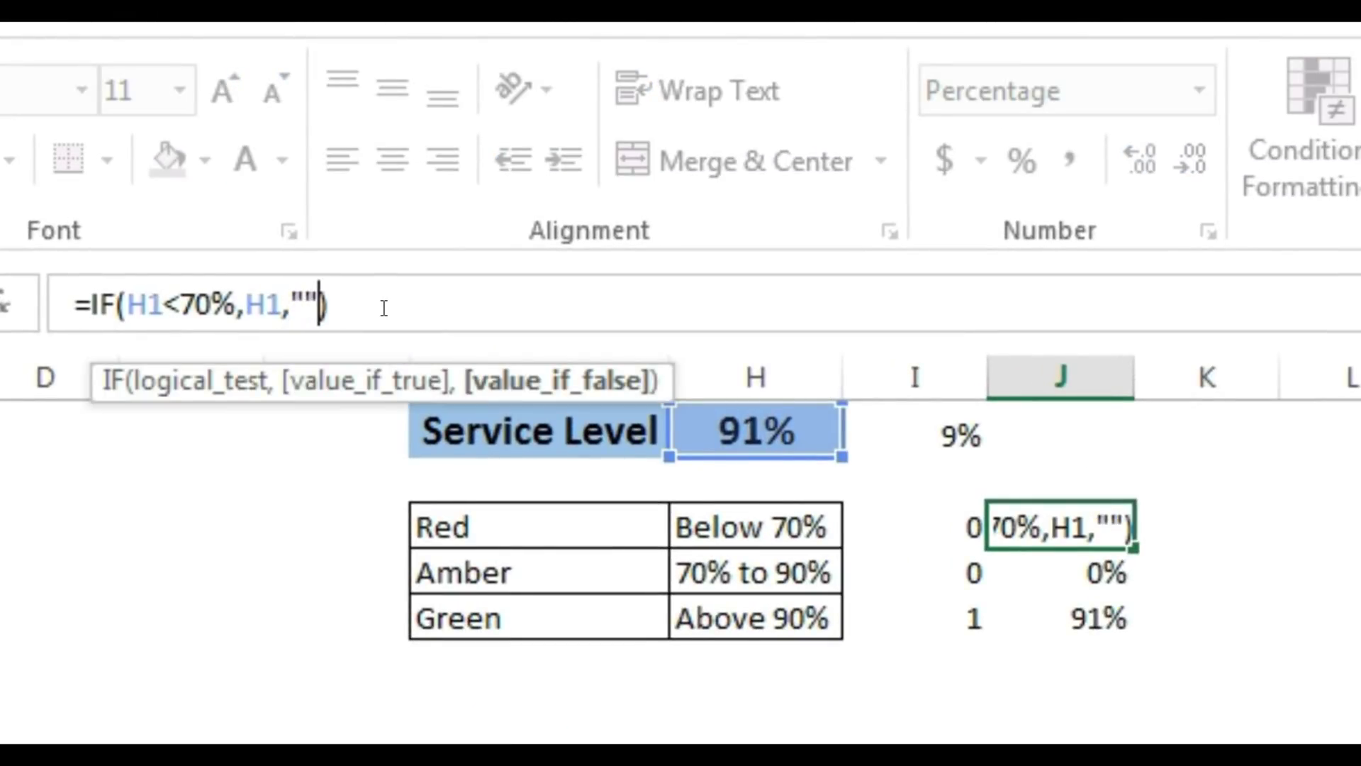
key(Return)
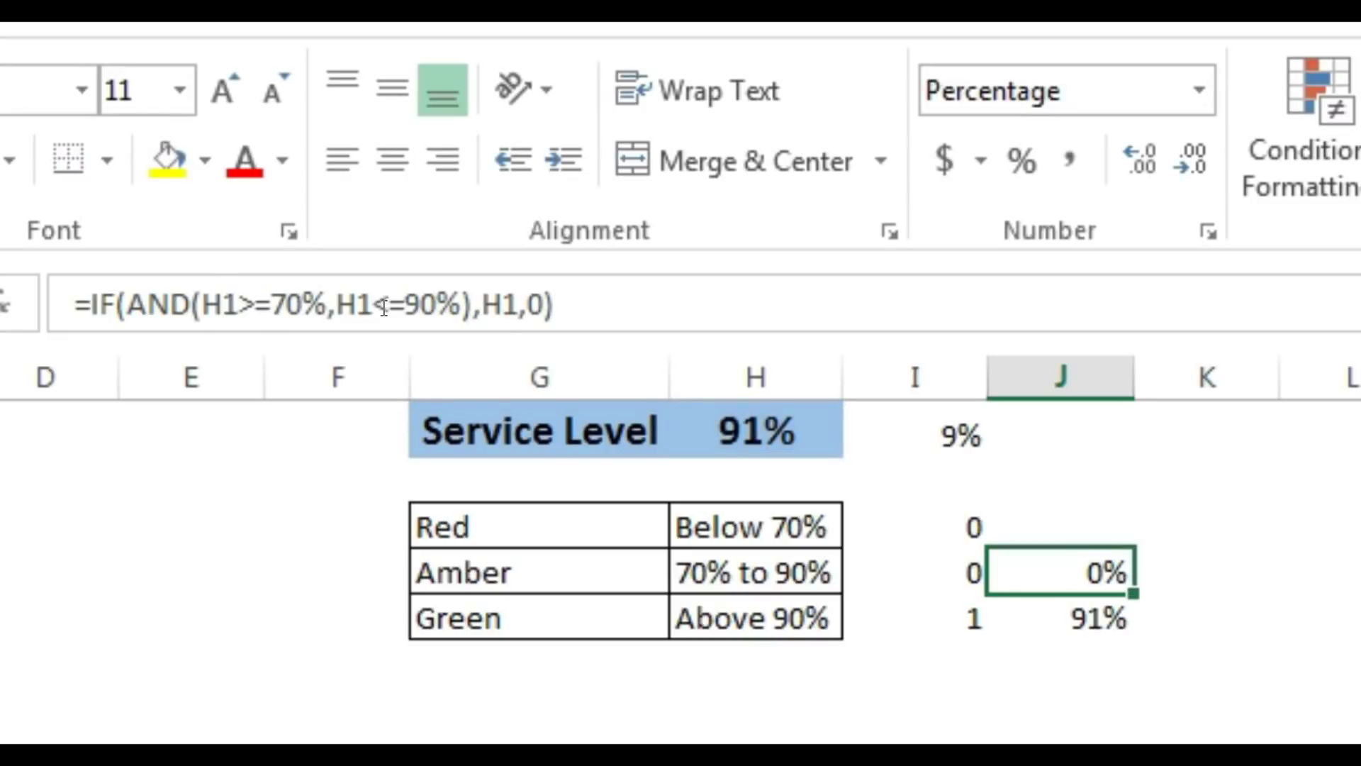
- Make the Amber formula in J4 return an empty string when false: =IF(AND(H1>=70%,H1<=90%),H1,"")
click(563, 305)
key(Left)
key(Left)
key(shift+Right)
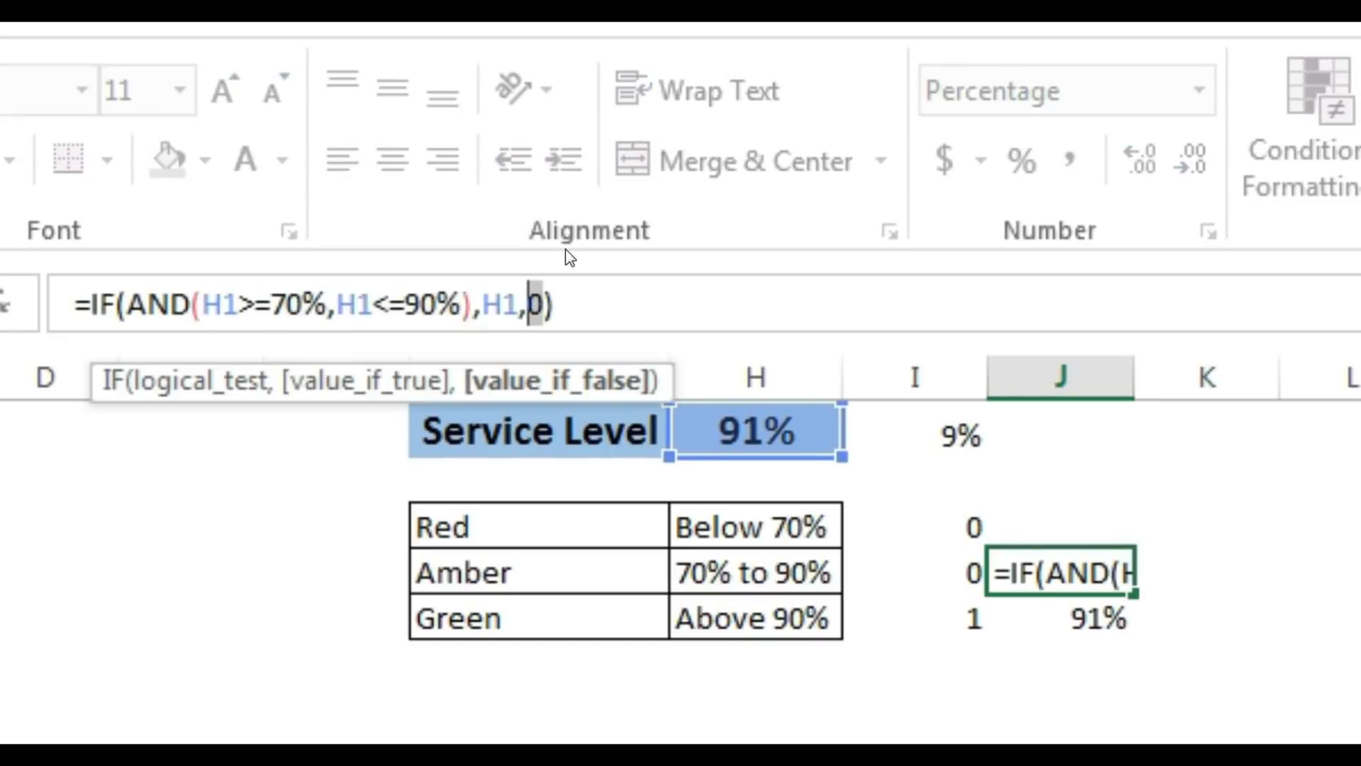
text("")
key(Return)
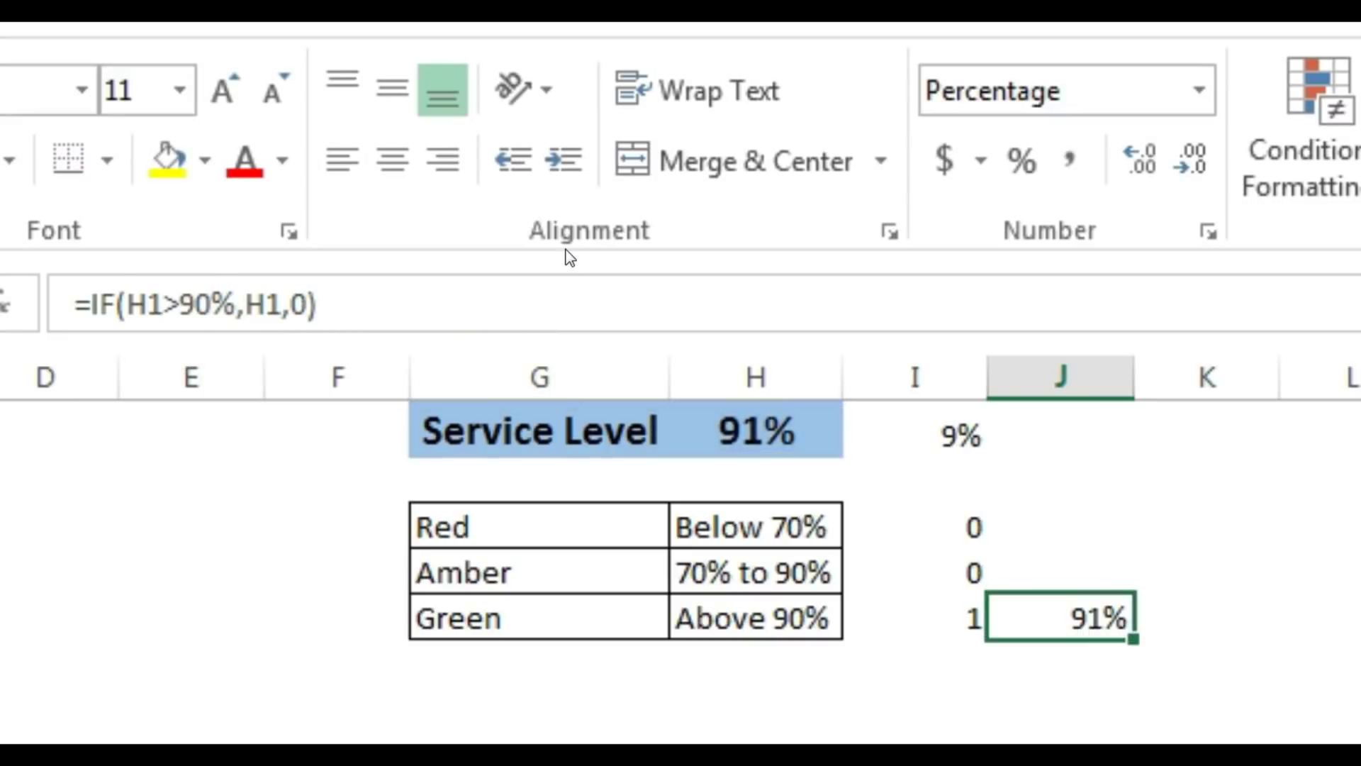
- Make the Green formula in J5 return an empty string when false: =IF(H1>90%,H1,"")
click(314, 305)
key(Left)
key(Left)
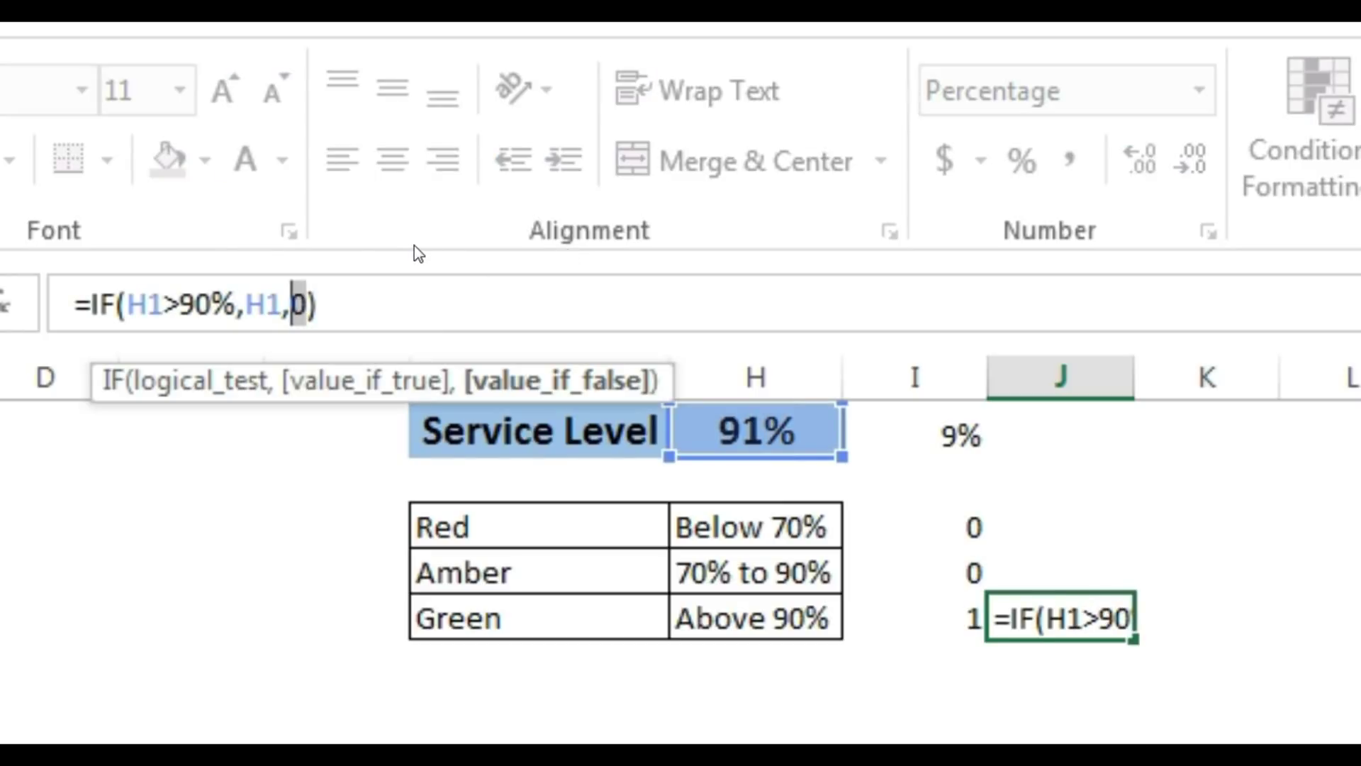
key(shift+Right)
text("")
key(Return)
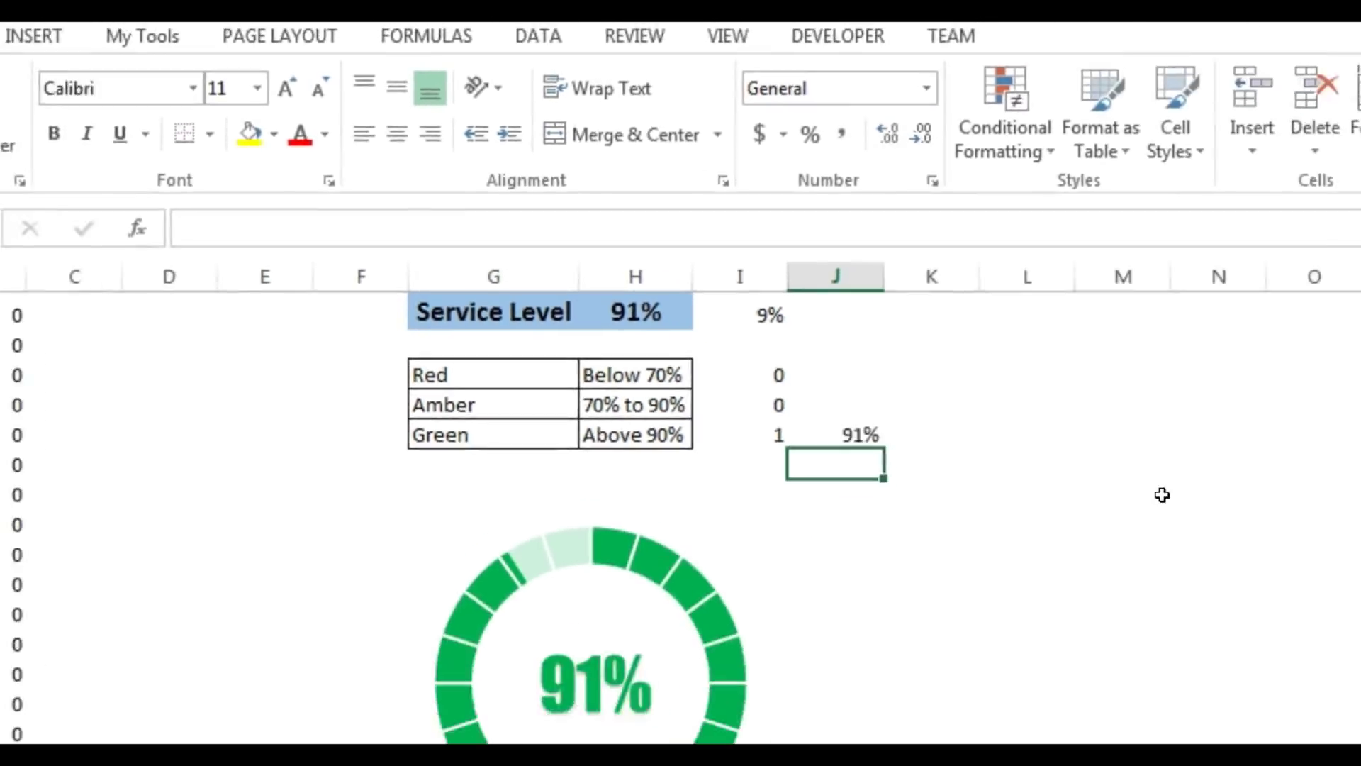
- Test the chart's amber and red states by setting the Service Level in H1 to 85% and then 65%
click(821, 439)
click(564, 240)
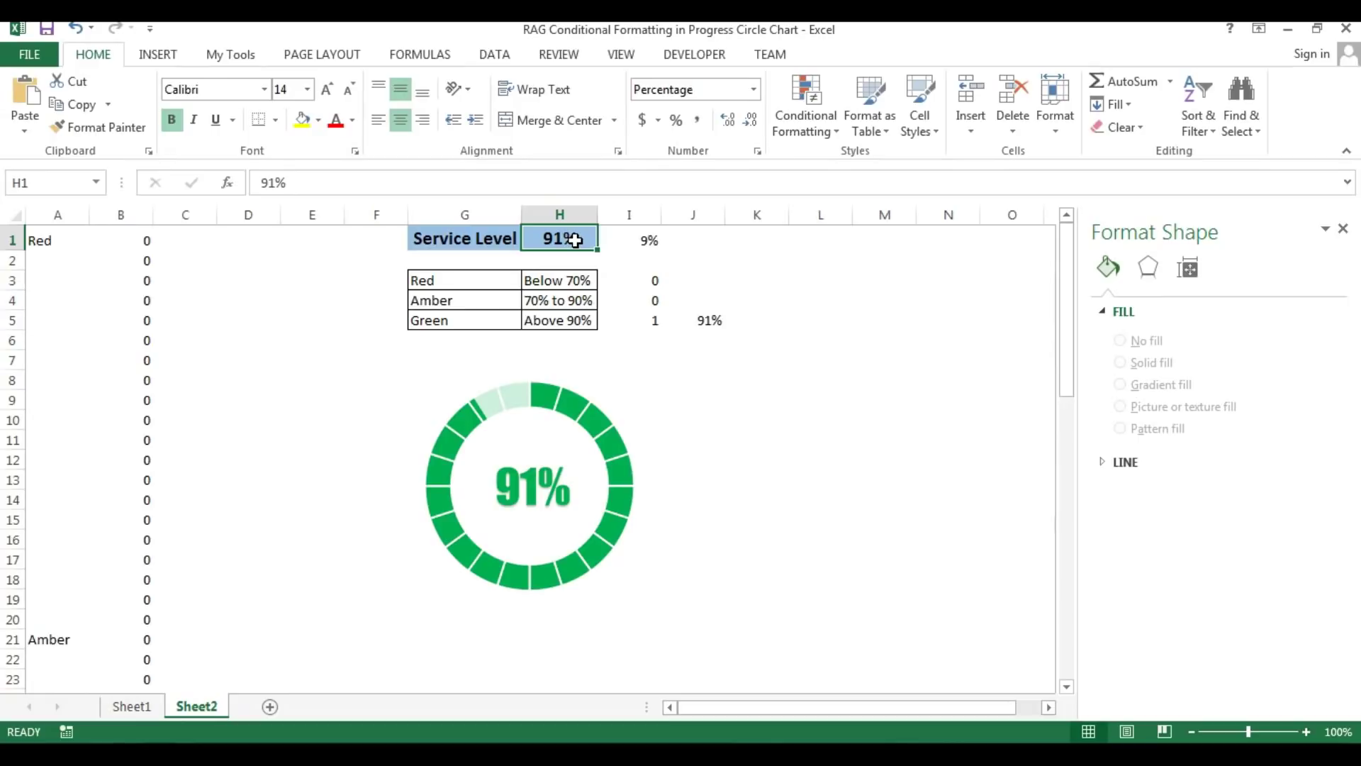
text(85)
key(Return)
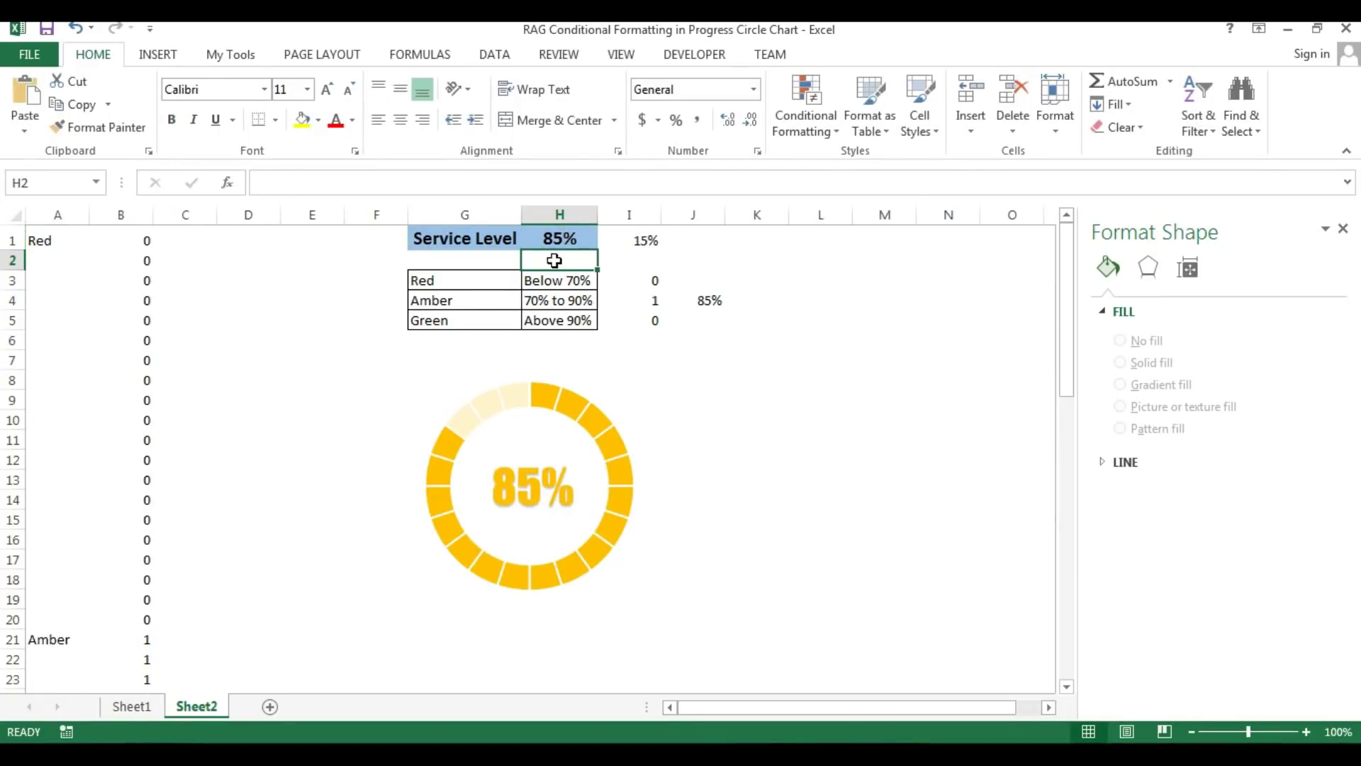
click(567, 236)
text(65)
key(Return)
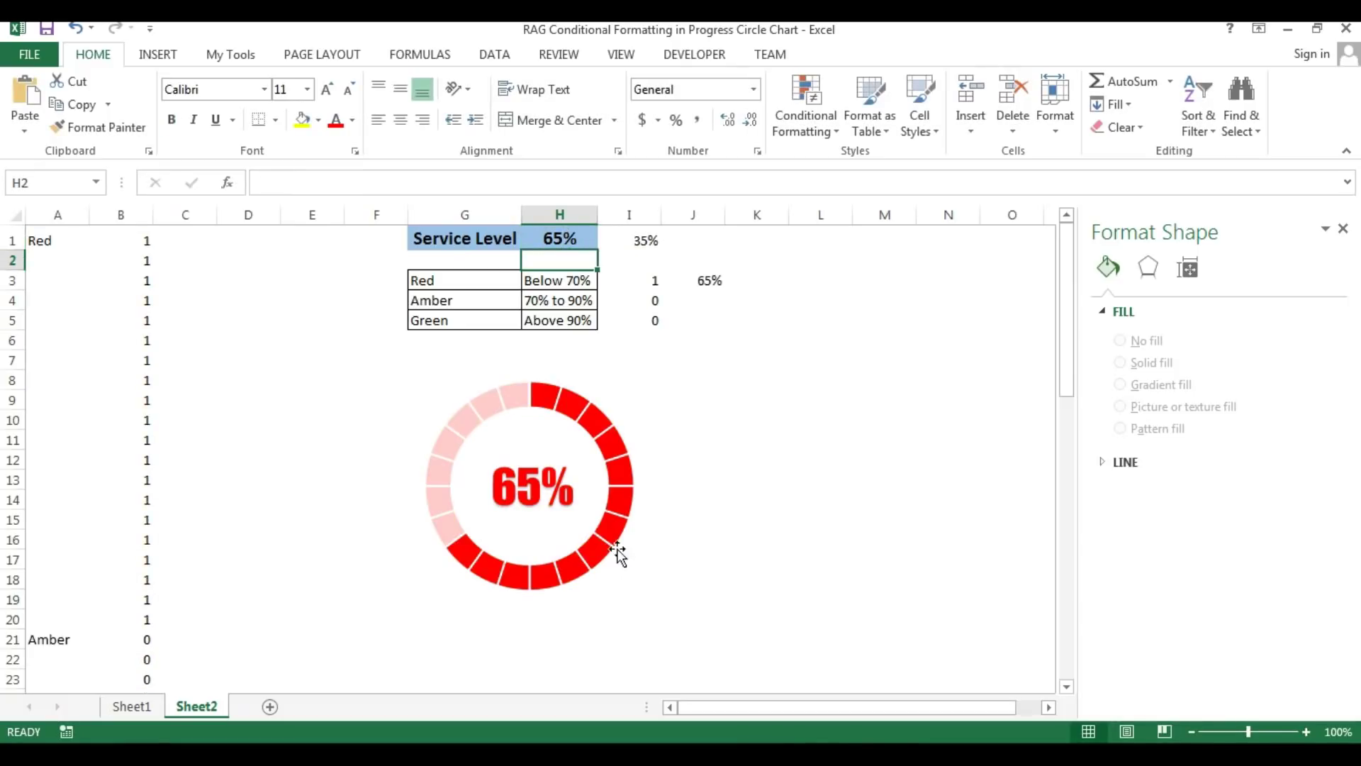
- Set the Service Level in H1 to 98%
click(571, 237)
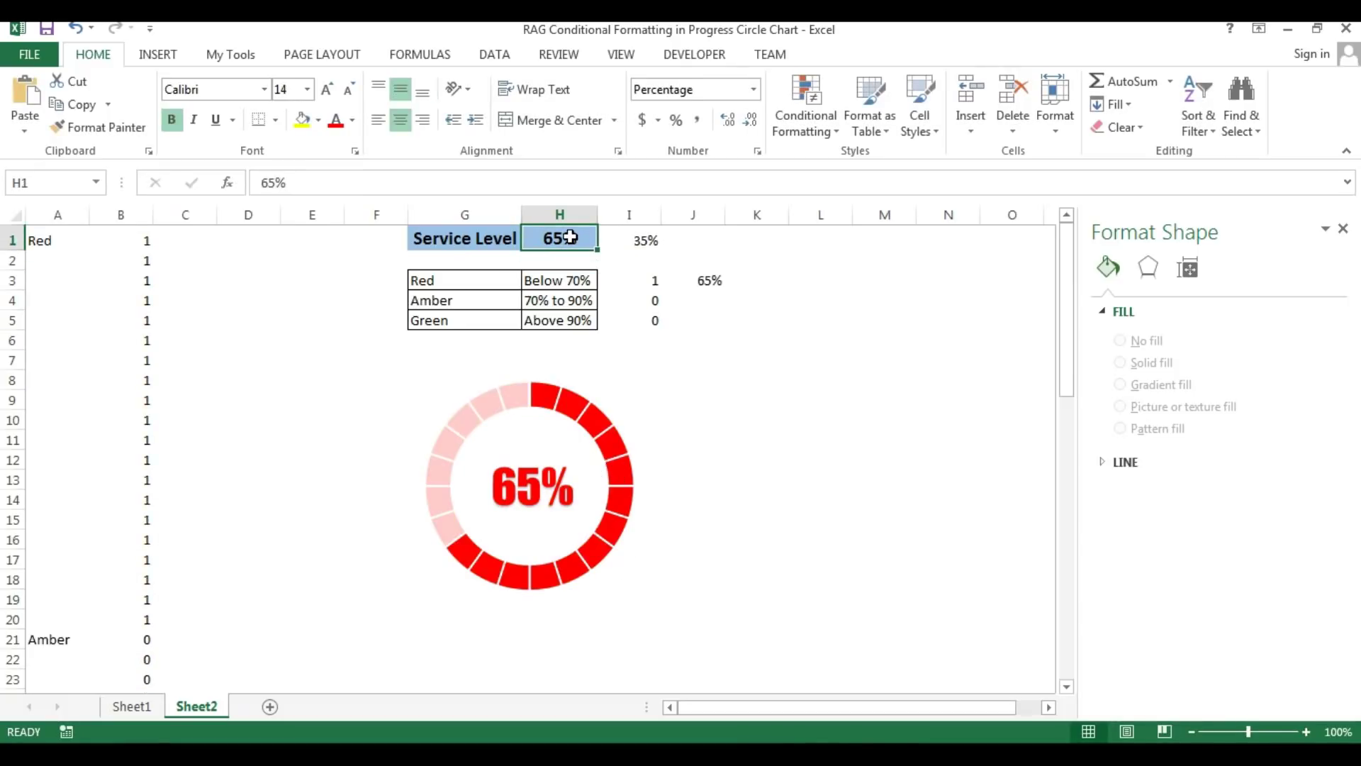
text(98)
key(Return)
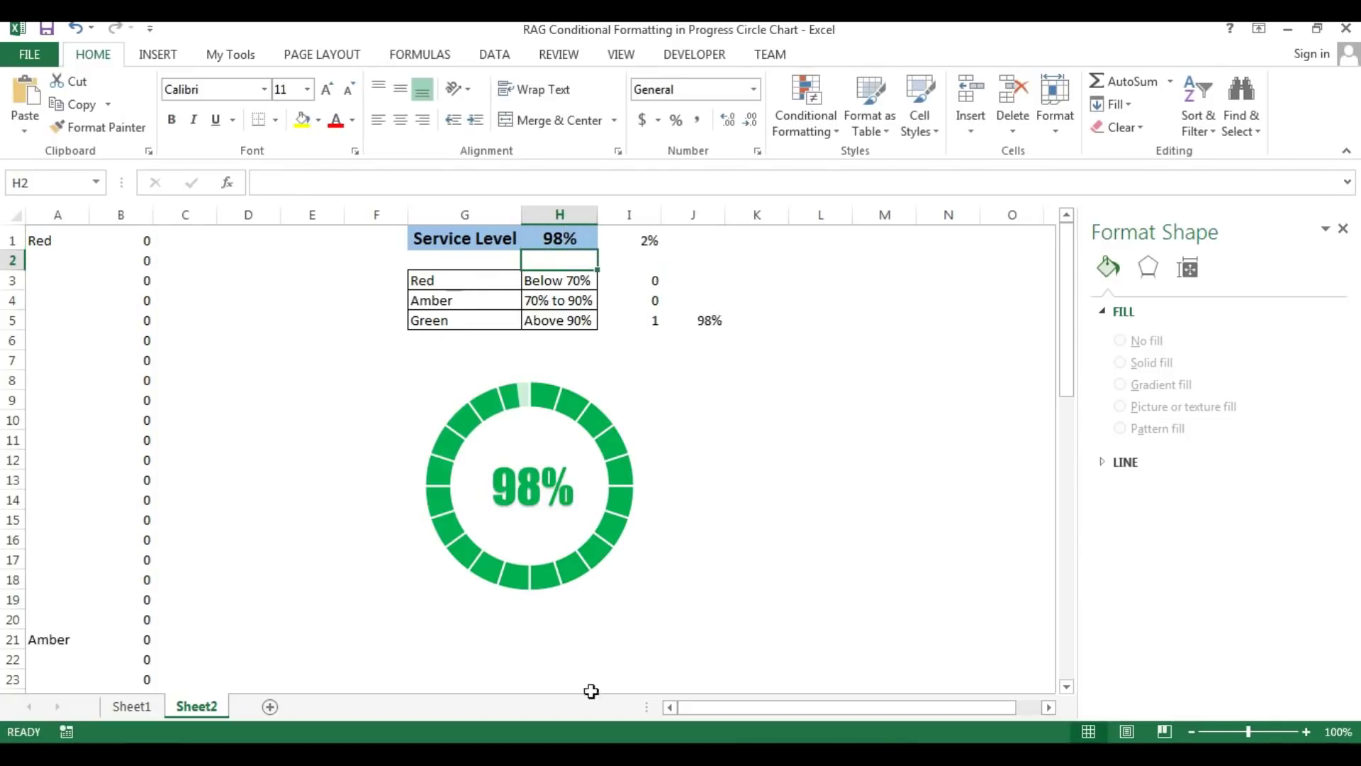